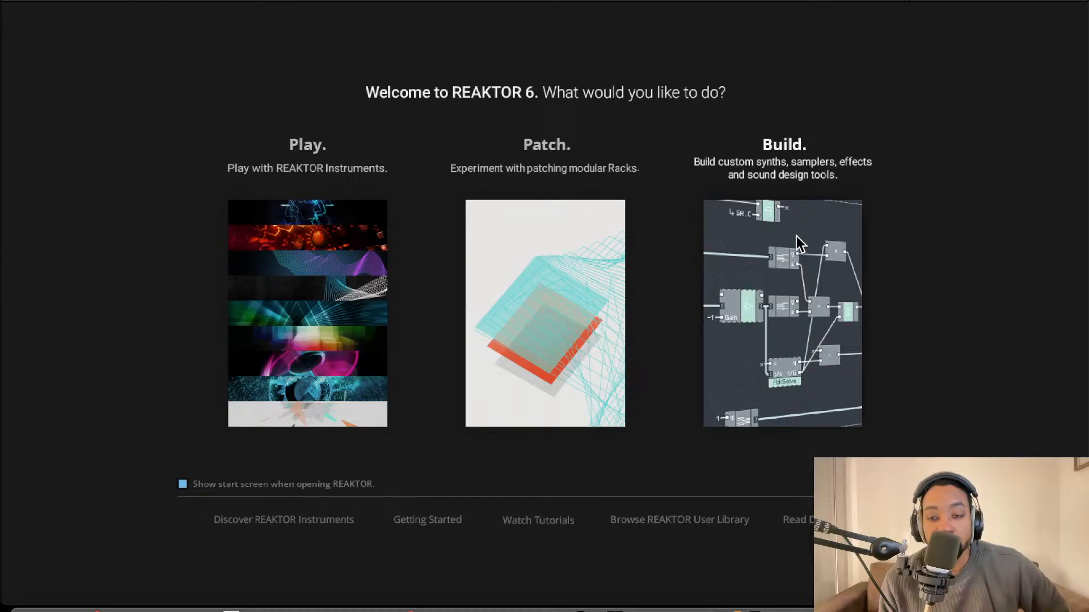
Start a new Build project and show the Player content's block folders
{"action": "left_click", "coordinate": [796, 236]}
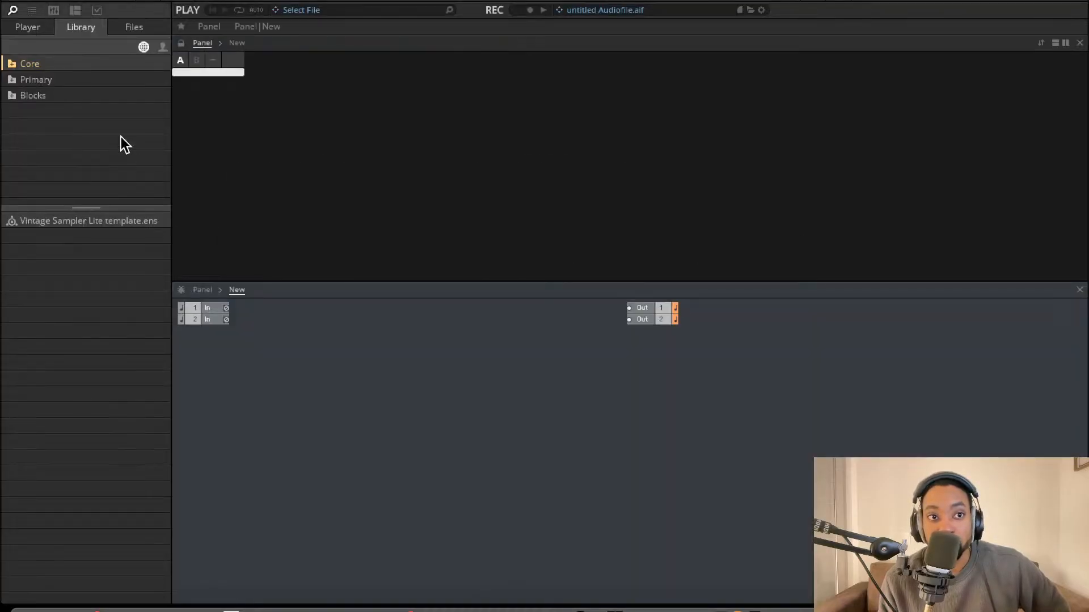
{"action": "left_click", "coordinate": [35, 27]}
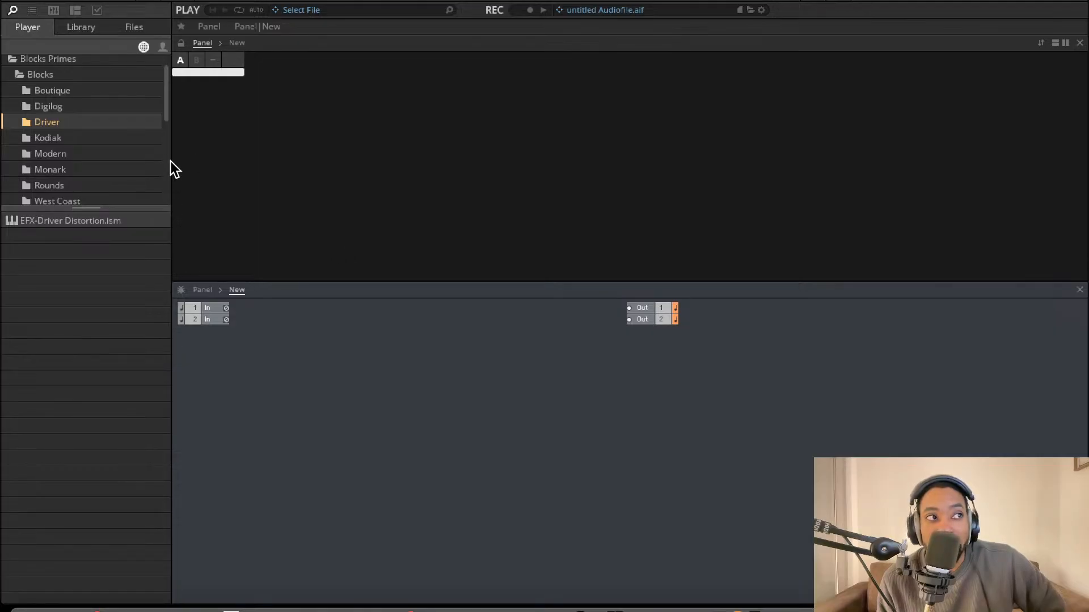
{"action": "scroll", "coordinate": [53, 64], "scroll_direction": "up", "scroll_amount": 1}
{"action": "left_click", "coordinate": [52, 100]}
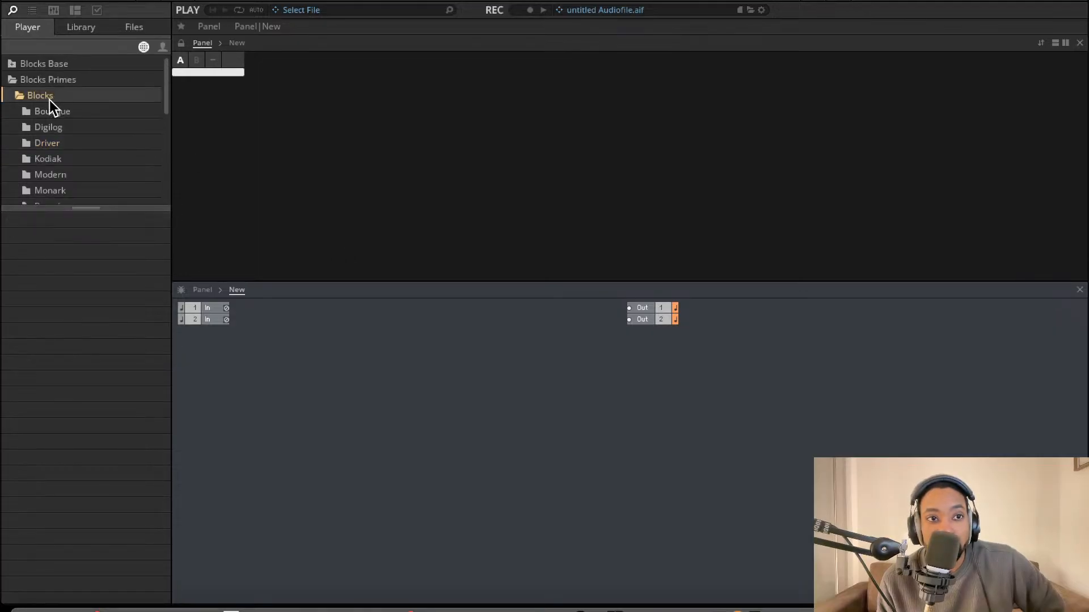
Add the Bento 8 Steps Sequencer from the Blocks Base Bento Box folder to the structure
{"action": "left_click", "coordinate": [14, 66]}
{"action": "left_click", "coordinate": [19, 80]}
{"action": "scroll", "coordinate": [51, 175], "scroll_direction": "down", "scroll_amount": 1}
{"action": "left_click", "coordinate": [44, 83]}
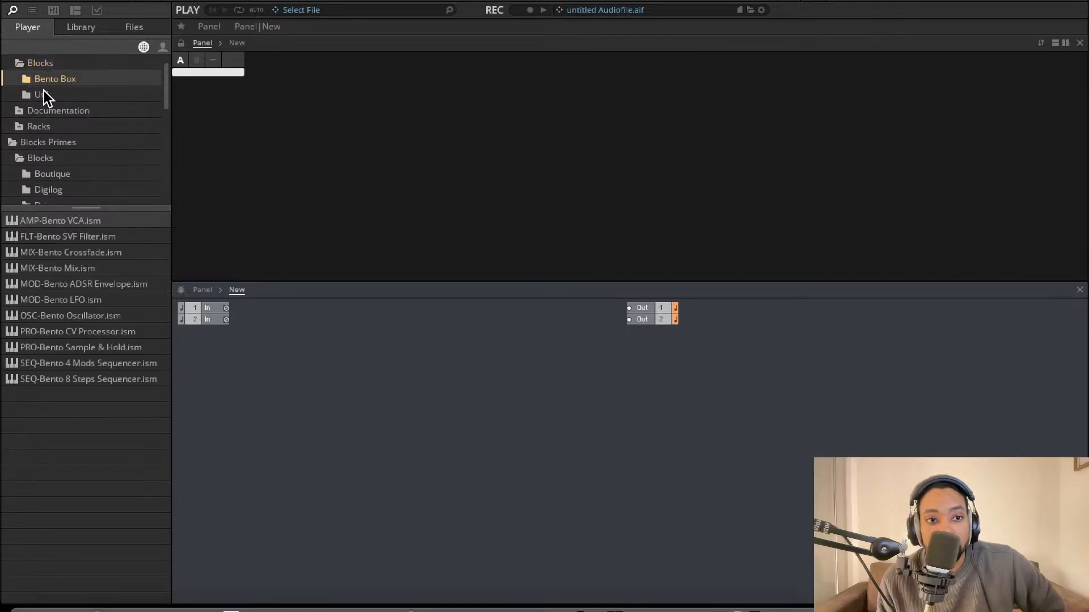
{"action": "left_click", "coordinate": [43, 91]}
{"action": "left_click", "coordinate": [66, 78]}
{"action": "left_click_drag", "start_coordinate": [85, 379], "coordinate": [300, 407]}
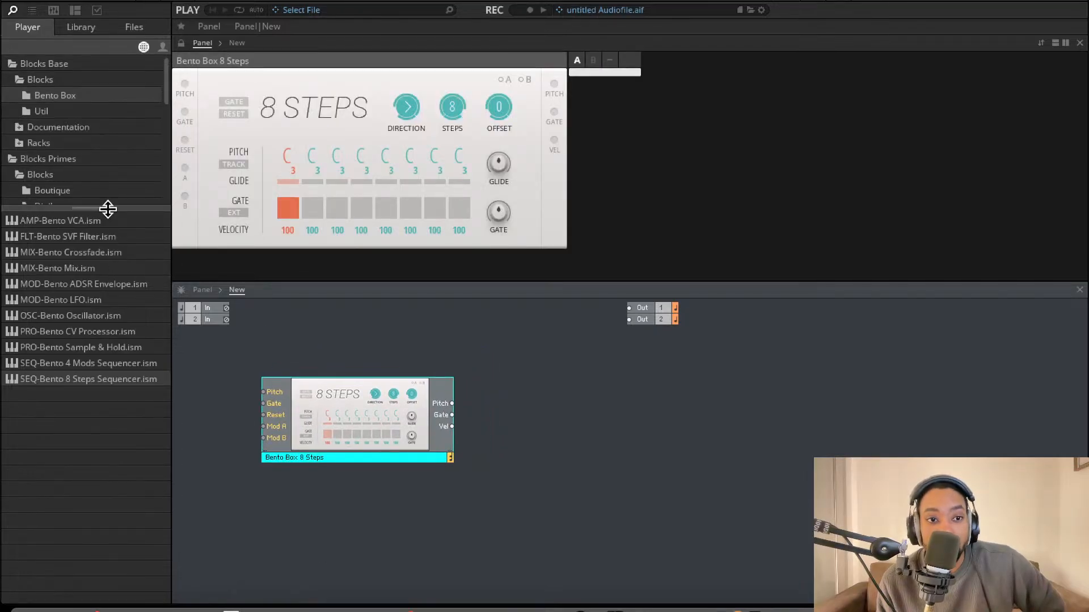
Add the Util Note In block and arrange it above and to the left of the 8 Steps sequencer
{"action": "left_click", "coordinate": [57, 111]}
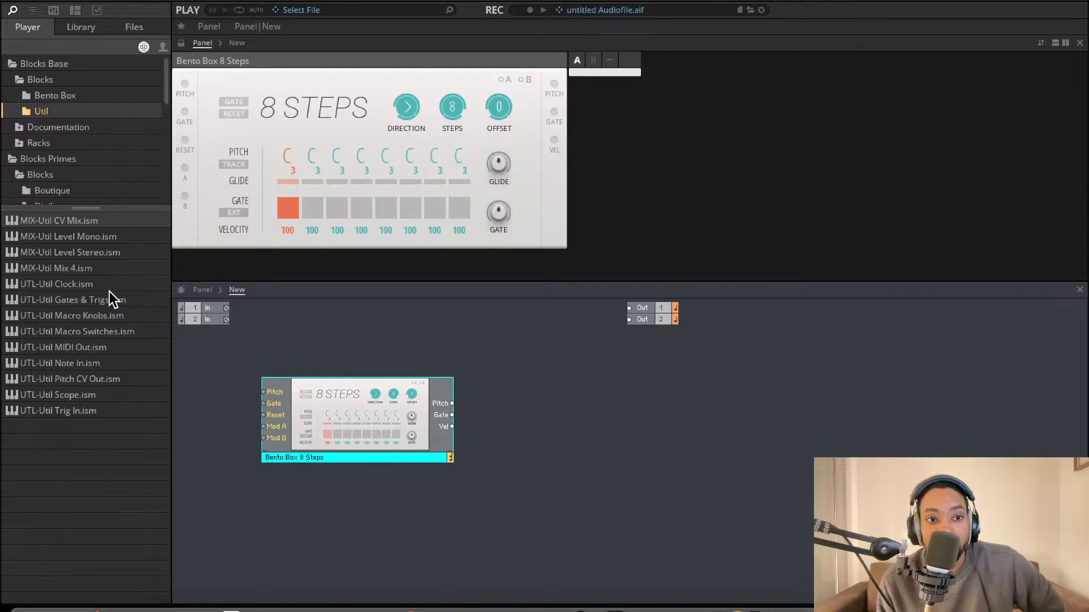
{"action": "left_click_drag", "start_coordinate": [84, 355], "coordinate": [267, 354]}
{"action": "left_click_drag", "start_coordinate": [351, 403], "coordinate": [435, 426]}
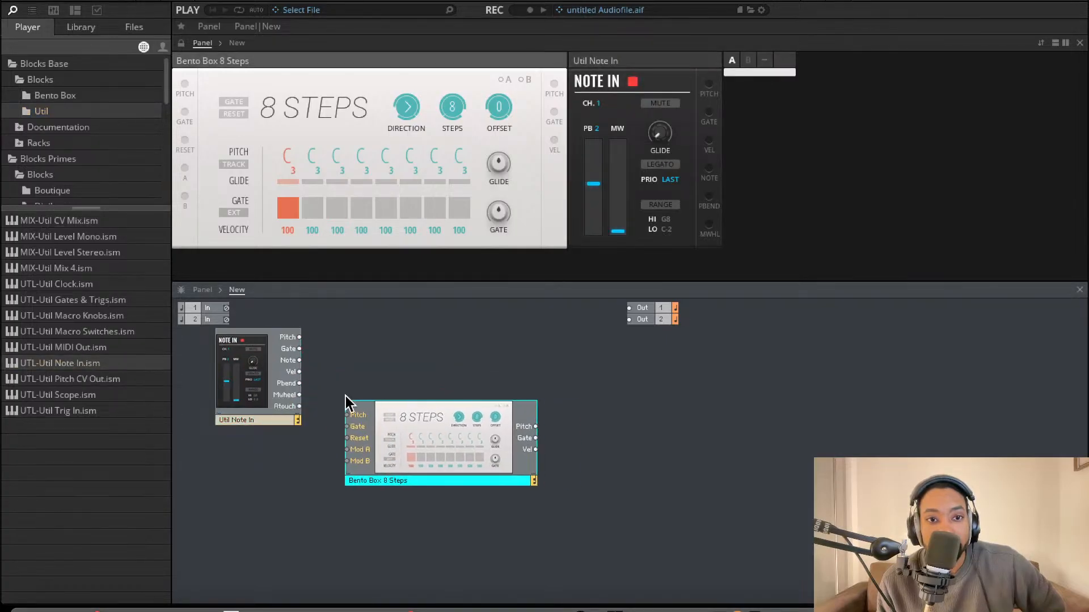
{"action": "left_click_drag", "start_coordinate": [244, 374], "coordinate": [272, 363]}
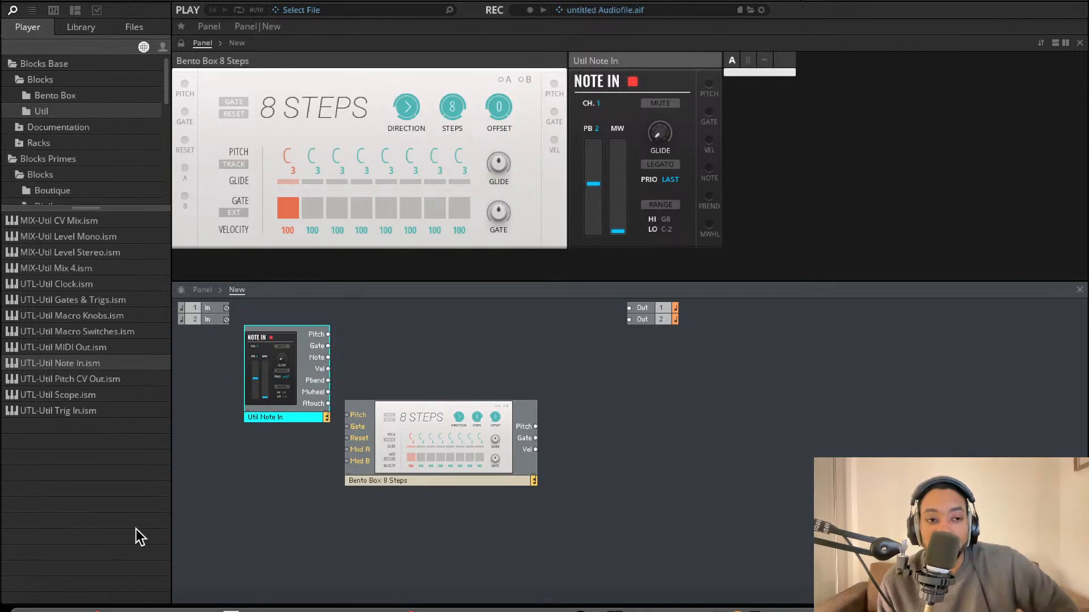
Add the Bento Oscillator to the right of the sequencer and set its waveform to sawtooth
{"action": "left_click", "coordinate": [88, 96]}
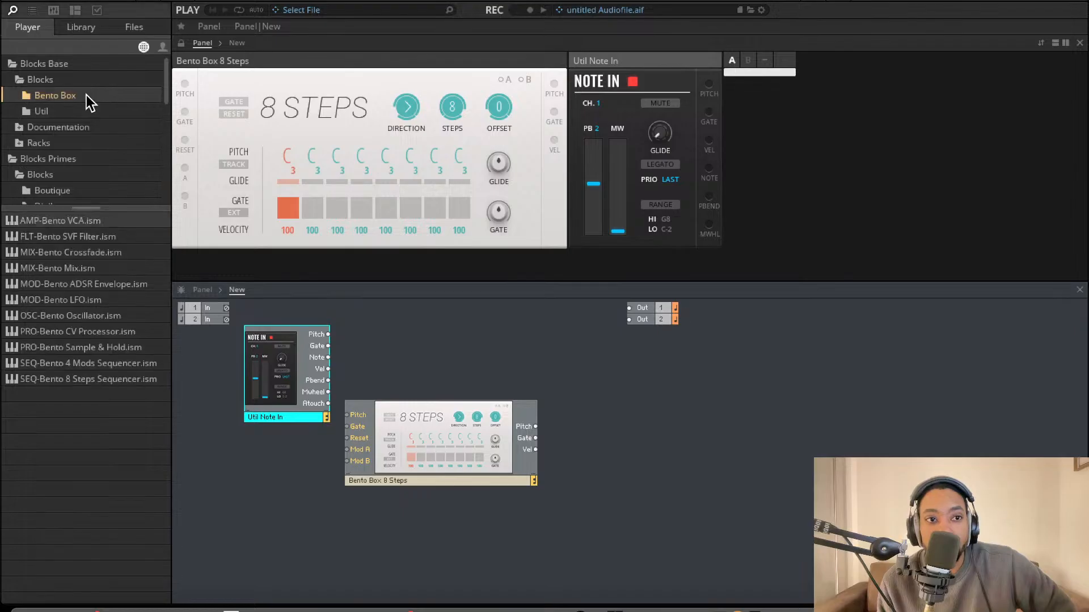
{"action": "left_click_drag", "start_coordinate": [96, 314], "coordinate": [614, 419]}
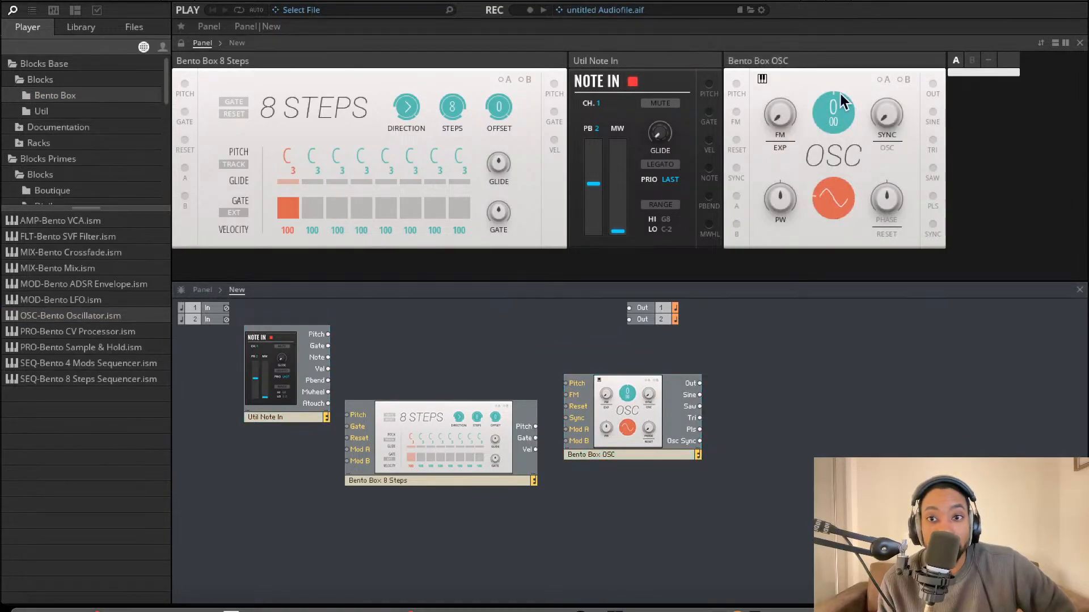
{"action": "left_click_drag", "start_coordinate": [830, 126], "coordinate": [828, 98]}
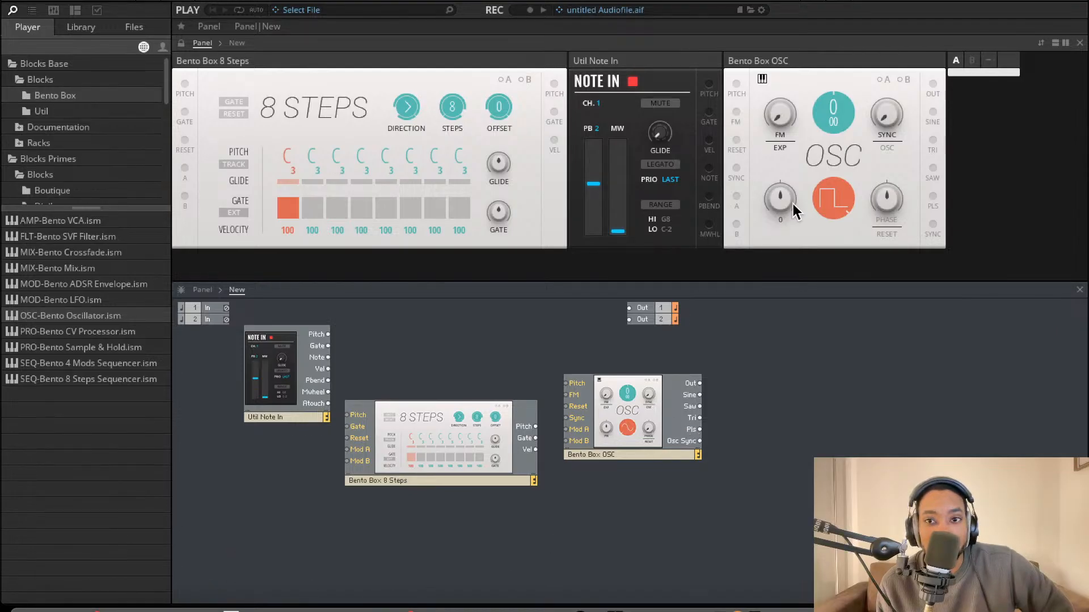
{"action": "left_click", "coordinate": [828, 203]}
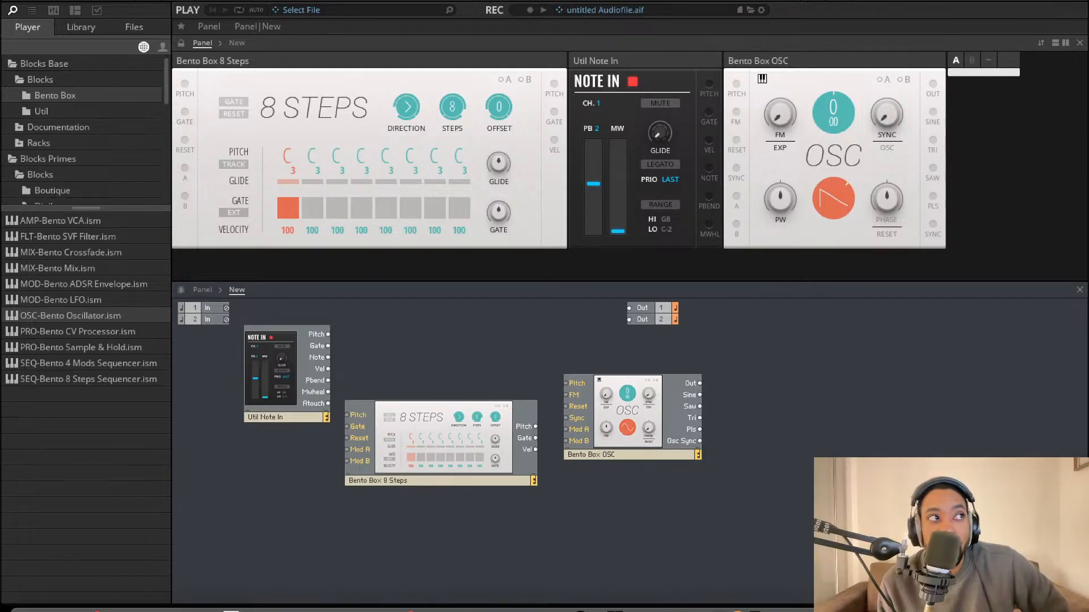
Look through the Blocks Base and Blocks Primes folders, including Bento Box, Util, Documentation and Racks, for another block
{"action": "left_click", "coordinate": [96, 111]}
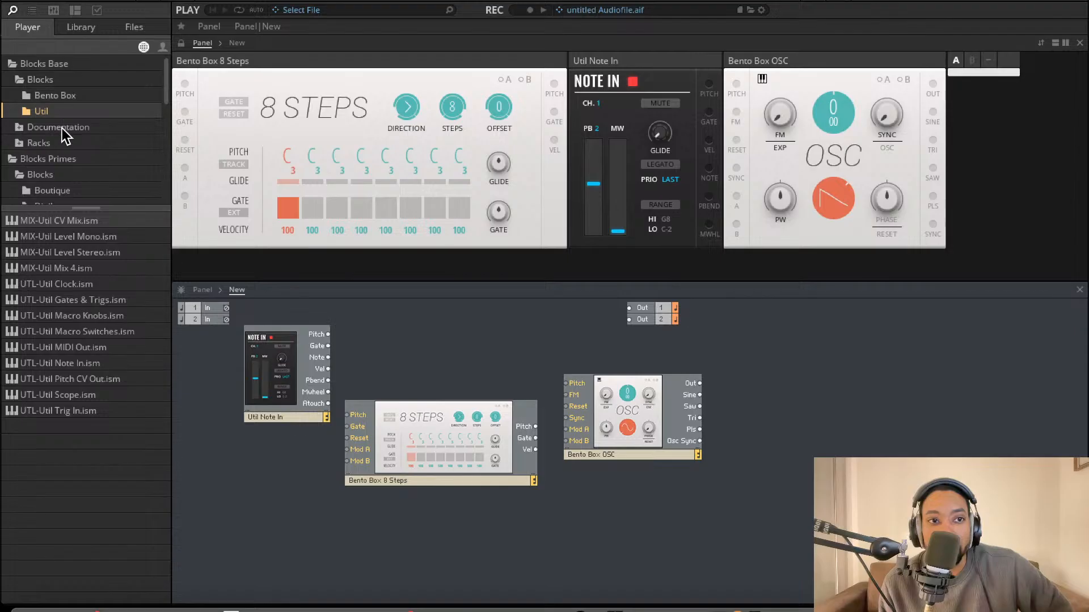
{"action": "left_click", "coordinate": [59, 95]}
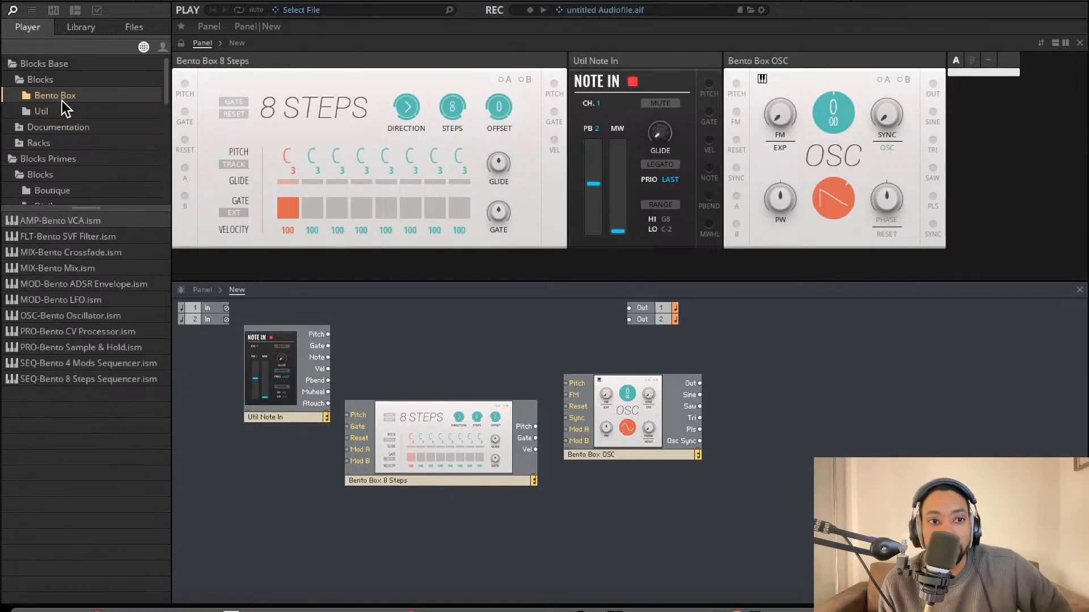
{"action": "left_click", "coordinate": [54, 123]}
{"action": "left_click", "coordinate": [49, 114]}
{"action": "left_click", "coordinate": [21, 128]}
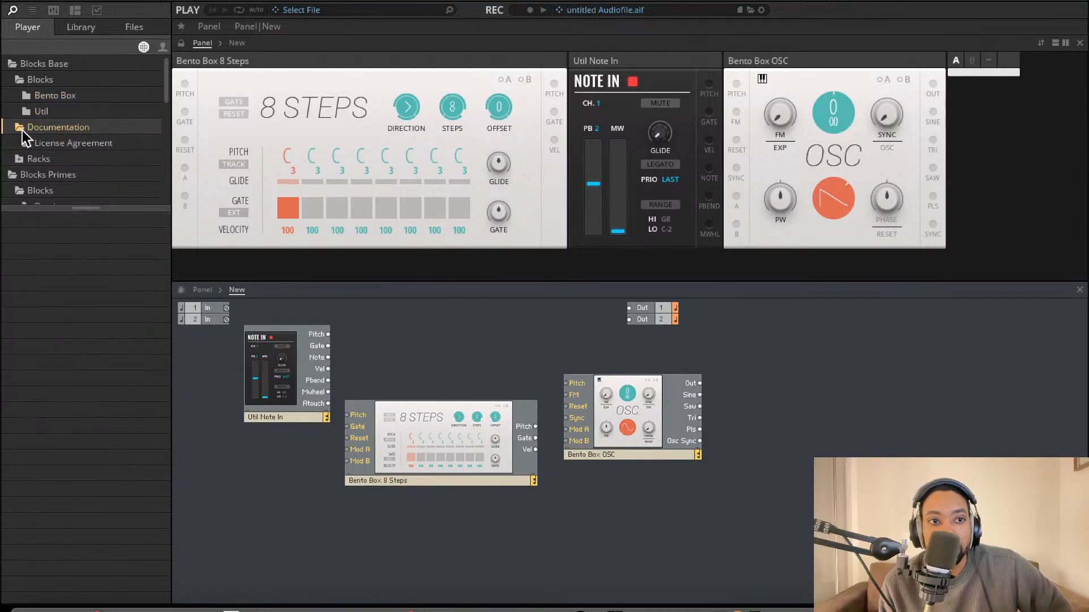
{"action": "left_click", "coordinate": [38, 114]}
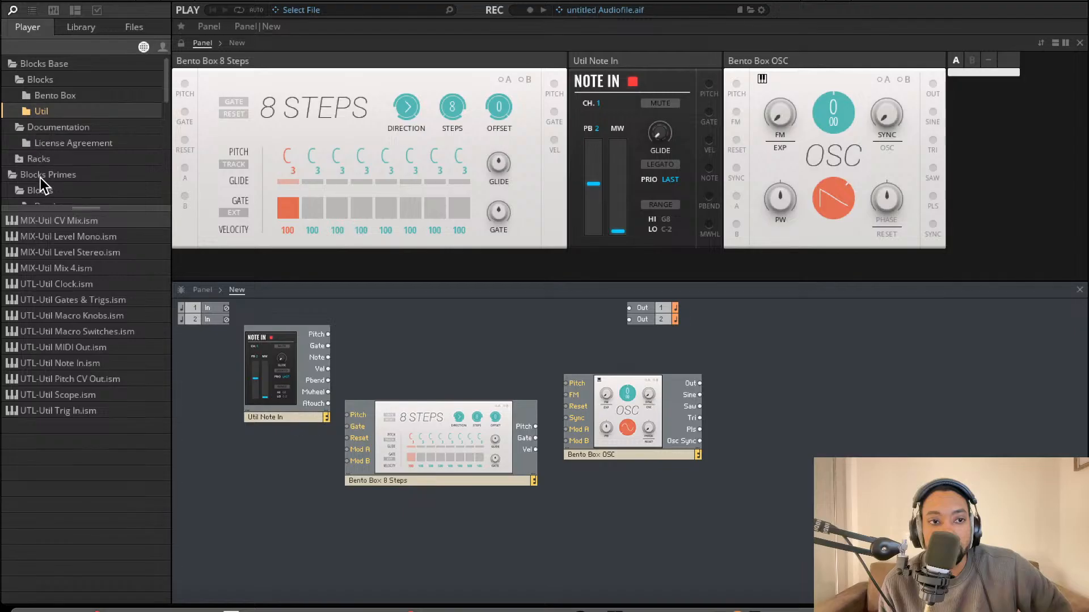
{"action": "left_click", "coordinate": [24, 187]}
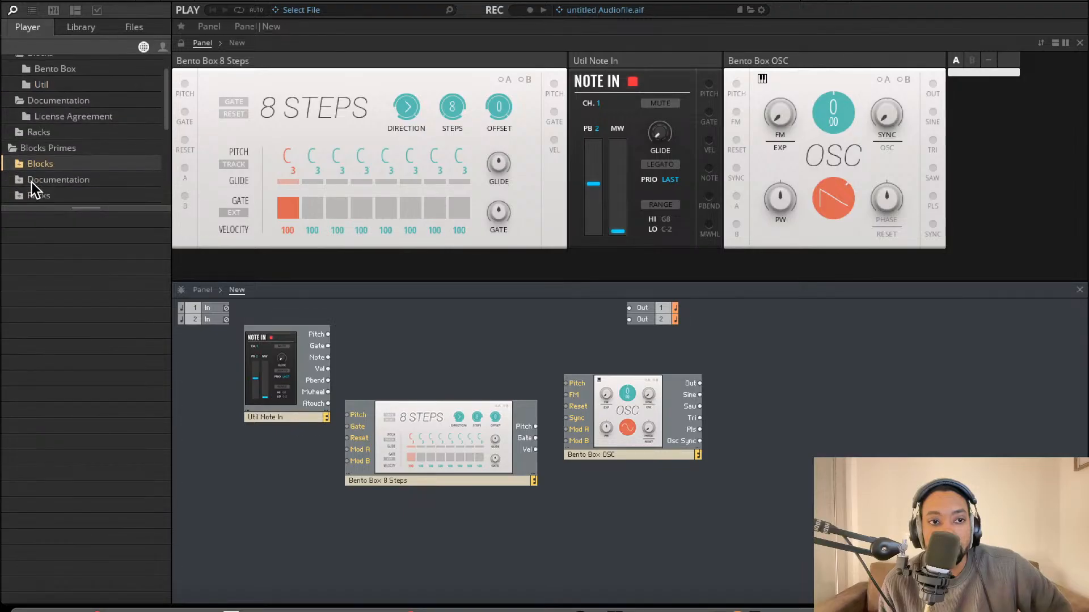
{"action": "left_click", "coordinate": [23, 178]}
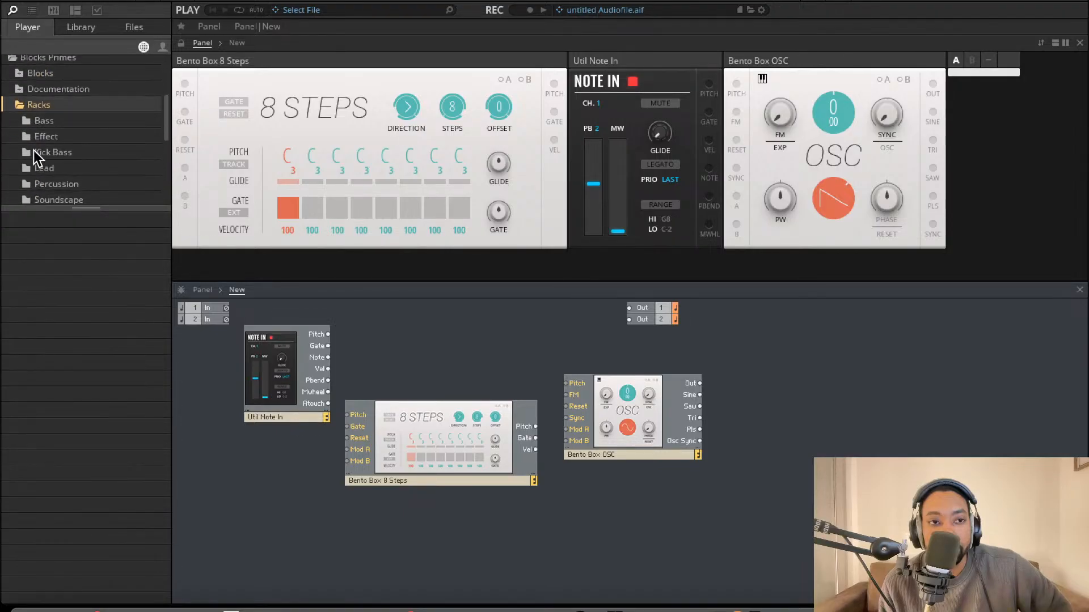
{"action": "left_click", "coordinate": [28, 90]}
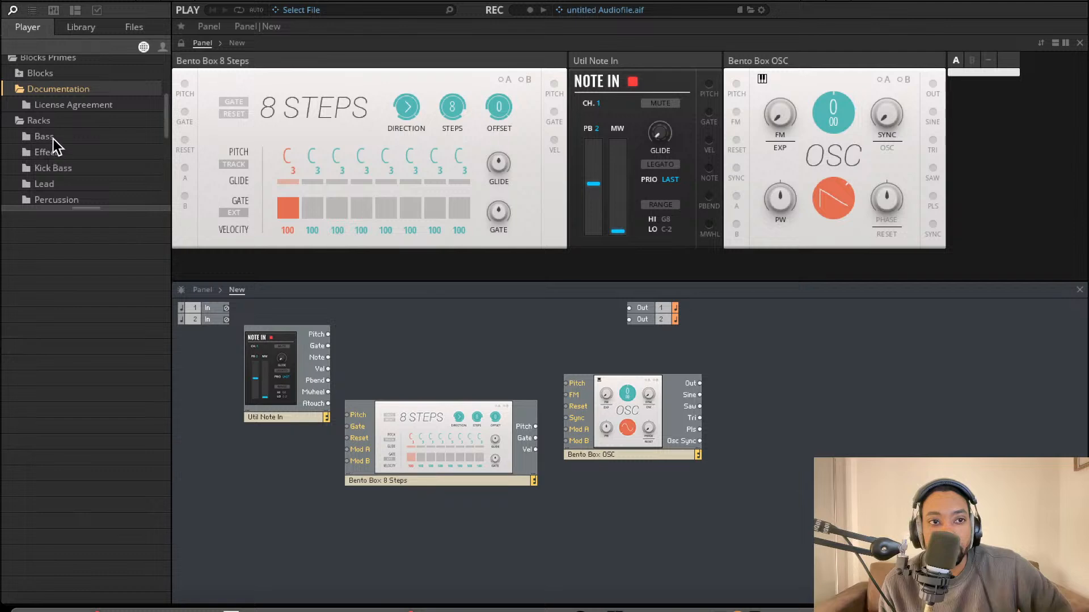
{"action": "scroll", "coordinate": [55, 145], "scroll_direction": "up", "scroll_amount": 3}
{"action": "left_click", "coordinate": [53, 142]}
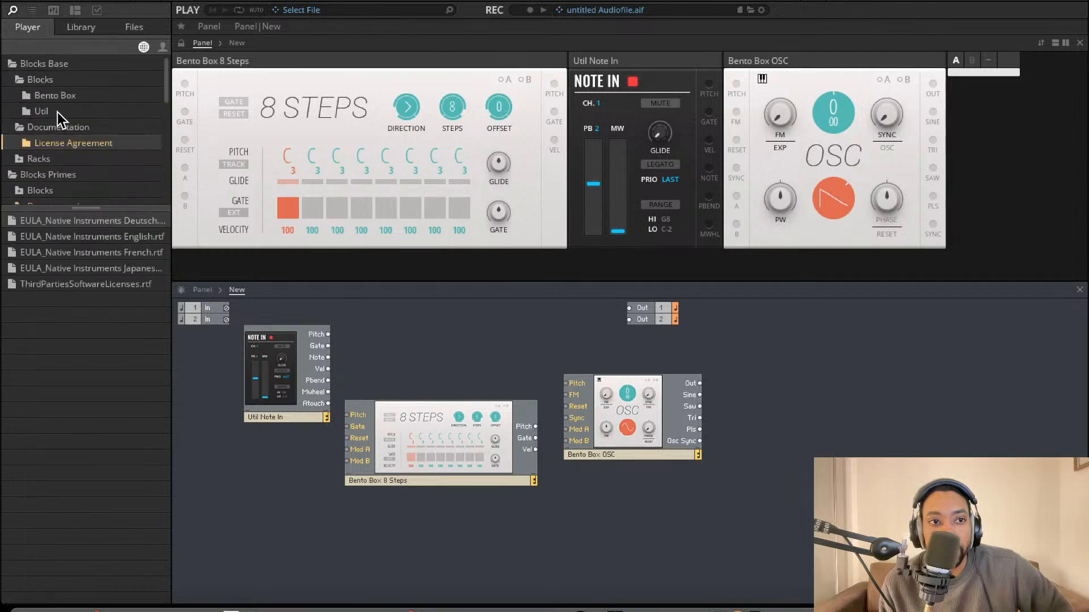
{"action": "left_click", "coordinate": [57, 114]}
{"action": "left_click", "coordinate": [56, 94]}
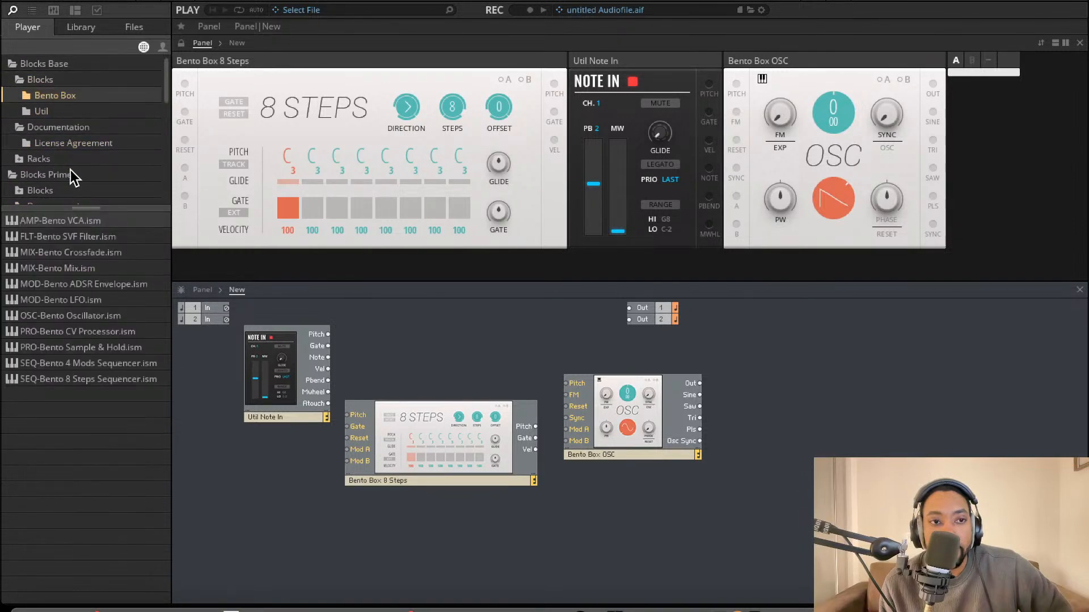
{"action": "left_click", "coordinate": [57, 127]}
{"action": "left_click", "coordinate": [58, 141]}
{"action": "left_click", "coordinate": [46, 158]}
Add the Digilog Quantizer from the Blocks Primes Digilog folder to the right of the oscillator
{"action": "left_click", "coordinate": [47, 177]}
{"action": "scroll", "coordinate": [48, 176], "scroll_direction": "down", "scroll_amount": 3}
{"action": "left_click", "coordinate": [44, 123]}
{"action": "left_click", "coordinate": [24, 124]}
{"action": "left_click", "coordinate": [40, 149]}
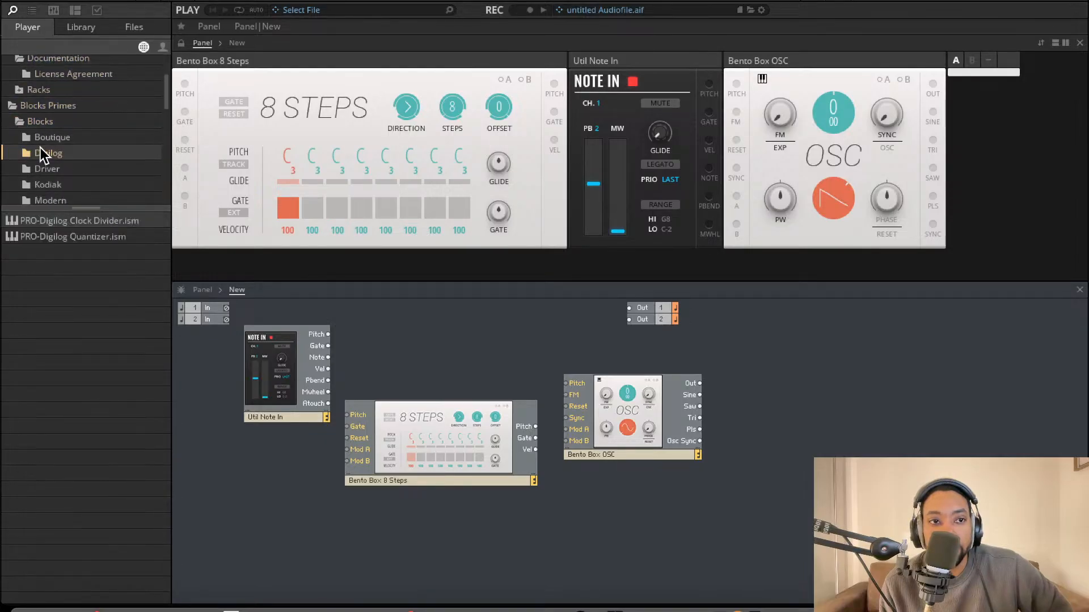
{"action": "left_click_drag", "start_coordinate": [117, 238], "coordinate": [764, 415]}
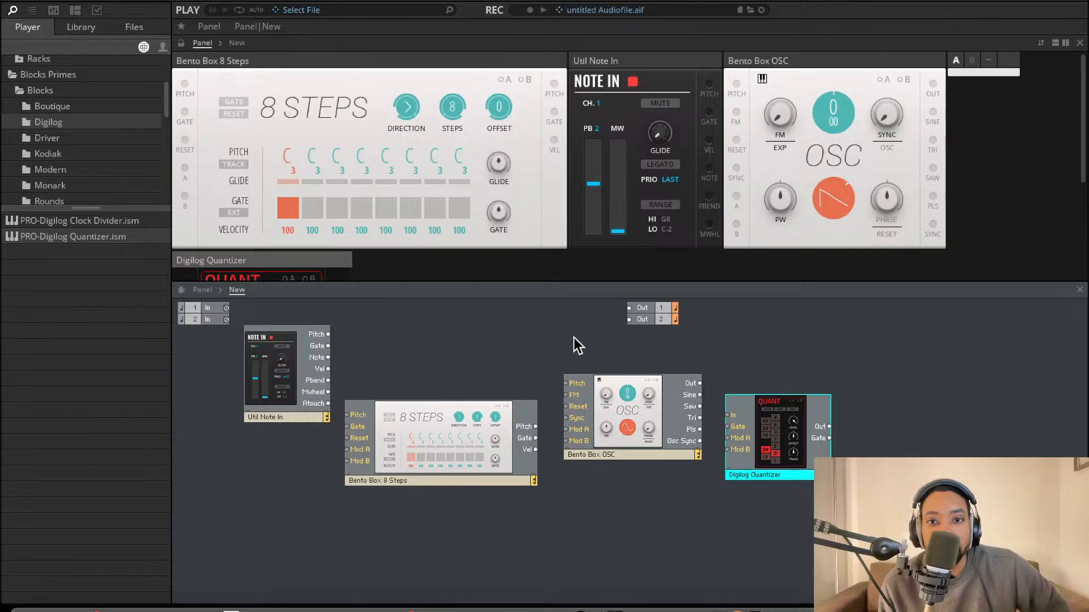
Try the Digilog Quantizer's gate and level controls and raise its transpose amount
{"action": "scroll", "coordinate": [372, 216], "scroll_direction": "down", "scroll_amount": 3}
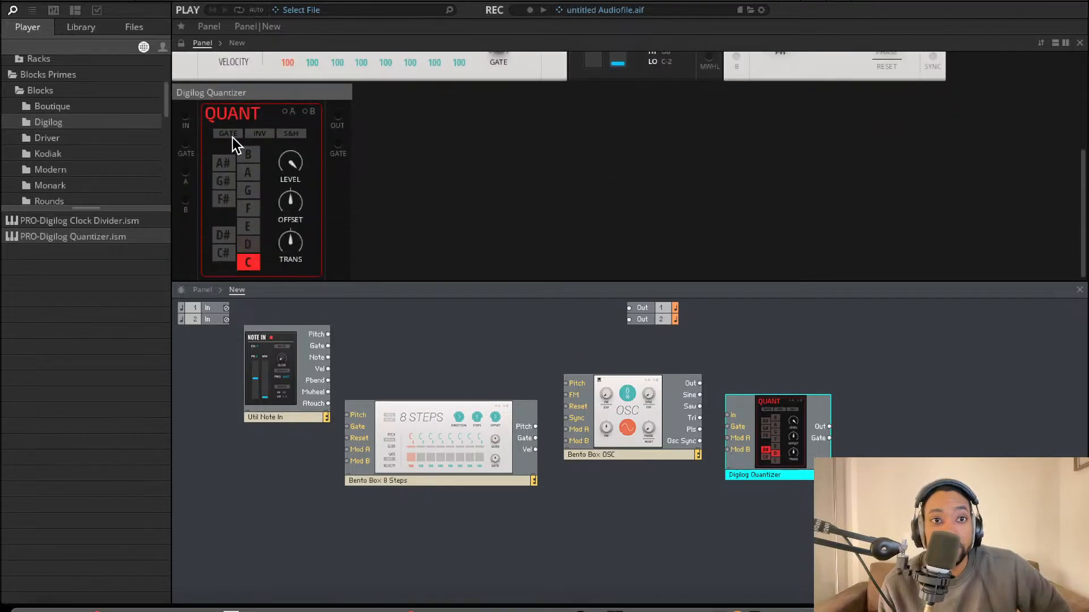
{"action": "left_click", "coordinate": [236, 135]}
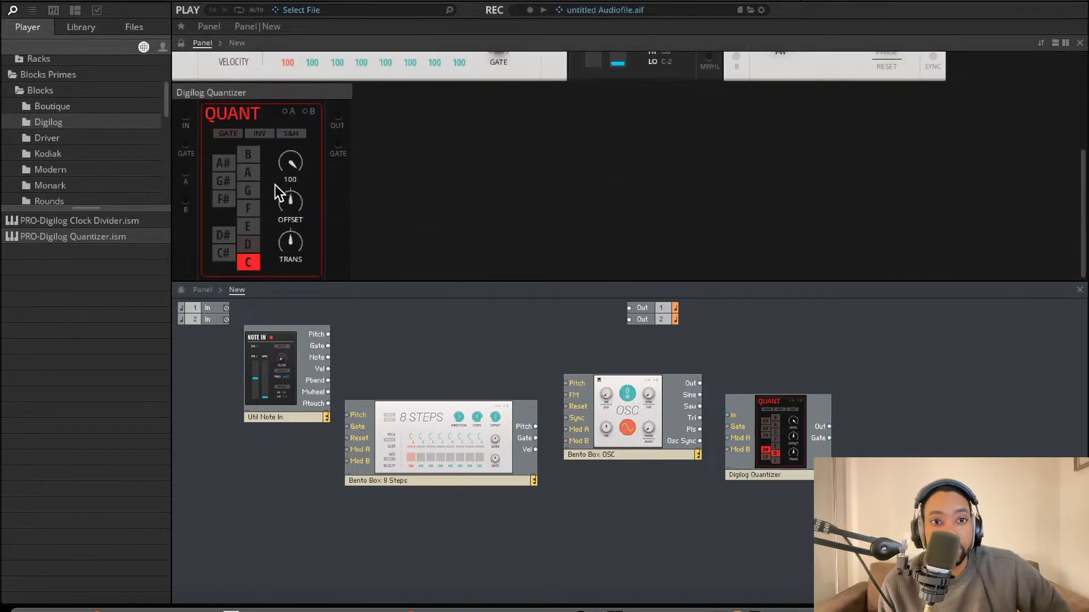
{"action": "left_click_drag", "start_coordinate": [286, 164], "coordinate": [293, 34]}
{"action": "left_click_drag", "start_coordinate": [290, 242], "coordinate": [293, 219]}
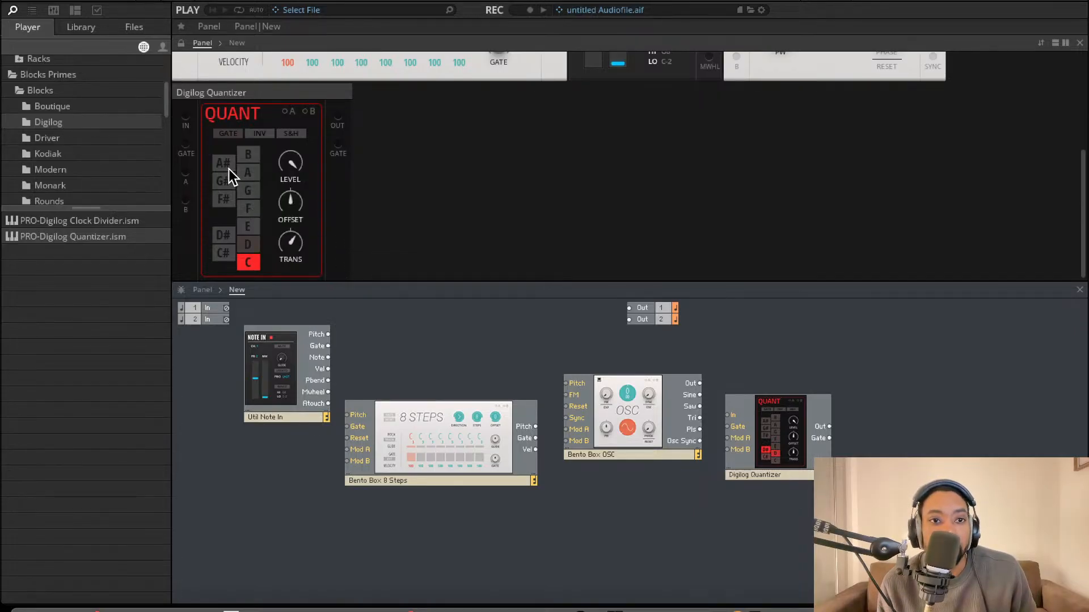
Limit the Digilog Quantizer's active notes to C, D#, F, G#, A and A#
{"action": "mouse_move", "coordinate": [227, 188]}
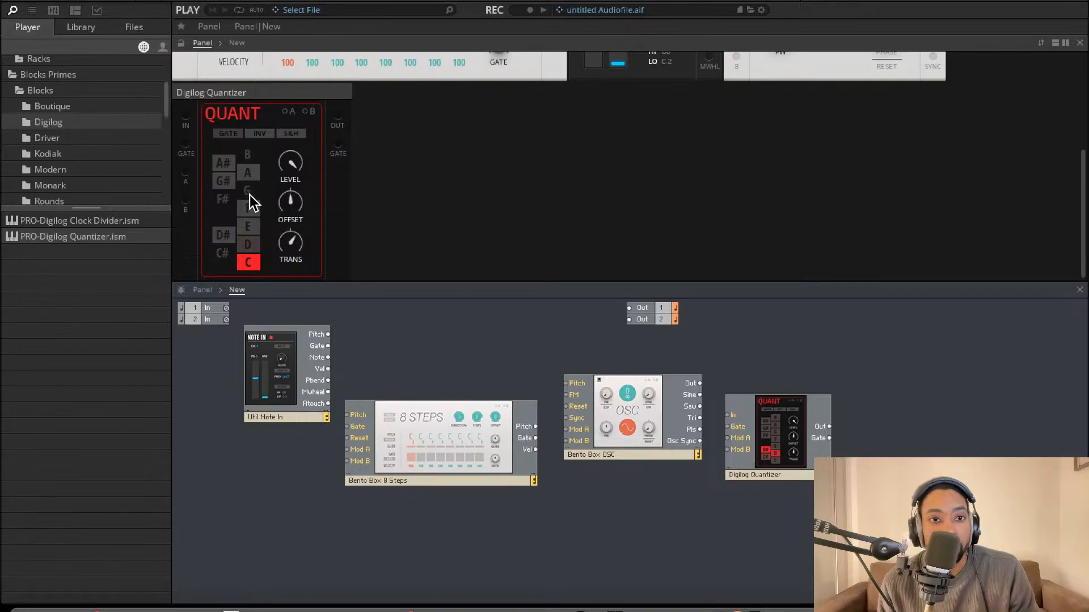
{"action": "left_click", "coordinate": [251, 242]}
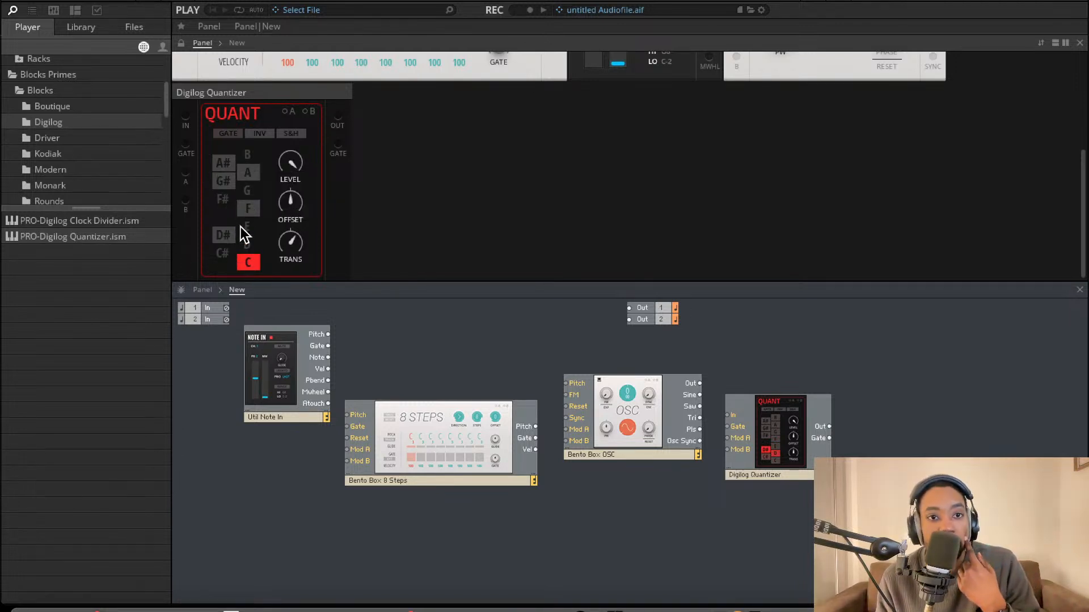
{"action": "left_click", "coordinate": [248, 262]}
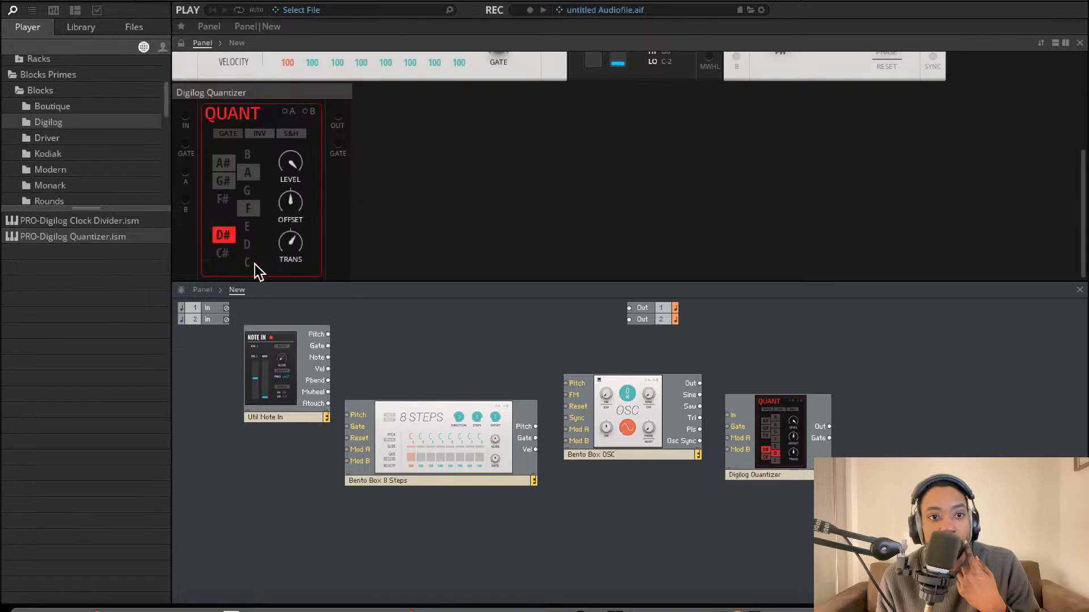
{"action": "left_click", "coordinate": [247, 227]}
{"action": "left_click", "coordinate": [253, 261]}
{"action": "left_click", "coordinate": [252, 239]}
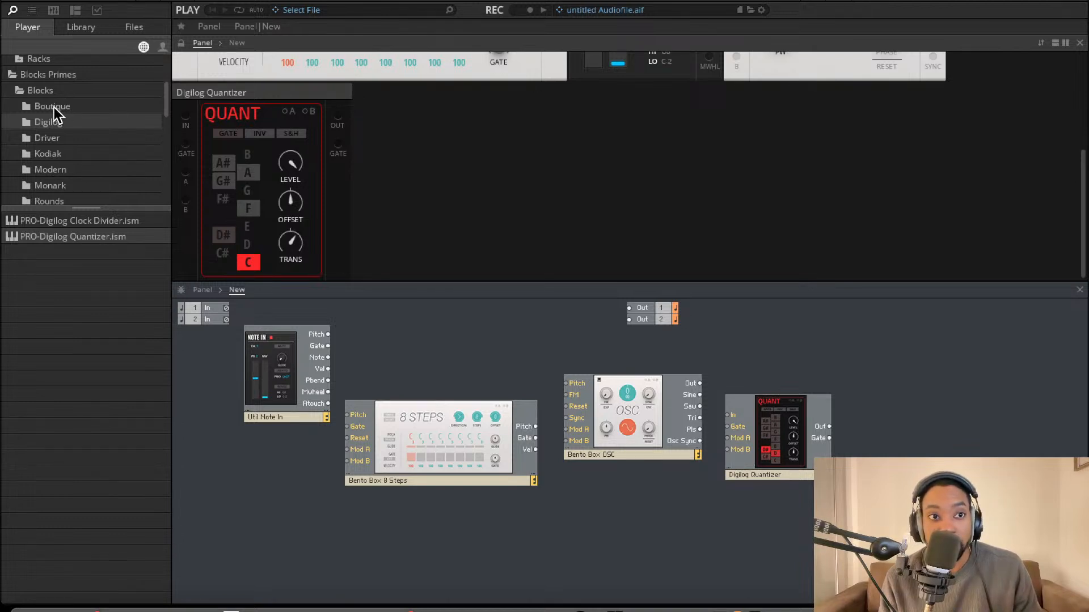
{"action": "scroll", "coordinate": [60, 117], "scroll_direction": "up", "scroll_amount": 1}
{"action": "left_click", "coordinate": [77, 30]}
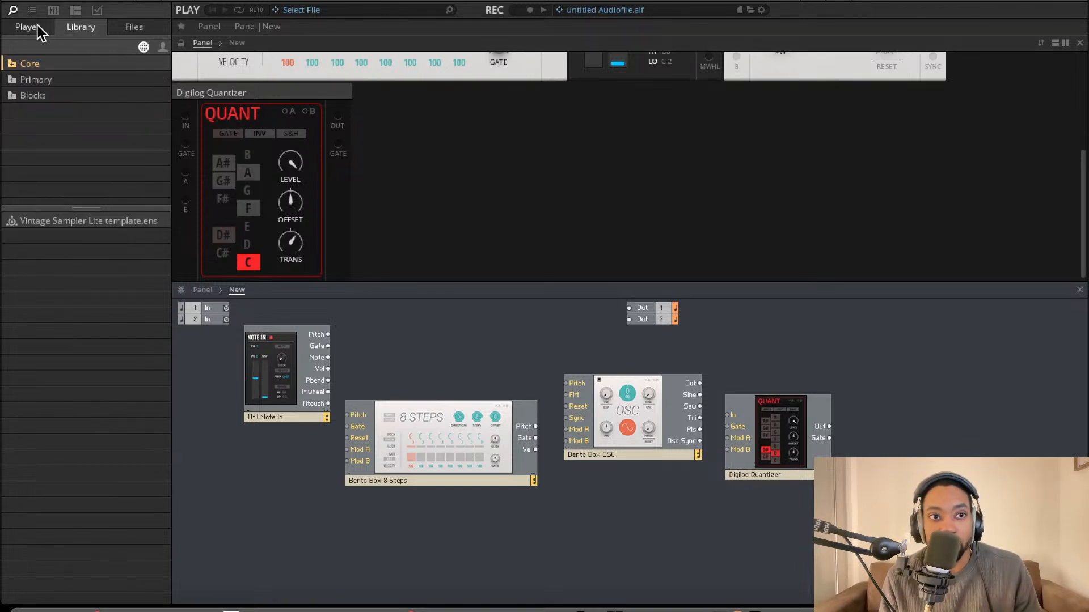
{"action": "left_click", "coordinate": [37, 26]}
Wire the chain from Note In's Pitch through 8 Steps, the oscillator and the Quantizer to main outputs 1 and 2
{"action": "left_click_drag", "start_coordinate": [328, 334], "coordinate": [352, 417]}
{"action": "mouse_move", "coordinate": [414, 433]}
{"action": "left_mouse_down"}
{"action": "mouse_move", "coordinate": [433, 445]}
{"action": "mouse_move", "coordinate": [416, 452]}
{"action": "left_mouse_up"}
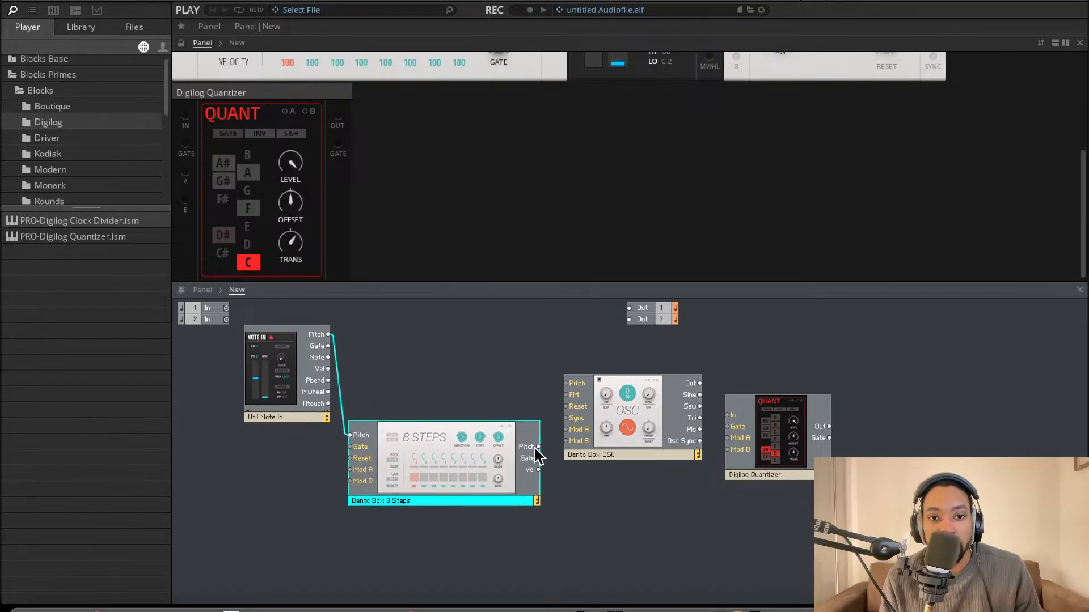
{"action": "left_click_drag", "start_coordinate": [538, 447], "coordinate": [566, 384]}
{"action": "left_click_drag", "start_coordinate": [699, 384], "coordinate": [727, 415]}
{"action": "left_click_drag", "start_coordinate": [829, 426], "coordinate": [629, 324]}
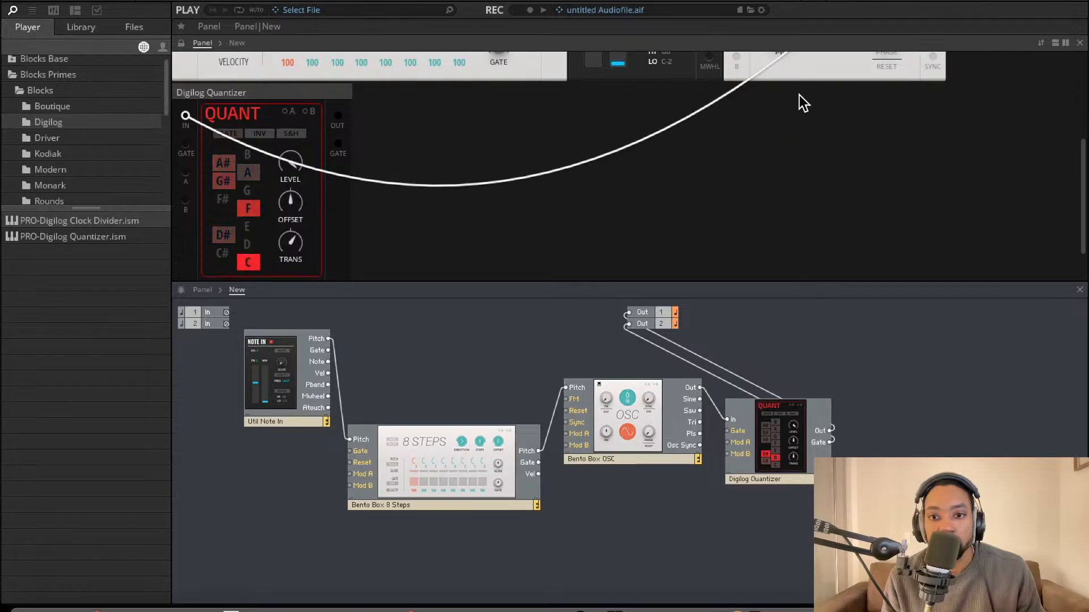
Lower the Digilog Quantizer's level to 2.3
{"action": "scroll", "coordinate": [502, 189], "scroll_direction": "up", "scroll_amount": 5}
{"action": "scroll", "coordinate": [663, 168], "scroll_direction": "down", "scroll_amount": 1}
{"action": "scroll", "coordinate": [663, 167], "scroll_direction": "down", "scroll_amount": 2}
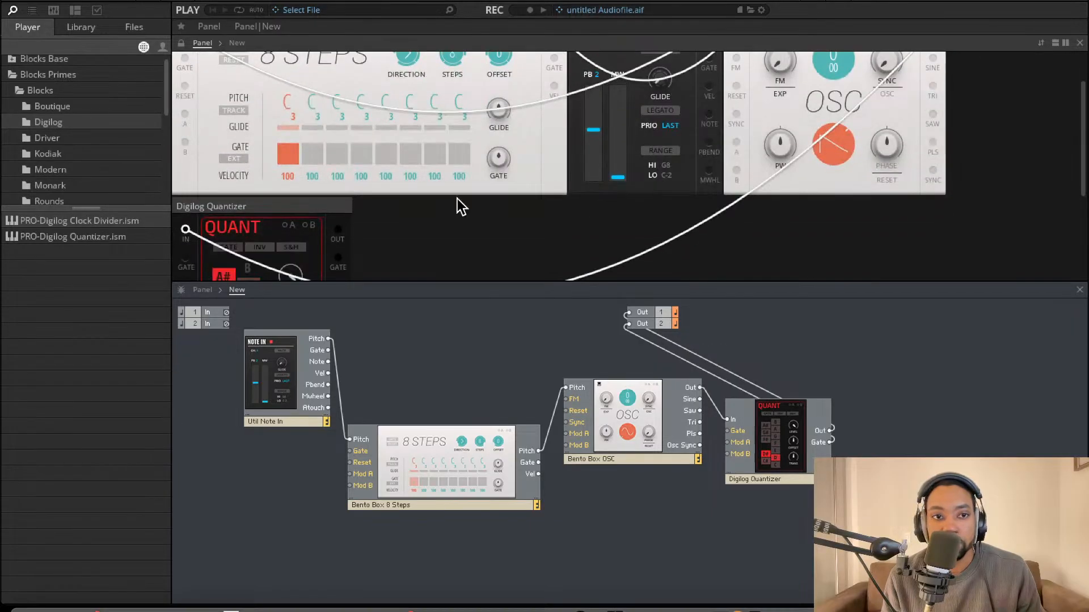
{"action": "left_click_drag", "start_coordinate": [281, 325], "coordinate": [286, 364]}
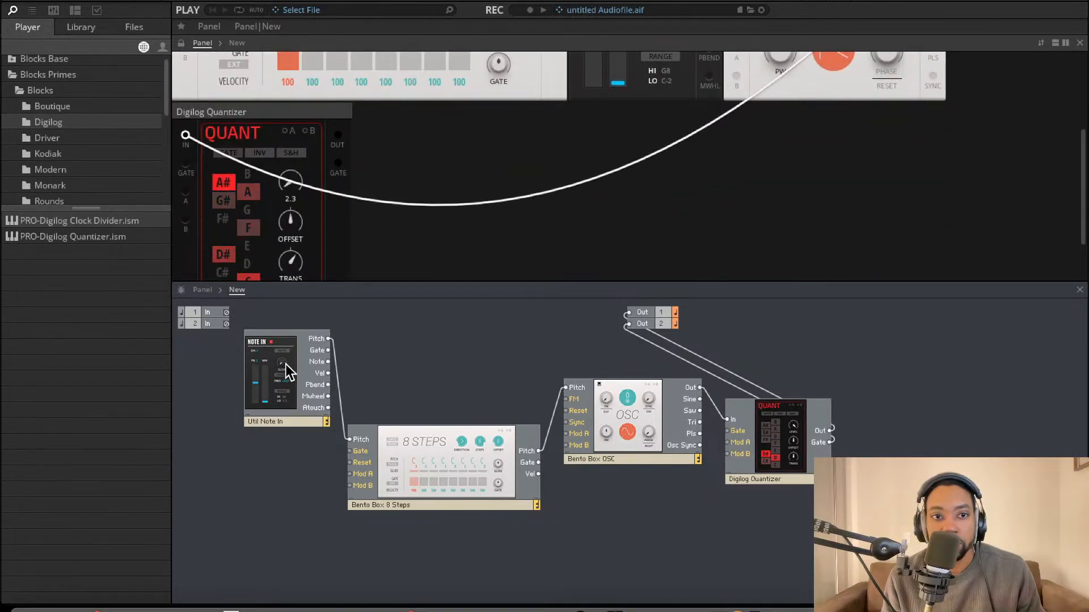
Try the Digilog Quantizer's Gate option and select the block in the structure
{"action": "left_click", "coordinate": [225, 155]}
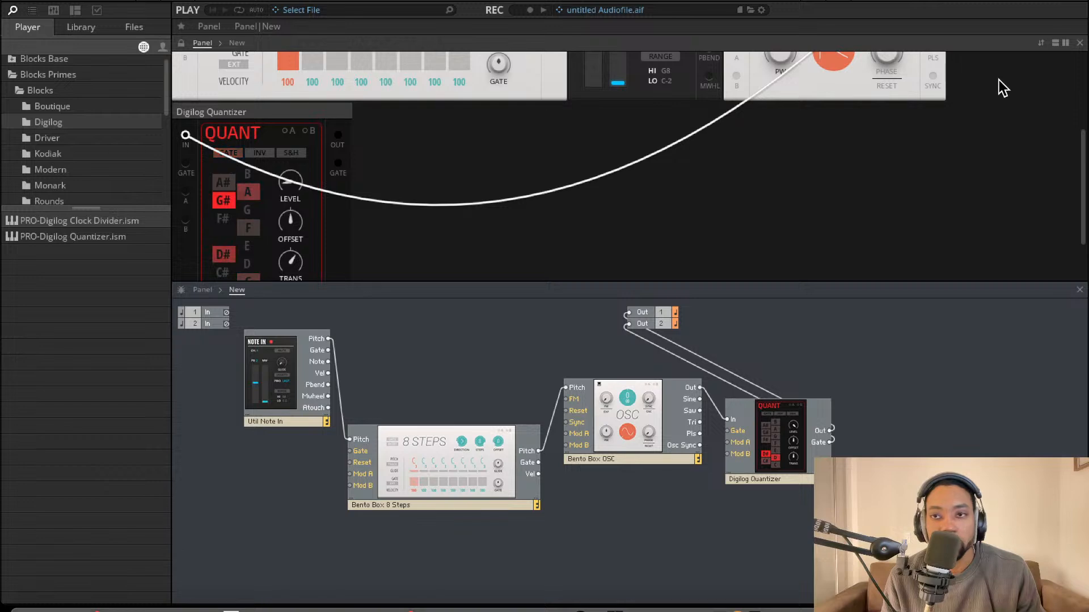
{"action": "left_click", "coordinate": [808, 437]}
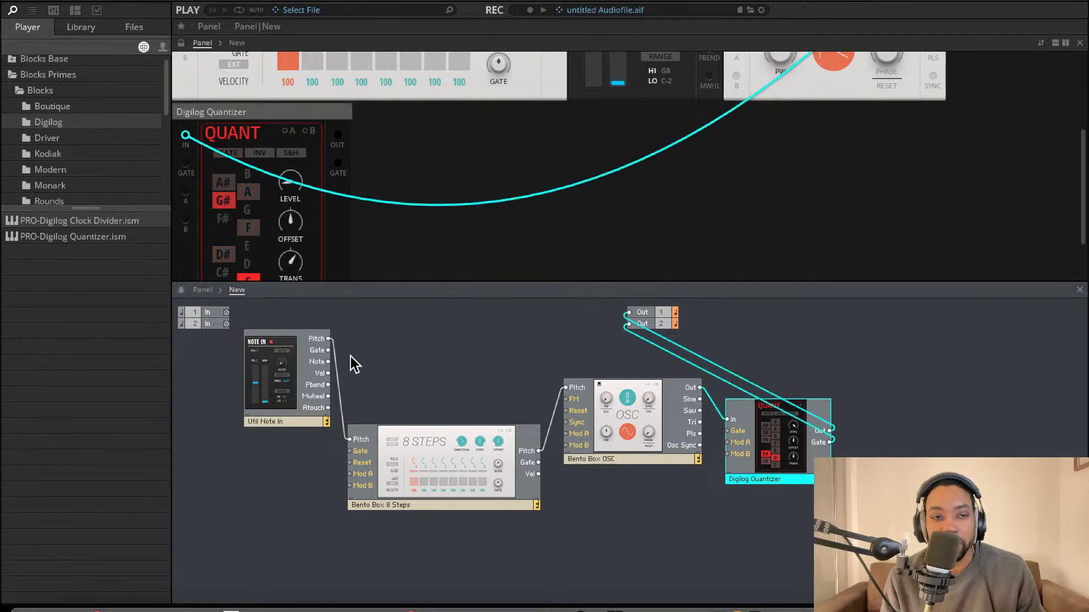
Expand Blocks Base in the block library and look through the Boutique, Driver and Digilog folders of Blocks Primes
{"action": "scroll", "coordinate": [64, 145], "scroll_direction": "up", "scroll_amount": 1}
{"action": "scroll", "coordinate": [63, 146], "scroll_direction": "down", "scroll_amount": 3}
{"action": "scroll", "coordinate": [66, 148], "scroll_direction": "up", "scroll_amount": 3}
{"action": "scroll", "coordinate": [66, 136], "scroll_direction": "down", "scroll_amount": 1}
{"action": "scroll", "coordinate": [65, 136], "scroll_direction": "up", "scroll_amount": 1}
{"action": "left_click", "coordinate": [15, 66]}
{"action": "left_click", "coordinate": [13, 65]}
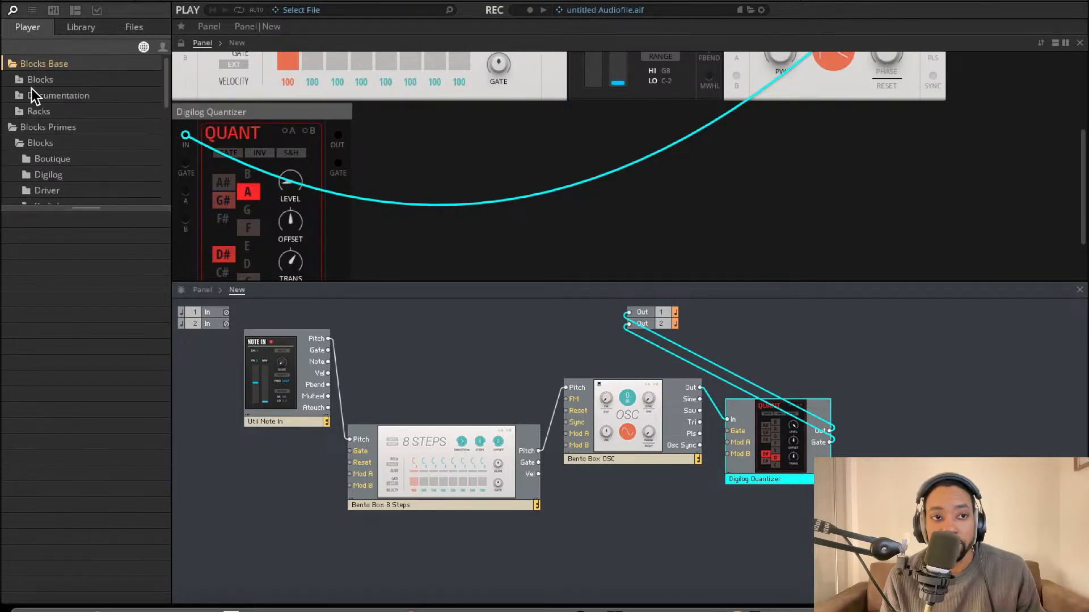
{"action": "left_click", "coordinate": [46, 161]}
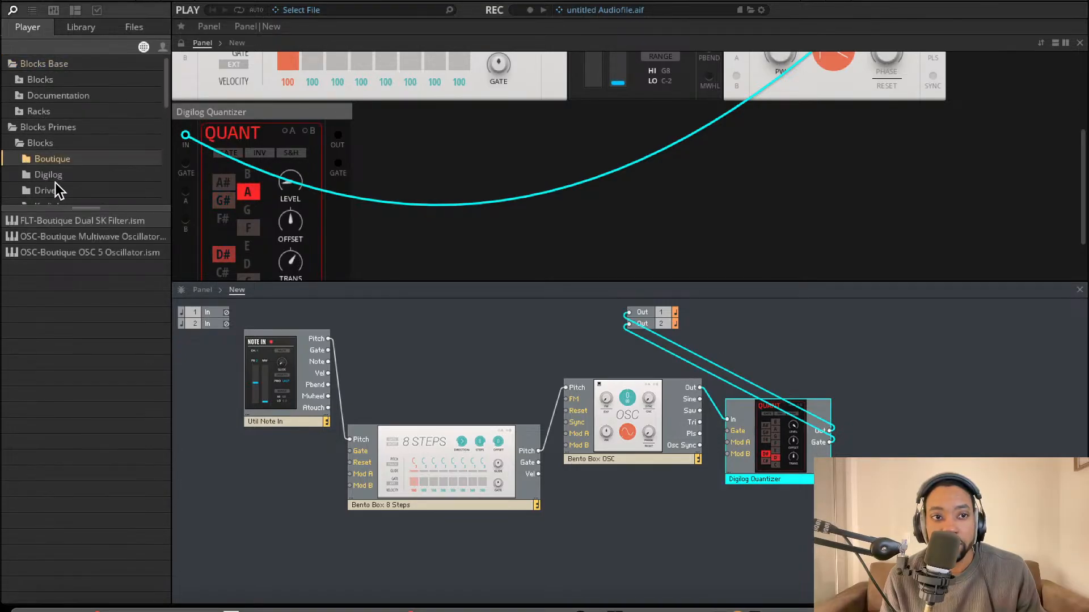
{"action": "left_click", "coordinate": [56, 188]}
{"action": "left_click", "coordinate": [61, 171]}
Add the Bento VCA block to the structure from the Bento Box folder of Blocks Base
{"action": "left_click", "coordinate": [49, 81]}
{"action": "left_click", "coordinate": [18, 79]}
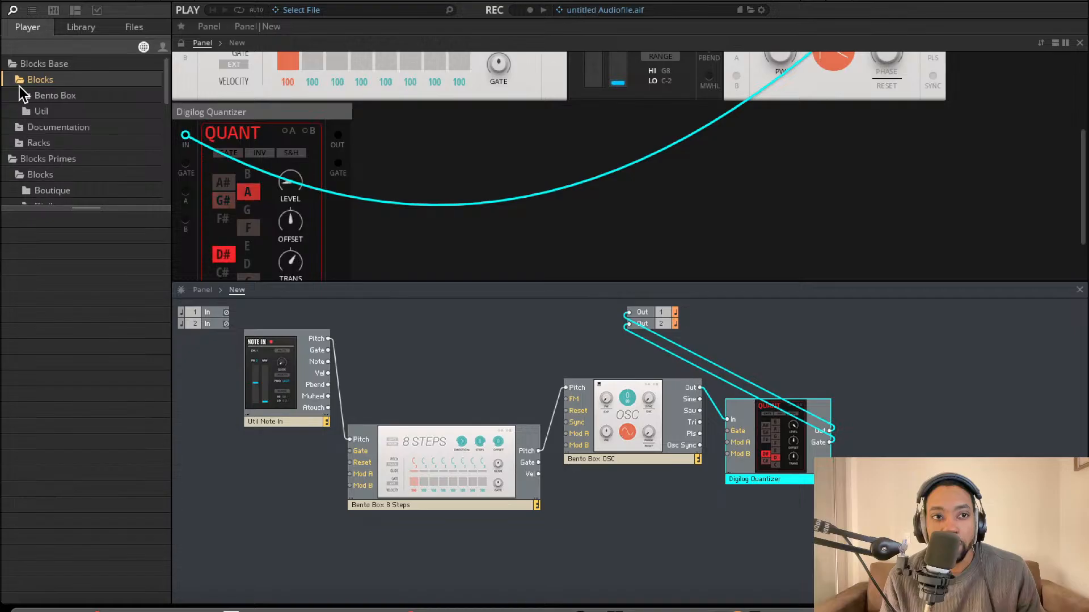
{"action": "left_click", "coordinate": [49, 94]}
{"action": "left_click_drag", "start_coordinate": [66, 225], "coordinate": [721, 421]}
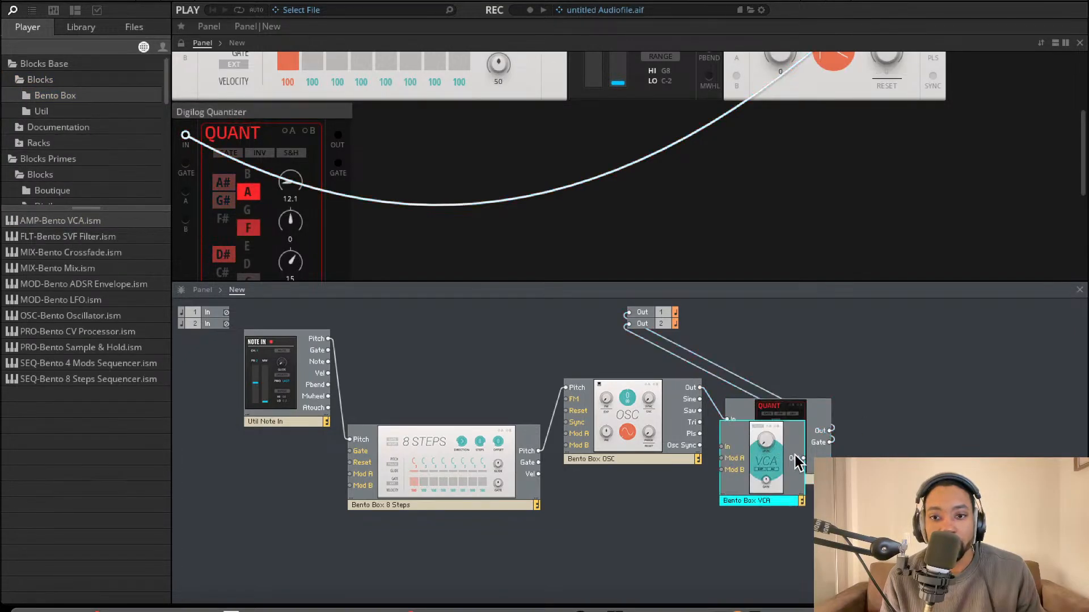
Arrange the VCA after the Digilog Quantizer and wire the Quantizer's Out to the VCA's In
{"action": "left_click_drag", "start_coordinate": [796, 426], "coordinate": [892, 391]}
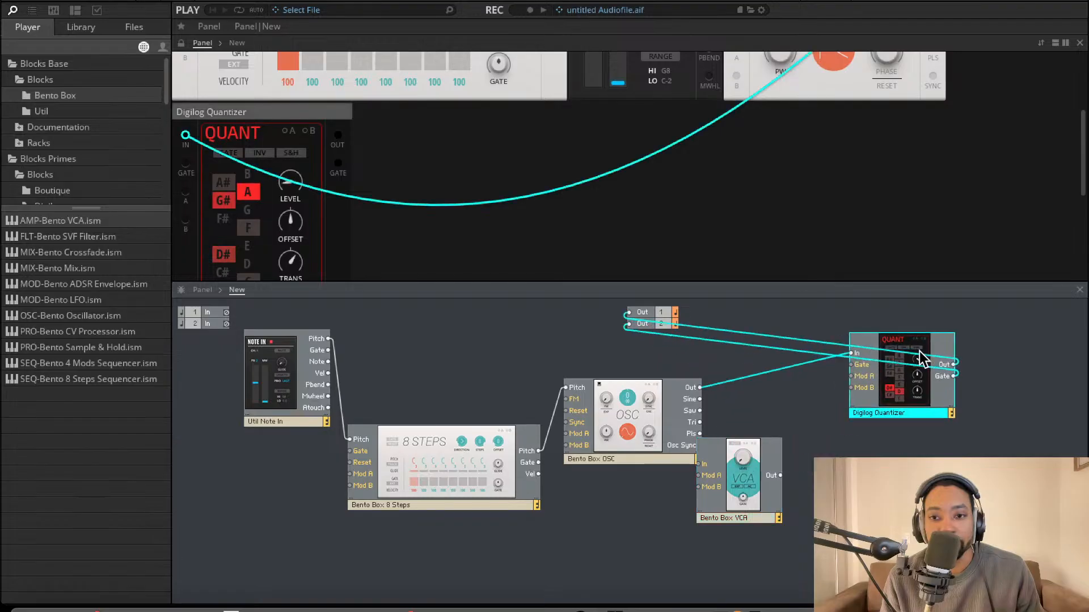
{"action": "left_click_drag", "start_coordinate": [757, 474], "coordinate": [923, 465]}
{"action": "left_click_drag", "start_coordinate": [893, 375], "coordinate": [874, 446]}
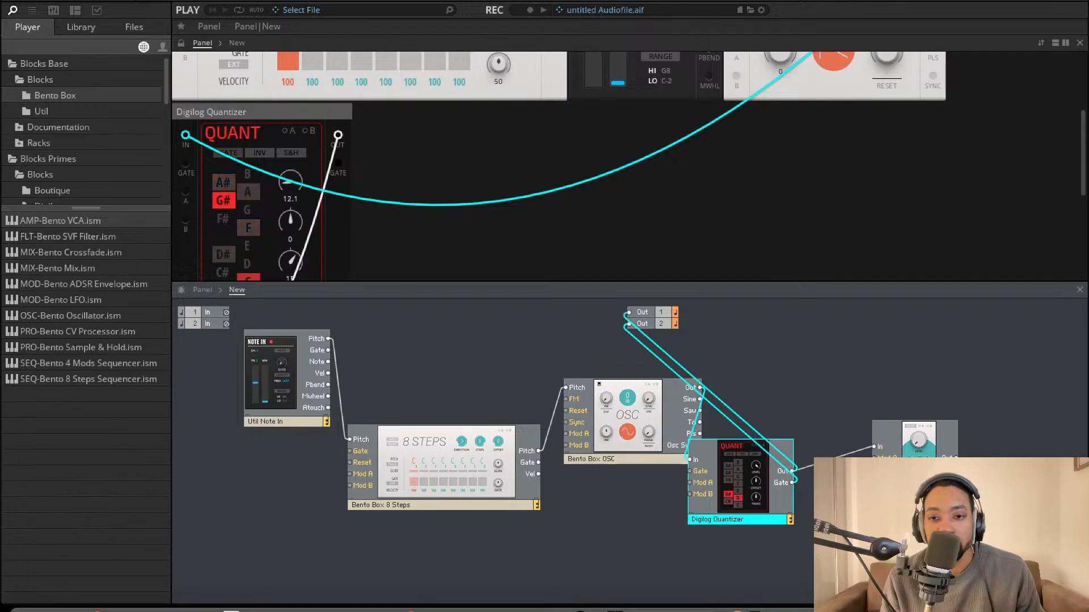
Remove the Quantizer's cables to main outputs 1 and 2 and wire the VCA's Out to both outputs instead
{"action": "left_click", "coordinate": [631, 356]}
{"action": "left_click", "coordinate": [649, 350]}
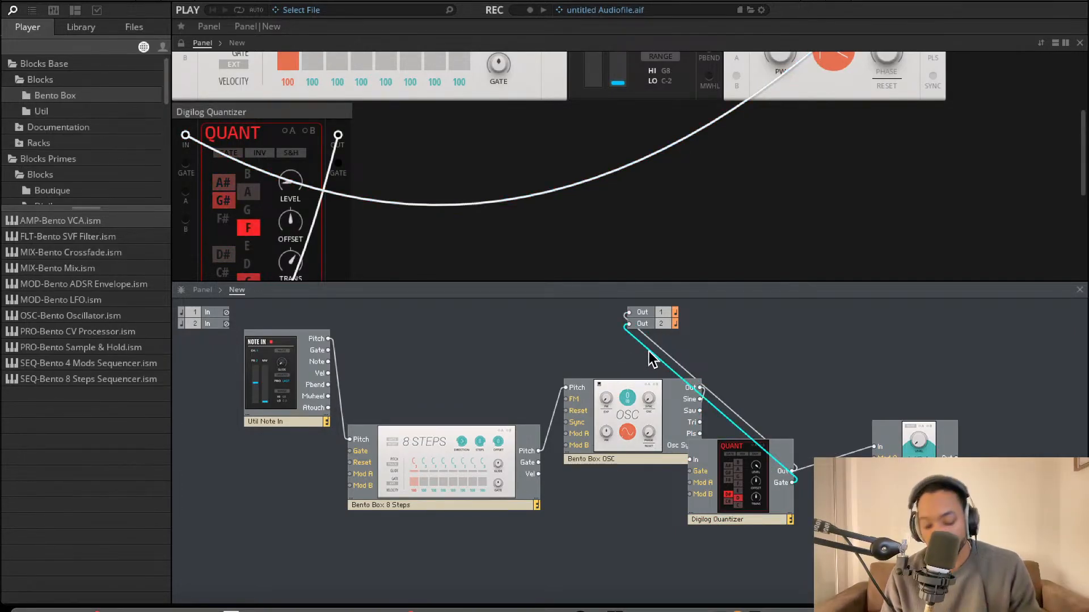
{"action": "key", "text": "Delete"}
{"action": "left_click_drag", "start_coordinate": [958, 455], "coordinate": [629, 324]}
{"action": "left_click", "coordinate": [859, 413]}
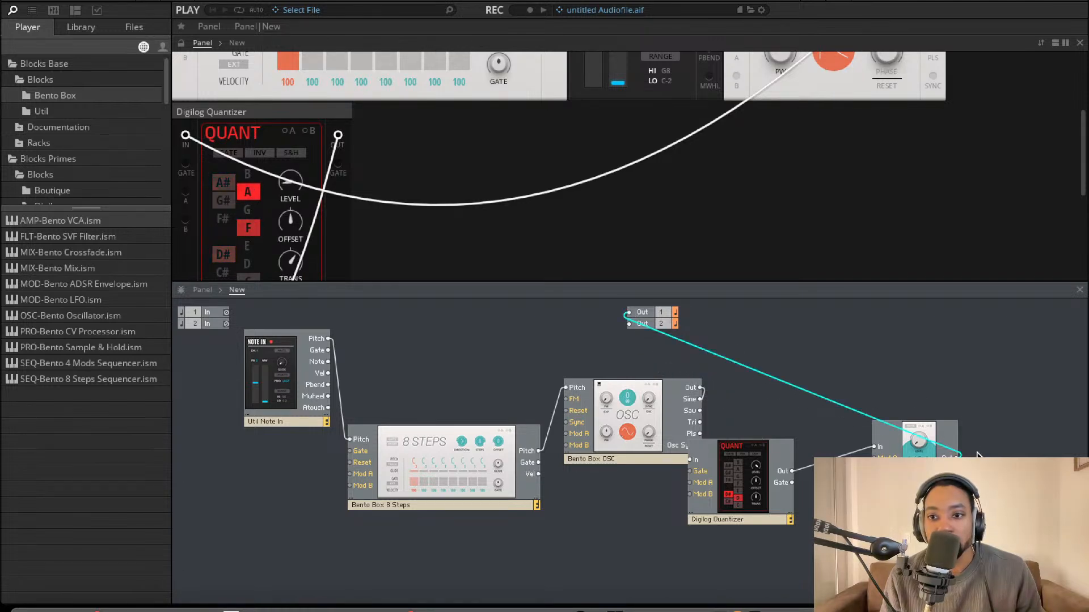
{"action": "left_click_drag", "start_coordinate": [958, 456], "coordinate": [628, 323]}
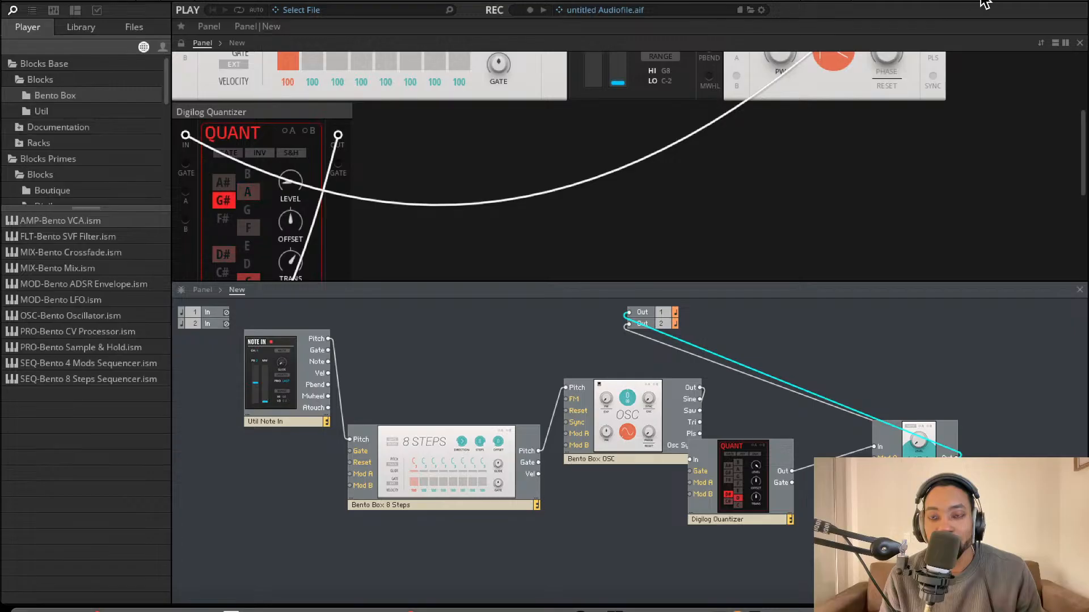
Raise the Bento Box VCA's level to 33.0
{"action": "scroll", "coordinate": [762, 199], "scroll_direction": "down", "scroll_amount": 5}
{"action": "left_click", "coordinate": [238, 145]}
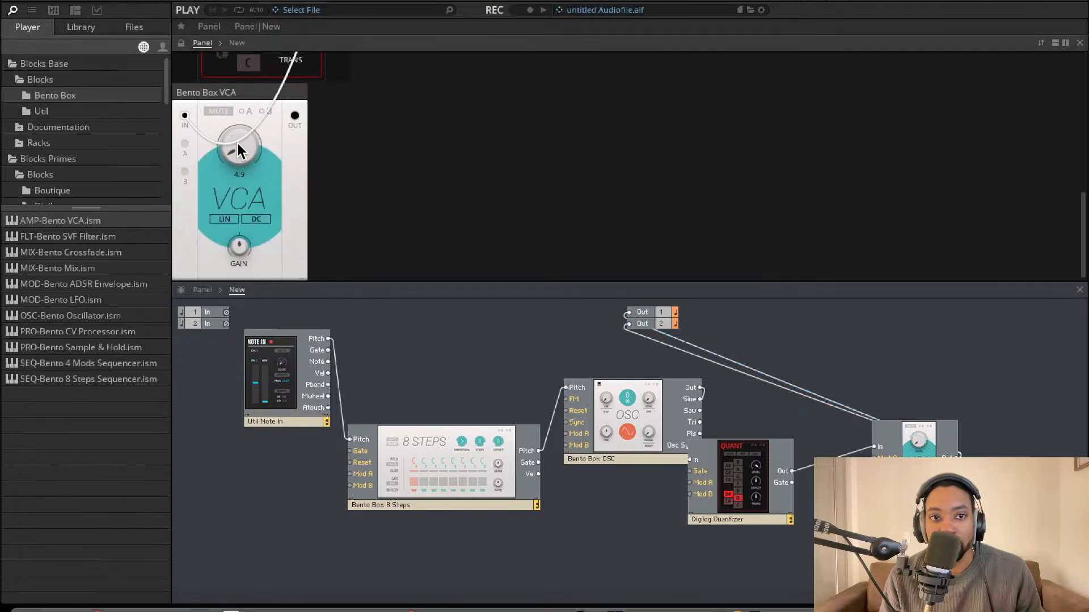
{"action": "scroll", "coordinate": [316, 127], "scroll_direction": "up", "scroll_amount": 5}
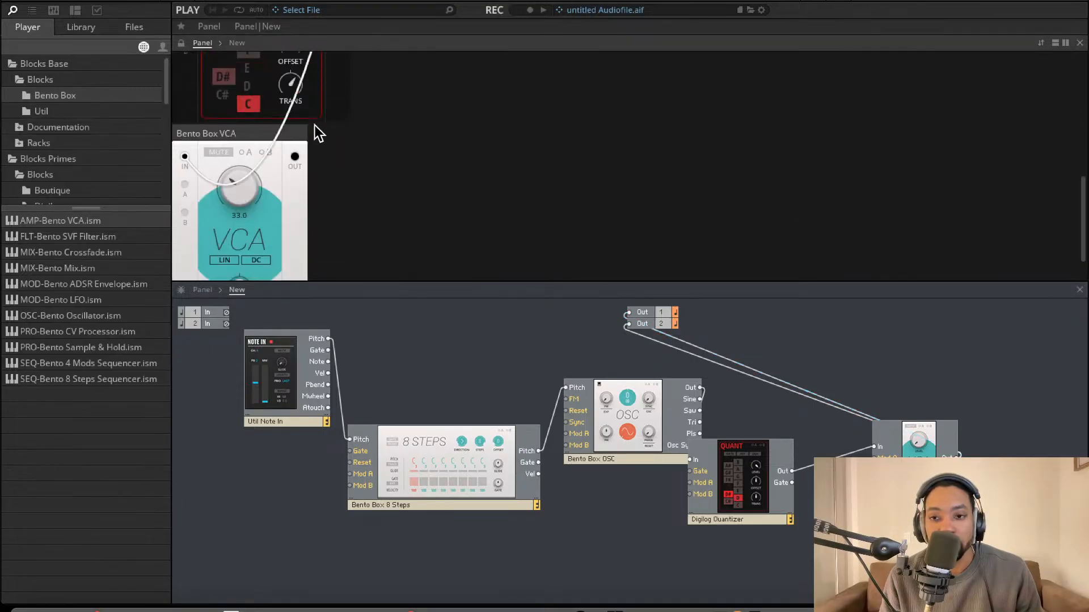
Move the Quantizer below 8 Steps, add a Util Clock block and wire the clock's Gate to 8 Steps' Gate
{"action": "left_click_drag", "start_coordinate": [714, 459], "coordinate": [406, 538]}
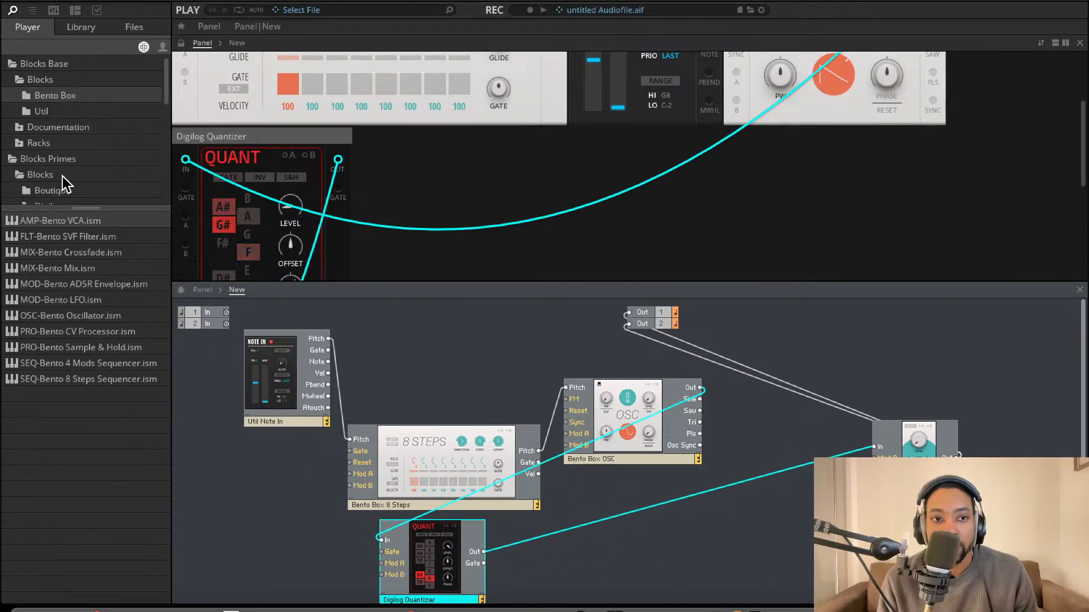
{"action": "left_click", "coordinate": [51, 92]}
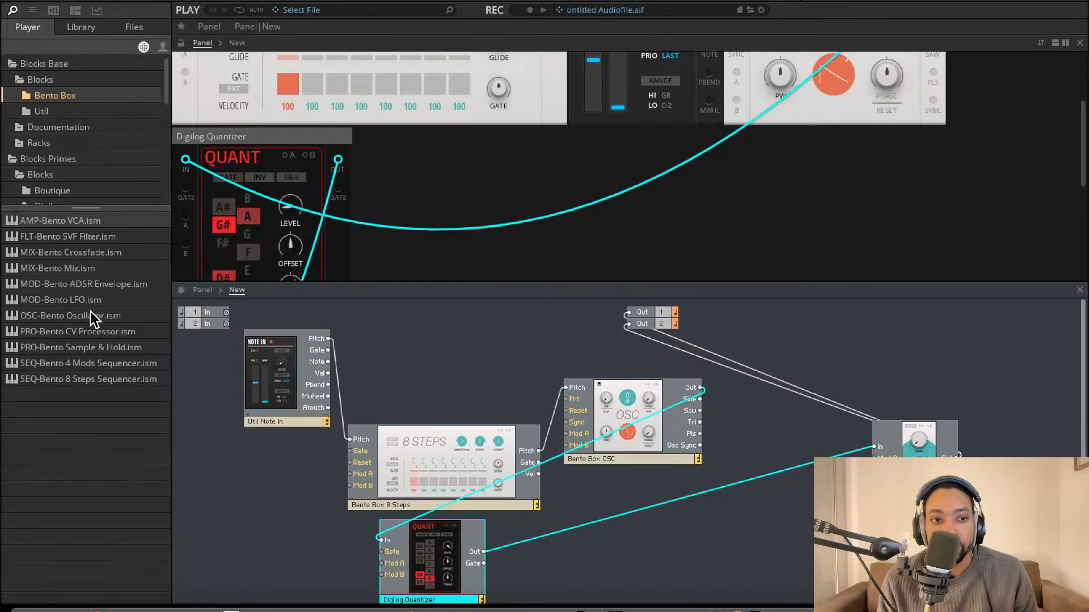
{"action": "left_click", "coordinate": [39, 111]}
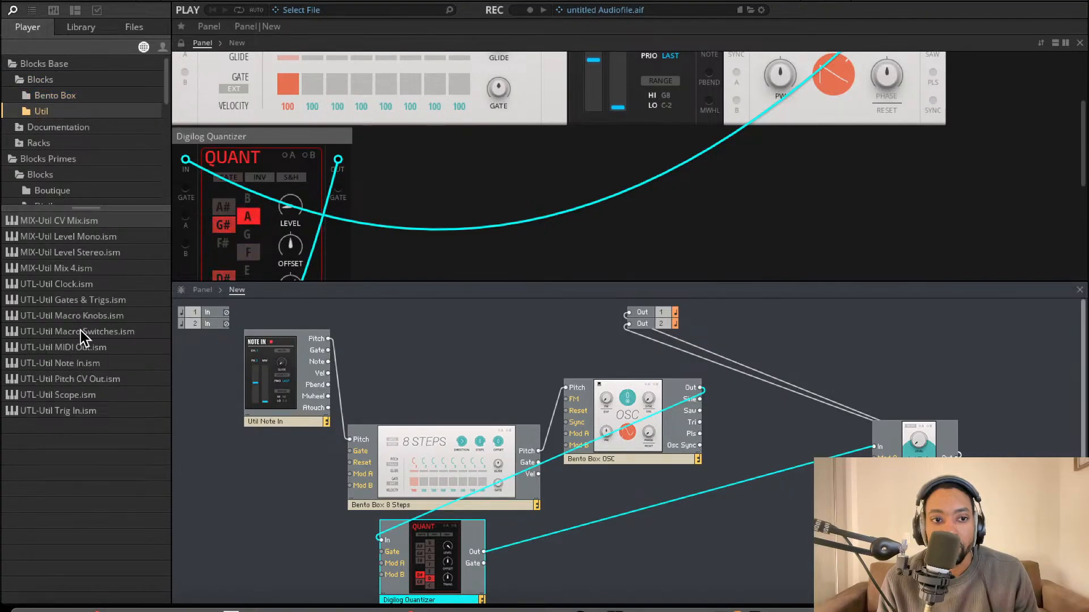
{"action": "left_click_drag", "start_coordinate": [94, 288], "coordinate": [295, 502]}
{"action": "left_click_drag", "start_coordinate": [377, 446], "coordinate": [376, 447]}
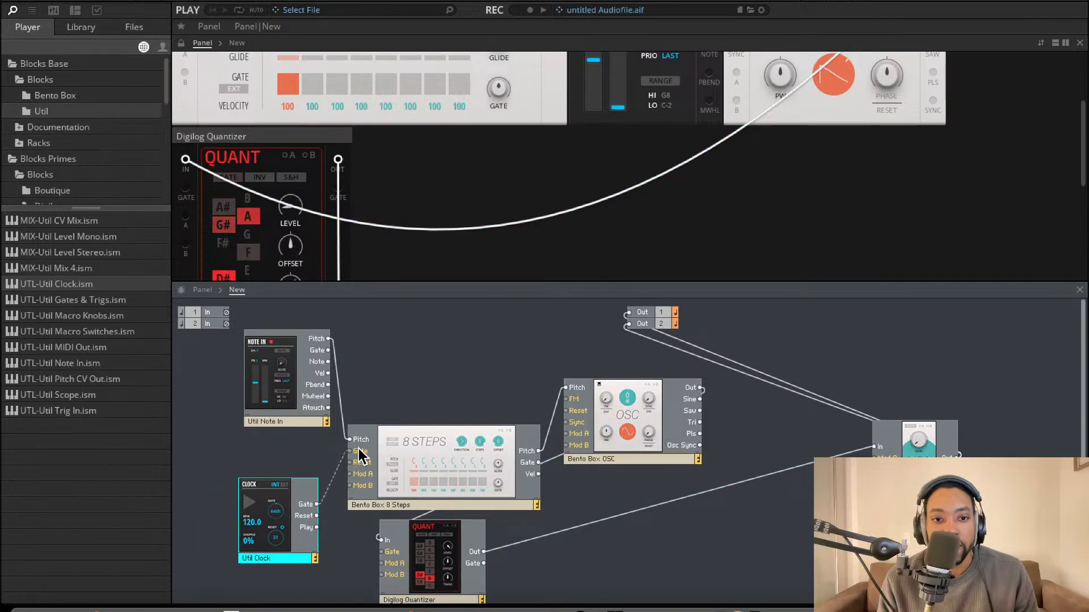
Wire 8 Steps' Gate output to the Quantizer's Gate input and move the Quantizer below the oscillator
{"action": "left_click_drag", "start_coordinate": [345, 481], "coordinate": [584, 493]}
{"action": "left_click_drag", "start_coordinate": [544, 461], "coordinate": [541, 462]}
{"action": "left_click_drag", "start_coordinate": [442, 577], "coordinate": [639, 545]}
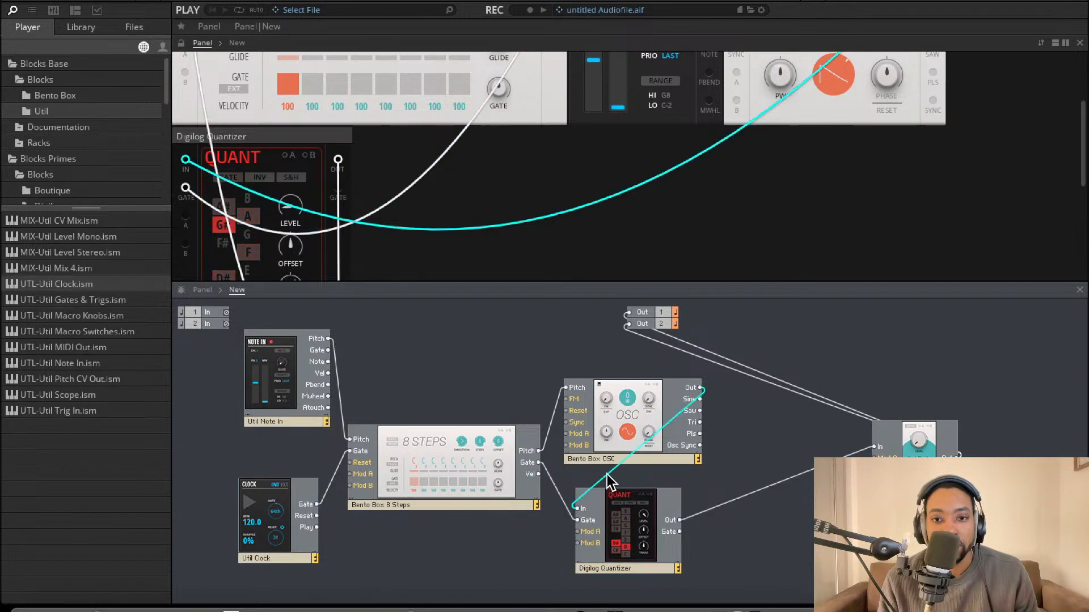
Put the Quantizer between 8 Steps and the oscillator, wiring Quantizer Out to oscillator Pitch and oscillator Out to VCA In
{"action": "key", "text": "Delete"}
{"action": "left_click_drag", "start_coordinate": [579, 461], "coordinate": [626, 472]}
{"action": "left_click_drag", "start_coordinate": [671, 440], "coordinate": [681, 430]}
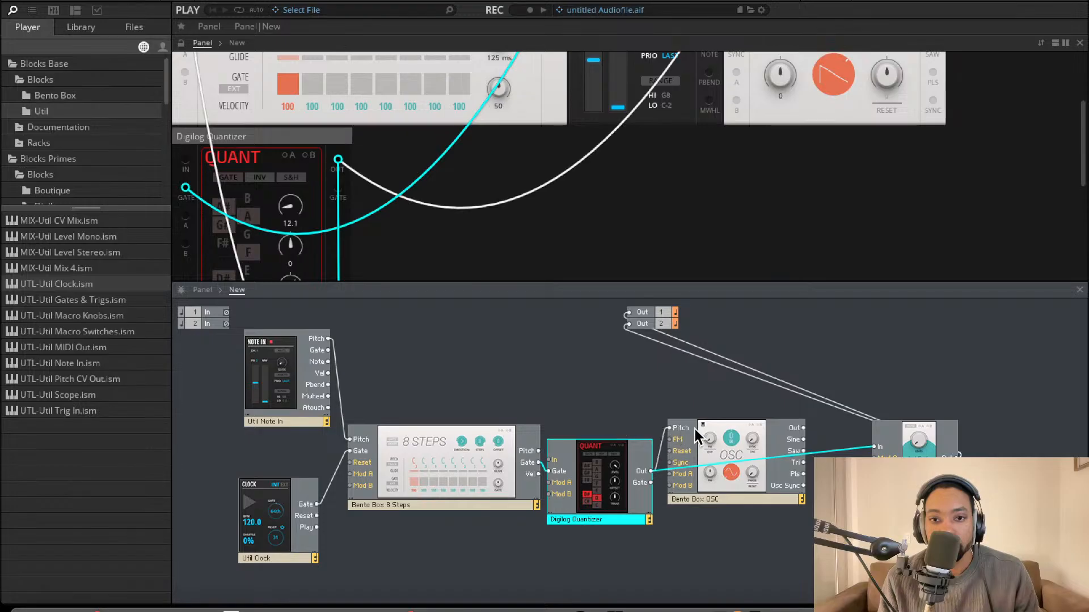
{"action": "left_click_drag", "start_coordinate": [880, 456], "coordinate": [883, 451]}
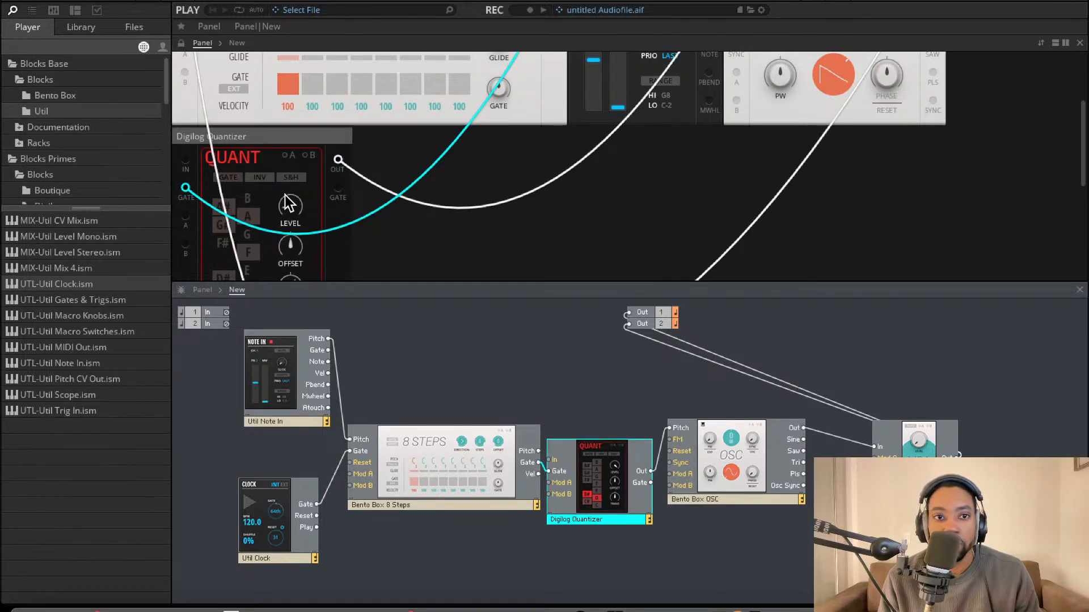
Adjust the Quantizer's level and place the Note In panel ahead of the 8 Steps panel
{"action": "left_click_drag", "start_coordinate": [289, 202], "coordinate": [295, 165]}
{"action": "scroll", "coordinate": [431, 262], "scroll_direction": "up", "scroll_amount": 5}
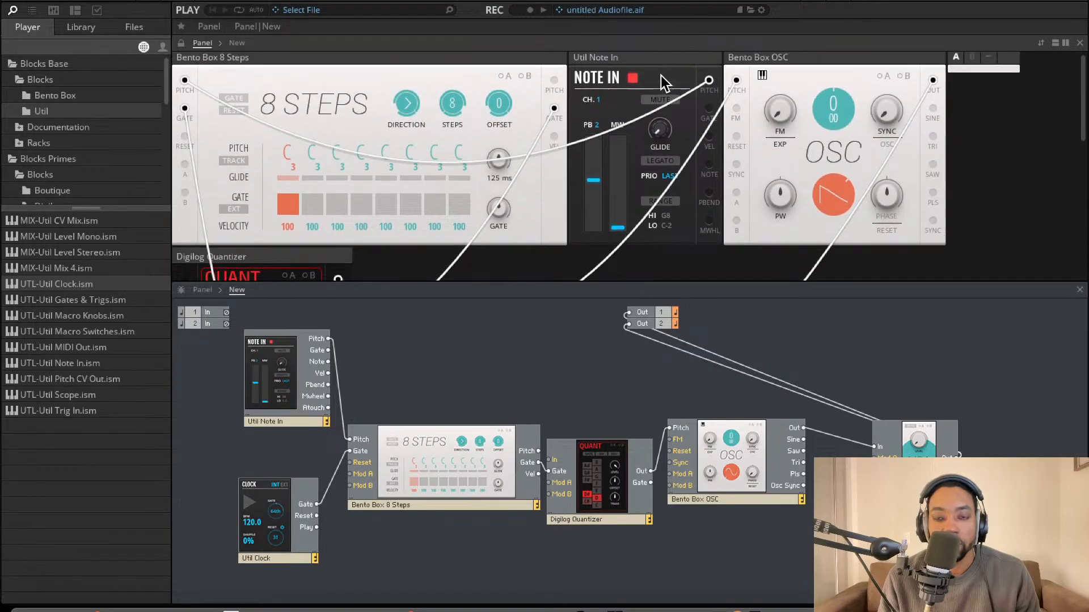
{"action": "left_click_drag", "start_coordinate": [664, 63], "coordinate": [289, 53]}
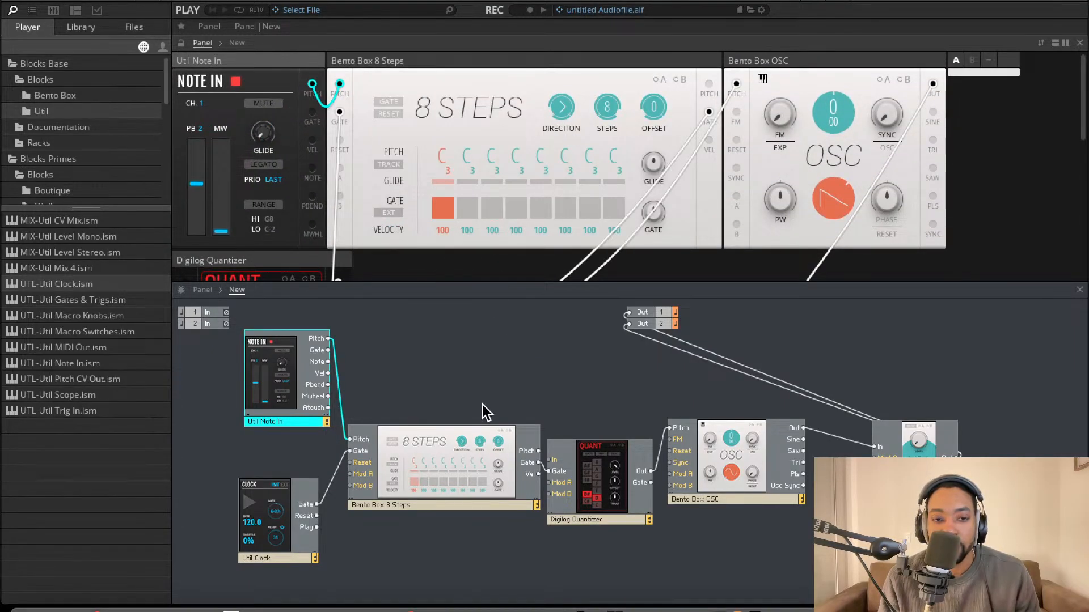
Move the Quantizer out of the pitch path and wire 8 Steps' Pitch directly to the oscillator's Pitch
{"action": "left_click_drag", "start_coordinate": [485, 434], "coordinate": [476, 402]}
{"action": "left_click_drag", "start_coordinate": [609, 471], "coordinate": [623, 544]}
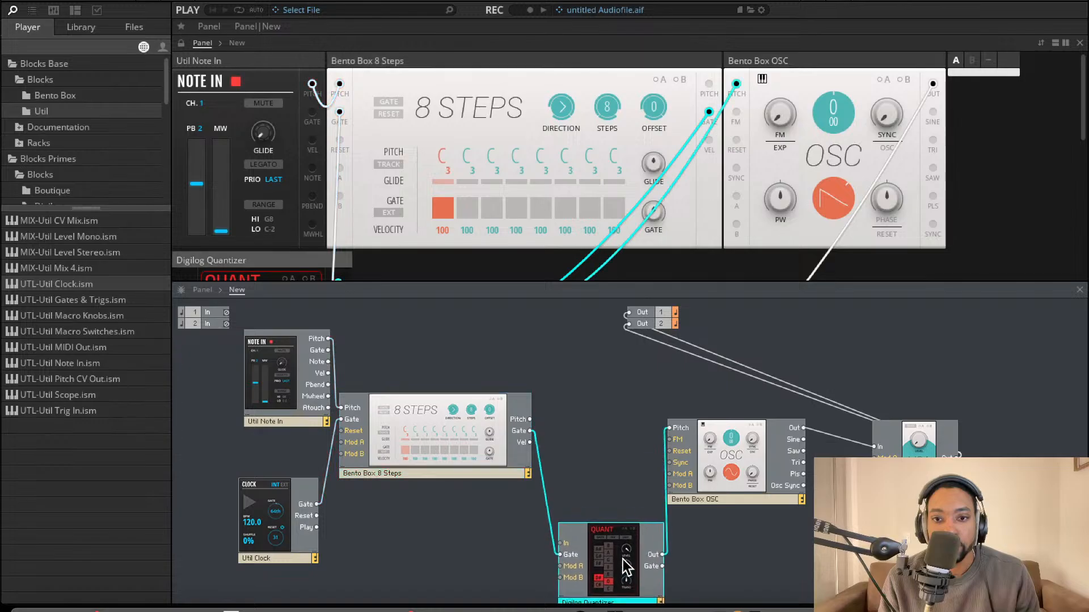
{"action": "left_click_drag", "start_coordinate": [528, 418], "coordinate": [523, 420]}
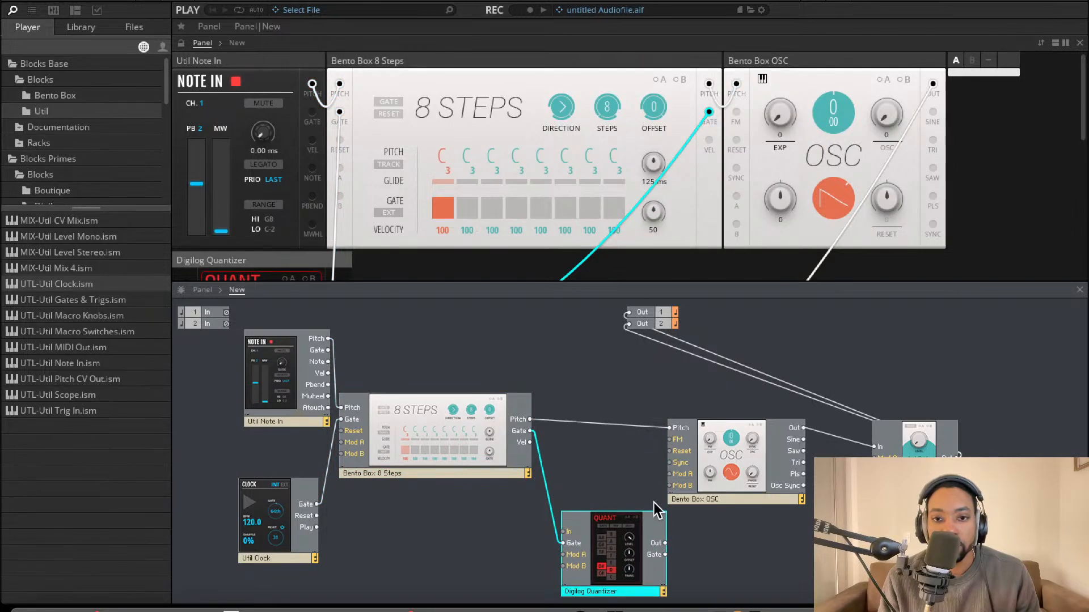
Set 8 Steps' second step to G3 and turn on the gates of steps 1, 2 and 4
{"action": "left_click", "coordinate": [468, 145]}
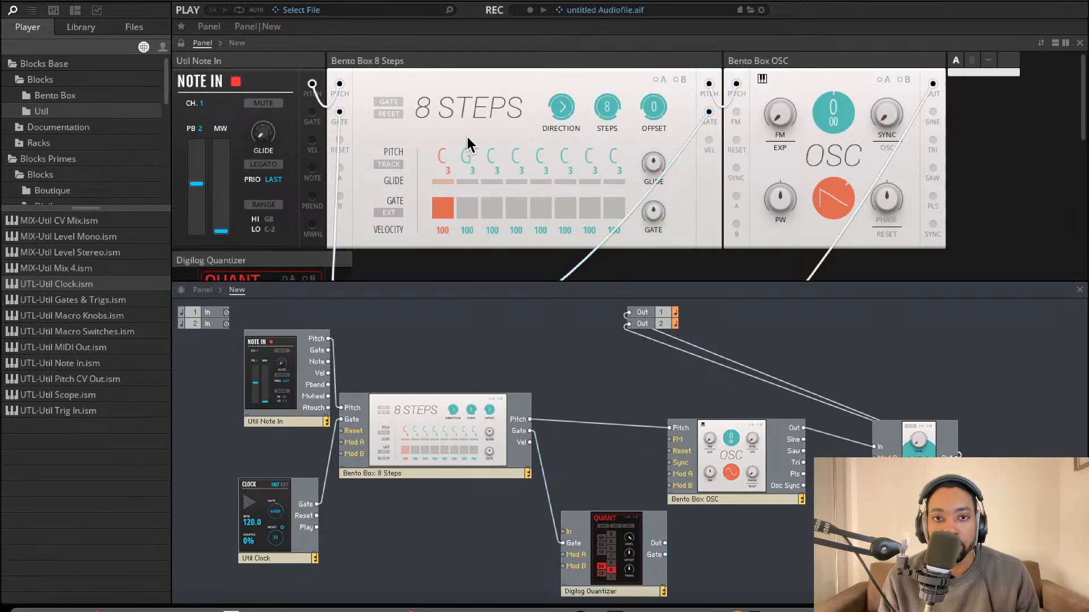
{"action": "left_click", "coordinate": [396, 102]}
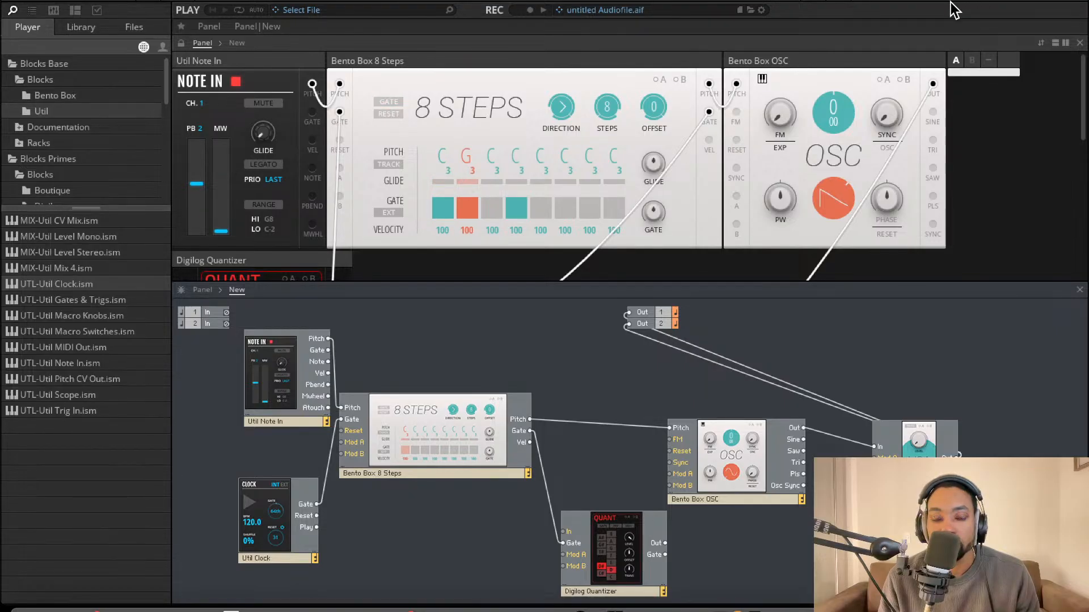
Move the oscillator next to 8 Steps and the Quantizer beyond it, and switch the Util Clock to EXT
{"action": "left_click_drag", "start_coordinate": [734, 443], "coordinate": [625, 426]}
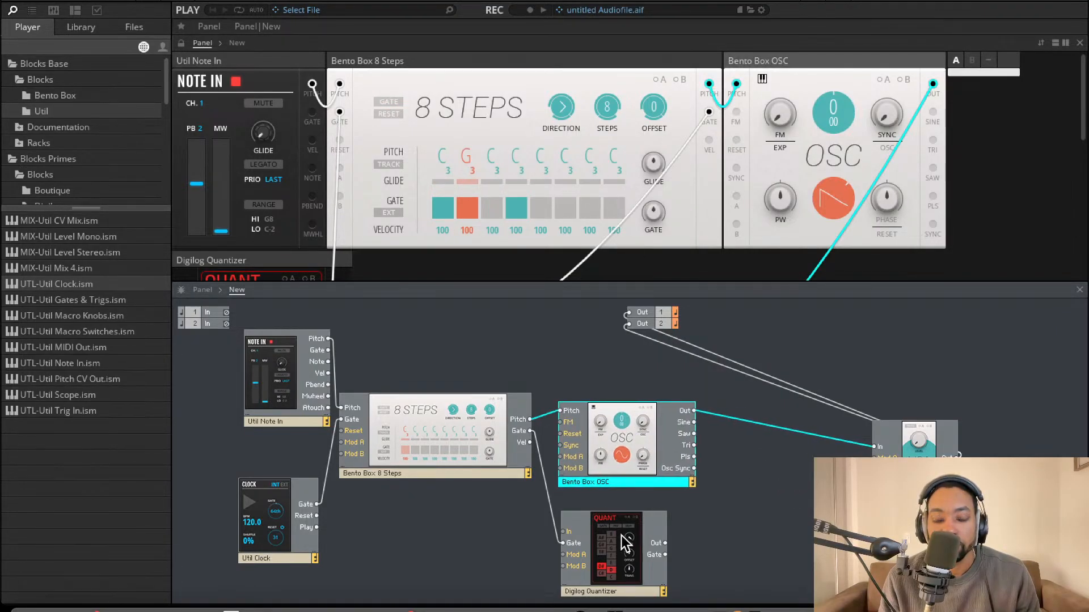
{"action": "left_click_drag", "start_coordinate": [616, 548], "coordinate": [774, 543]}
{"action": "scroll", "coordinate": [407, 211], "scroll_direction": "down", "scroll_amount": 3}
{"action": "scroll", "coordinate": [408, 219], "scroll_direction": "up", "scroll_amount": 3}
{"action": "scroll", "coordinate": [407, 211], "scroll_direction": "down", "scroll_amount": 1}
{"action": "scroll", "coordinate": [397, 204], "scroll_direction": "up", "scroll_amount": 1}
{"action": "scroll", "coordinate": [341, 170], "scroll_direction": "down", "scroll_amount": 5}
{"action": "scroll", "coordinate": [341, 173], "scroll_direction": "up", "scroll_amount": 1}
{"action": "left_click", "coordinate": [209, 175]}
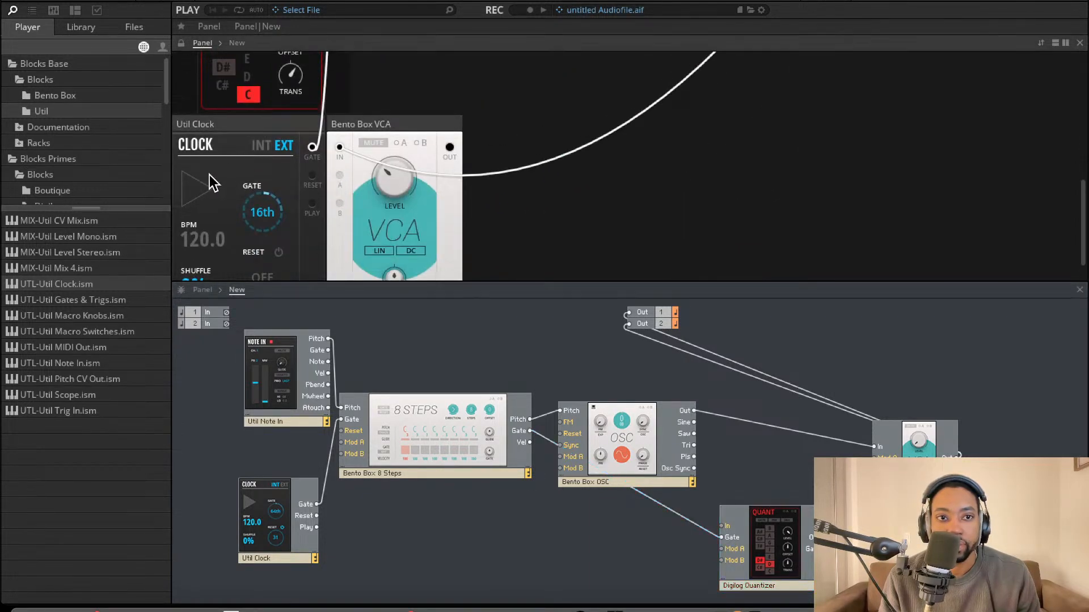
Turn on 8 Steps' GATE option and the gates of steps 5 and 6
{"action": "scroll", "coordinate": [530, 260], "scroll_direction": "up", "scroll_amount": 5}
{"action": "left_click", "coordinate": [565, 211]}
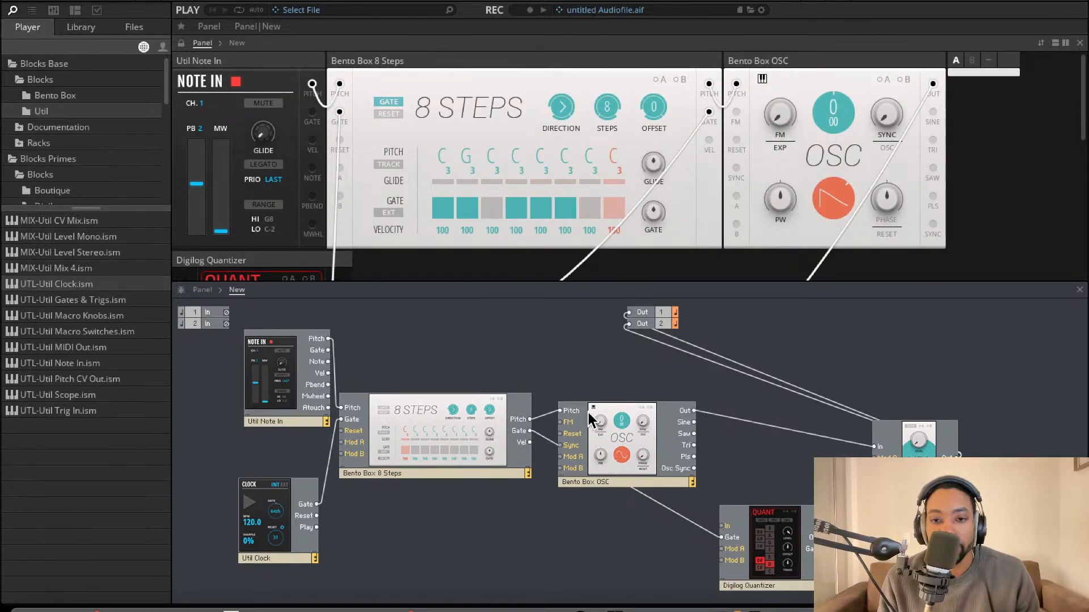
Line up the oscillator with 8 Steps and bring the VCA next to the oscillator
{"action": "left_click_drag", "start_coordinate": [634, 448], "coordinate": [628, 433]}
{"action": "left_click_drag", "start_coordinate": [908, 451], "coordinate": [771, 414]}
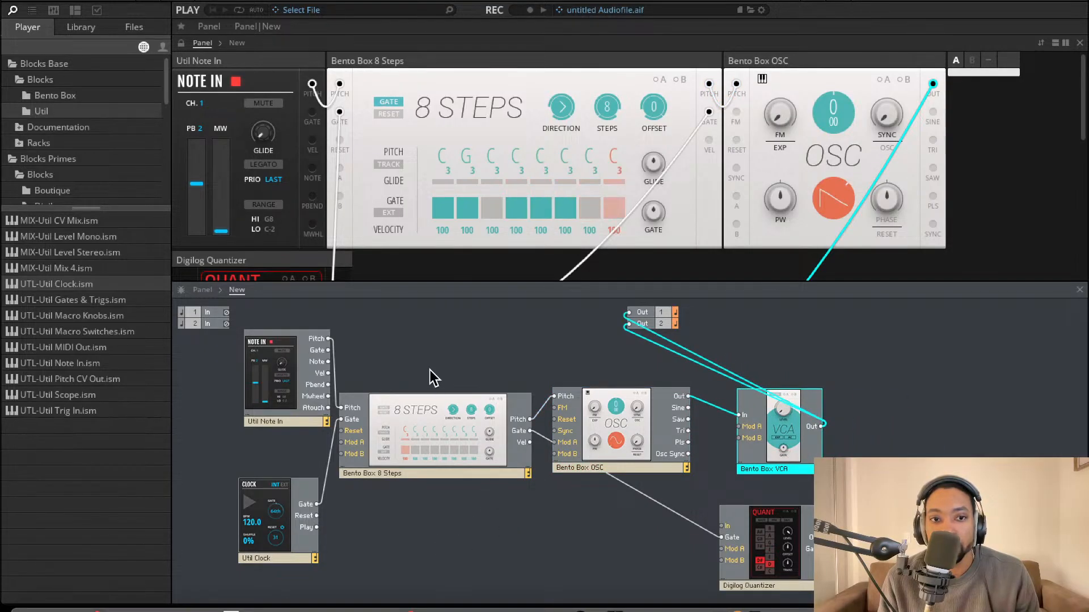
Move the Quantizer below 8 Steps and feed its Gate input from the Util Clock's Gate instead of 8 Steps
{"action": "left_click_drag", "start_coordinate": [760, 534], "coordinate": [317, 504]}
{"action": "left_click_drag", "start_coordinate": [495, 559], "coordinate": [493, 515]}
{"action": "left_click_drag", "start_coordinate": [462, 532], "coordinate": [430, 546]}
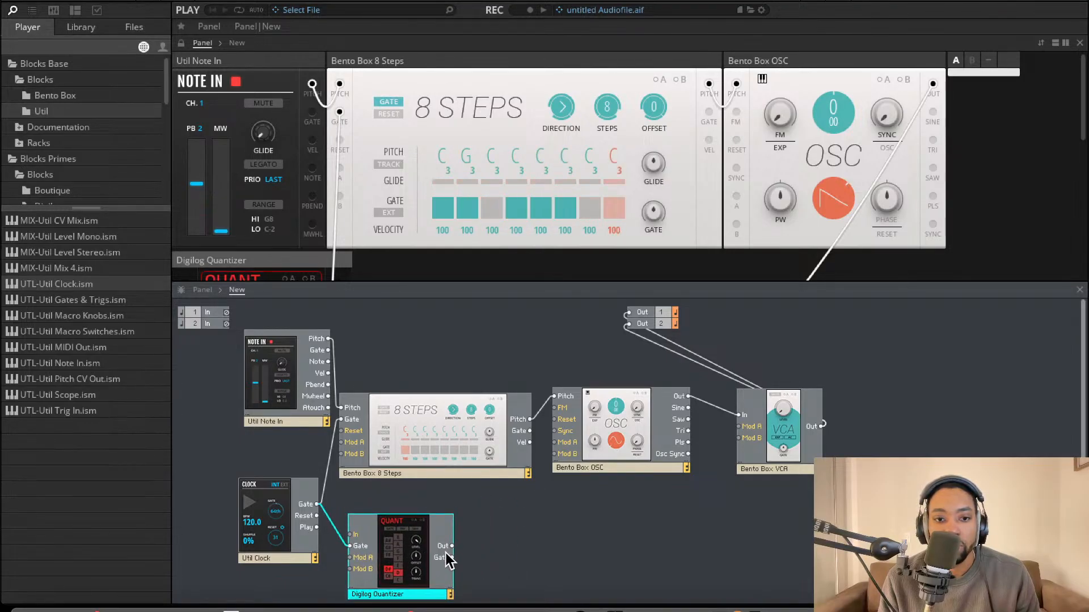
Try routing the Quantizer's Gate output into 8 Steps' Mod B input, and remove that cable
{"action": "left_click_drag", "start_coordinate": [462, 490], "coordinate": [339, 454]}
{"action": "mouse_move", "coordinate": [652, 208]}
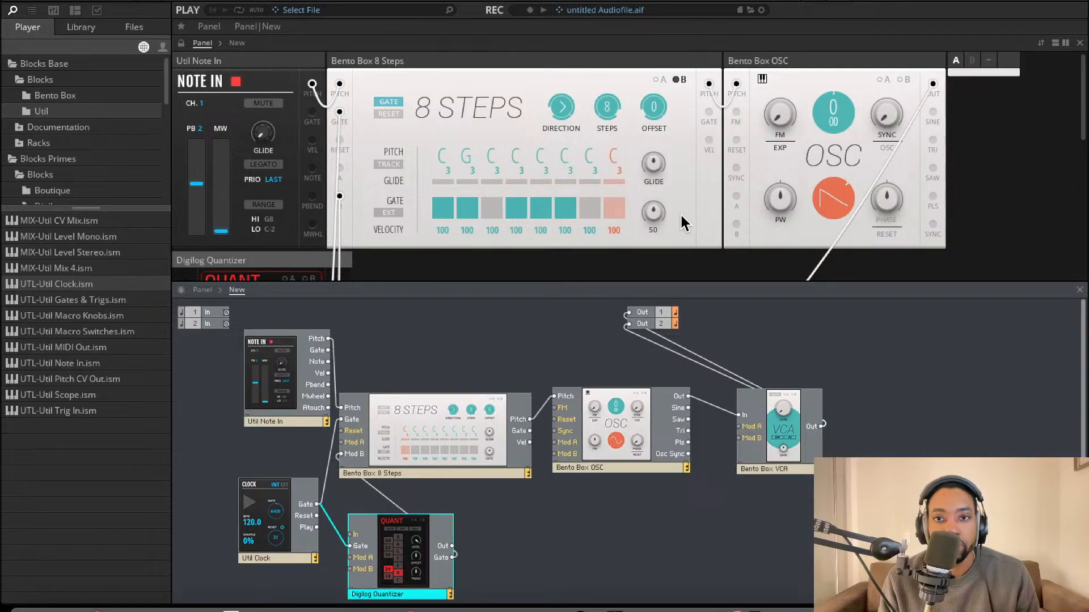
{"action": "scroll", "coordinate": [652, 199], "scroll_direction": "down", "scroll_amount": 1}
{"action": "left_click", "coordinate": [392, 503]}
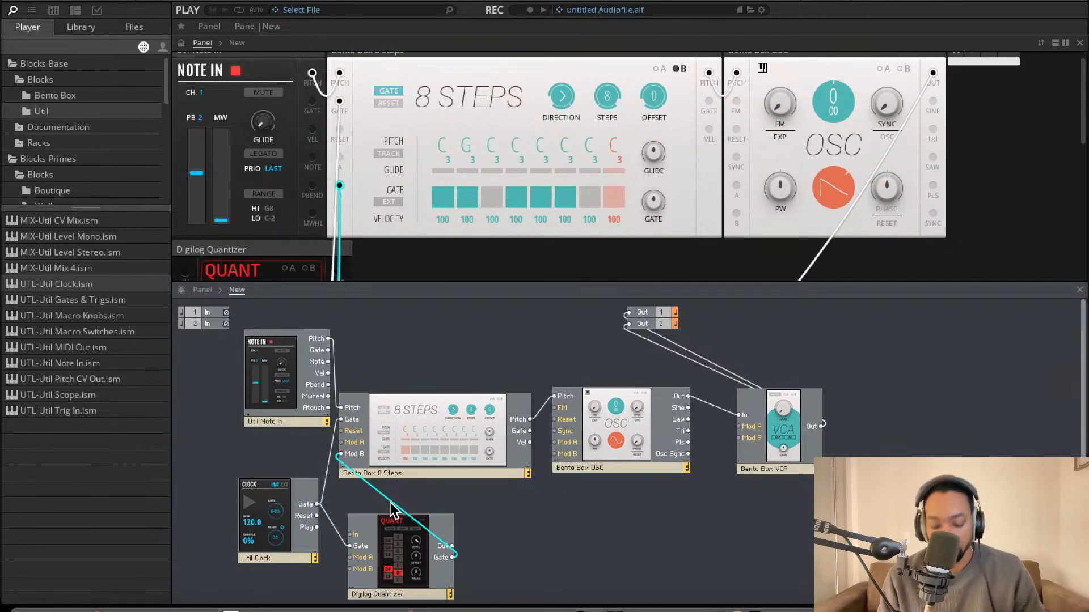
{"action": "key", "text": "Delete"}
Move the Quantizer below the oscillator, wire the oscillator's Out to its In and delete the clock cable to its Gate
{"action": "left_click_drag", "start_coordinate": [360, 545], "coordinate": [688, 396]}
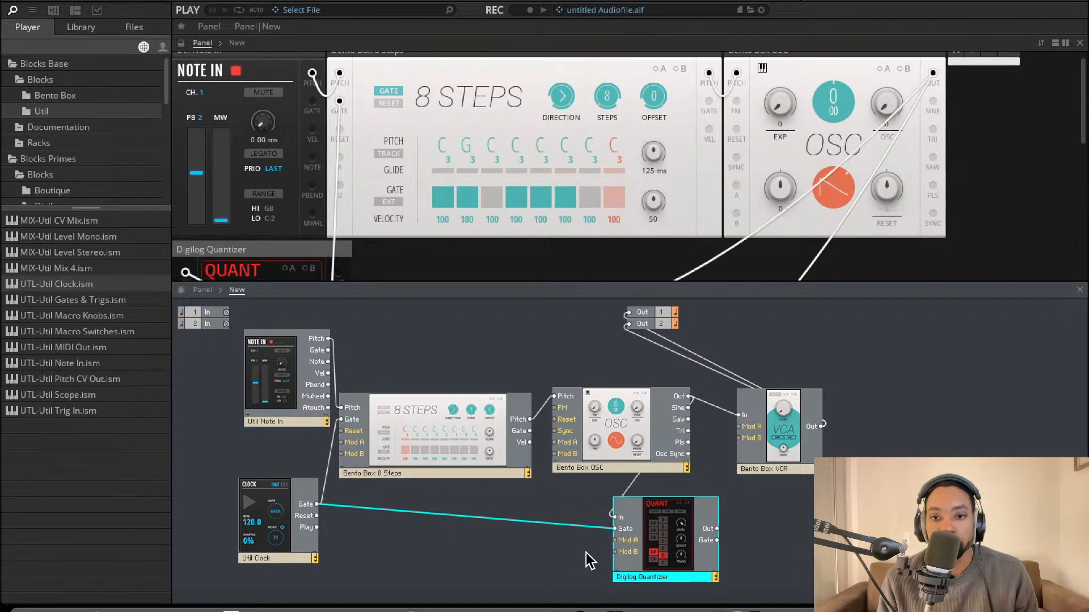
{"action": "left_click", "coordinate": [546, 521]}
{"action": "key", "text": "Delete"}
{"action": "scroll", "coordinate": [637, 199], "scroll_direction": "down", "scroll_amount": 3}
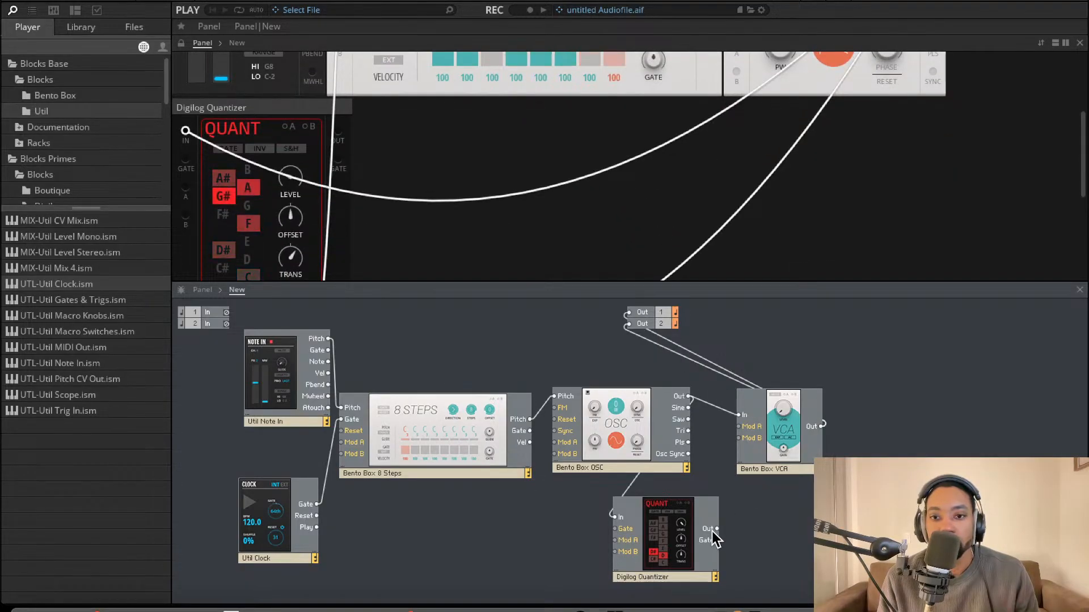
Wire the Quantizer's Out to the VCA's In, and feed the Quantizer's In and Gate from 8 Steps' Gate output
{"action": "left_click_drag", "start_coordinate": [714, 528], "coordinate": [739, 415]}
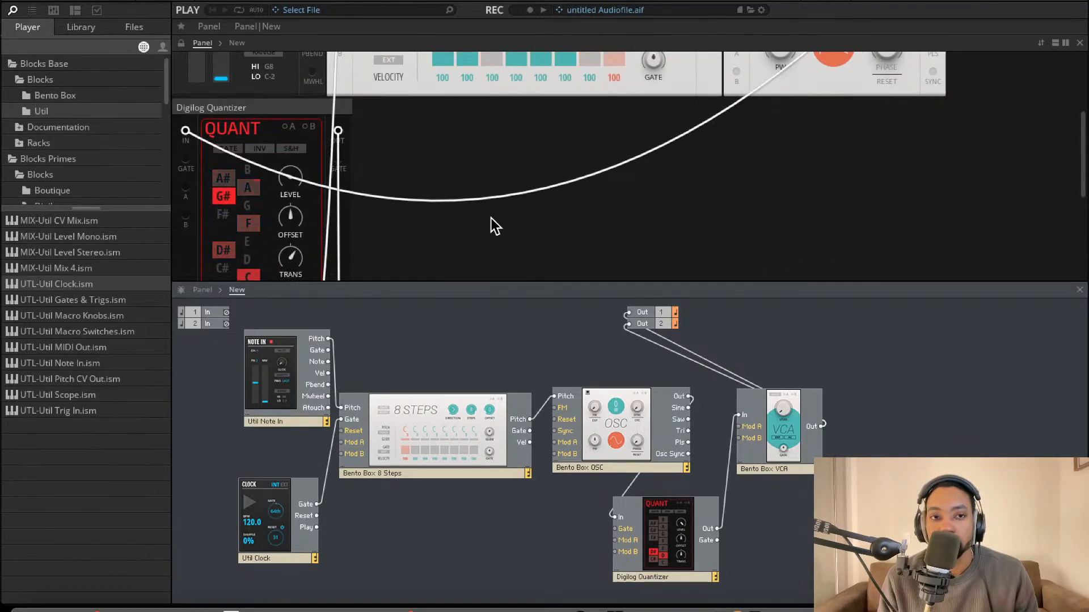
{"action": "scroll", "coordinate": [486, 203], "scroll_direction": "up", "scroll_amount": 1}
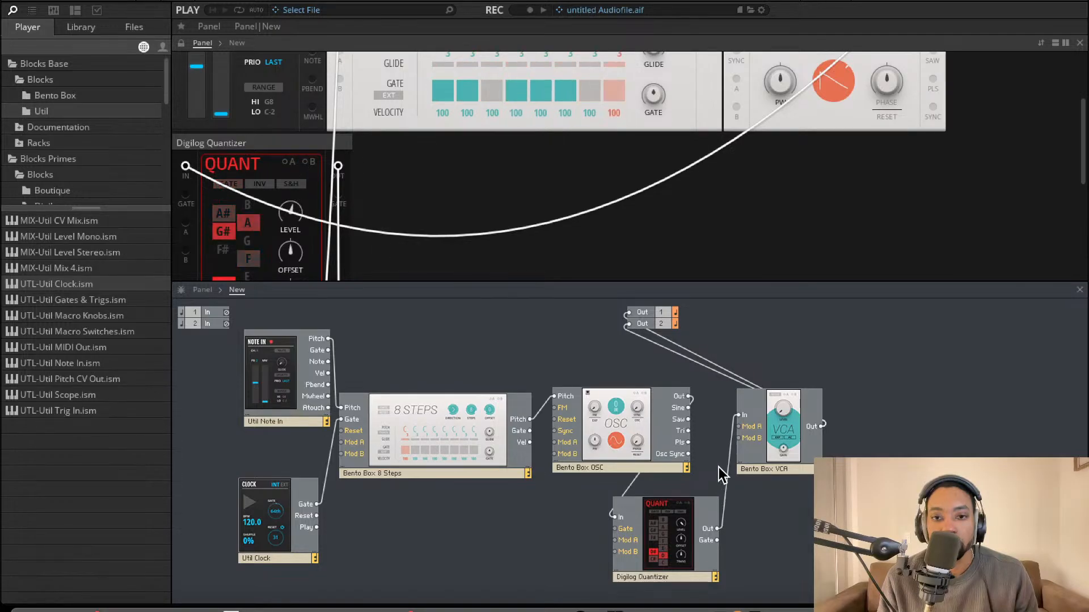
{"action": "left_click_drag", "start_coordinate": [630, 432], "coordinate": [647, 429]}
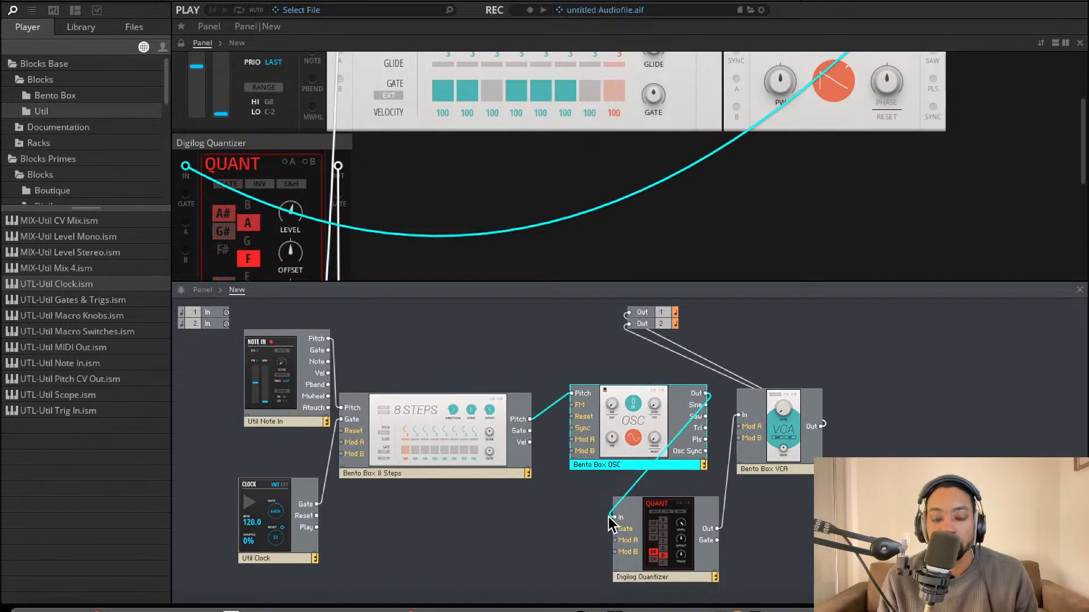
{"action": "left_click_drag", "start_coordinate": [545, 436], "coordinate": [530, 430]}
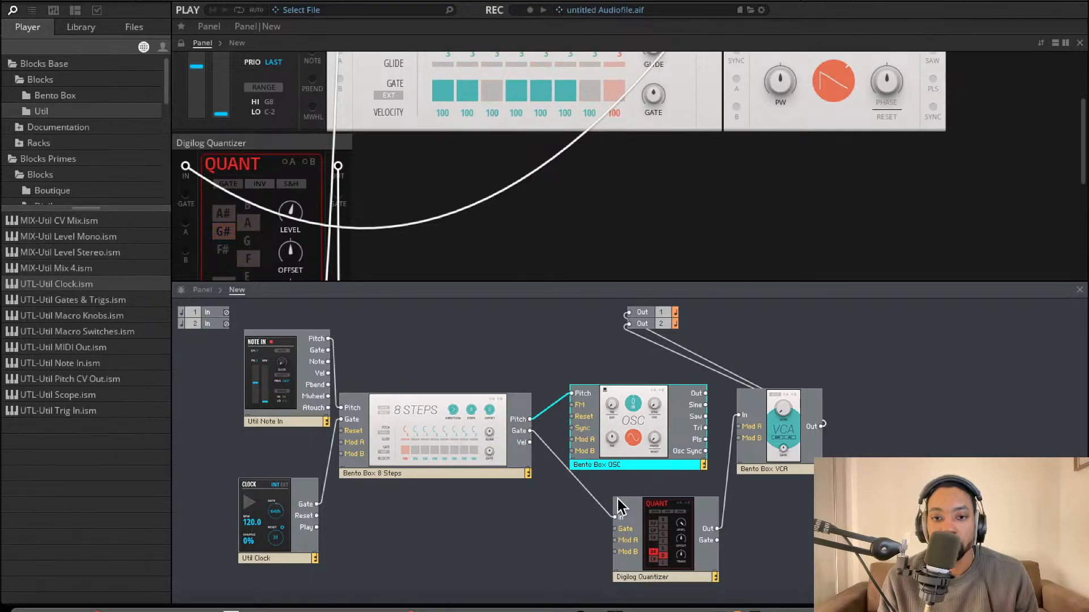
{"action": "left_click_drag", "start_coordinate": [615, 529], "coordinate": [529, 431]}
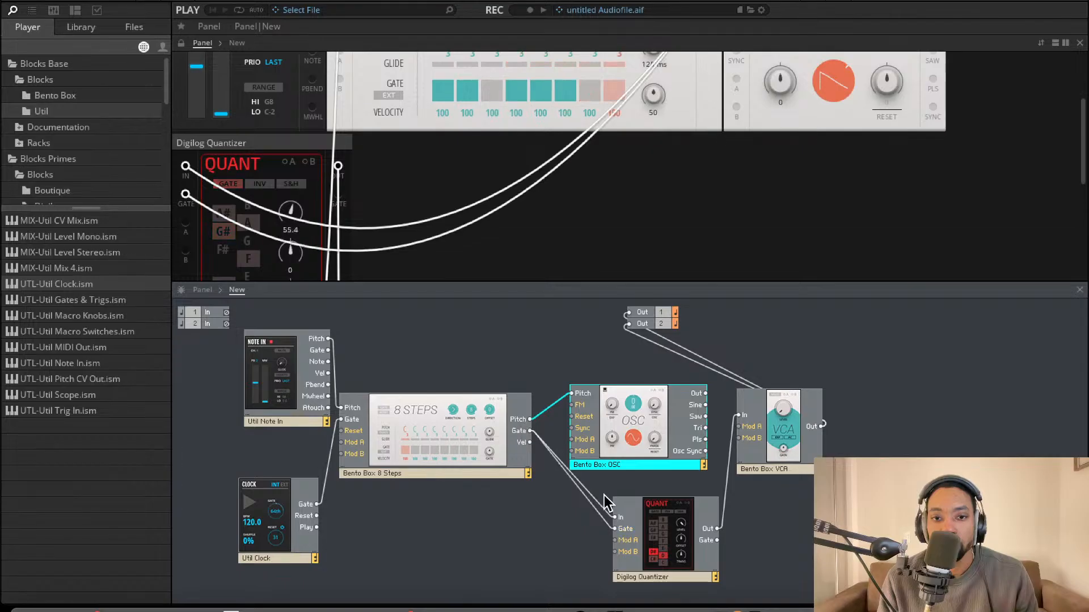
Move the Quantizer below 8 Steps, try patching its Out into the oscillator's Mod A, and shift the oscillator nearer the VCA
{"action": "left_click_drag", "start_coordinate": [672, 518], "coordinate": [571, 440]}
{"action": "scroll", "coordinate": [697, 214], "scroll_direction": "up", "scroll_amount": 1}
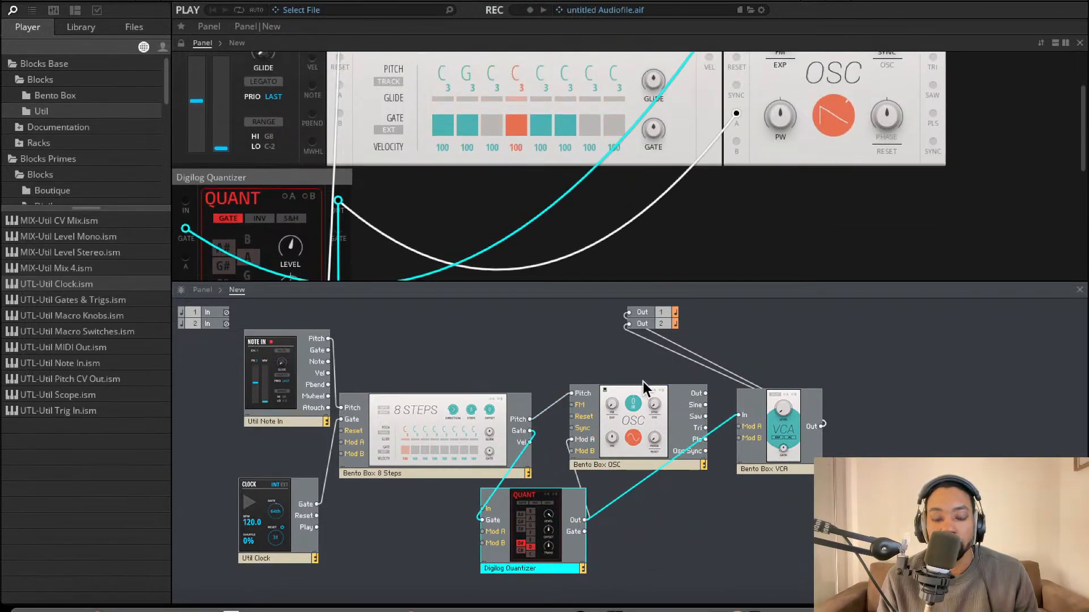
{"action": "left_click", "coordinate": [590, 482]}
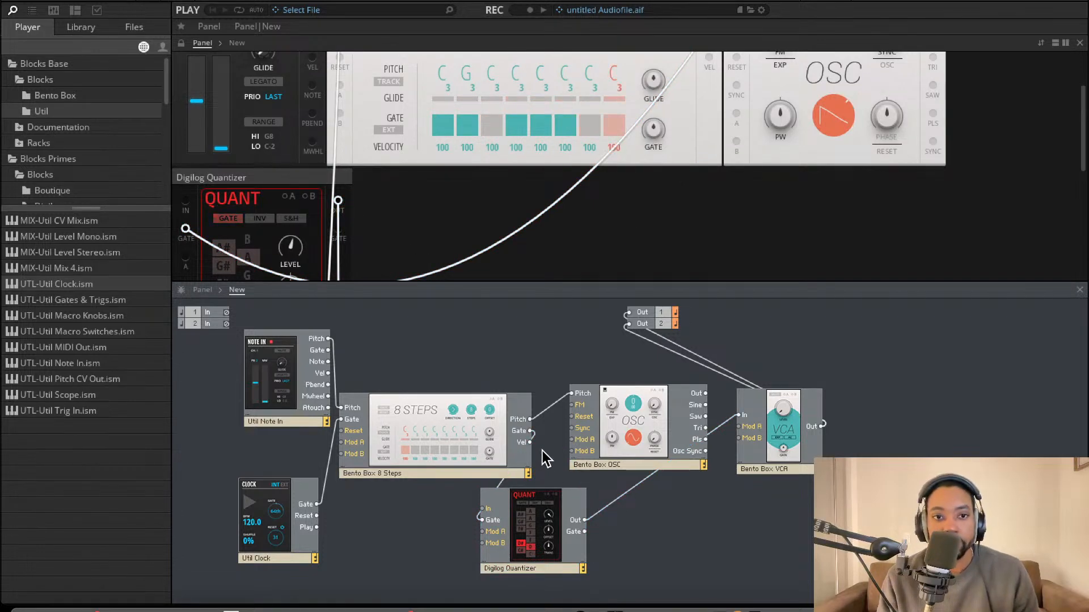
{"action": "left_click_drag", "start_coordinate": [646, 413], "coordinate": [669, 440]}
Rearrange the rack so the Util Clock's front panel sits between Note In and 8 Steps
{"action": "scroll", "coordinate": [491, 189], "scroll_direction": "down", "scroll_amount": 5}
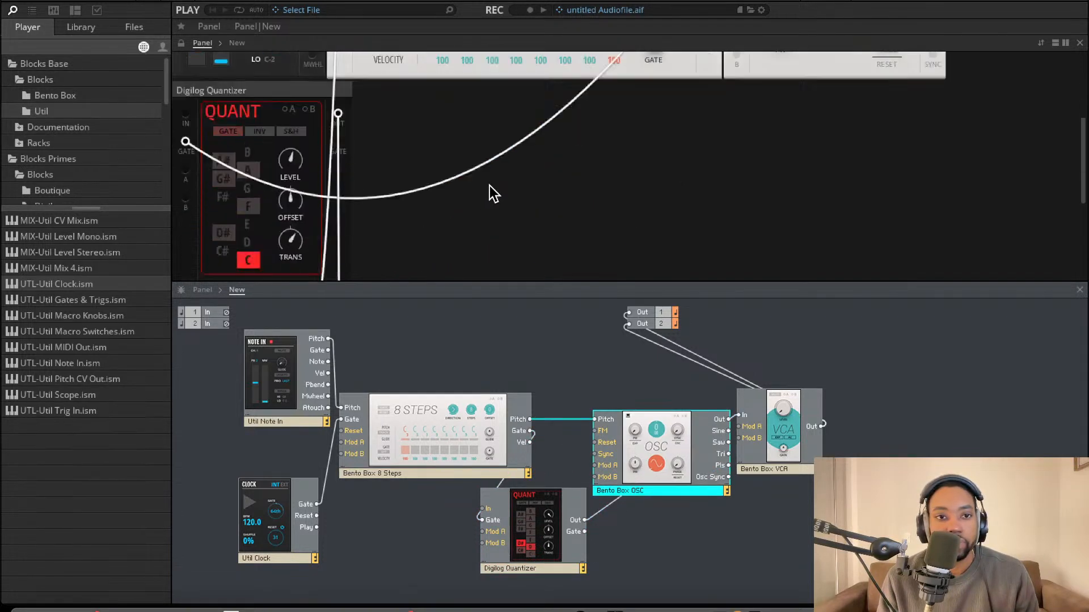
{"action": "left_click_drag", "start_coordinate": [292, 162], "coordinate": [298, 102]}
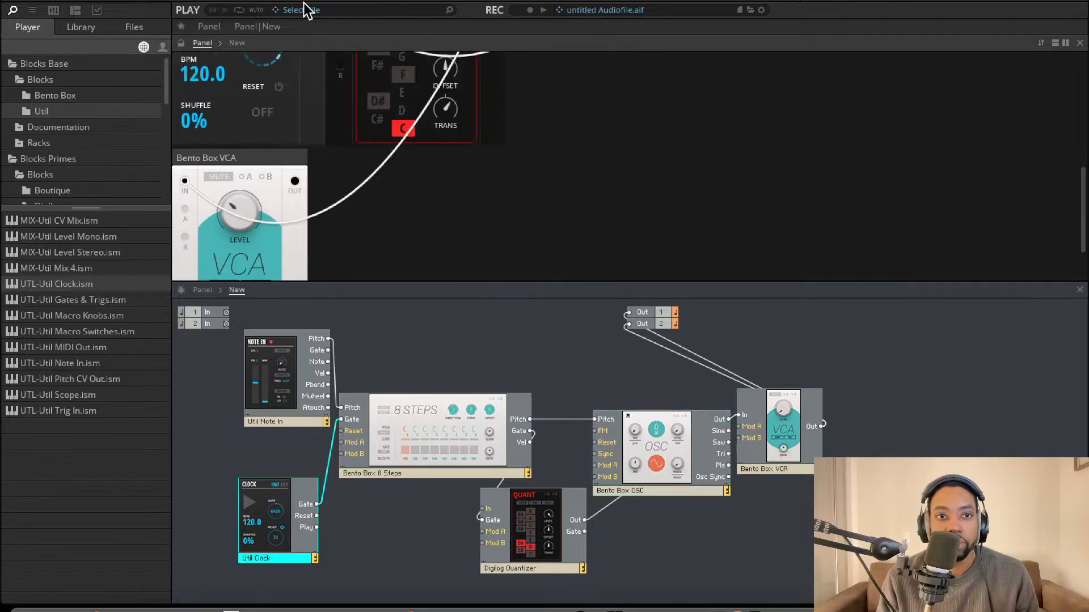
{"action": "scroll", "coordinate": [306, 104], "scroll_direction": "up", "scroll_amount": 5}
{"action": "left_click_drag", "start_coordinate": [286, 263], "coordinate": [223, 51]}
{"action": "scroll", "coordinate": [561, 160], "scroll_direction": "left", "scroll_amount": 1}
Remove the 8 Steps cable to the Quantizer and wire the oscillator's Out directly to the VCA's In, realigning the blocks
{"action": "left_click_drag", "start_coordinate": [445, 399], "coordinate": [462, 348]}
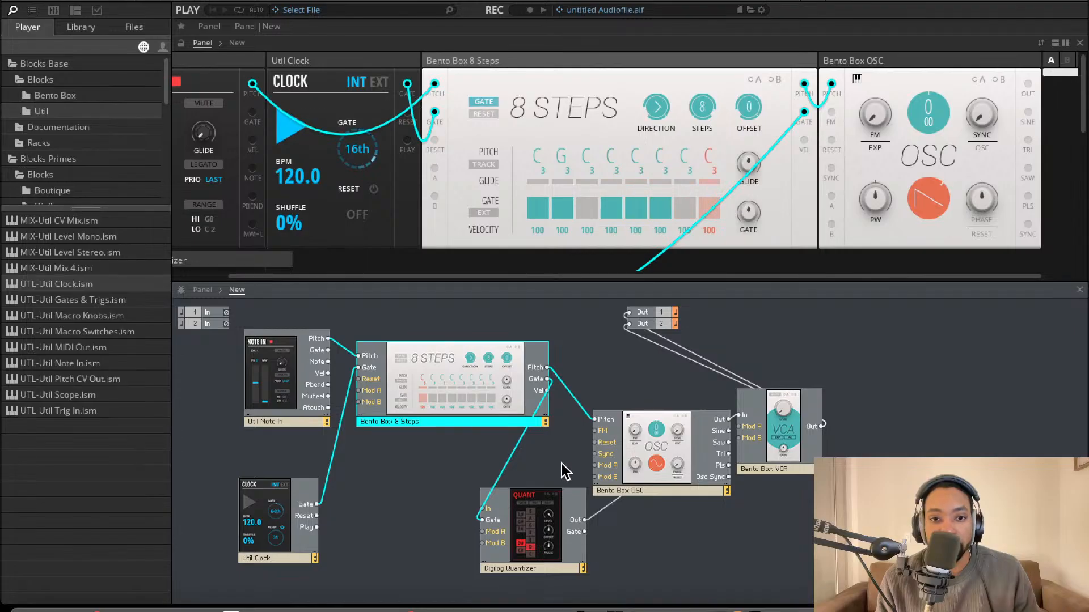
{"action": "left_click", "coordinate": [516, 455]}
{"action": "key", "text": "Delete"}
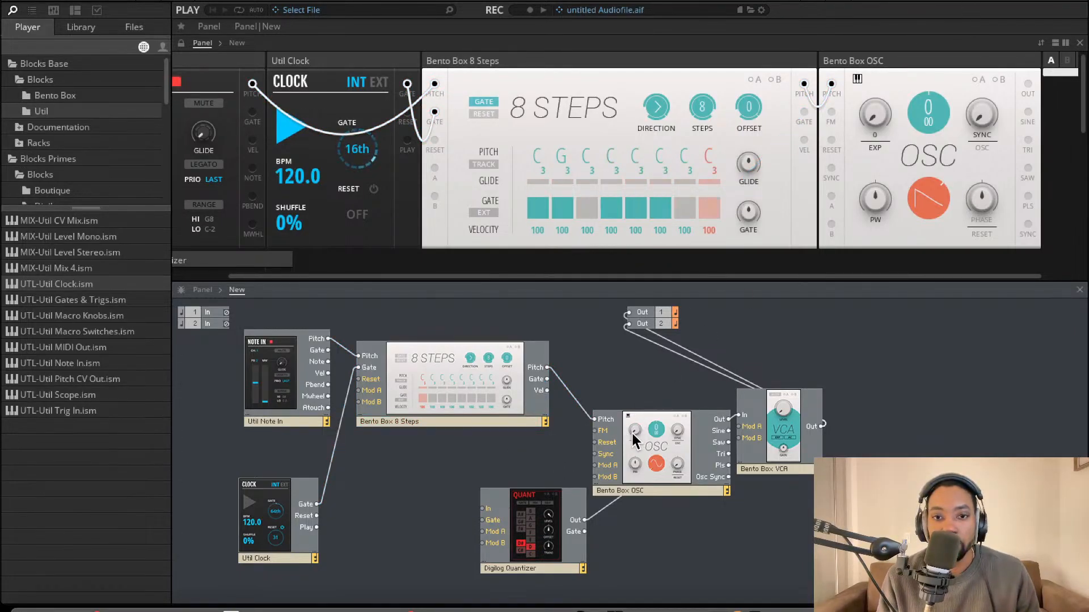
{"action": "left_click_drag", "start_coordinate": [622, 429], "coordinate": [593, 403]}
{"action": "left_click_drag", "start_coordinate": [751, 426], "coordinate": [749, 423]}
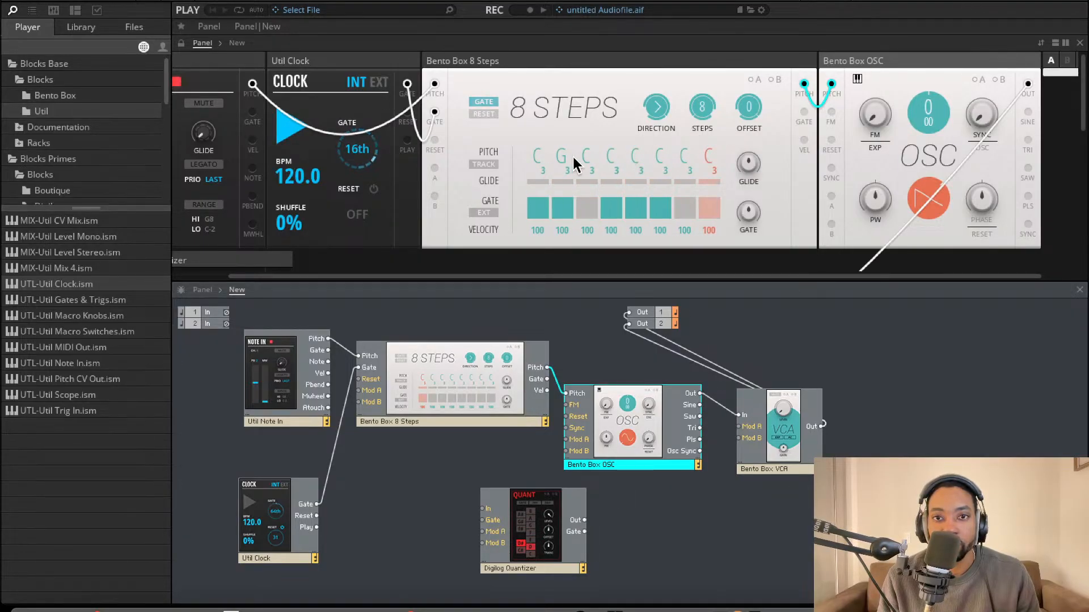
Raise the first sequencer step's pitch to C4 and turn on pitch Track in 8 Steps
{"action": "left_click_drag", "start_coordinate": [539, 157], "coordinate": [544, 124]}
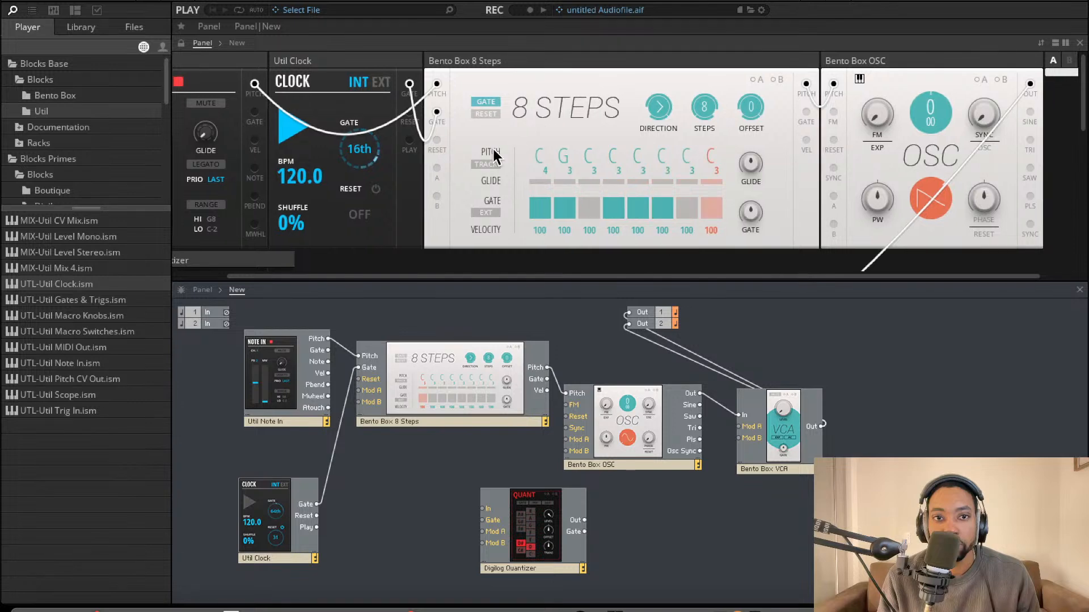
{"action": "left_click", "coordinate": [493, 163]}
{"action": "scroll", "coordinate": [511, 158], "scroll_direction": "left", "scroll_amount": 1}
{"action": "left_click_drag", "start_coordinate": [601, 423], "coordinate": [604, 419]}
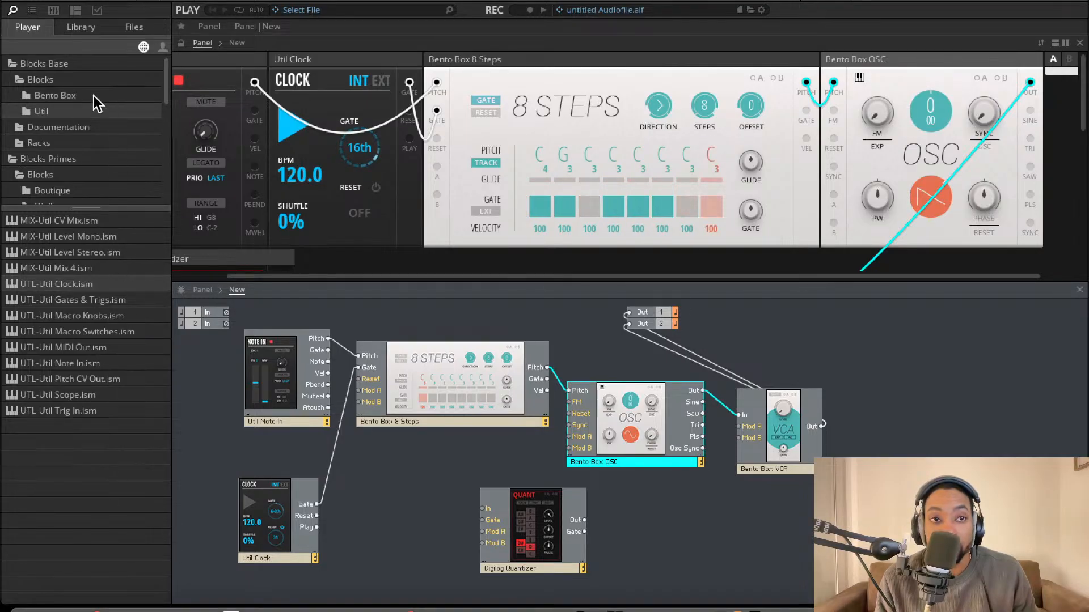
Add the Bento SVF Filter from the Bento Box blocks and move the VCA away to make room for it
{"action": "left_click", "coordinate": [69, 95]}
{"action": "left_click_drag", "start_coordinate": [88, 236], "coordinate": [706, 439]}
{"action": "left_click_drag", "start_coordinate": [781, 432], "coordinate": [870, 426]}
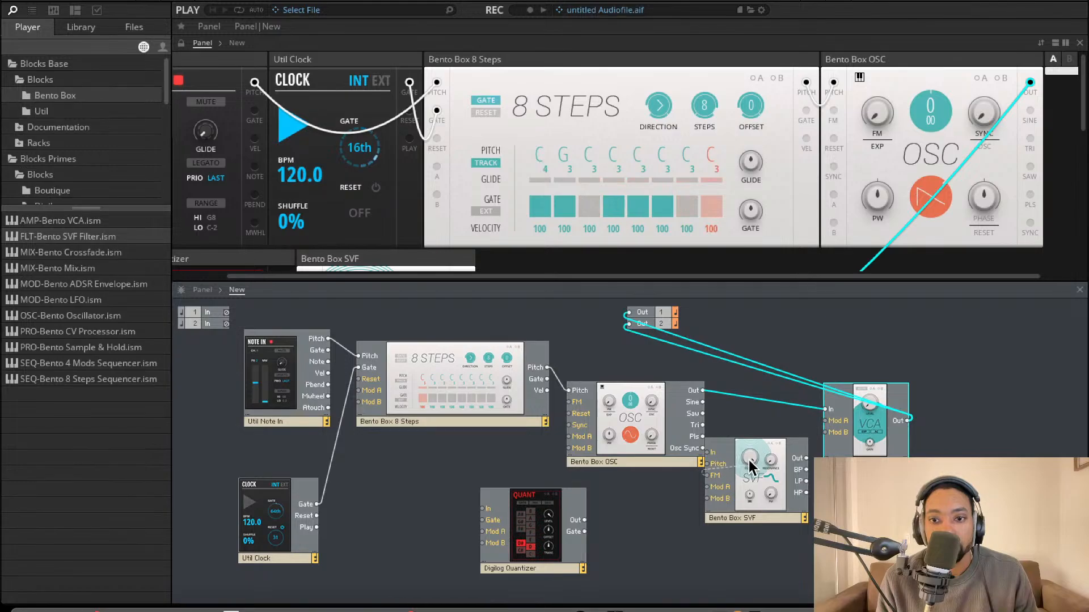
Wire the oscillator's Out to the SVF filter's Pitch and the filter's Out to the VCA's In
{"action": "left_click_drag", "start_coordinate": [715, 465], "coordinate": [732, 451]}
{"action": "left_click_drag", "start_coordinate": [705, 406], "coordinate": [703, 391]}
{"action": "left_click_drag", "start_coordinate": [791, 452], "coordinate": [747, 490]}
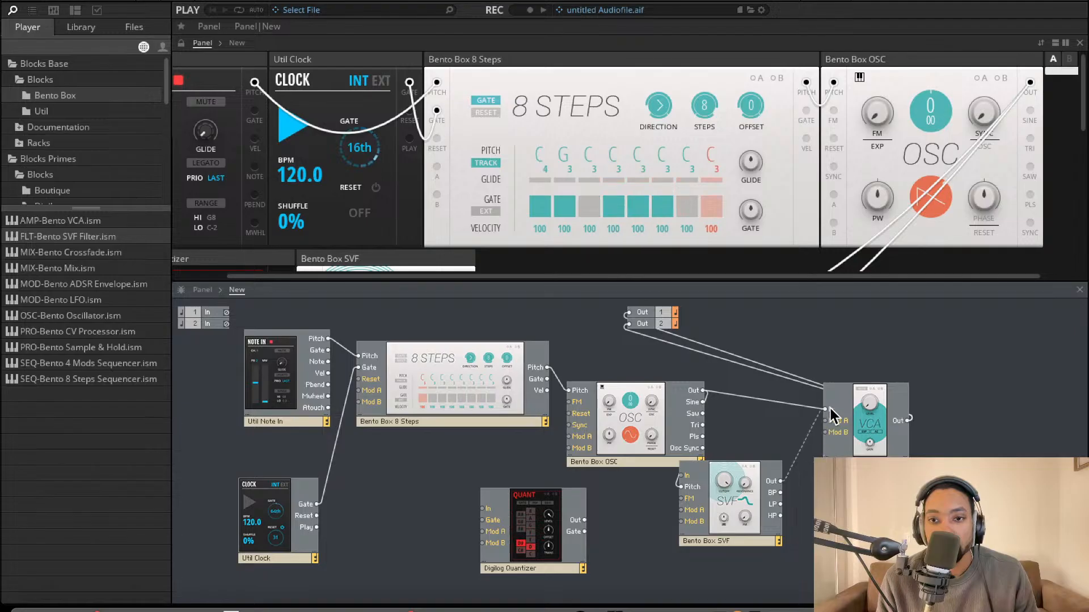
{"action": "left_click_drag", "start_coordinate": [752, 476], "coordinate": [771, 454]}
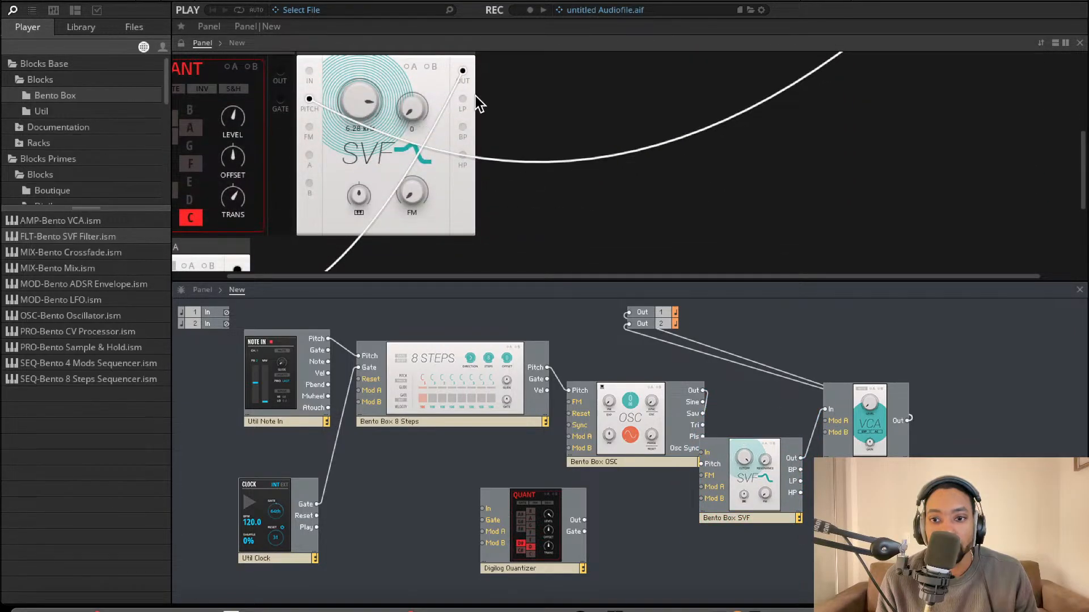
Feed the oscillator's Out into the SVF filter's In instead of Pitch and place the filter between oscillator and VCA
{"action": "scroll", "coordinate": [402, 134], "scroll_direction": "up", "scroll_amount": 5}
{"action": "scroll", "coordinate": [892, 197], "scroll_direction": "down", "scroll_amount": 1}
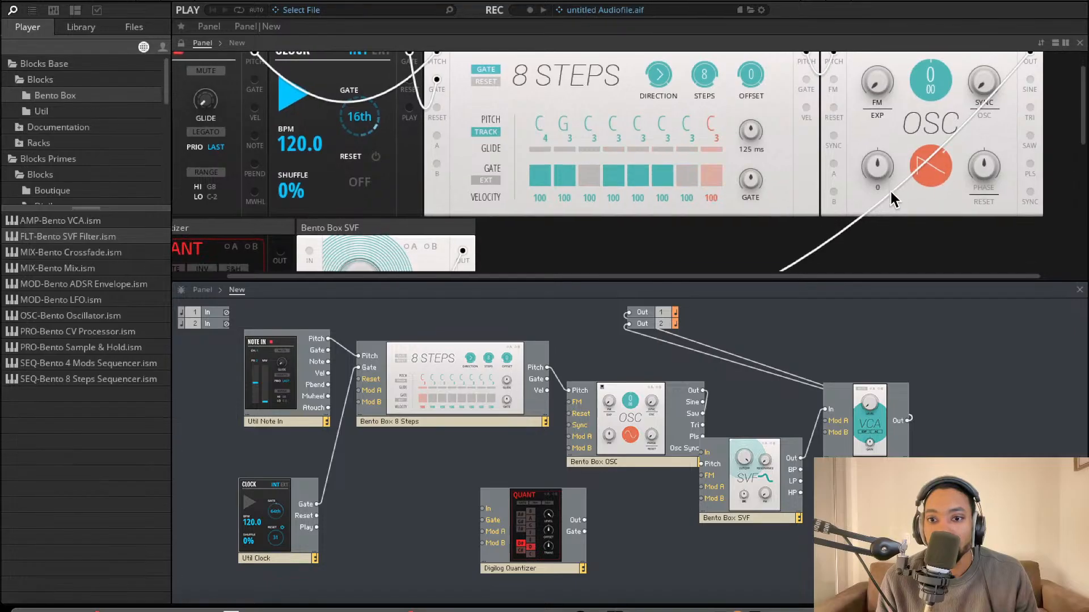
{"action": "left_click_drag", "start_coordinate": [757, 460], "coordinate": [818, 446]}
{"action": "left_click_drag", "start_coordinate": [703, 390], "coordinate": [752, 445]}
{"action": "key", "text": "Delete"}
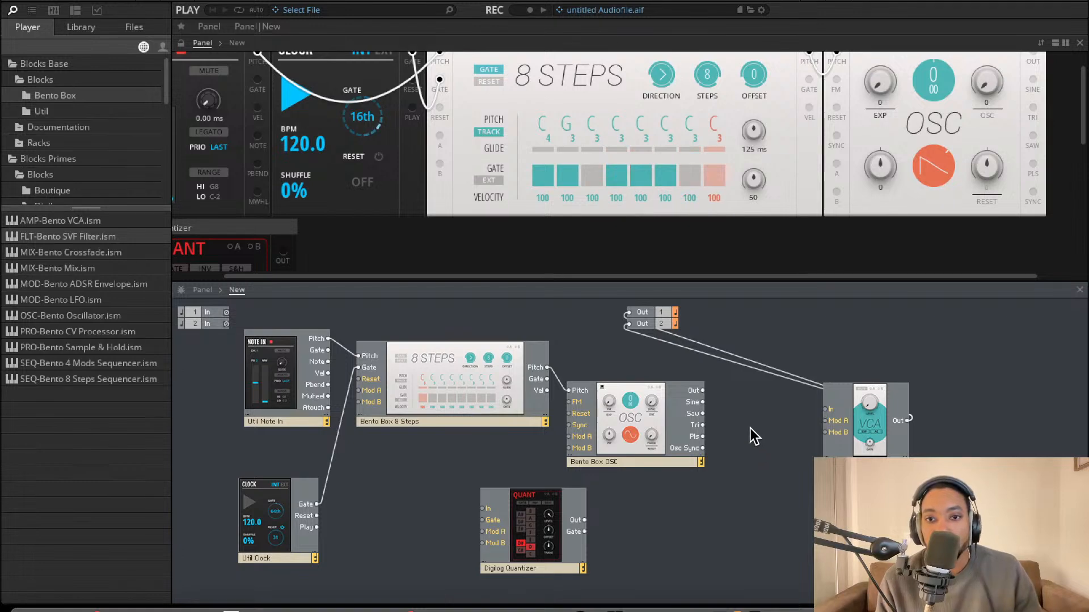
{"action": "key", "text": "ctrl+z"}
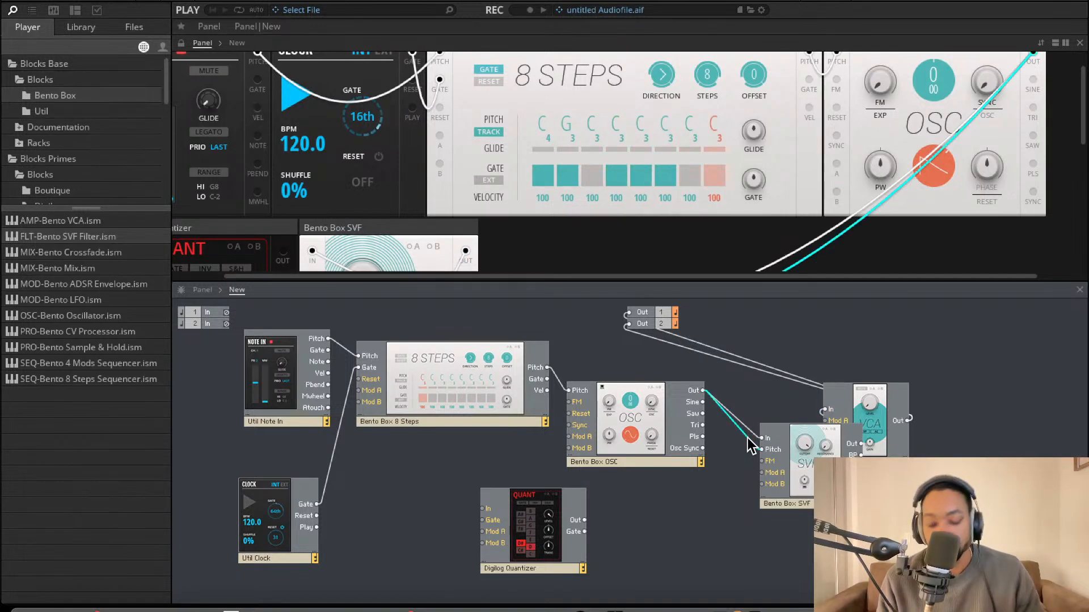
{"action": "left_click_drag", "start_coordinate": [795, 454], "coordinate": [748, 441]}
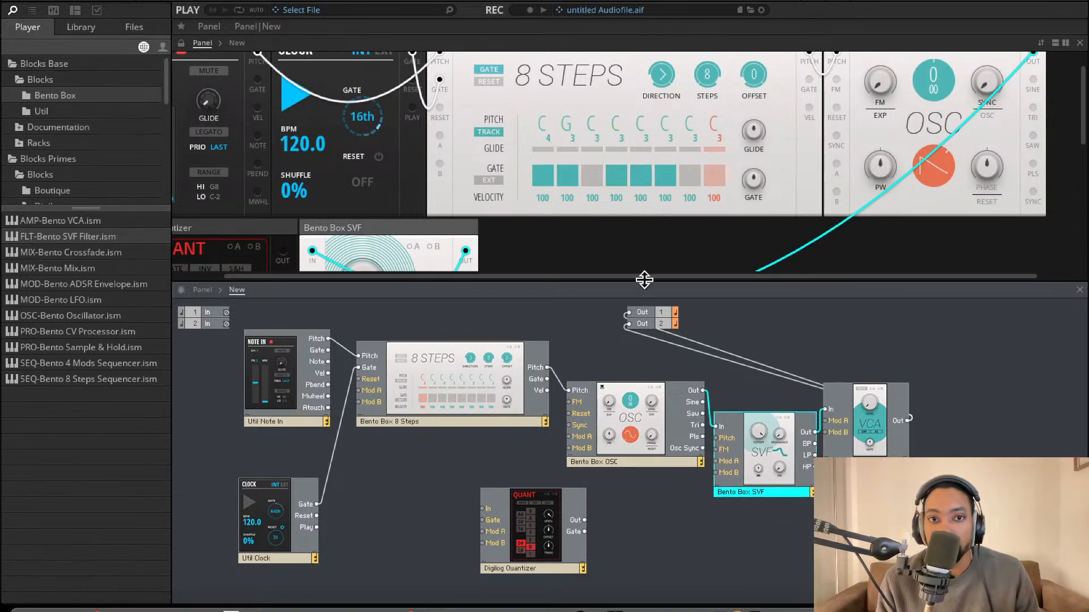
Lower the SVF filter's cutoff to about 2.12 kHz and move the disconnected Quantizer closer to the Util Clock
{"action": "scroll", "coordinate": [442, 244], "scroll_direction": "down", "scroll_amount": 2}
{"action": "scroll", "coordinate": [397, 215], "scroll_direction": "down", "scroll_amount": 2}
{"action": "left_click_drag", "start_coordinate": [375, 122], "coordinate": [374, 199]}
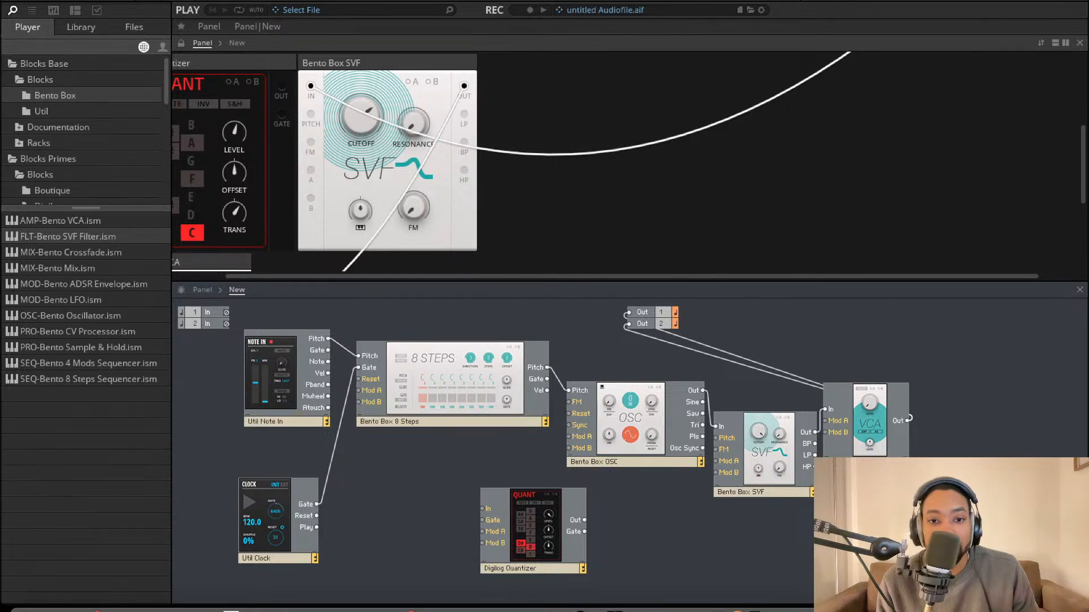
{"action": "left_click_drag", "start_coordinate": [540, 511], "coordinate": [433, 498]}
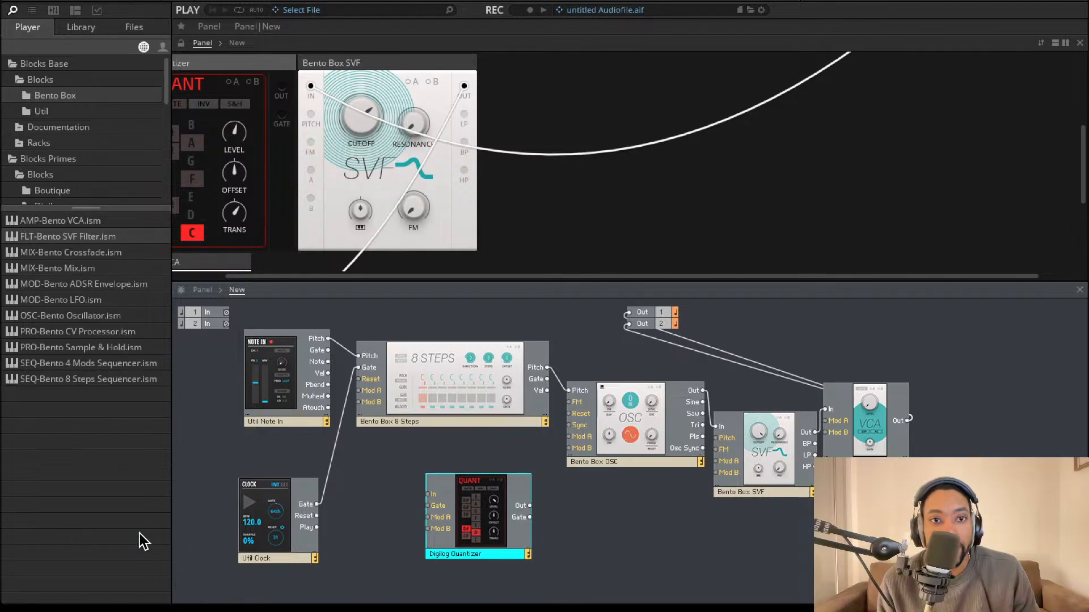
Find the Digilog Clock Divider in the Blocks Primes library, add it to the structure and shift the SVF filter slightly
{"action": "scroll", "coordinate": [569, 251], "scroll_direction": "up", "scroll_amount": 5}
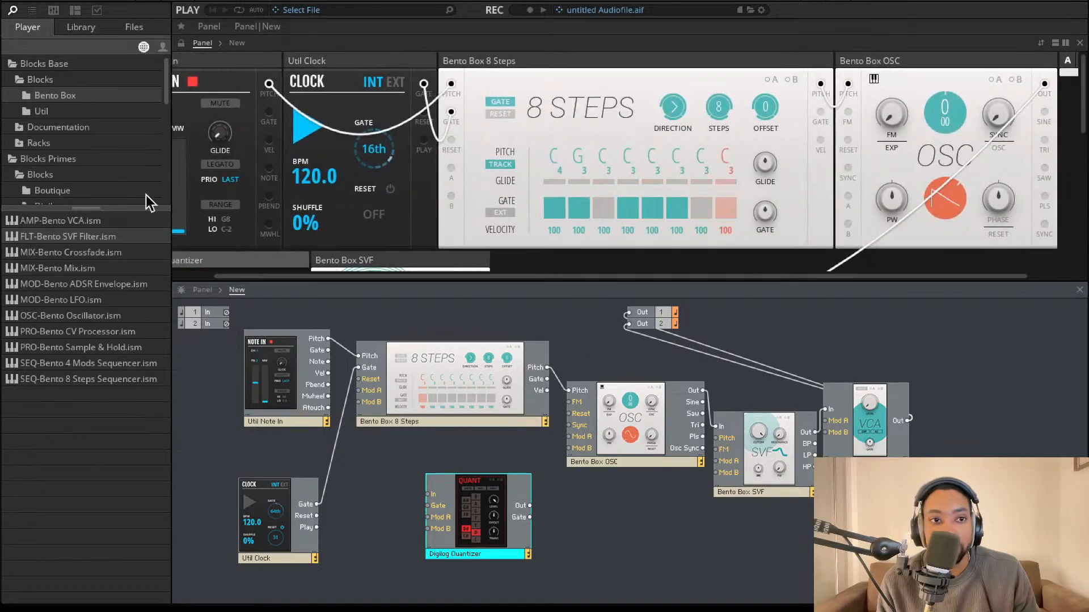
{"action": "left_click", "coordinate": [63, 111]}
{"action": "left_click", "coordinate": [57, 96]}
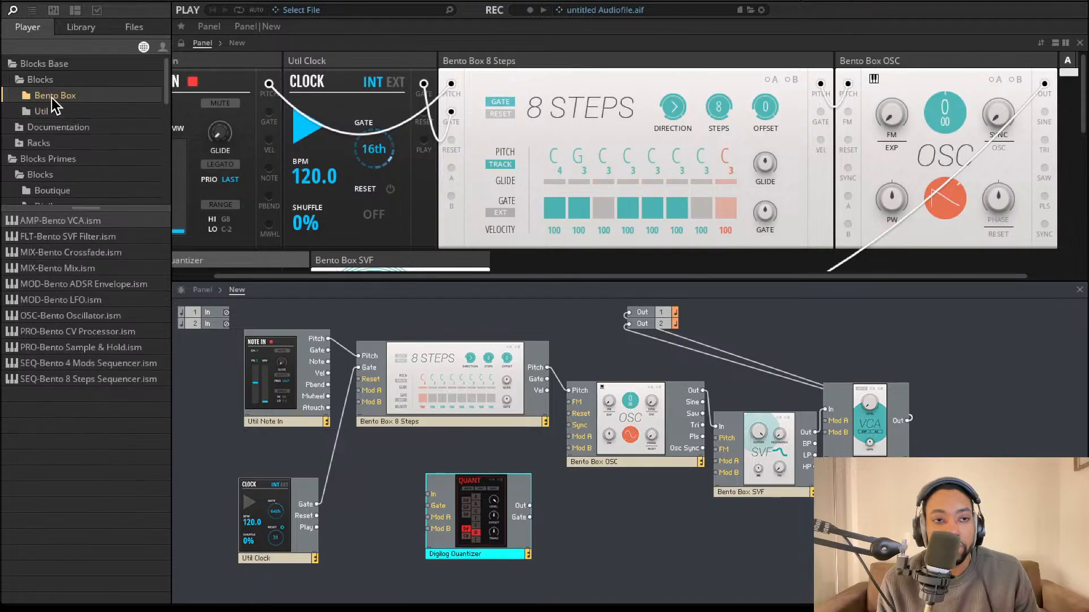
{"action": "left_click", "coordinate": [23, 115]}
{"action": "left_click", "coordinate": [21, 142]}
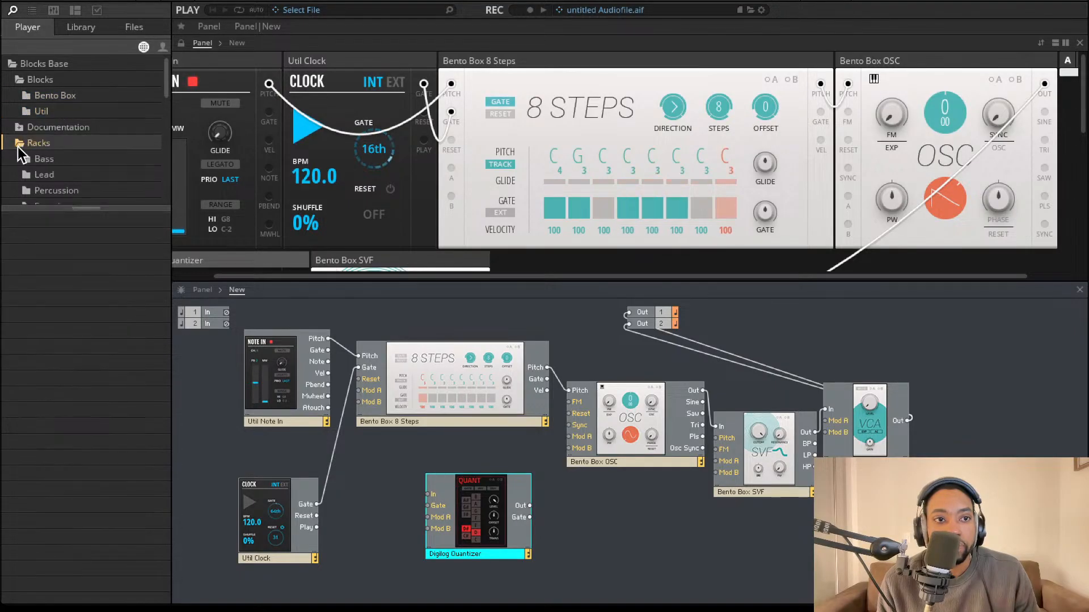
{"action": "left_click", "coordinate": [23, 153]}
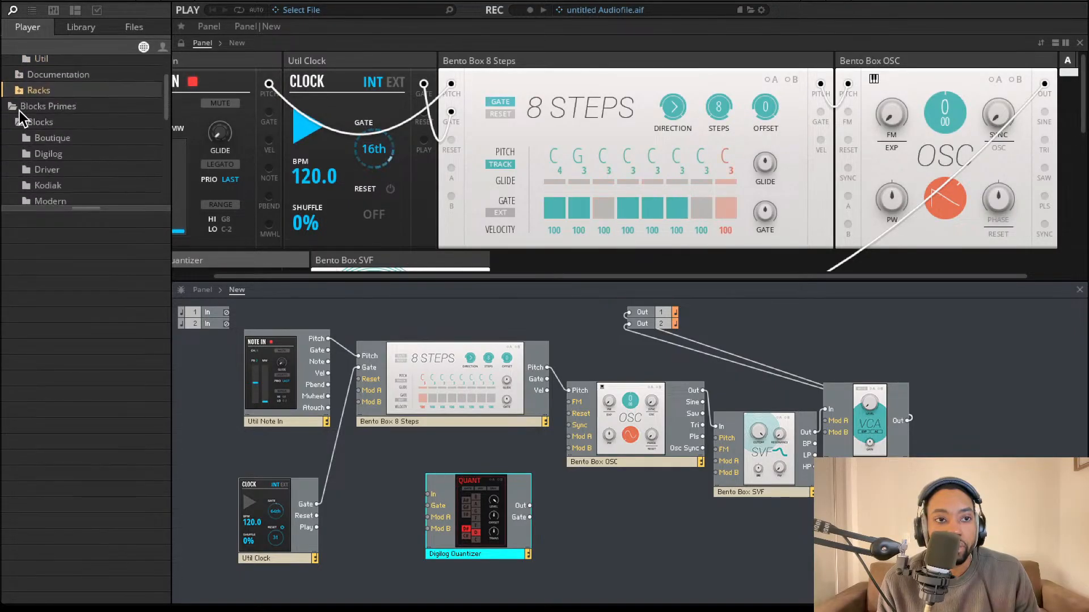
{"action": "left_click", "coordinate": [36, 122]}
{"action": "left_click", "coordinate": [51, 140]}
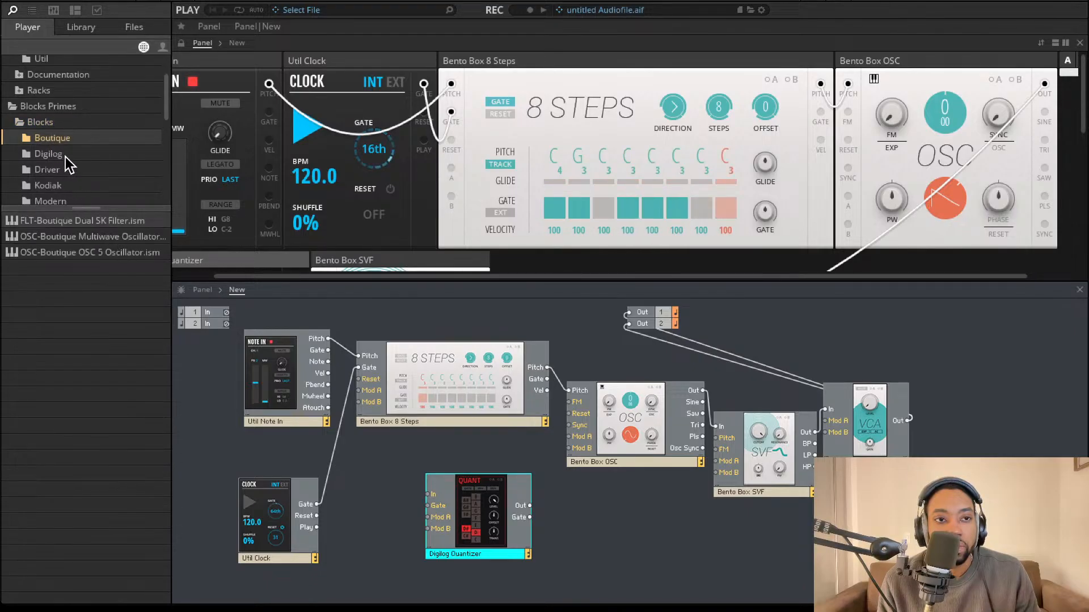
{"action": "left_click", "coordinate": [68, 156]}
{"action": "left_click_drag", "start_coordinate": [106, 222], "coordinate": [684, 540]}
{"action": "left_click_drag", "start_coordinate": [760, 491], "coordinate": [777, 475]}
{"action": "left_click_drag", "start_coordinate": [641, 522], "coordinate": [589, 516]}
Place the Clock Divider before 8 Steps, wiring Util Clock's Reset to its Gate and its Gate 1 to 8 Steps' Pitch
{"action": "left_click_drag", "start_coordinate": [483, 467], "coordinate": [317, 515]}
{"action": "left_click_drag", "start_coordinate": [611, 516], "coordinate": [391, 479]}
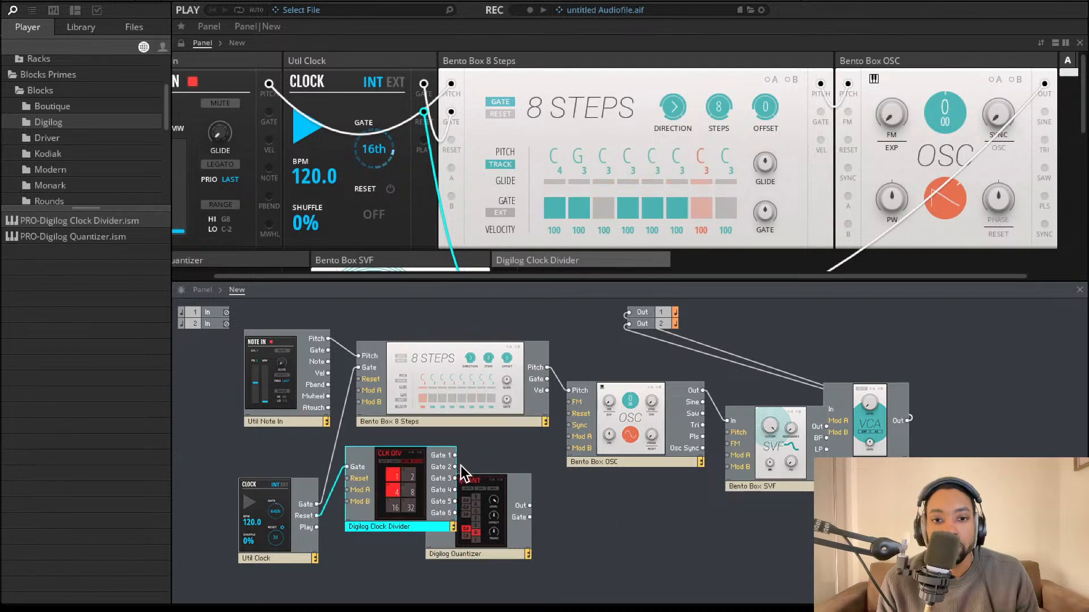
{"action": "left_click_drag", "start_coordinate": [449, 393], "coordinate": [555, 404]}
{"action": "left_click_drag", "start_coordinate": [390, 487], "coordinate": [358, 463]}
{"action": "left_click_drag", "start_coordinate": [423, 429], "coordinate": [467, 379]}
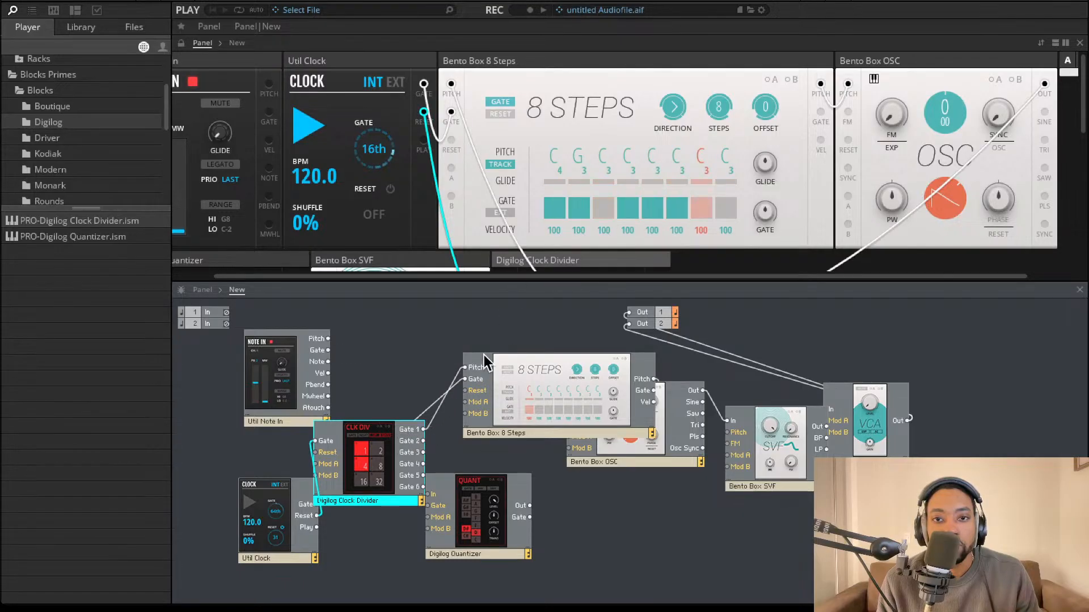
{"action": "left_click_drag", "start_coordinate": [348, 447], "coordinate": [375, 417]}
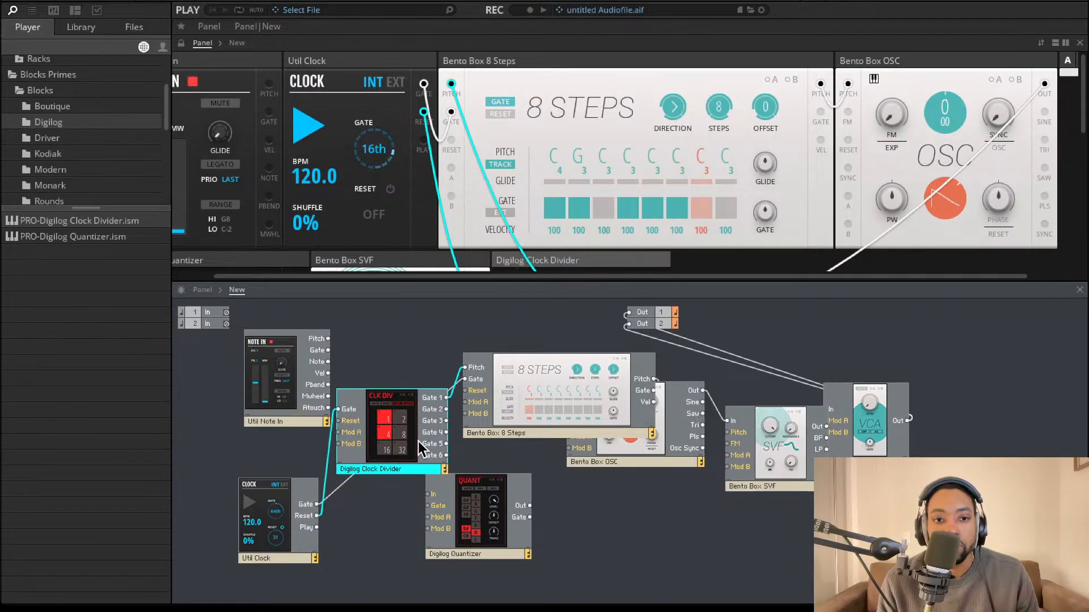
Try out the Clock Divider's Gate switch and its first division setting
{"action": "scroll", "coordinate": [567, 155], "scroll_direction": "down", "scroll_amount": 3}
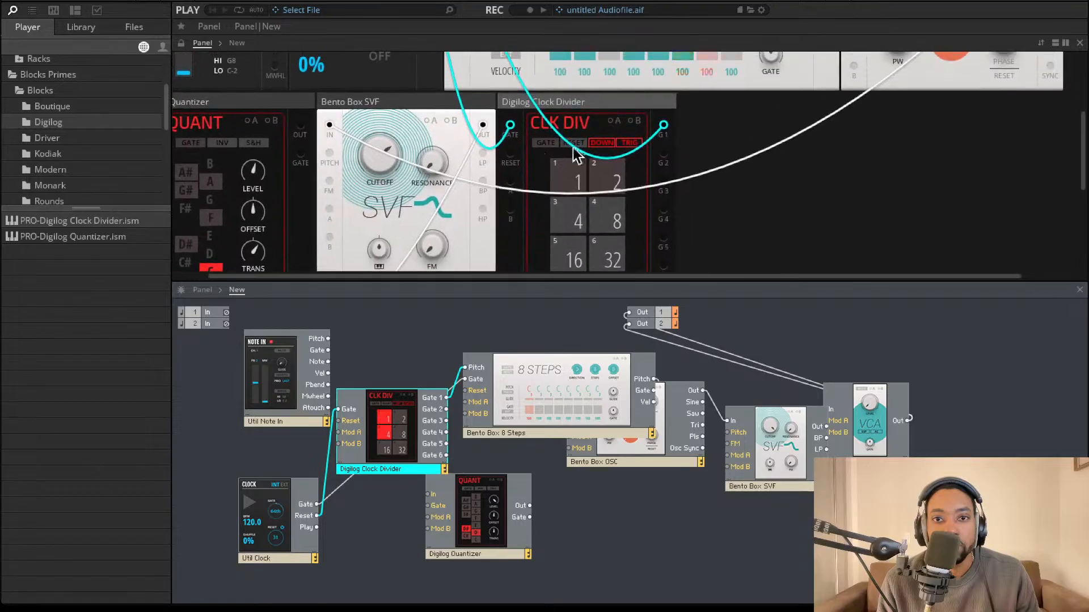
{"action": "left_click", "coordinate": [545, 146]}
{"action": "left_click", "coordinate": [545, 145]}
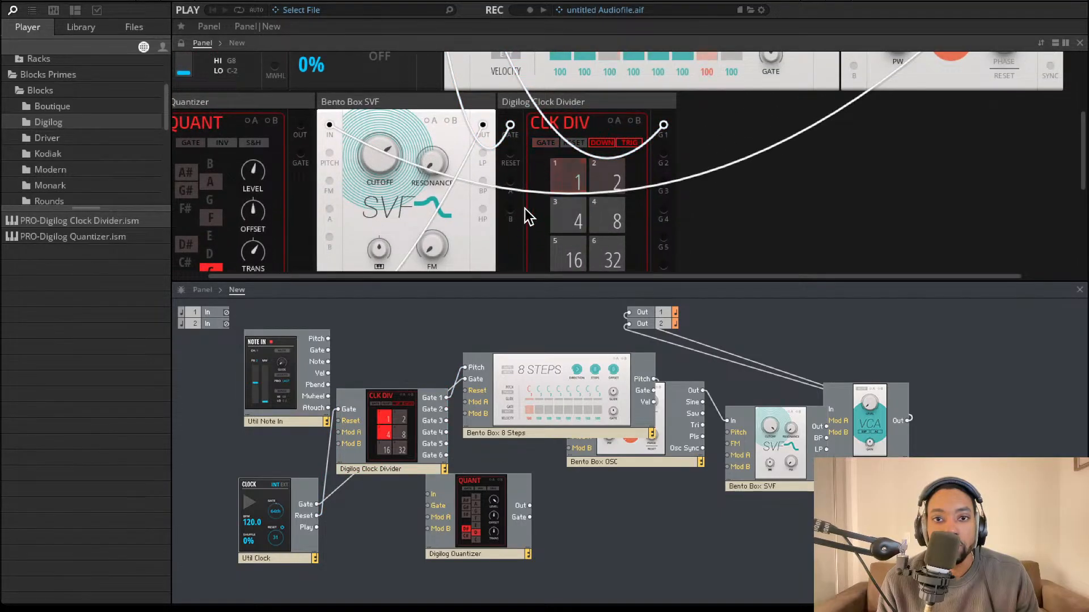
{"action": "left_click_drag", "start_coordinate": [574, 190], "coordinate": [572, 216]}
Wire Note In's Gate to the Clock Divider's Gate and Note In's Pitch to 8 Steps' Pitch, dropping the Gate 1 cable
{"action": "left_click_drag", "start_coordinate": [383, 419], "coordinate": [391, 420]}
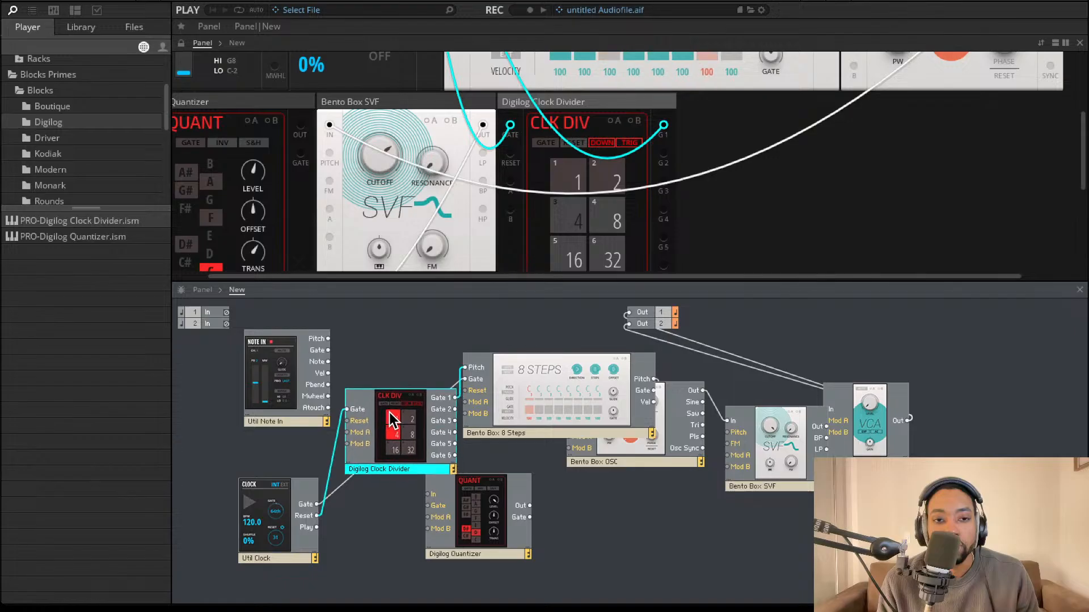
{"action": "left_click_drag", "start_coordinate": [329, 356], "coordinate": [317, 340]}
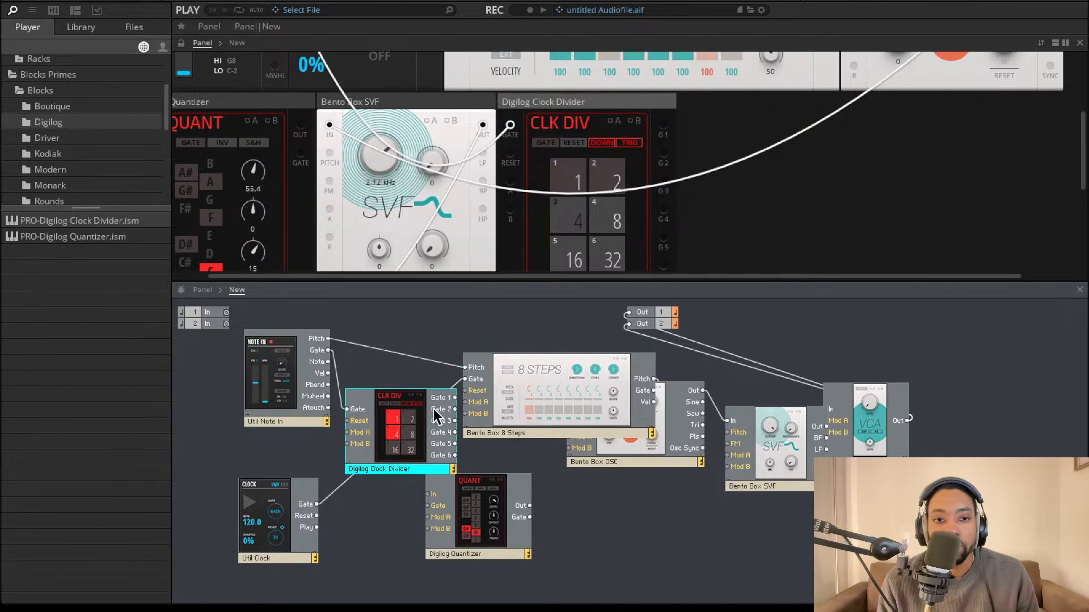
Rearrange the blocks so 8 Steps sits directly beside Note In, with the Clock Divider below it and Util Clock below Note In
{"action": "left_click_drag", "start_coordinate": [382, 421], "coordinate": [428, 505]}
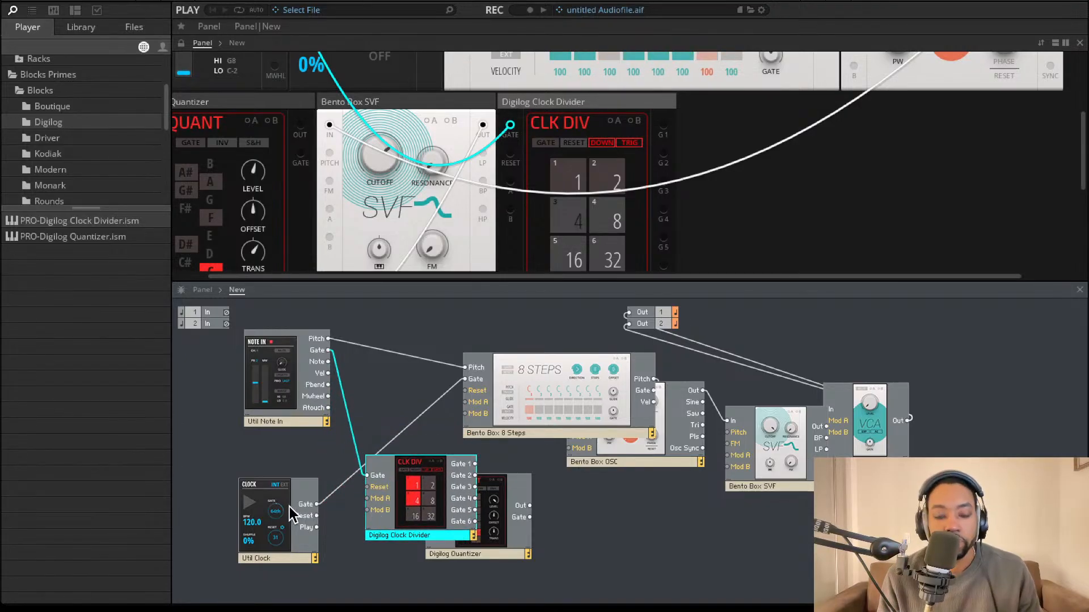
{"action": "left_click_drag", "start_coordinate": [291, 507], "coordinate": [274, 481]}
{"action": "left_click_drag", "start_coordinate": [395, 484], "coordinate": [435, 477]}
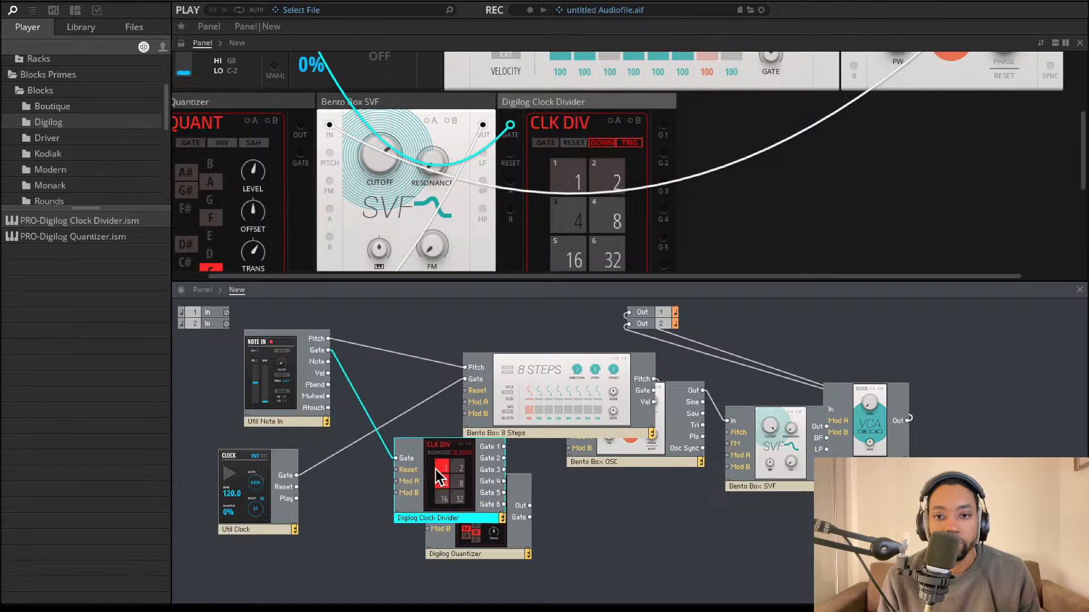
{"action": "left_click_drag", "start_coordinate": [522, 381], "coordinate": [470, 382]}
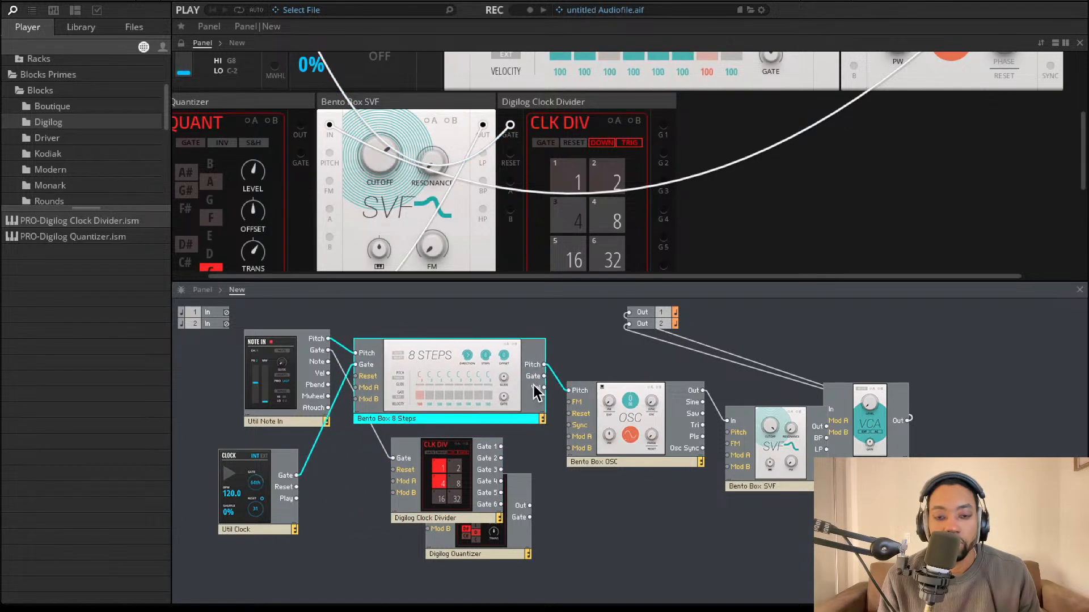
Place the Clock Divider between 8 Steps and OSC, wiring 8 Steps' Gate to its Gate and its Gate 1 to OSC's Pitch
{"action": "left_click_drag", "start_coordinate": [496, 469], "coordinate": [658, 495]}
{"action": "left_click", "coordinate": [548, 476]}
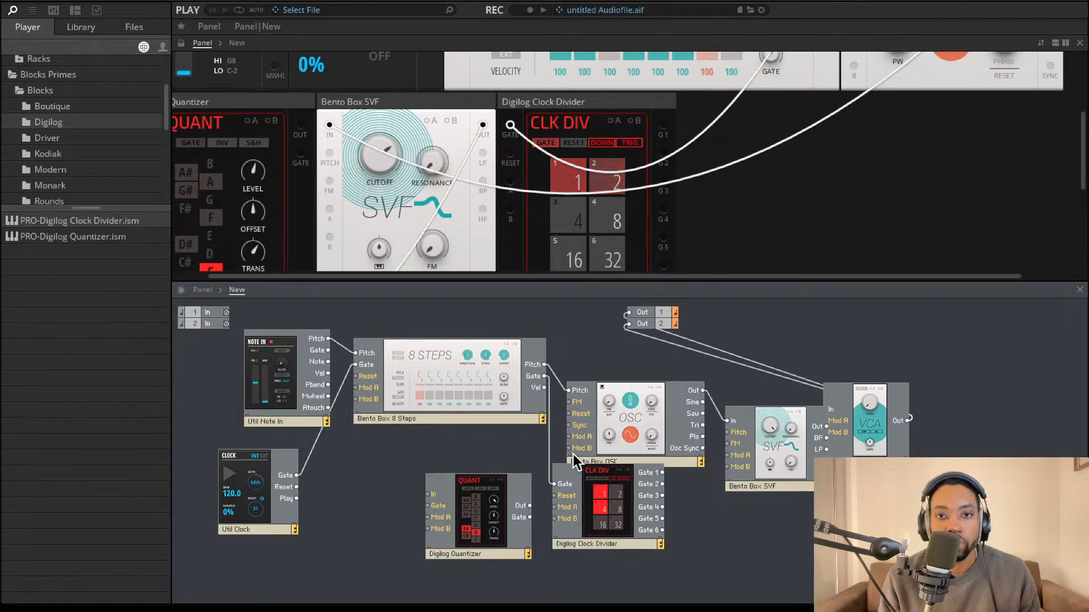
{"action": "left_click_drag", "start_coordinate": [598, 472], "coordinate": [554, 461]}
{"action": "left_click_drag", "start_coordinate": [607, 416], "coordinate": [640, 421]}
{"action": "left_click_drag", "start_coordinate": [587, 474], "coordinate": [603, 395]}
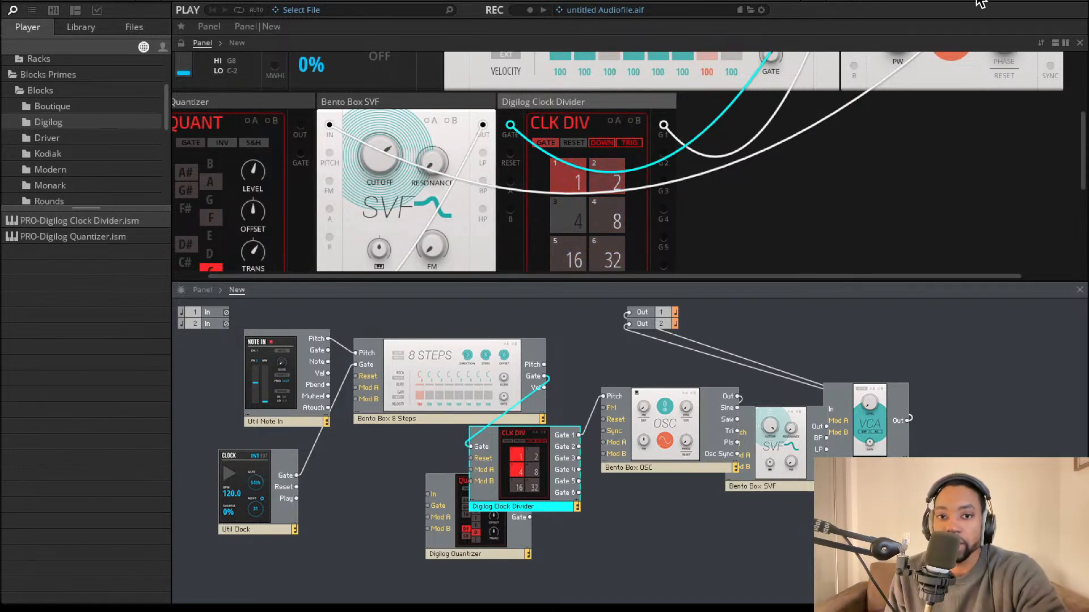
{"action": "left_click_drag", "start_coordinate": [661, 420], "coordinate": [647, 417]}
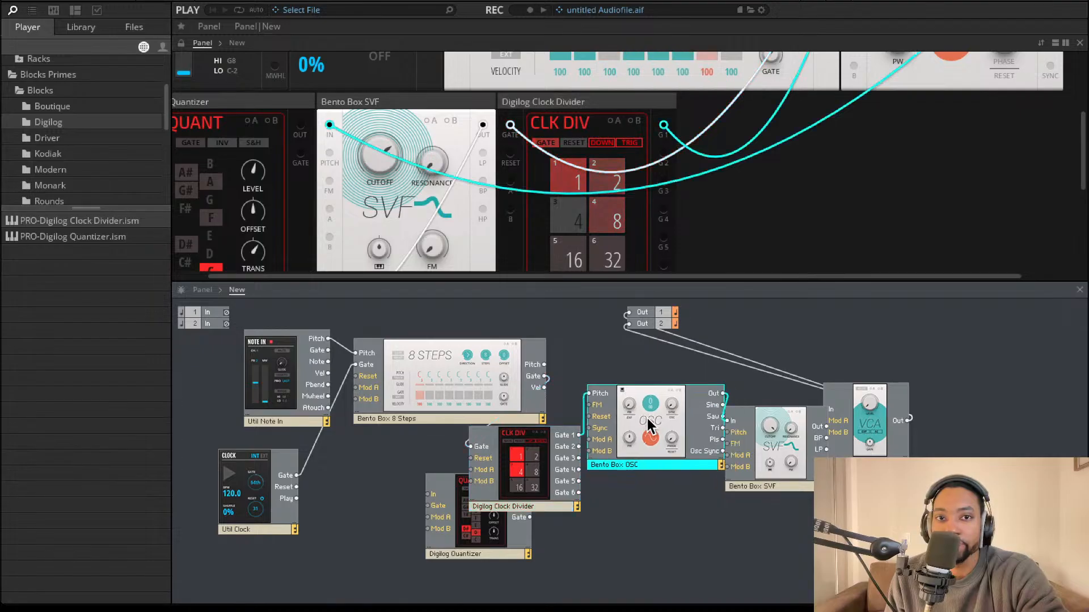
Set the Clock Divider's first division to 8 and its fourth to 19, and switch its direction to Up
{"action": "left_click_drag", "start_coordinate": [577, 176], "coordinate": [614, 229]}
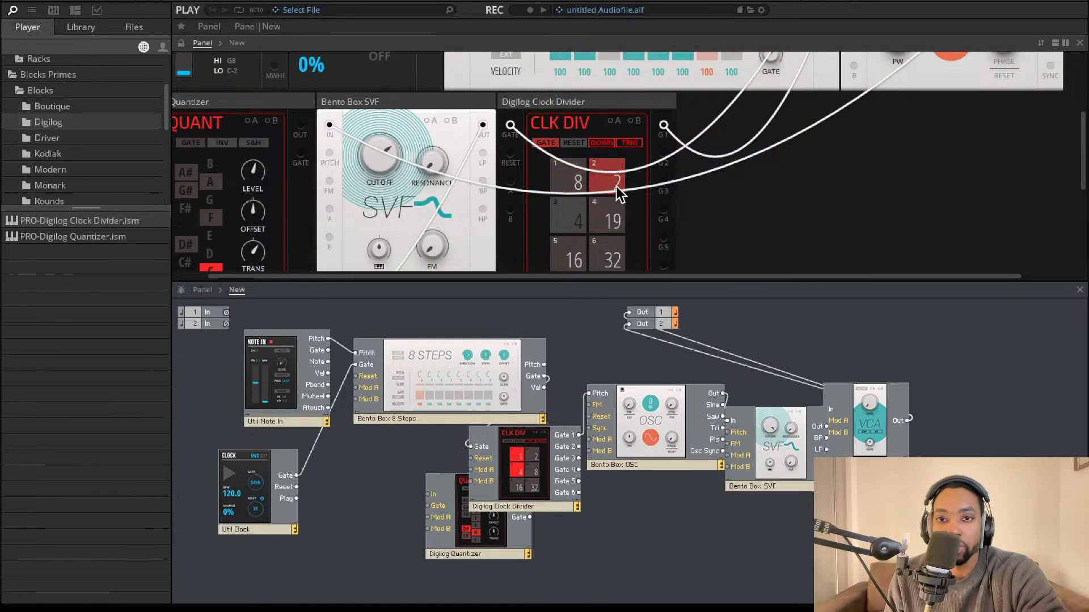
{"action": "left_click", "coordinate": [596, 142]}
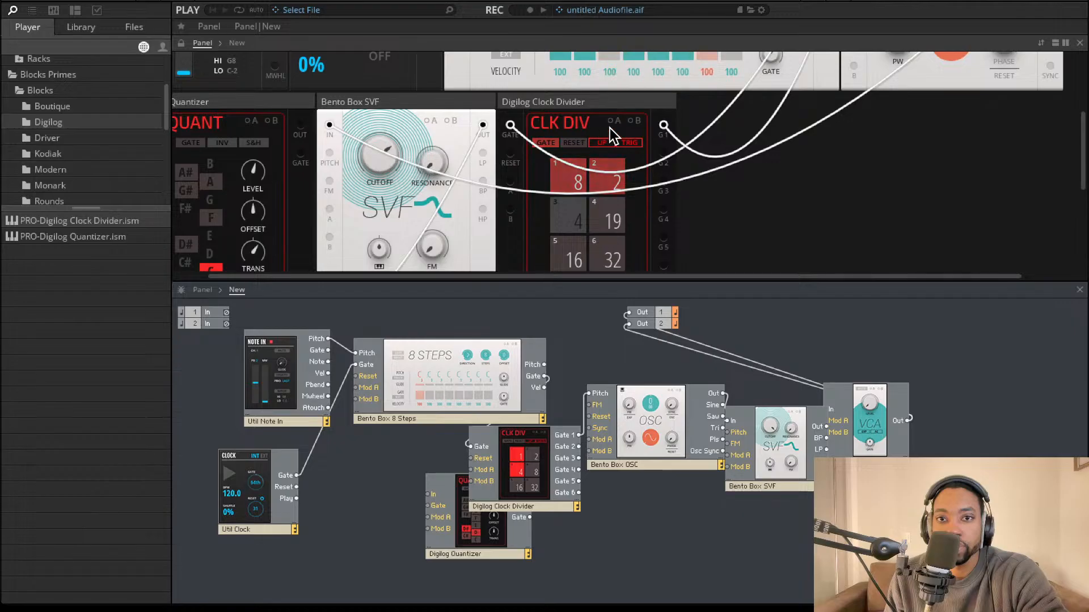
{"action": "scroll", "coordinate": [617, 124], "scroll_direction": "up", "scroll_amount": 3}
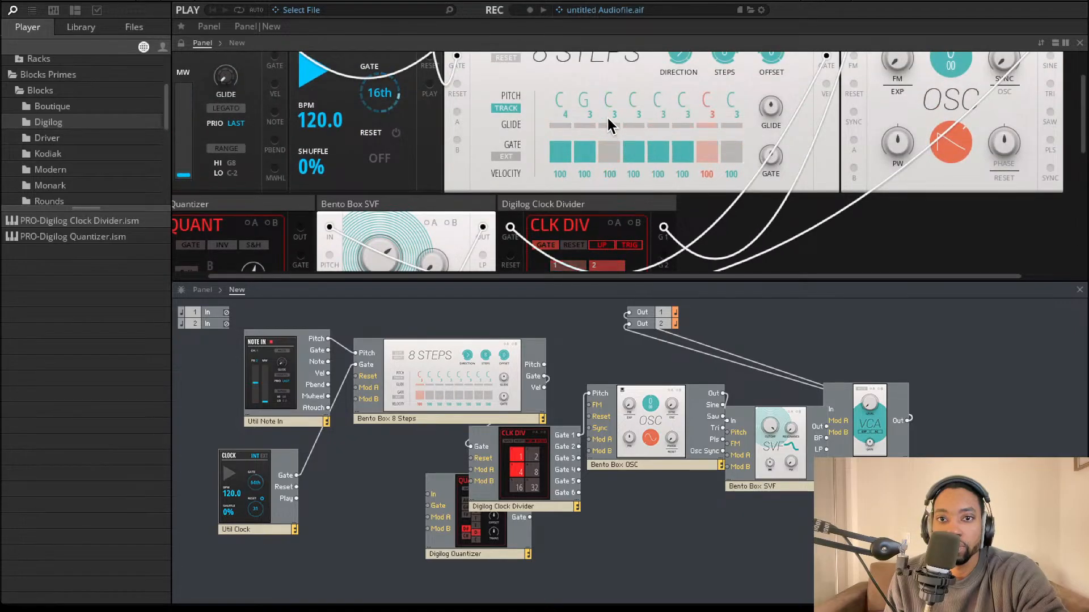
{"action": "scroll", "coordinate": [492, 115], "scroll_direction": "up", "scroll_amount": 1}
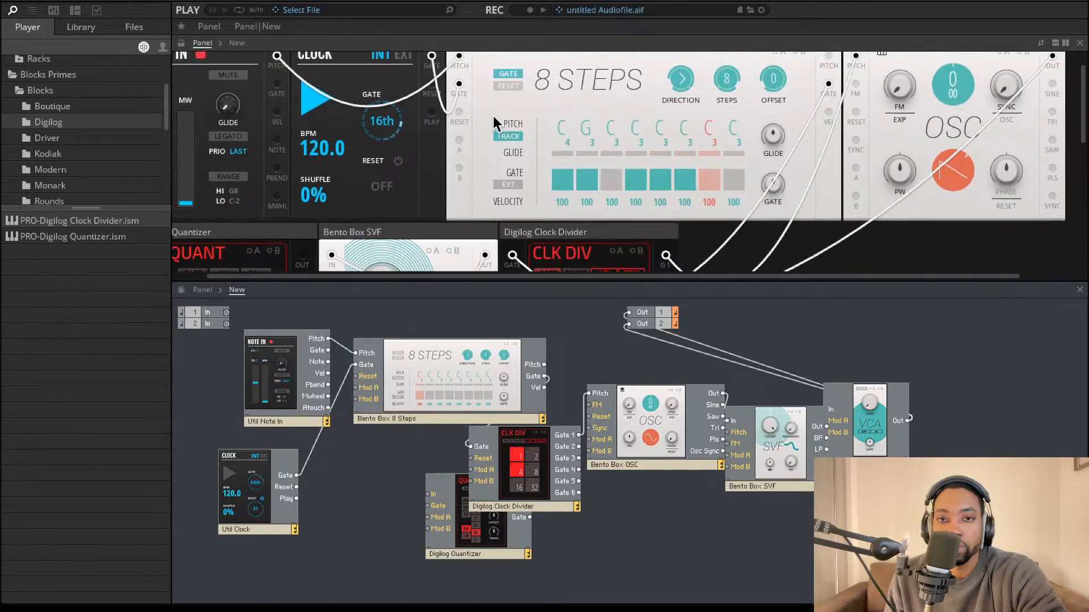
Try wiring Util Clock's Reset to the Clock Divider's Reset, and remove that cable again
{"action": "scroll", "coordinate": [496, 115], "scroll_direction": "down", "scroll_amount": 3}
{"action": "left_click", "coordinate": [538, 497]}
{"action": "left_click_drag", "start_coordinate": [537, 495], "coordinate": [603, 505]}
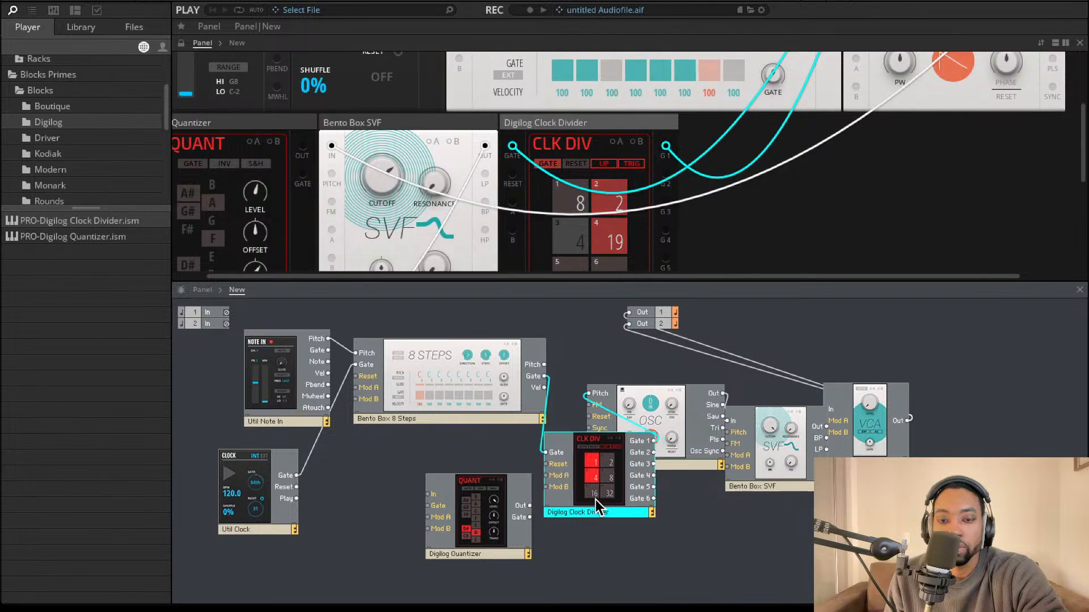
{"action": "left_click_drag", "start_coordinate": [543, 461], "coordinate": [296, 486]}
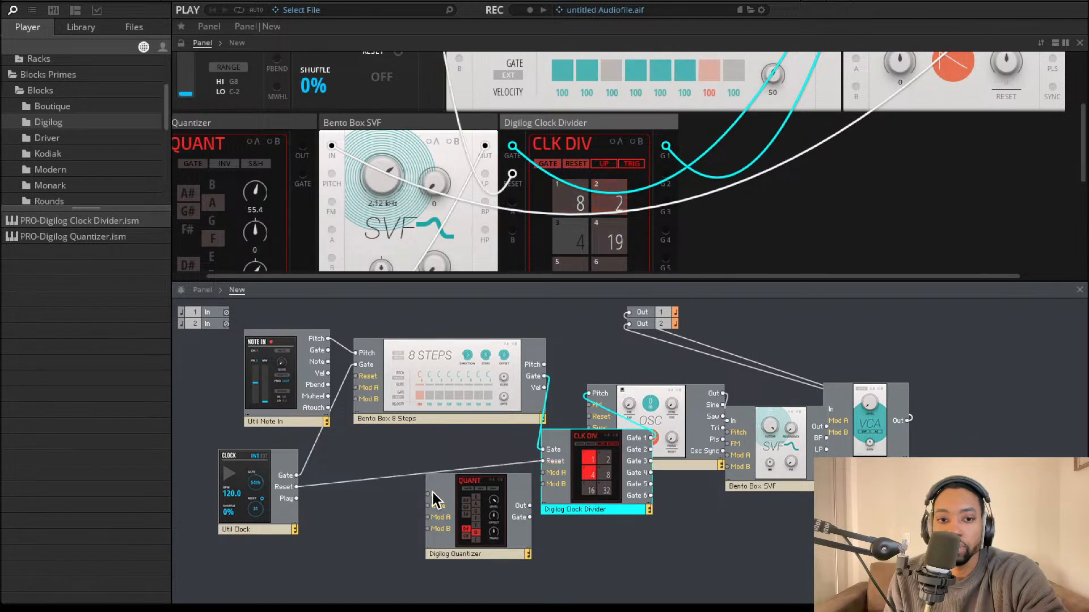
{"action": "left_click", "coordinate": [495, 468]}
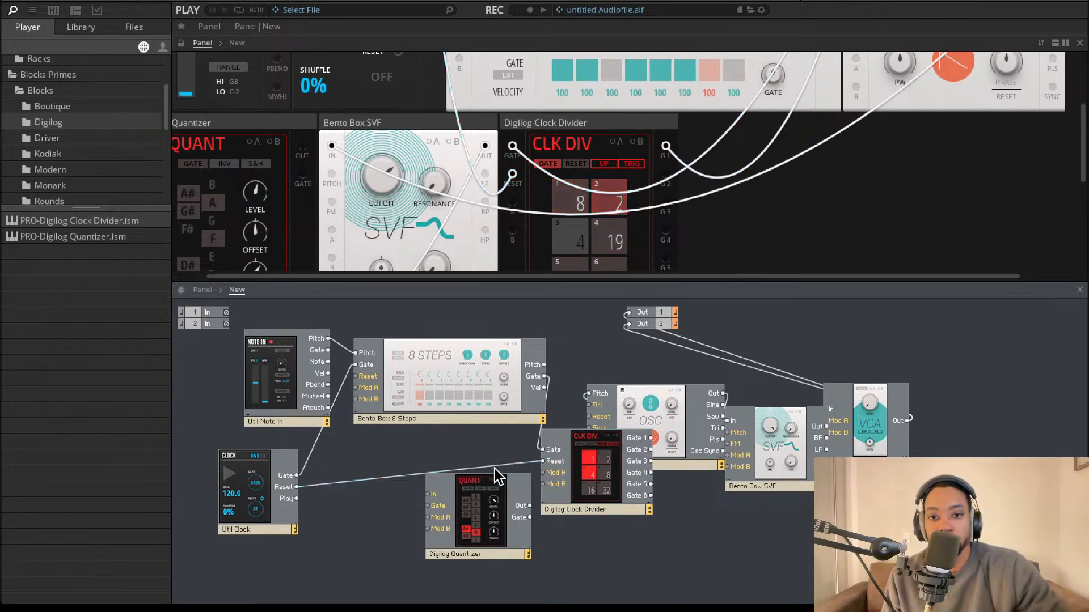
{"action": "key", "text": "Delete"}
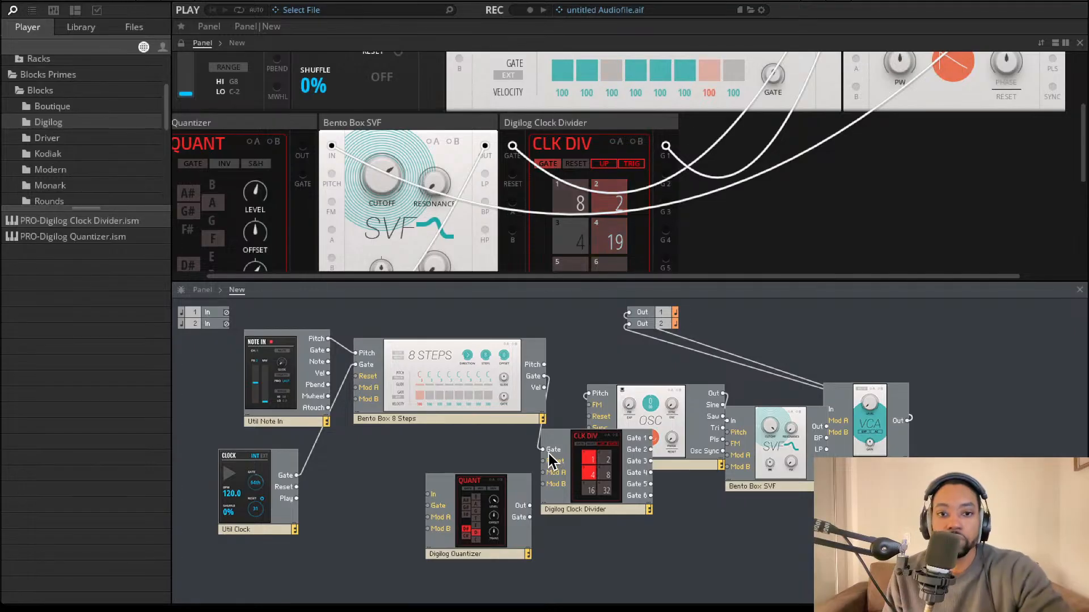
Try Note In's Gate as the Clock Divider's Gate source, restore the cable from 8 Steps' Gate and shift the divider closer to 8 Steps
{"action": "left_click_drag", "start_coordinate": [544, 449], "coordinate": [311, 351]}
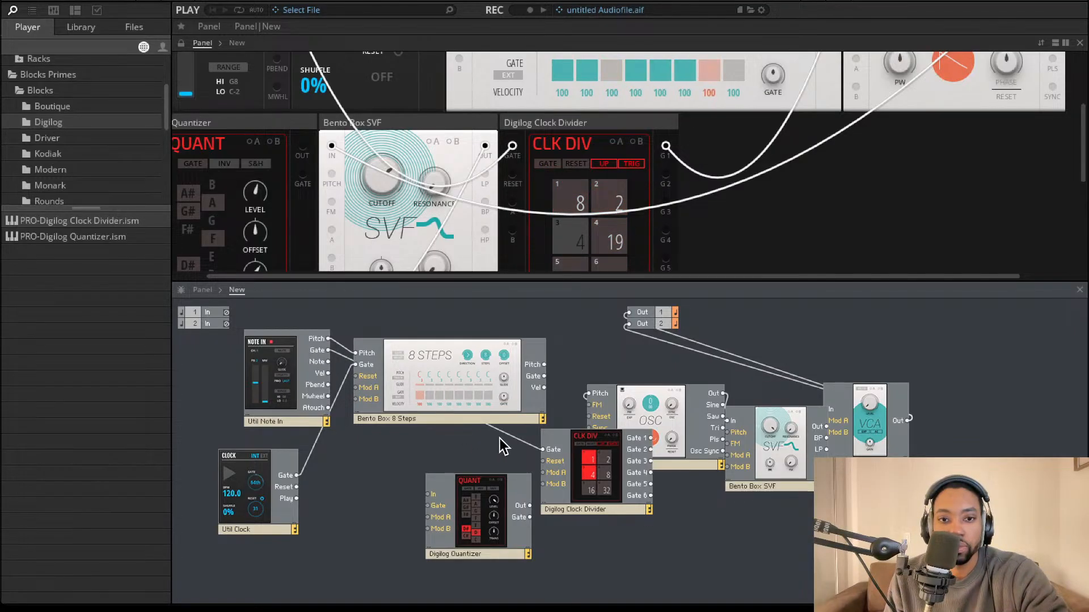
{"action": "left_click", "coordinate": [525, 442]}
{"action": "key", "text": "Delete"}
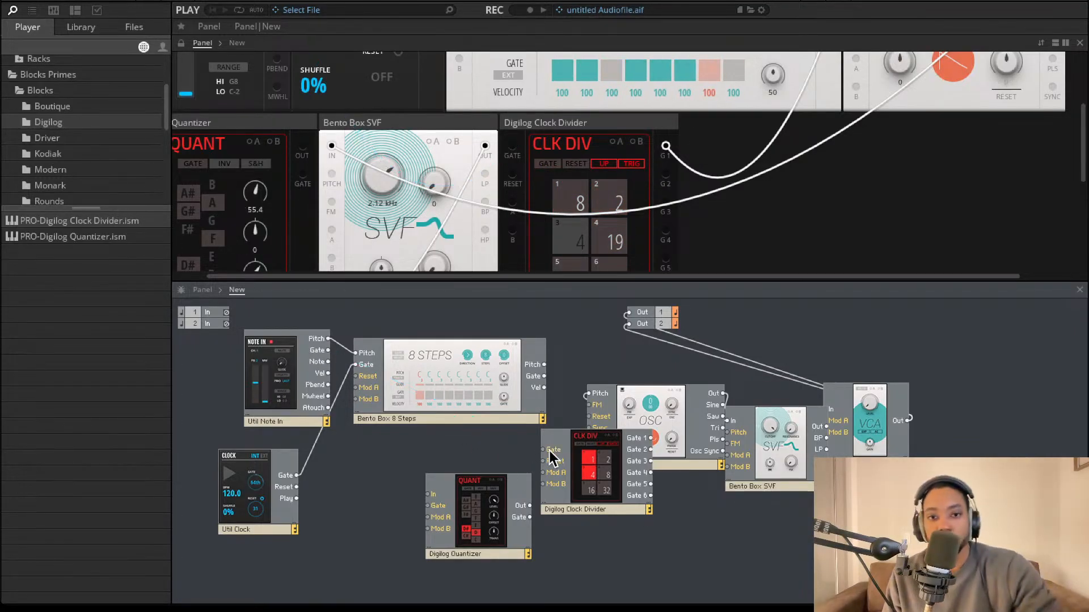
{"action": "left_click_drag", "start_coordinate": [543, 449], "coordinate": [547, 377]}
{"action": "left_click_drag", "start_coordinate": [608, 450], "coordinate": [474, 462]}
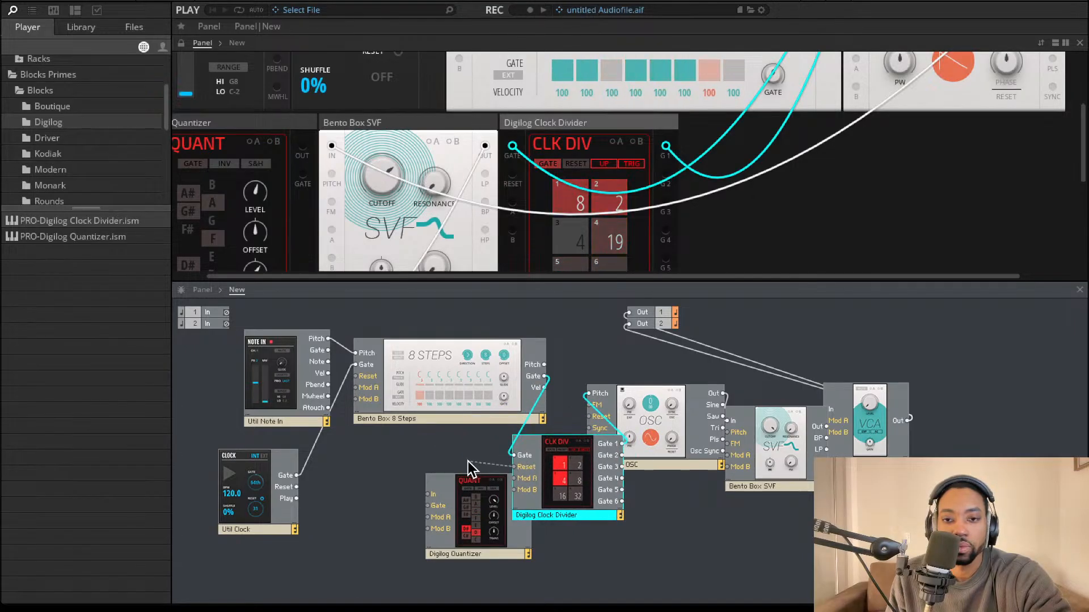
{"action": "left_click_drag", "start_coordinate": [583, 471], "coordinate": [521, 451]}
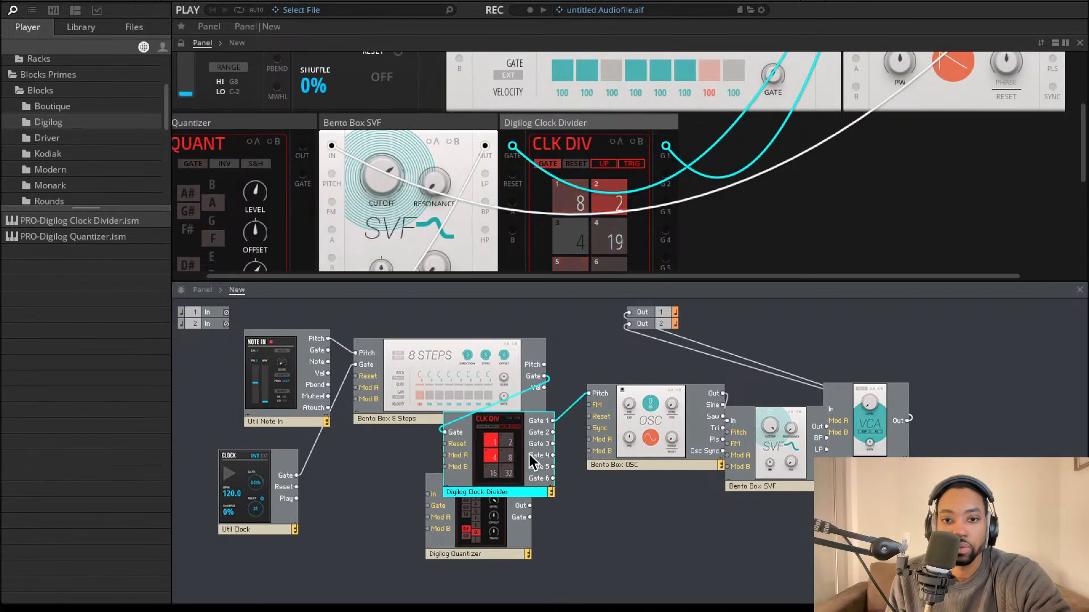
Wire 8 Steps' Pitch directly to OSC's Pitch and move OSC beside 8 Steps
{"action": "left_click_drag", "start_coordinate": [590, 394], "coordinate": [544, 365]}
{"action": "left_click_drag", "start_coordinate": [490, 456], "coordinate": [517, 490]}
{"action": "mouse_move", "coordinate": [638, 428]}
{"action": "left_mouse_down"}
{"action": "mouse_move", "coordinate": [604, 391]}
{"action": "mouse_move", "coordinate": [629, 420]}
{"action": "left_mouse_up"}
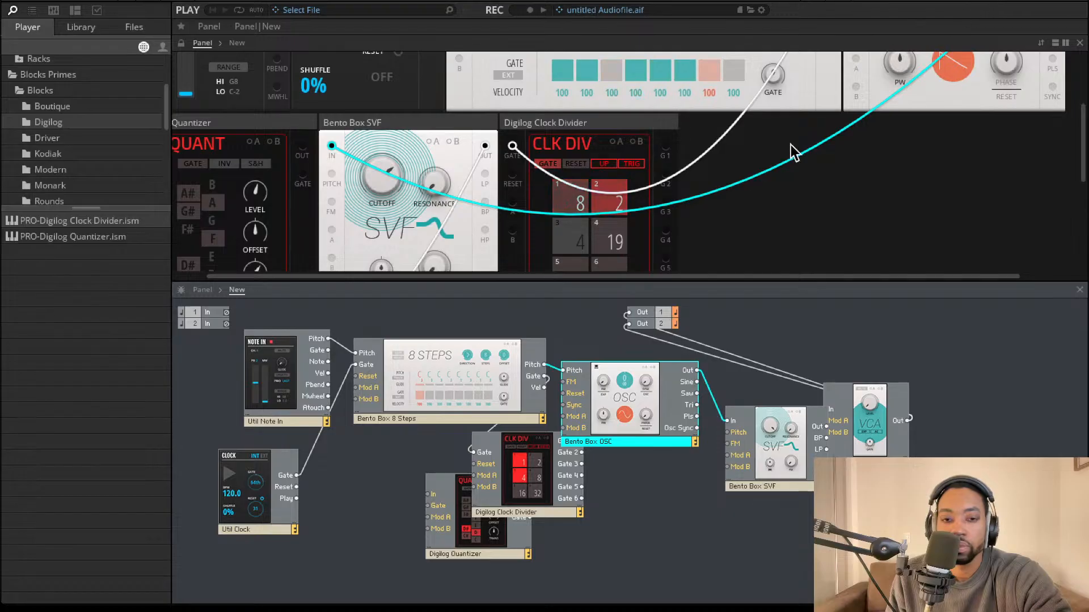
Place the Clock Divider before the Quantizer, wiring its Gate 1 to the Quantizer's In and the Quantizer's Out to OSC's Pitch
{"action": "left_click_drag", "start_coordinate": [529, 465], "coordinate": [365, 513]}
{"action": "left_click_drag", "start_coordinate": [409, 478], "coordinate": [428, 494]}
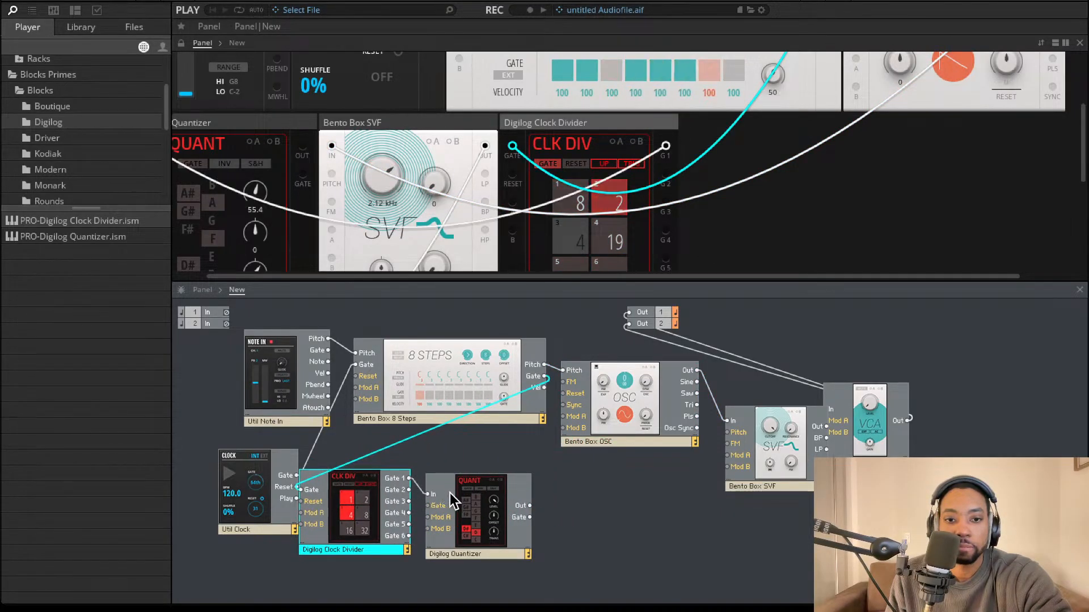
{"action": "left_click", "coordinate": [532, 492]}
{"action": "left_click_drag", "start_coordinate": [508, 494], "coordinate": [579, 373]}
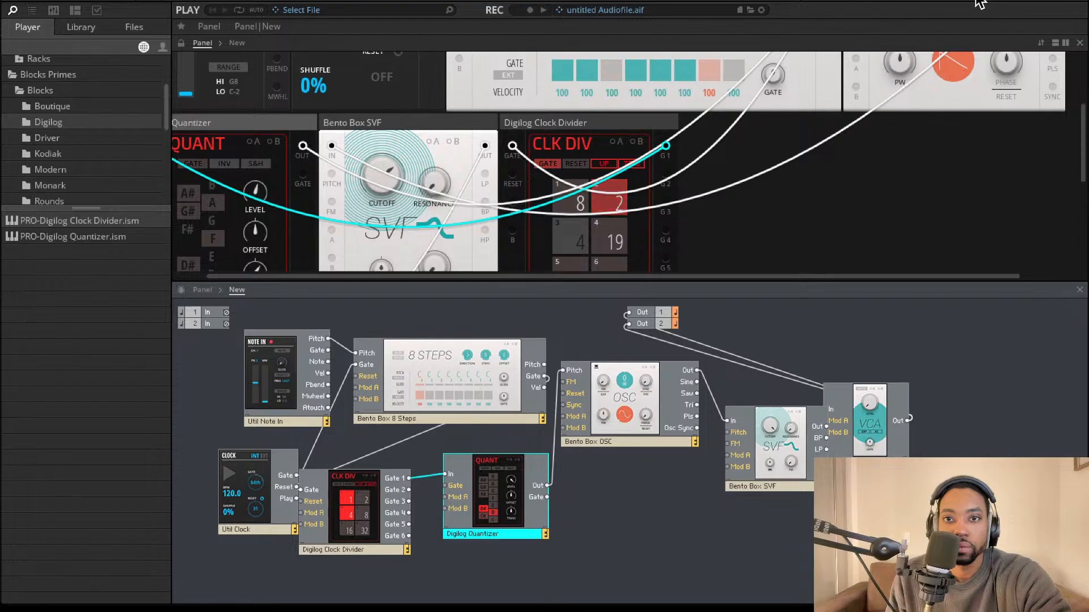
Turn off pitch tracking on the 8 Steps sequencer
{"action": "scroll", "coordinate": [717, 130], "scroll_direction": "up", "scroll_amount": 4}
{"action": "left_click", "coordinate": [522, 123]}
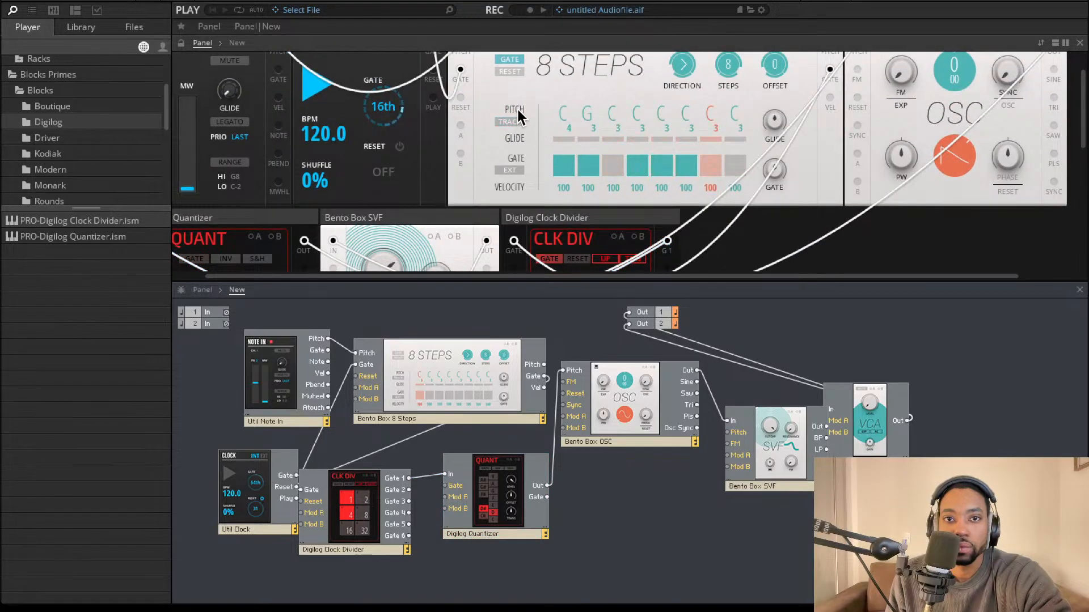
{"action": "scroll", "coordinate": [558, 204], "scroll_direction": "down", "scroll_amount": 3}
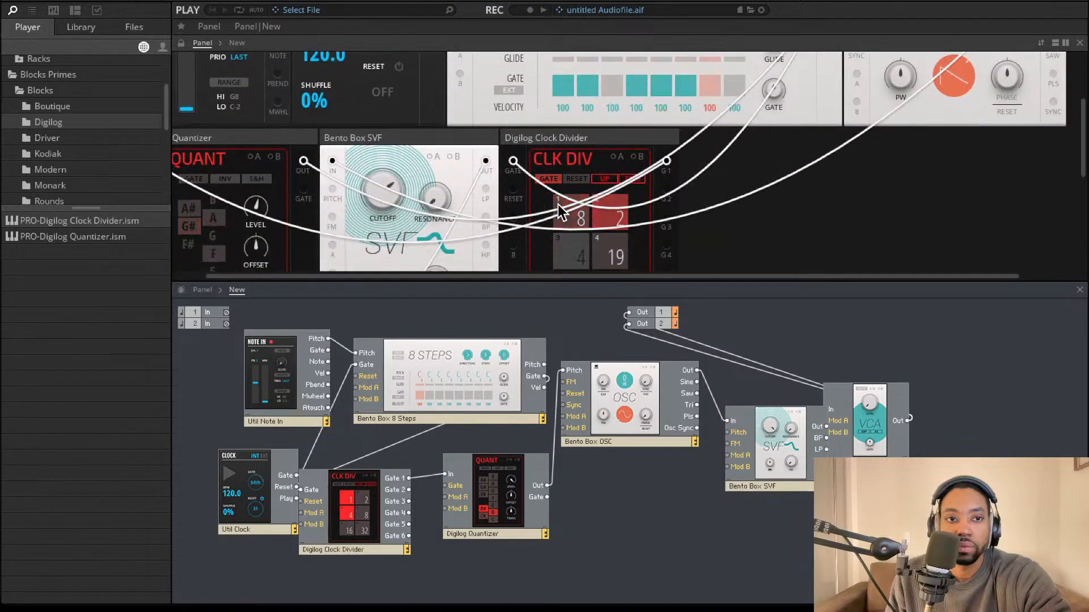
Try out the Quantizer's level together with its Inv and S&H options
{"action": "scroll", "coordinate": [253, 226], "scroll_direction": "left", "scroll_amount": 2}
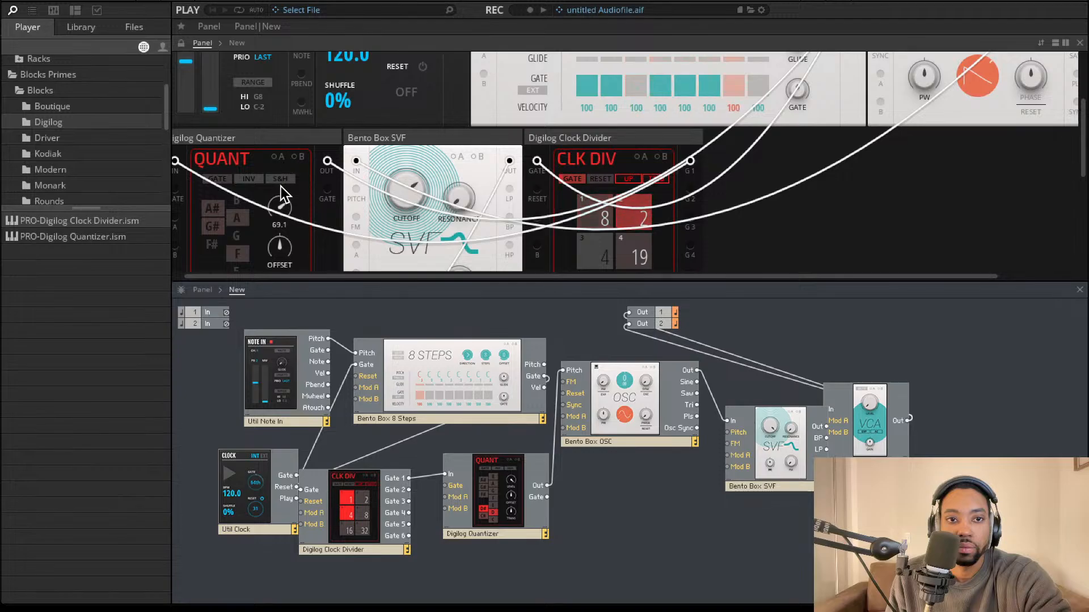
{"action": "left_click_drag", "start_coordinate": [281, 233], "coordinate": [282, 286]}
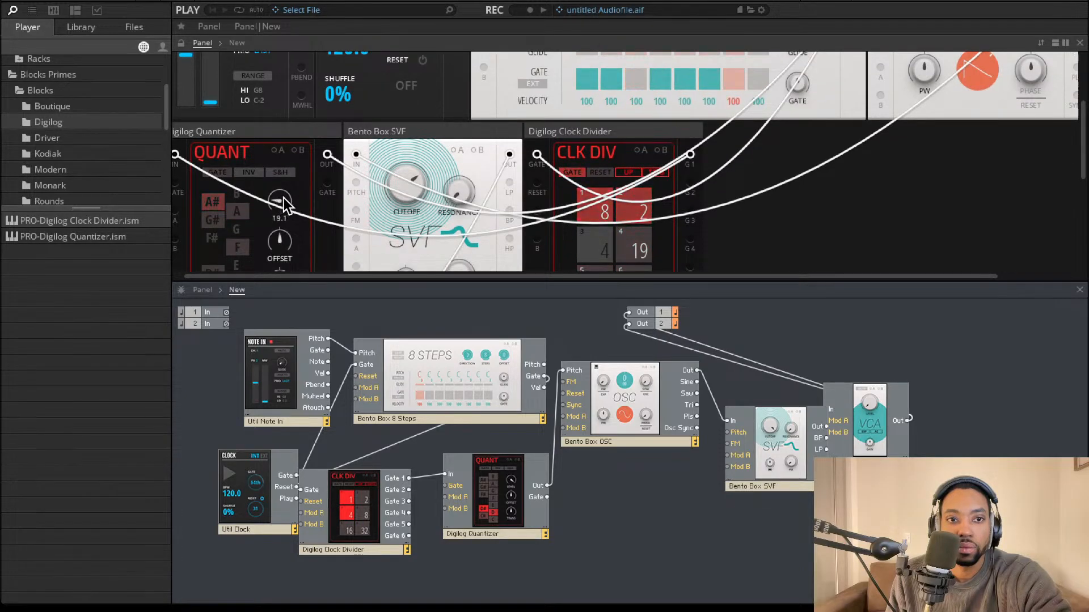
{"action": "scroll", "coordinate": [282, 203], "scroll_direction": "down", "scroll_amount": 5}
{"action": "scroll", "coordinate": [284, 198], "scroll_direction": "up", "scroll_amount": 2}
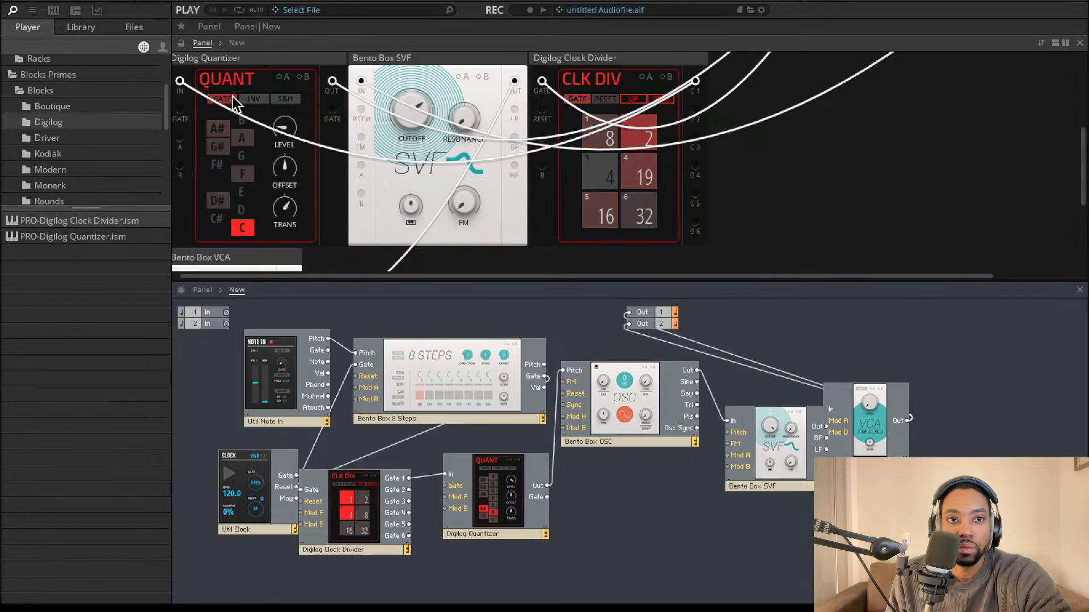
{"action": "left_click", "coordinate": [284, 100]}
{"action": "left_click_drag", "start_coordinate": [281, 120], "coordinate": [302, 59]}
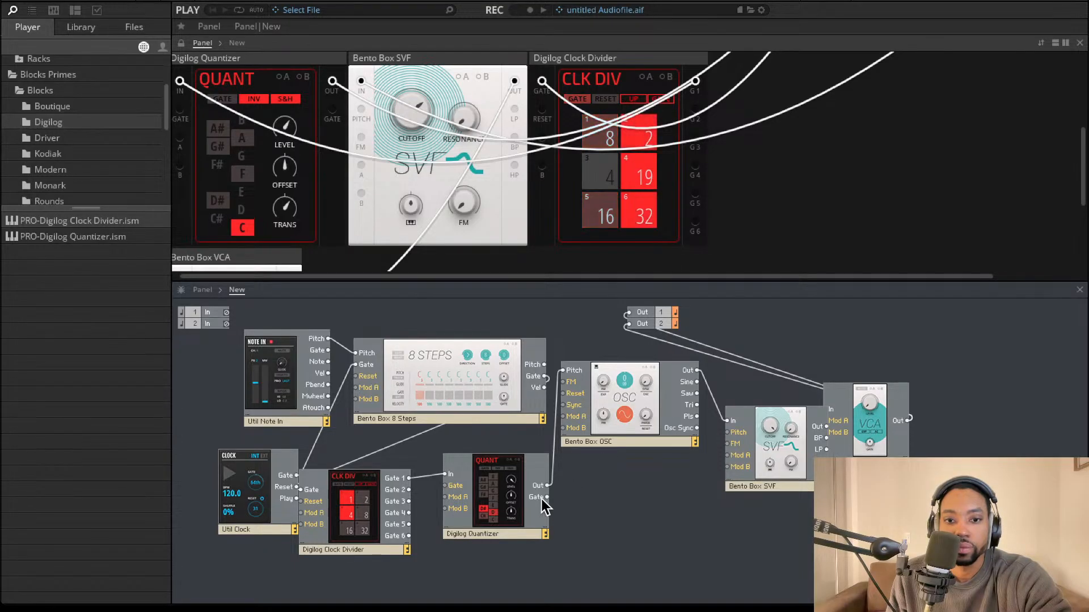
Move the Digilog Quantizer away from the other blocks and delete it from the structure
{"action": "left_click_drag", "start_coordinate": [510, 484], "coordinate": [490, 475]}
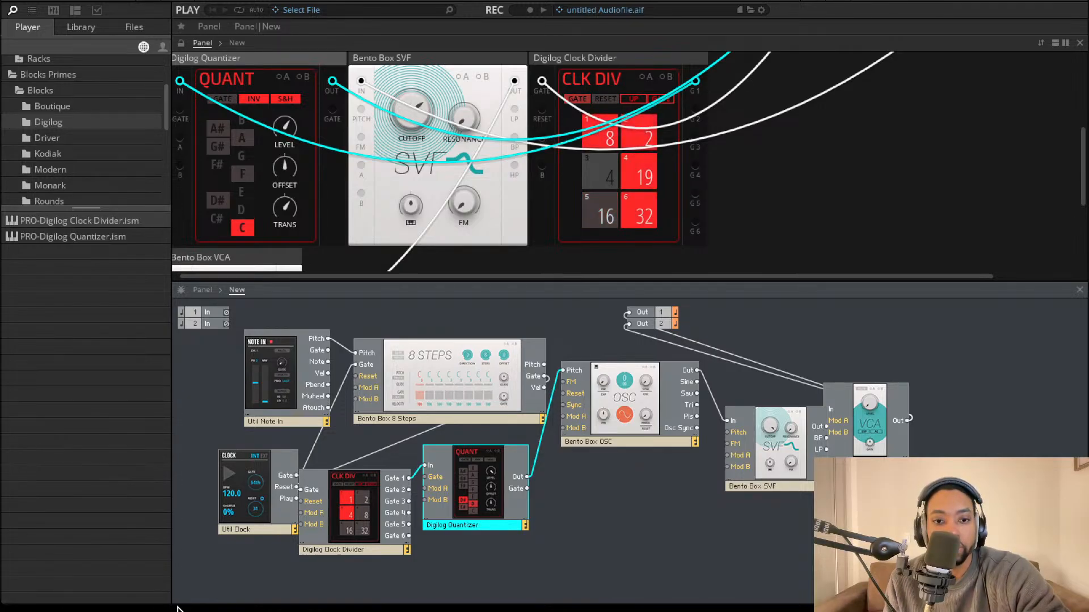
{"action": "left_click_drag", "start_coordinate": [467, 478], "coordinate": [573, 533]}
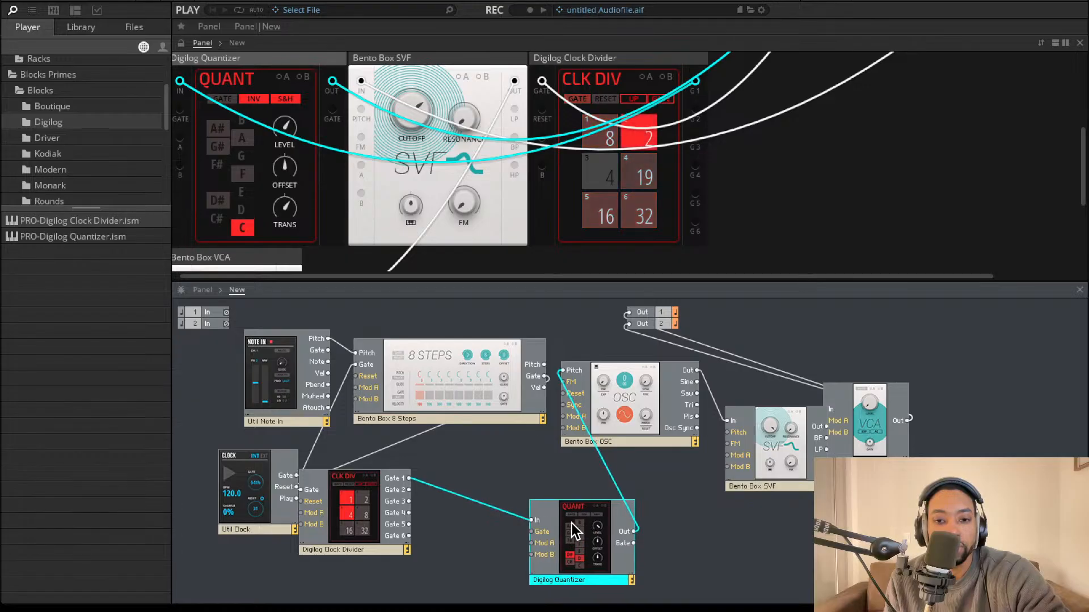
{"action": "key", "text": "Delete"}
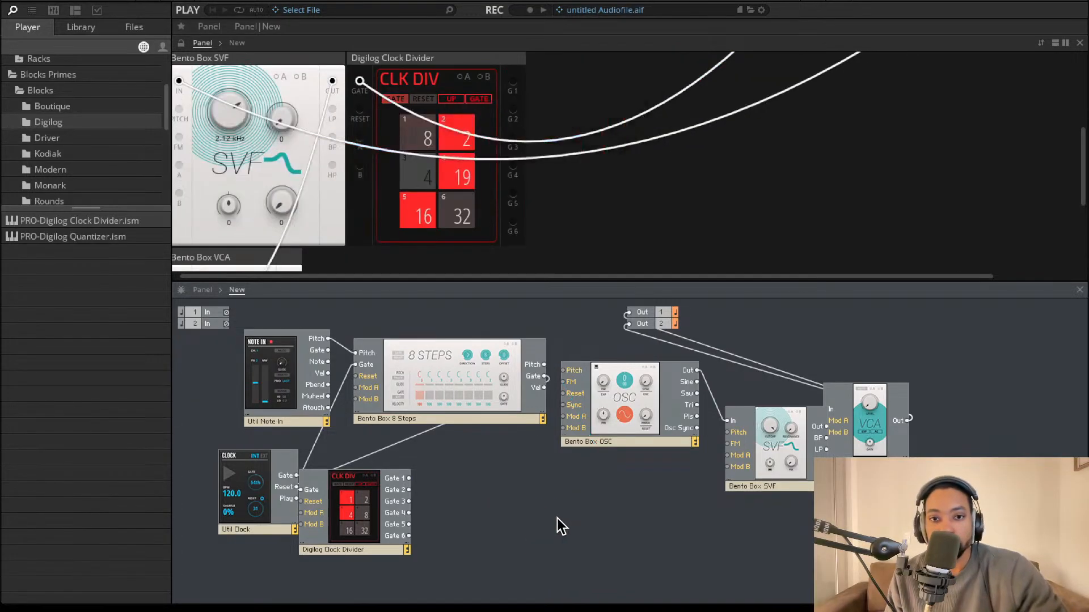
Reposition the Clock Divider and 8 Steps, wiring Note In's Gate to the divider's Gate and its Gate 1 to 8 Steps' Gate
{"action": "left_click_drag", "start_coordinate": [375, 502], "coordinate": [478, 503]}
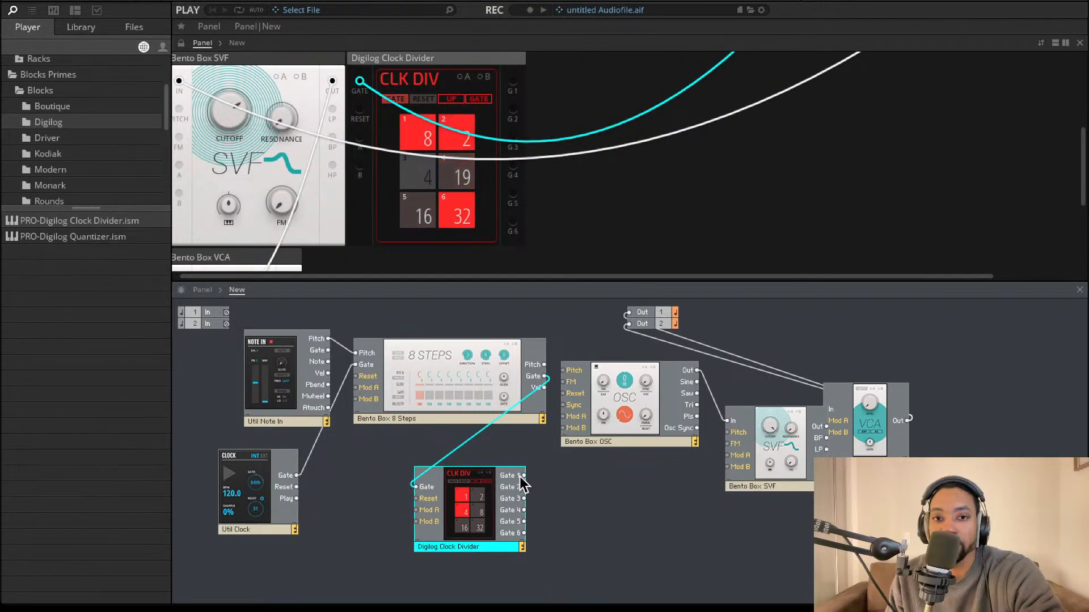
{"action": "left_click_drag", "start_coordinate": [423, 397], "coordinate": [468, 376]}
{"action": "left_click_drag", "start_coordinate": [412, 485], "coordinate": [327, 351]}
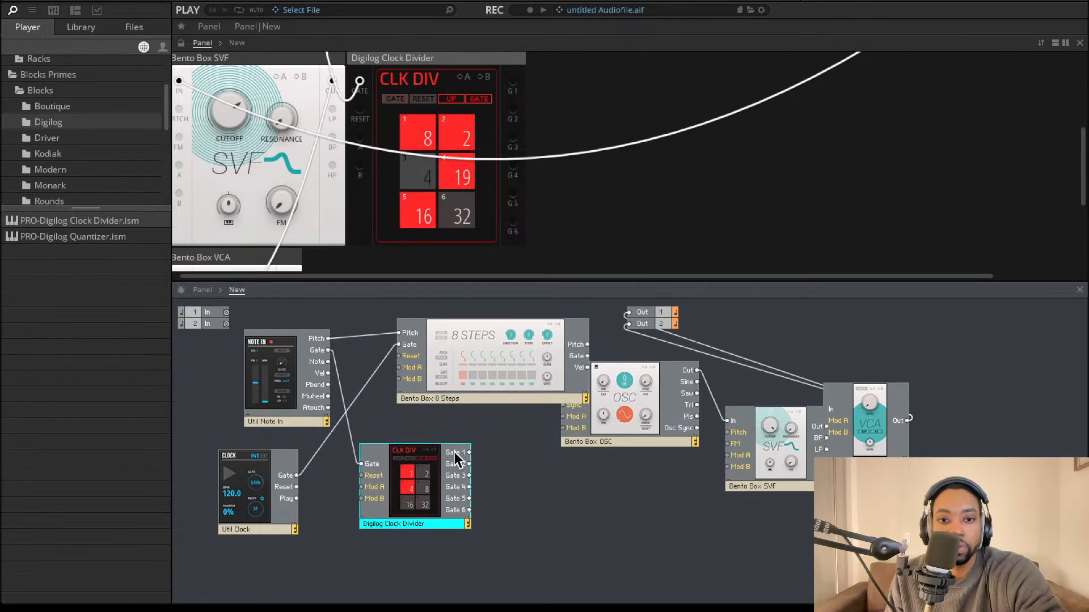
{"action": "left_click_drag", "start_coordinate": [397, 348], "coordinate": [409, 379]}
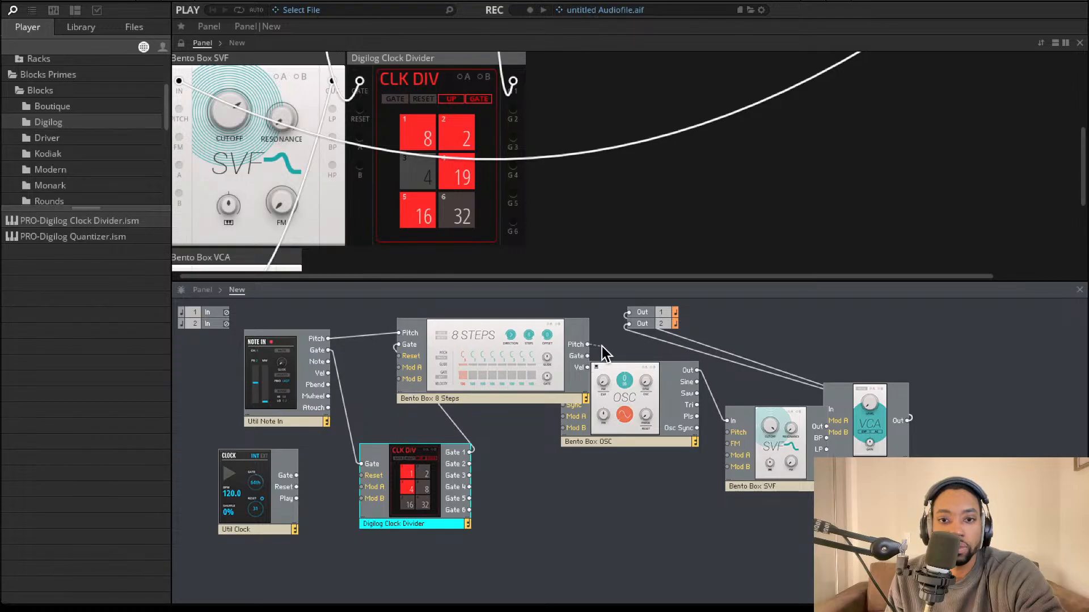
Wire 8 Steps' Pitch to OSC's Pitch, move OSC clear of 8 Steps, and reconnect Util Clock's Gate to 8 Steps' Gate
{"action": "left_click_drag", "start_coordinate": [617, 384], "coordinate": [677, 399]}
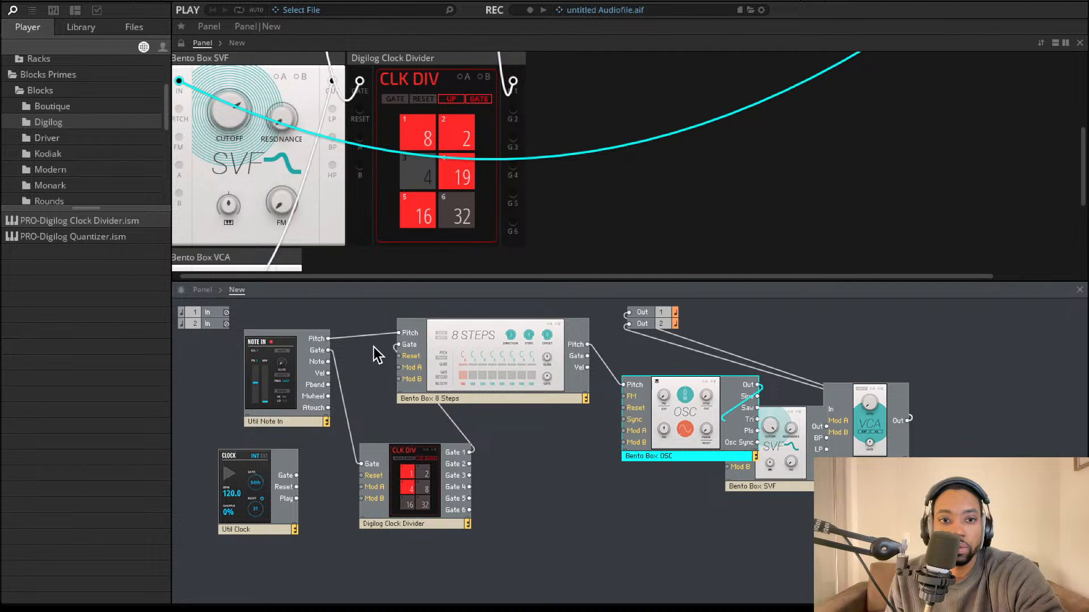
{"action": "left_click_drag", "start_coordinate": [399, 345], "coordinate": [302, 467]}
{"action": "scroll", "coordinate": [370, 222], "scroll_direction": "up", "scroll_amount": 3}
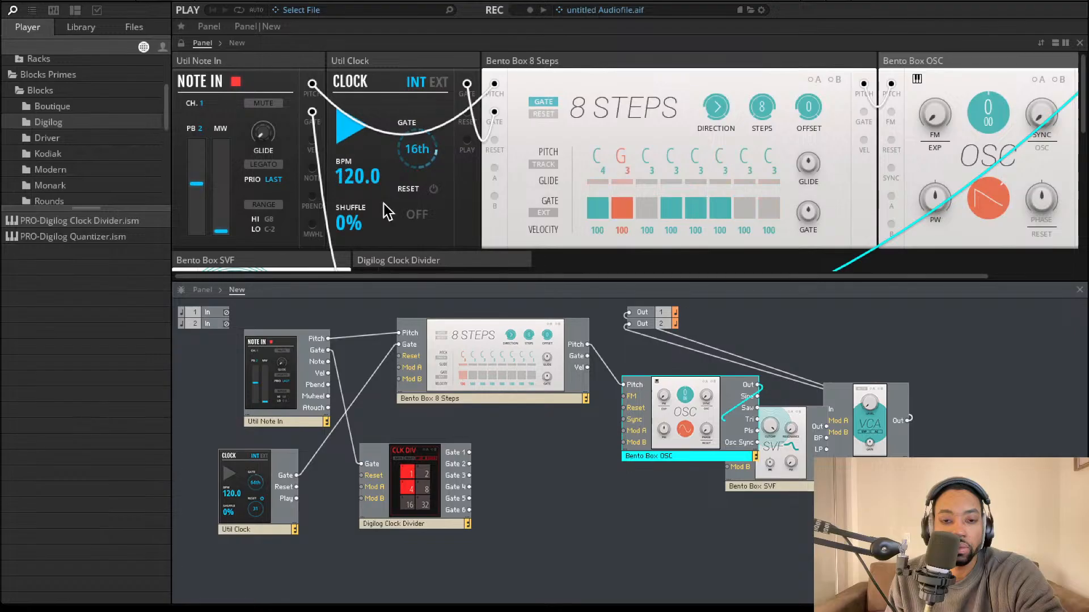
Try feeding the Clock Divider's Gate 1 into OSC's Pitch, and reconnect 8 Steps' Pitch there instead
{"action": "scroll", "coordinate": [466, 223], "scroll_direction": "down", "scroll_amount": 3}
{"action": "scroll", "coordinate": [466, 218], "scroll_direction": "up", "scroll_amount": 2}
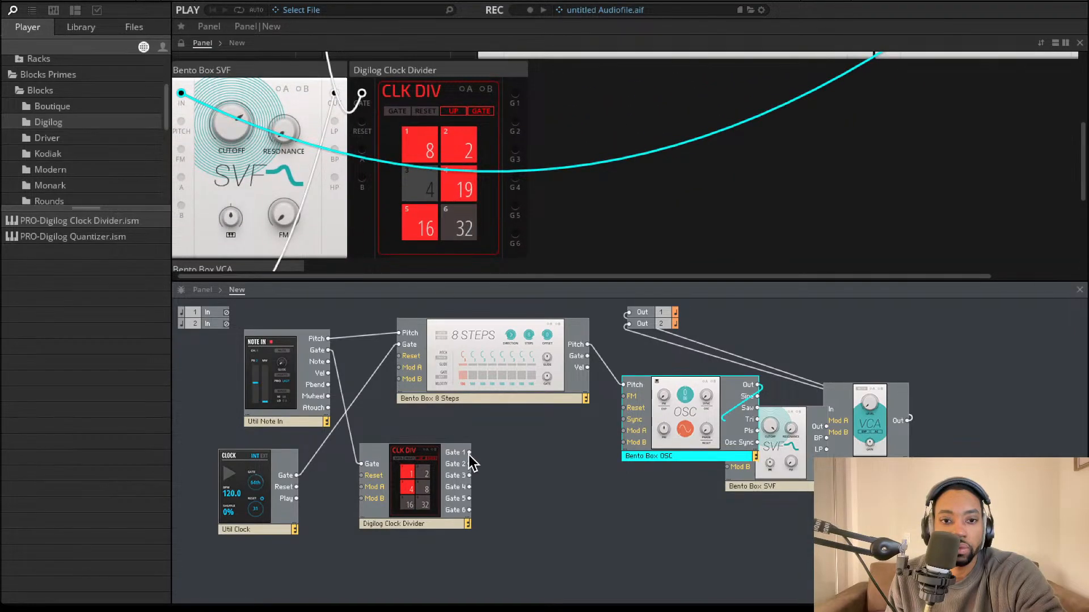
{"action": "left_click_drag", "start_coordinate": [628, 384], "coordinate": [625, 385]}
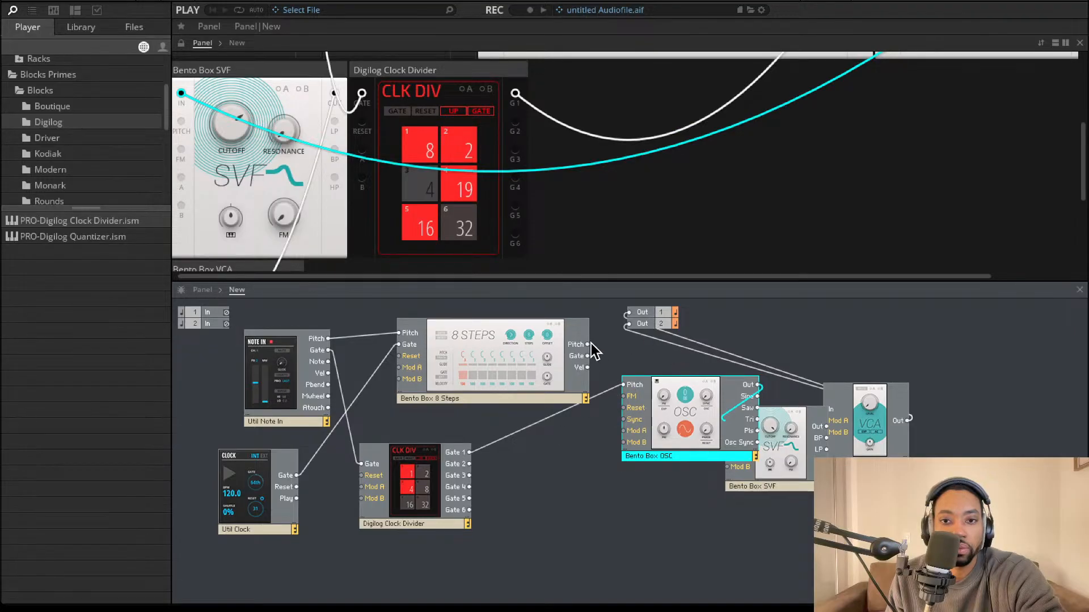
{"action": "left_click_drag", "start_coordinate": [638, 380], "coordinate": [634, 382]}
Try the Clock Divider's Gate 1 as a source for 8 Steps' Mod A, and delete that connection
{"action": "left_click_drag", "start_coordinate": [429, 478], "coordinate": [322, 426]}
{"action": "left_click_drag", "start_coordinate": [405, 375], "coordinate": [401, 368]}
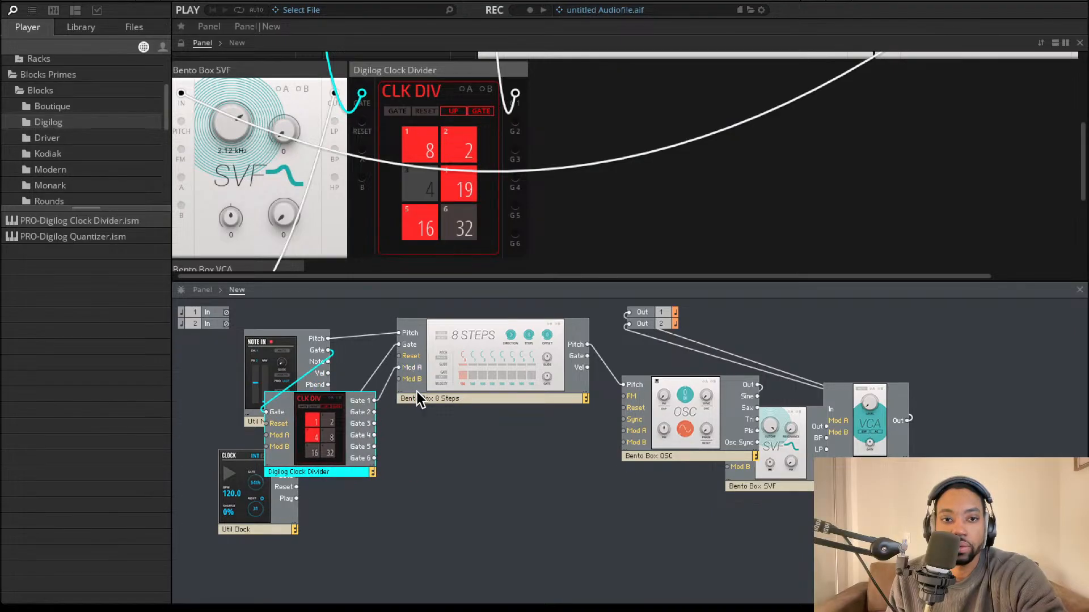
{"action": "left_click", "coordinate": [386, 385]}
{"action": "key", "text": "Delete"}
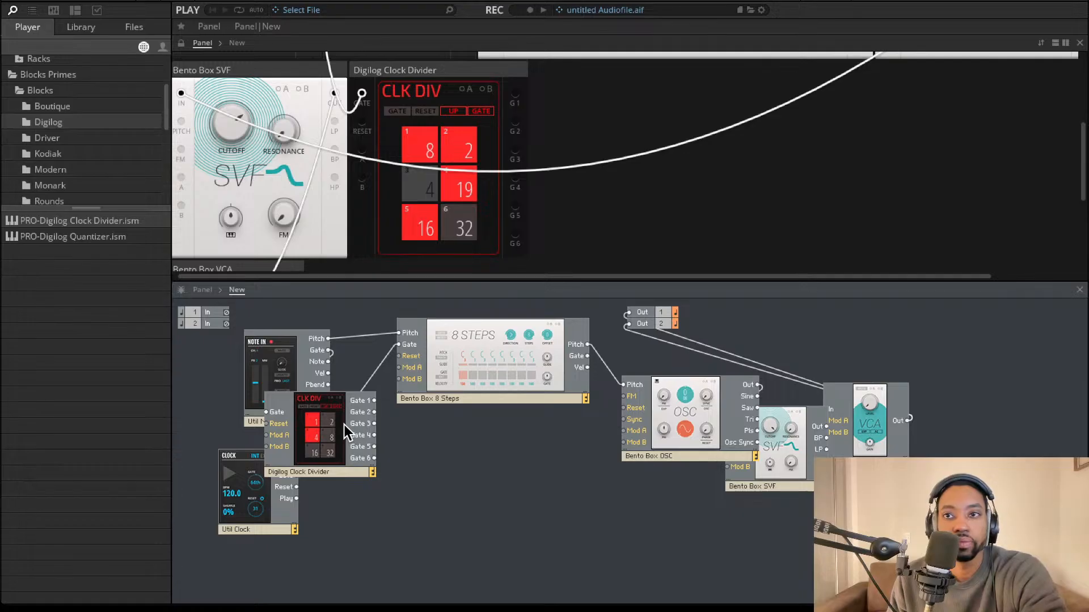
Place the Clock Divider beneath 8 Steps, wiring Util Clock's Gate to its Gate and its Gate 1 to 8 Steps' Reset
{"action": "mouse_move", "coordinate": [343, 424]}
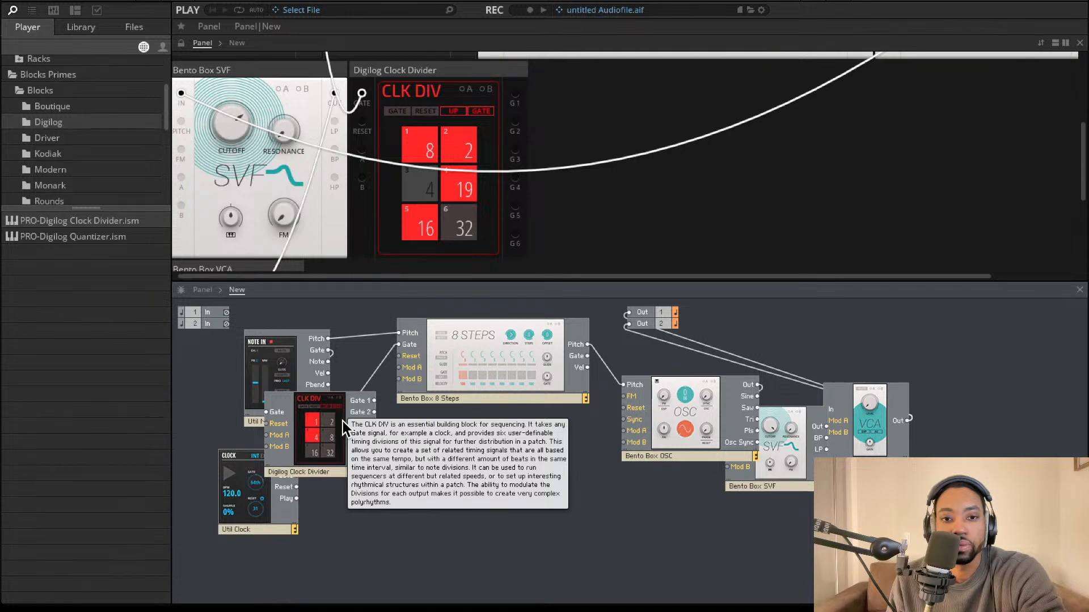
{"action": "left_click_drag", "start_coordinate": [297, 431], "coordinate": [445, 488]}
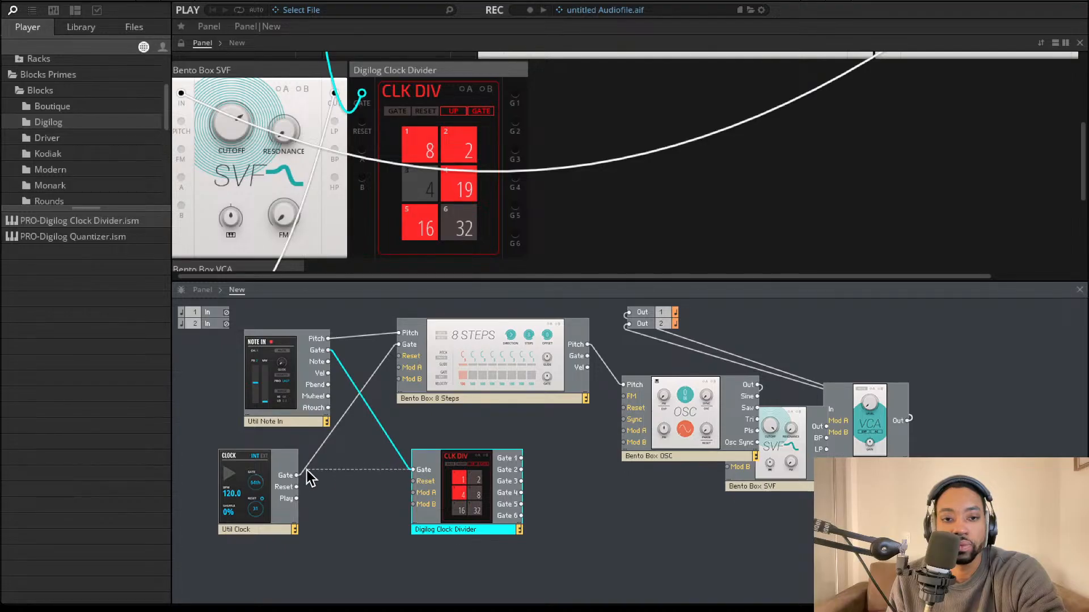
{"action": "left_click_drag", "start_coordinate": [311, 476], "coordinate": [298, 475]}
{"action": "left_click_drag", "start_coordinate": [503, 482], "coordinate": [398, 356]}
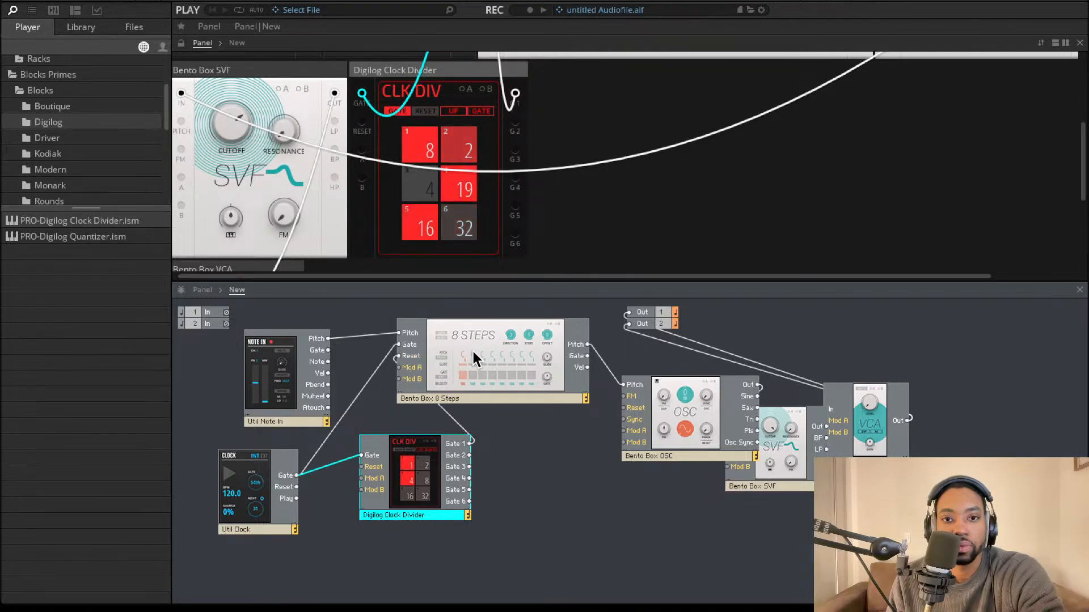
Set the Clock Divider's first division to 5, fourth to 22, fifth to 11 and sixth to 28
{"action": "left_click_drag", "start_coordinate": [434, 159], "coordinate": [467, 158]}
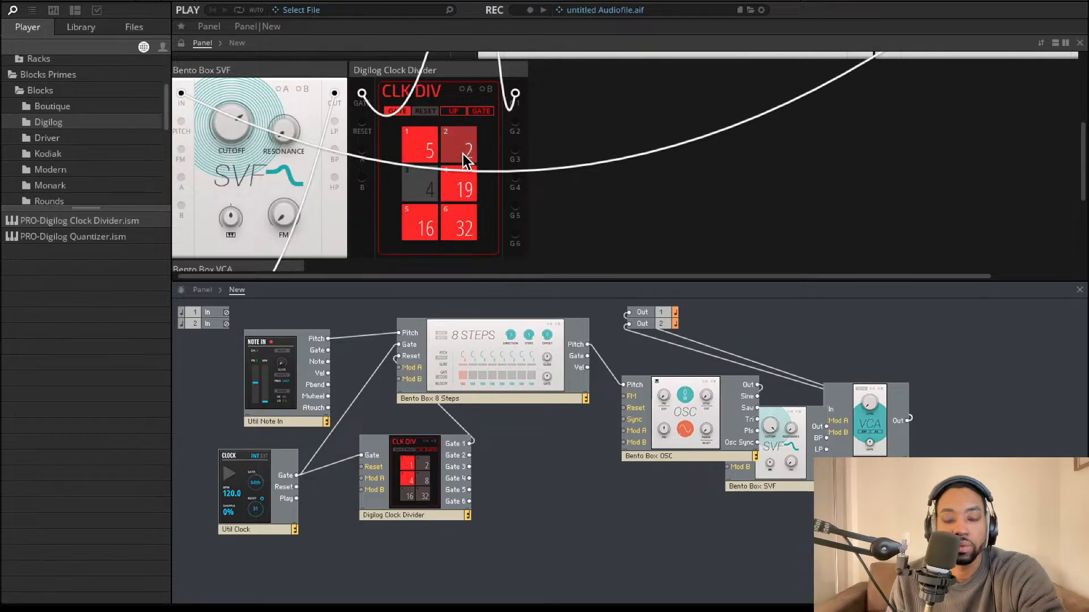
{"action": "left_click_drag", "start_coordinate": [422, 221], "coordinate": [463, 237]}
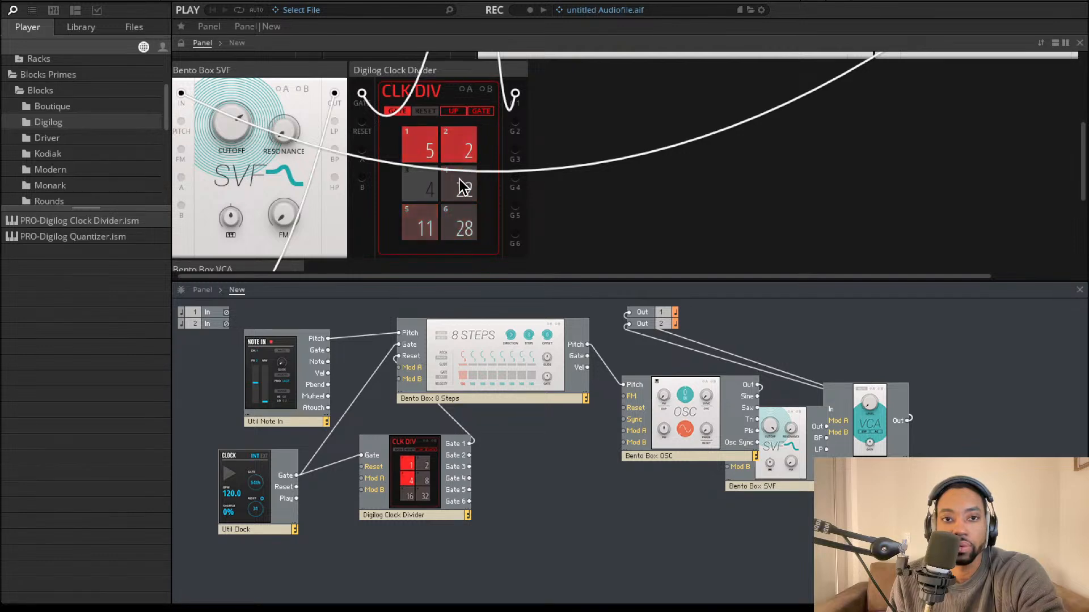
In 8 Steps, set step 2's pitch to G4 and step 3's to C4, and turn off step 5's gate
{"action": "scroll", "coordinate": [459, 179], "scroll_direction": "up", "scroll_amount": 3}
{"action": "scroll", "coordinate": [460, 179], "scroll_direction": "up", "scroll_amount": 2}
{"action": "scroll", "coordinate": [555, 164], "scroll_direction": "down", "scroll_amount": 1}
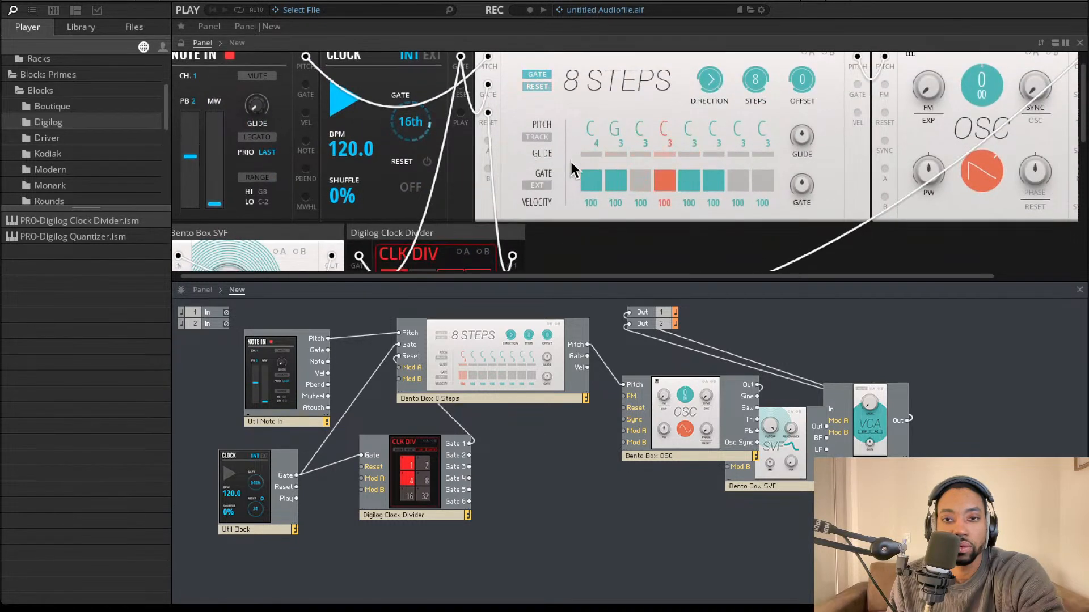
{"action": "left_click_drag", "start_coordinate": [615, 129], "coordinate": [617, 84]}
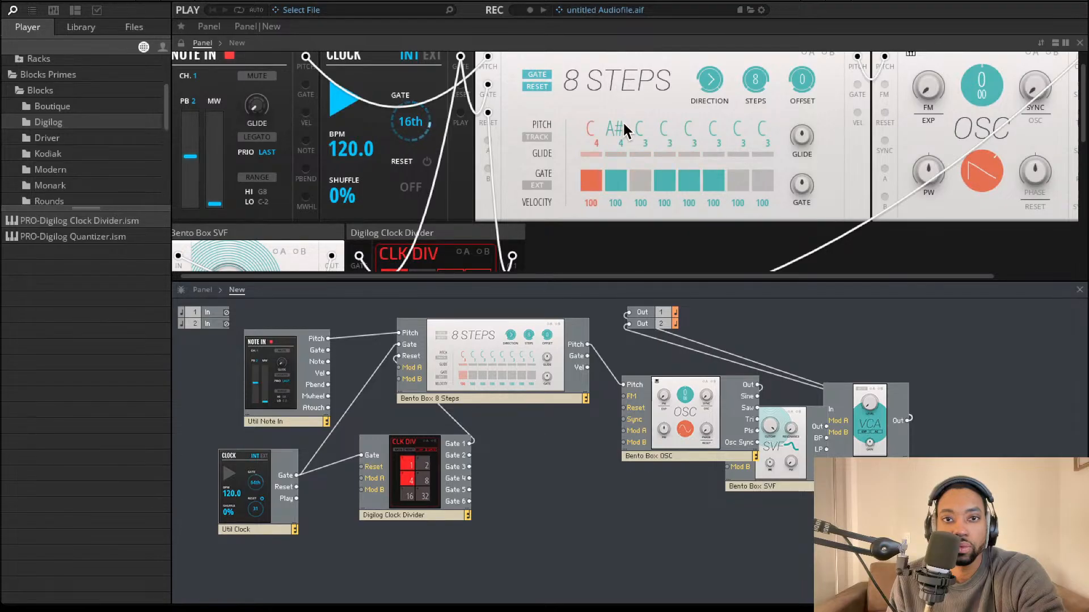
{"action": "left_click_drag", "start_coordinate": [615, 130], "coordinate": [614, 145]}
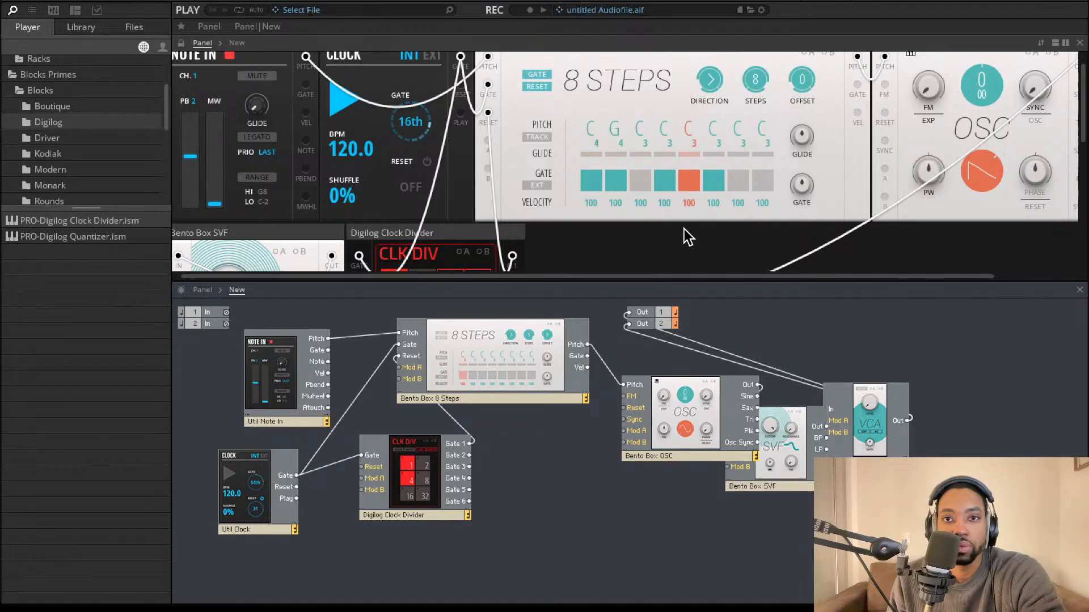
{"action": "left_click", "coordinate": [762, 185]}
{"action": "left_click", "coordinate": [763, 185]}
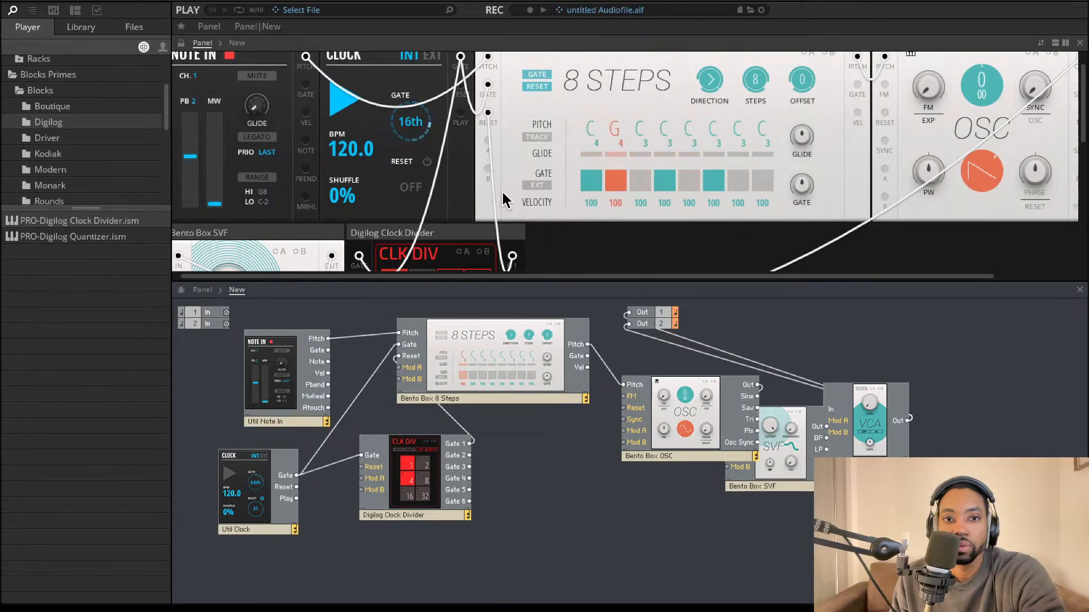
Set the Clock Divider's fifth division to 41 and lower the SVF's cutoff
{"action": "scroll", "coordinate": [507, 201], "scroll_direction": "down", "scroll_amount": 3}
{"action": "scroll", "coordinate": [506, 201], "scroll_direction": "down", "scroll_amount": 2}
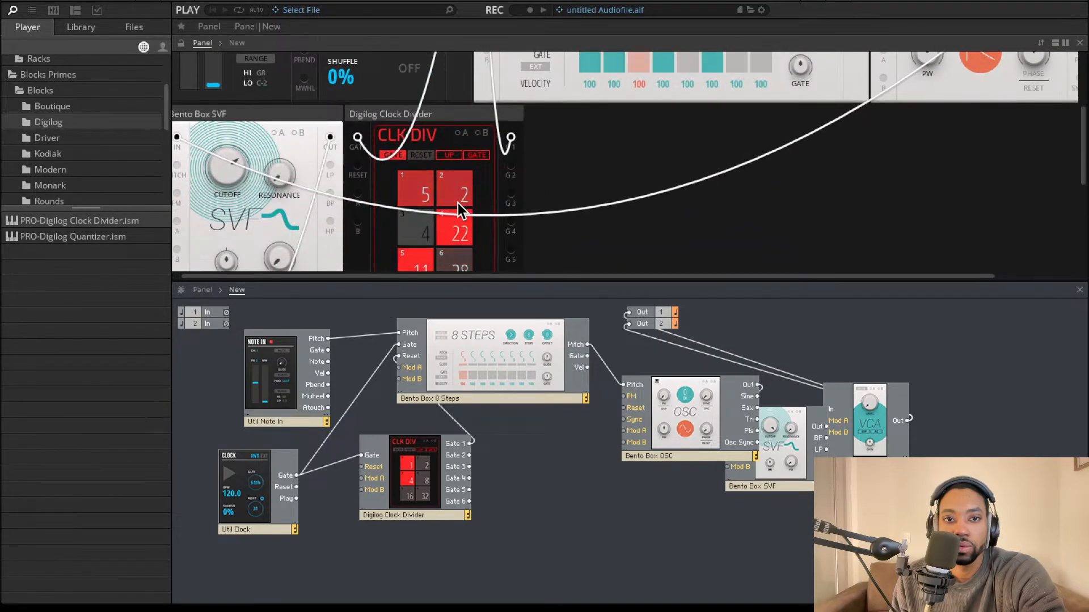
{"action": "scroll", "coordinate": [452, 221], "scroll_direction": "down", "scroll_amount": 2}
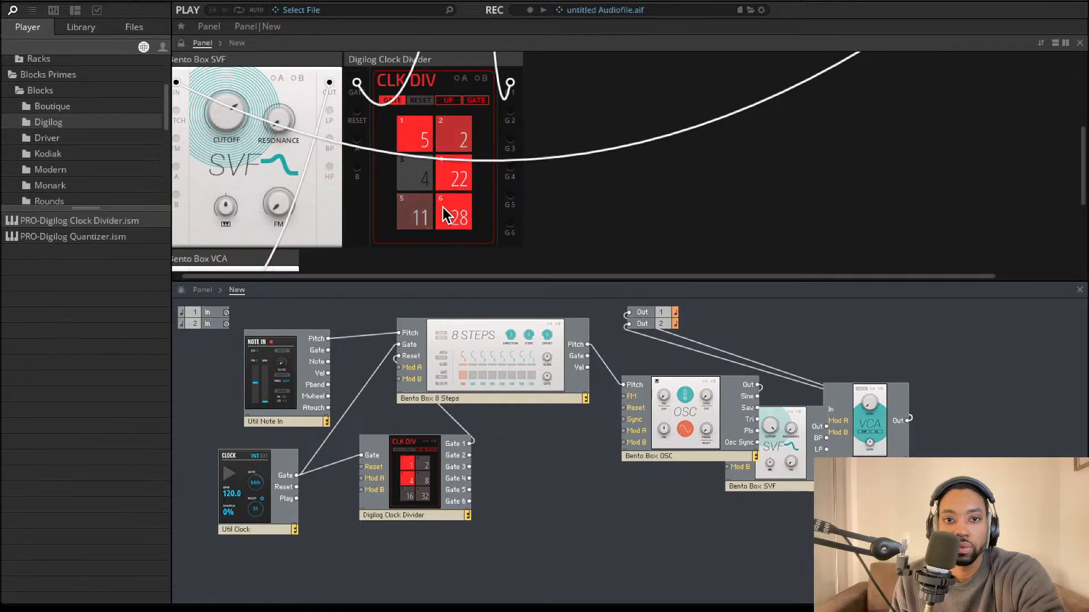
{"action": "left_click_drag", "start_coordinate": [426, 216], "coordinate": [462, 68]}
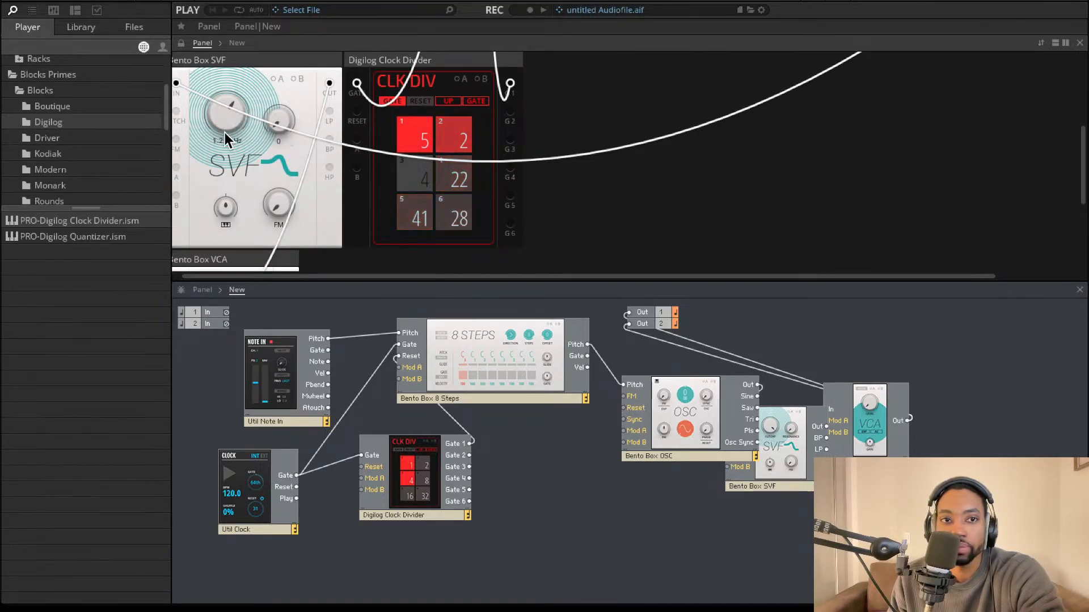
Switch OSC's waveform from saw to the square pulse shape
{"action": "scroll", "coordinate": [971, 230], "scroll_direction": "up", "scroll_amount": 3}
{"action": "left_click", "coordinate": [970, 226]}
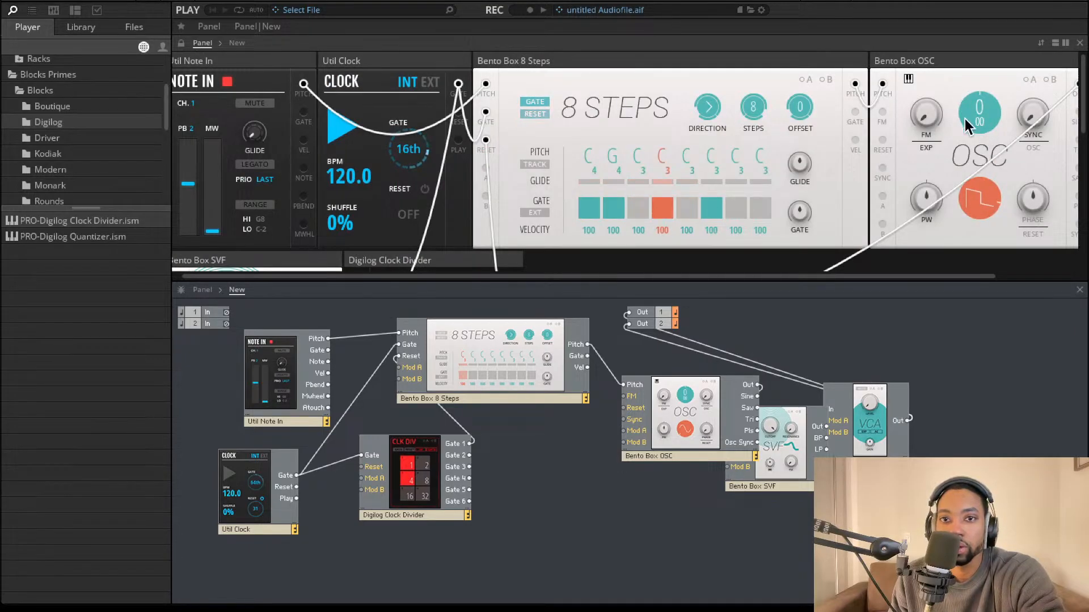
Add a Digilog Quantizer to the structure in the free space below 8 Steps and OSC
{"action": "scroll", "coordinate": [644, 185], "scroll_direction": "down", "scroll_amount": 3}
{"action": "scroll", "coordinate": [644, 185], "scroll_direction": "down", "scroll_amount": 5}
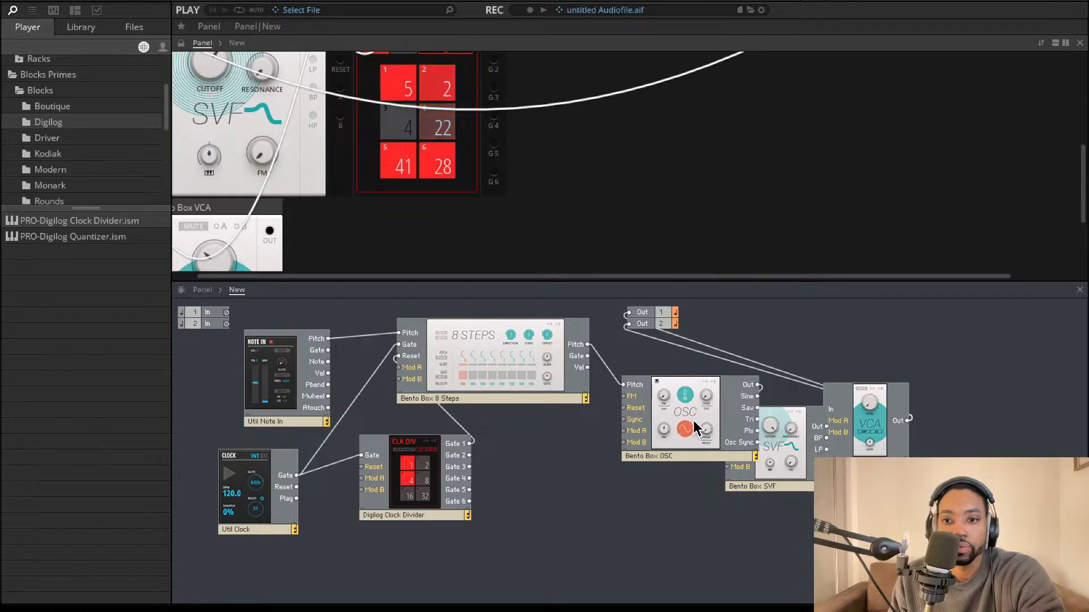
{"action": "left_click_drag", "start_coordinate": [698, 420], "coordinate": [646, 437]}
{"action": "left_click_drag", "start_coordinate": [77, 236], "coordinate": [546, 516]}
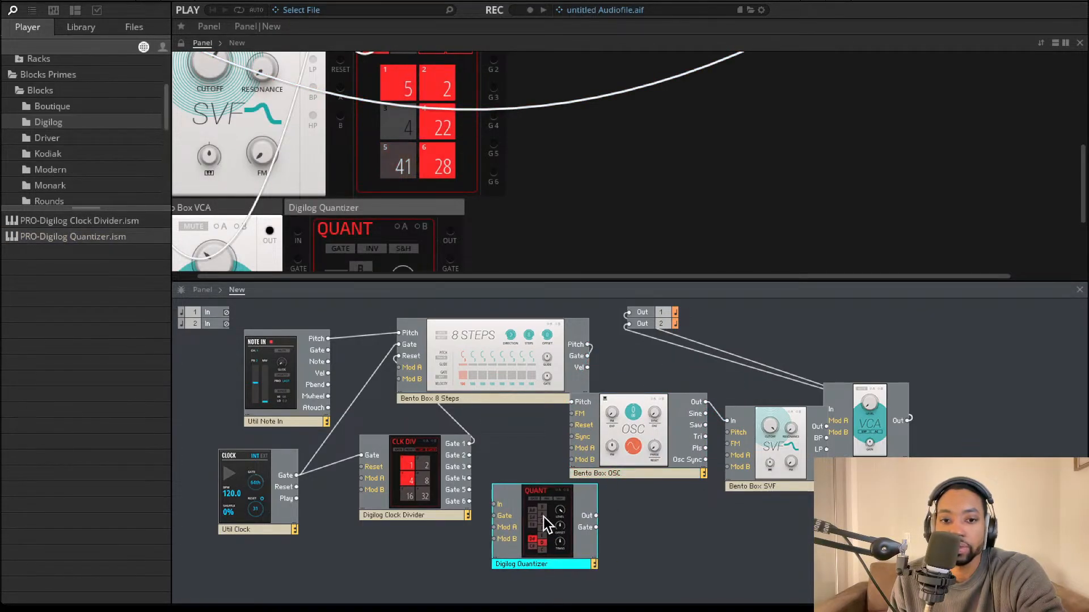
{"action": "mouse_move", "coordinate": [546, 514]}
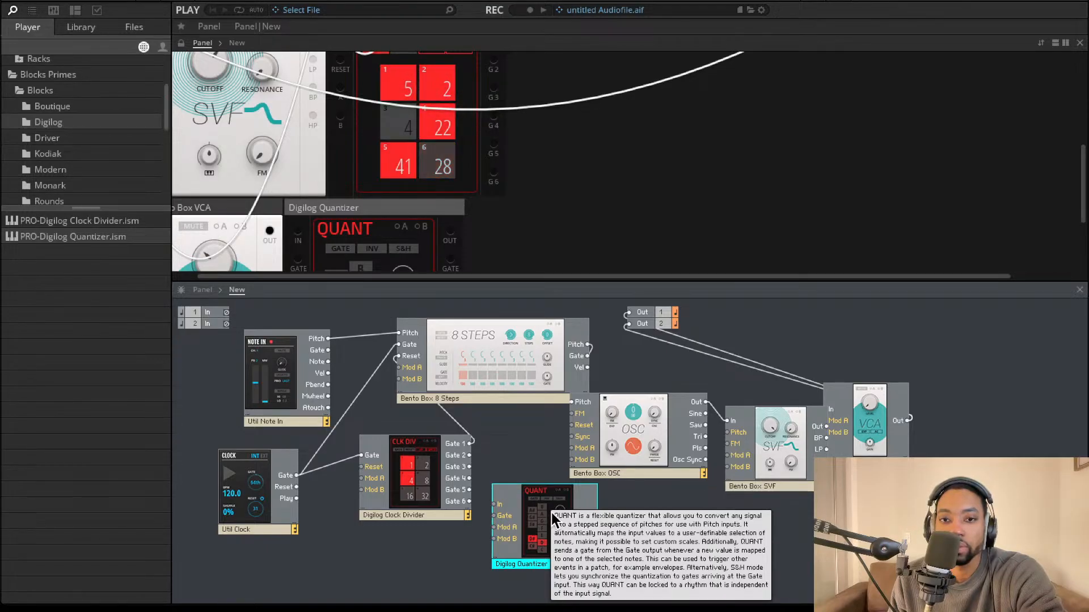
Move OSC aside, then wire 8 Steps' Gate to the Quantizer's In and the Quantizer's Out to OSC's Pitch
{"action": "left_click_drag", "start_coordinate": [620, 416], "coordinate": [692, 436]}
{"action": "left_click_drag", "start_coordinate": [534, 503], "coordinate": [588, 356]}
{"action": "left_click_drag", "start_coordinate": [637, 495], "coordinate": [641, 417]}
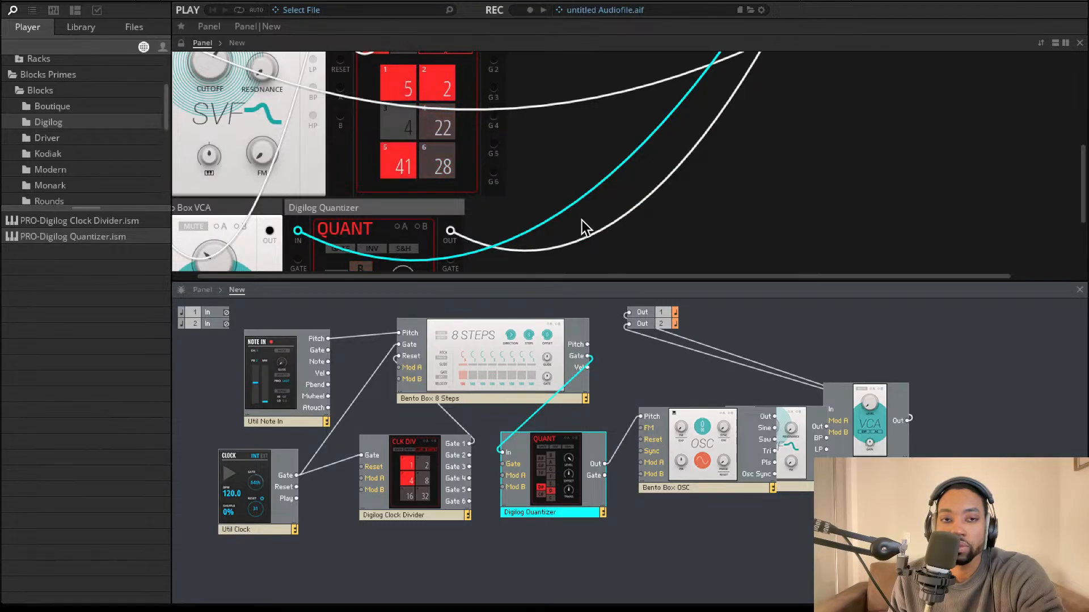
Set the Quantizer's level to 39
{"action": "scroll", "coordinate": [580, 176], "scroll_direction": "down", "scroll_amount": 3}
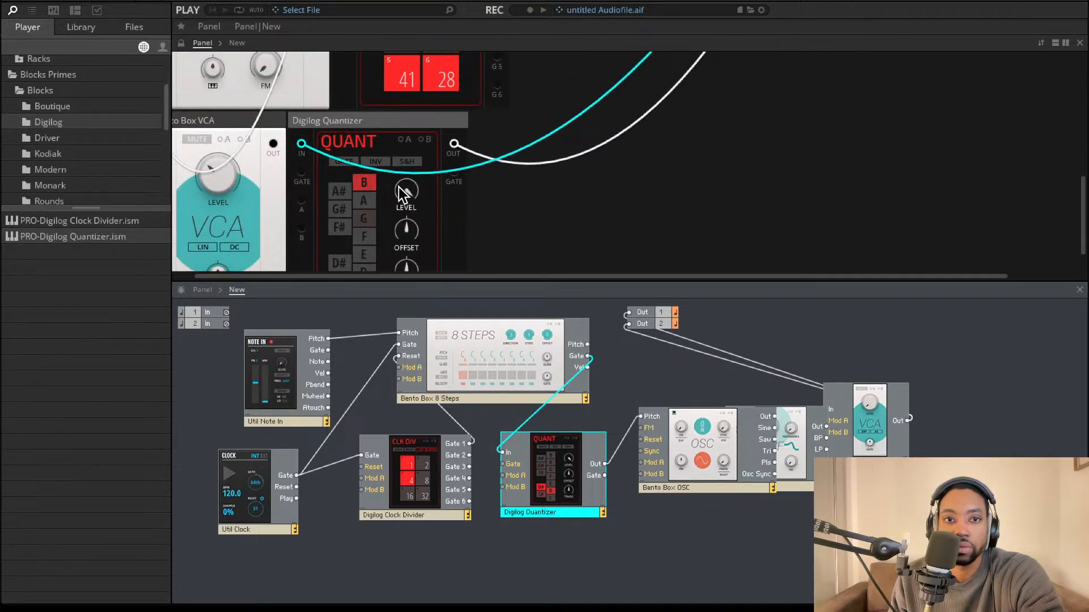
{"action": "left_click_drag", "start_coordinate": [401, 193], "coordinate": [406, 273]}
{"action": "left_click_drag", "start_coordinate": [407, 331], "coordinate": [421, 312]}
{"action": "left_click_drag", "start_coordinate": [417, 204], "coordinate": [415, 154]}
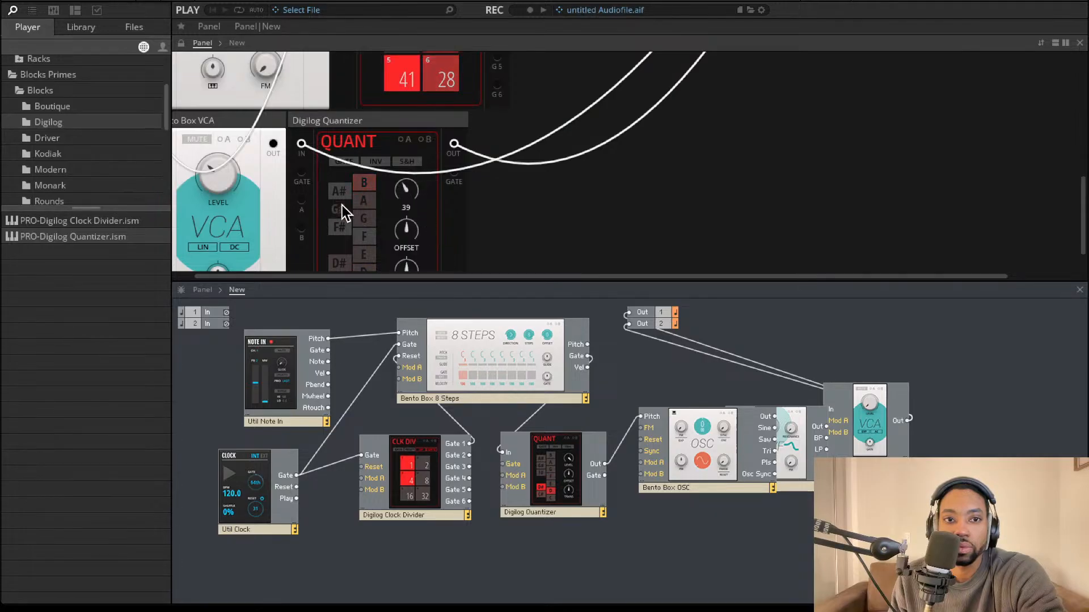
Disable Quantizer notes until only C, F#, G, G#, A# and B stay enabled
{"action": "left_click", "coordinate": [363, 204]}
{"action": "left_click", "coordinate": [364, 233]}
{"action": "left_click", "coordinate": [365, 255]}
{"action": "scroll", "coordinate": [365, 254], "scroll_direction": "down", "scroll_amount": 1}
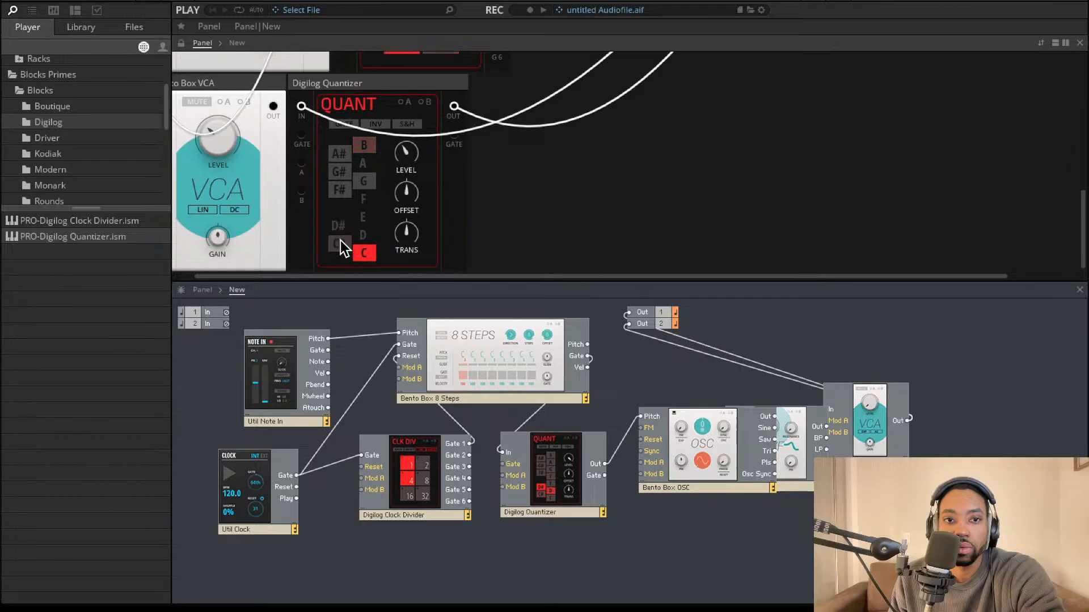
{"action": "scroll", "coordinate": [391, 166], "scroll_direction": "up", "scroll_amount": 1}
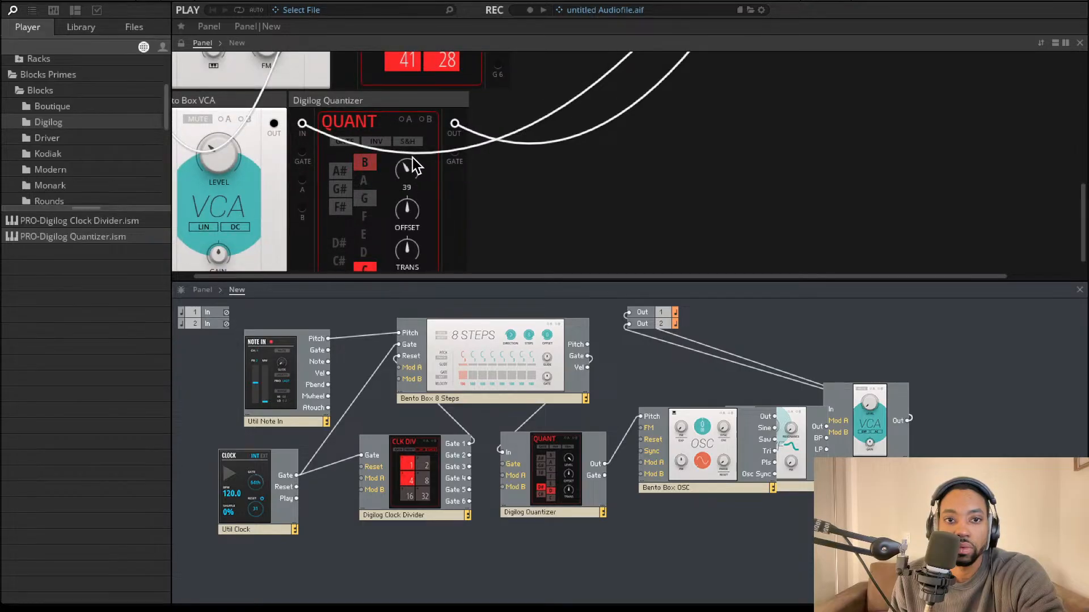
Raise the Quantizer's level to 51.9 and turn off its G# note
{"action": "left_click_drag", "start_coordinate": [412, 180], "coordinate": [416, 160]}
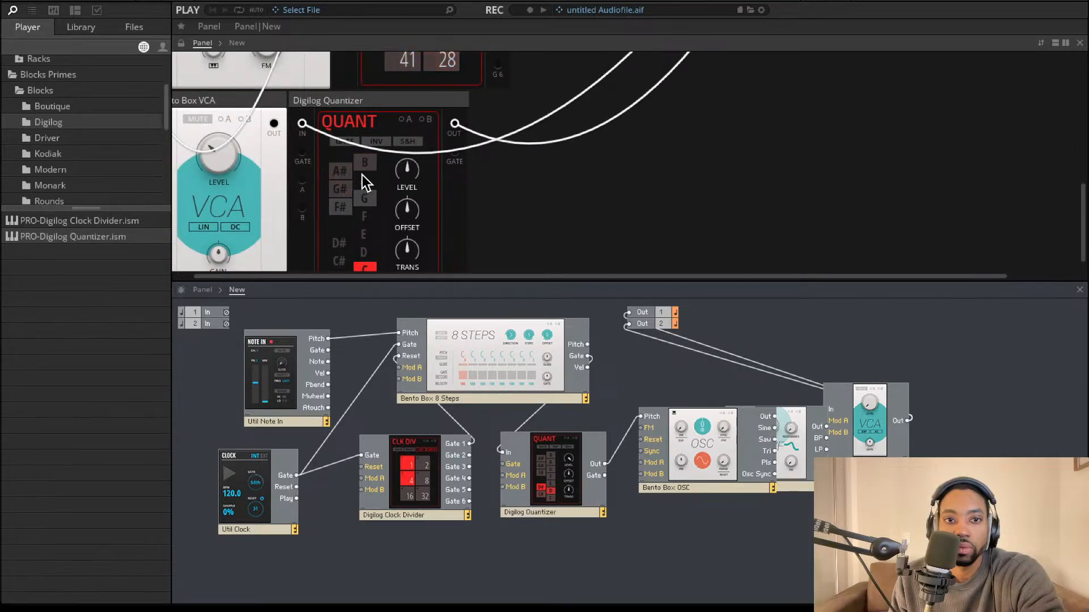
{"action": "scroll", "coordinate": [390, 198], "scroll_direction": "down", "scroll_amount": 1}
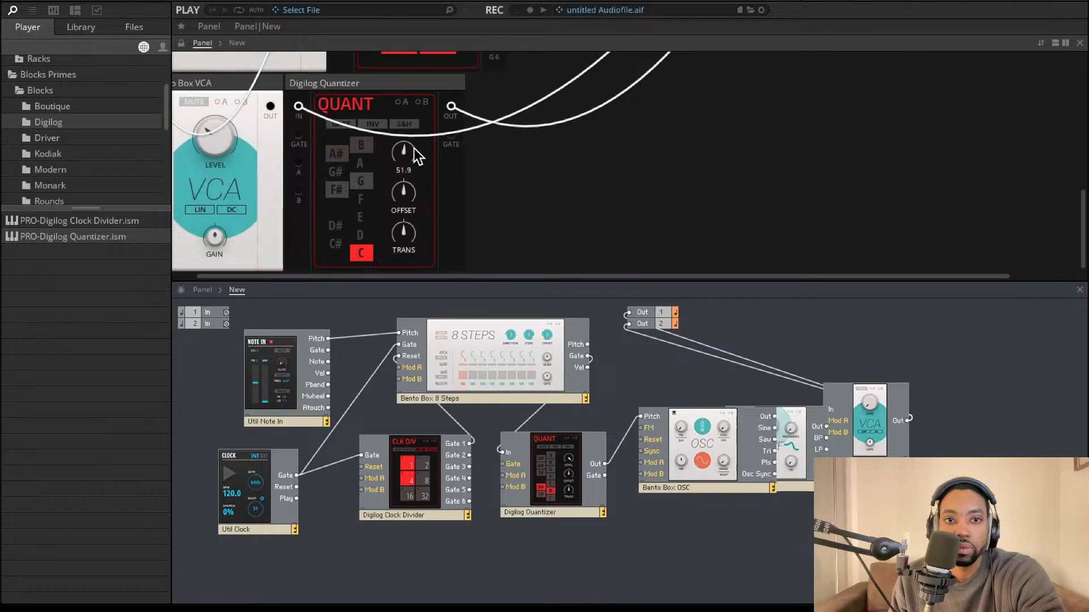
{"action": "scroll", "coordinate": [372, 222], "scroll_direction": "up", "scroll_amount": 1}
{"action": "scroll", "coordinate": [372, 230], "scroll_direction": "down", "scroll_amount": 1}
Set the Quantizer's offset to 42.1 and its level to 46.8
{"action": "left_click_drag", "start_coordinate": [402, 192], "coordinate": [402, 227]}
{"action": "scroll", "coordinate": [404, 181], "scroll_direction": "up", "scroll_amount": 2}
{"action": "left_click", "coordinate": [348, 153]}
{"action": "scroll", "coordinate": [386, 187], "scroll_direction": "down", "scroll_amount": 1}
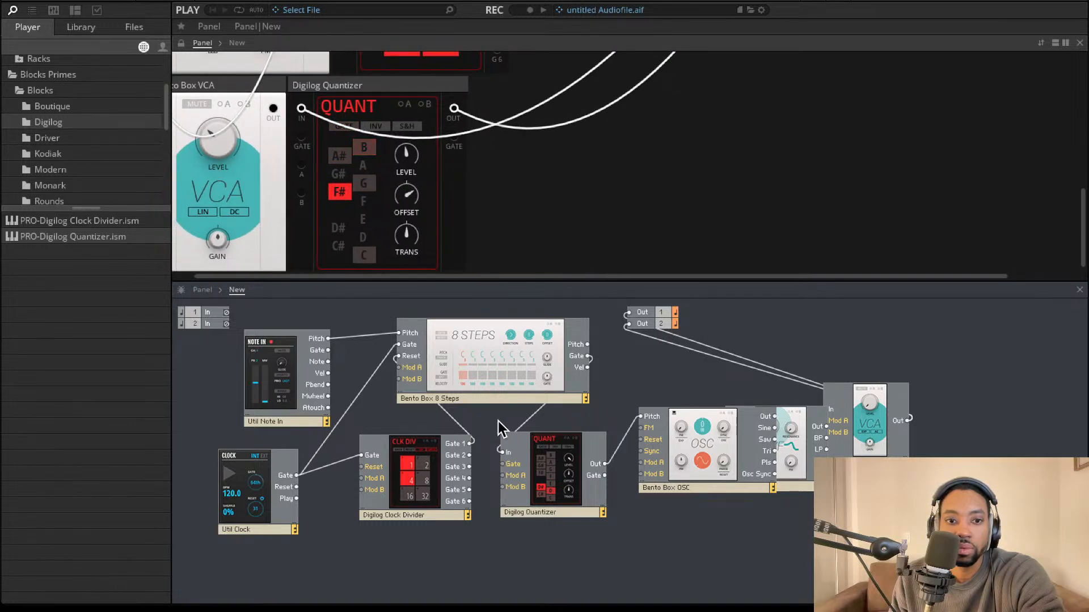
Move the Clock Divider closer to Util Clock and wire Util Clock's Reset to its Reset, deleting the mistaken Gate-to-Reset cable
{"action": "left_click_drag", "start_coordinate": [440, 462], "coordinate": [417, 457]}
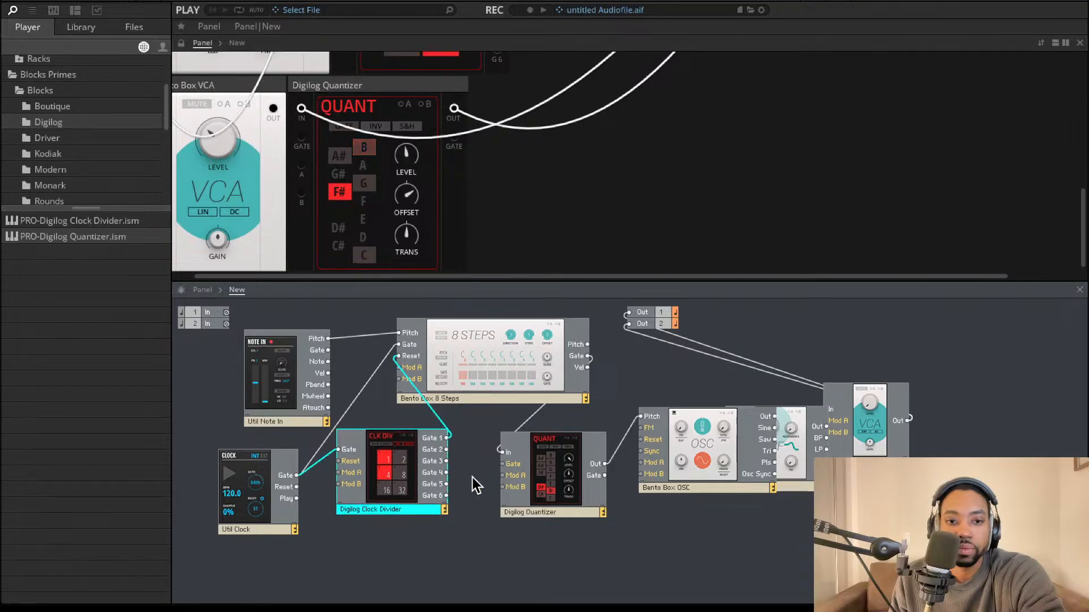
{"action": "left_click_drag", "start_coordinate": [288, 480], "coordinate": [294, 476]}
{"action": "left_click", "coordinate": [325, 464]}
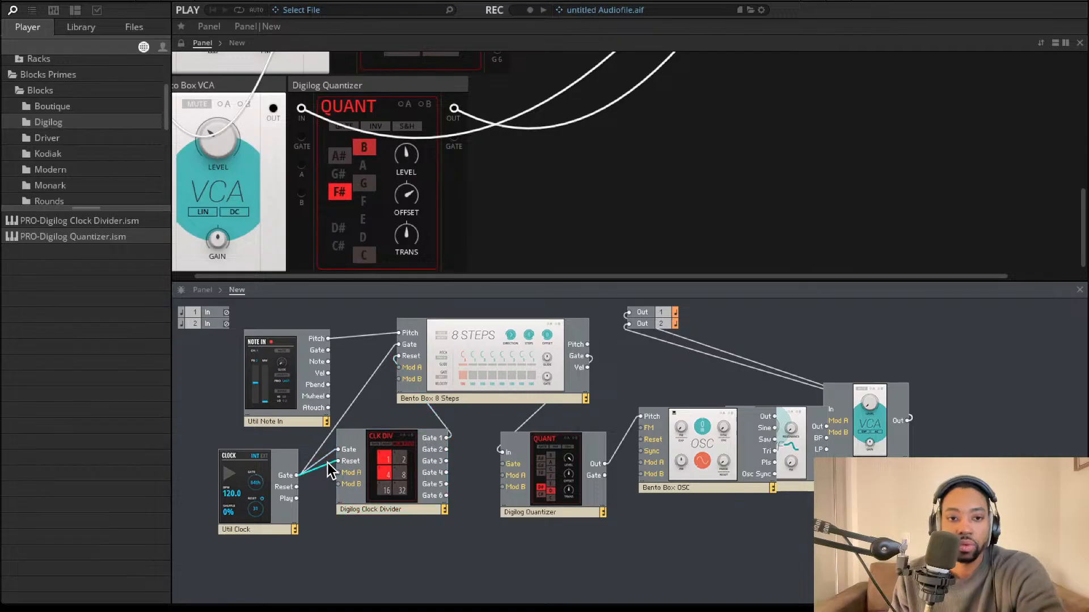
{"action": "key", "text": "Delete"}
{"action": "left_click_drag", "start_coordinate": [342, 463], "coordinate": [296, 486]}
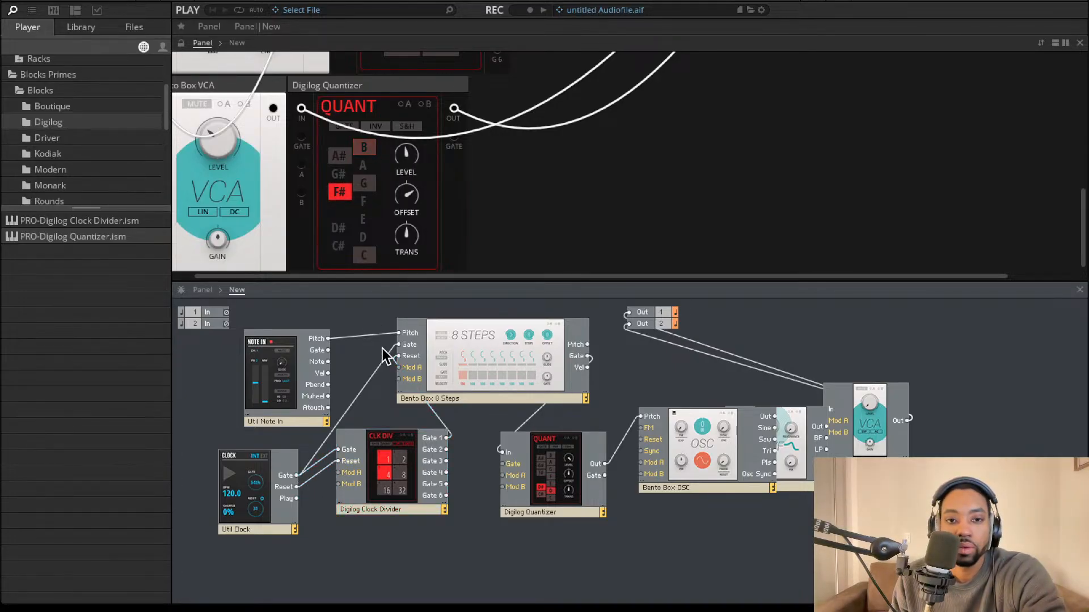
Wire 8 Steps' Pitch directly to OSC's Pitch, and rearrange 8 Steps, OSC and the Quantizer to free up space
{"action": "left_click_drag", "start_coordinate": [577, 348], "coordinate": [539, 346]}
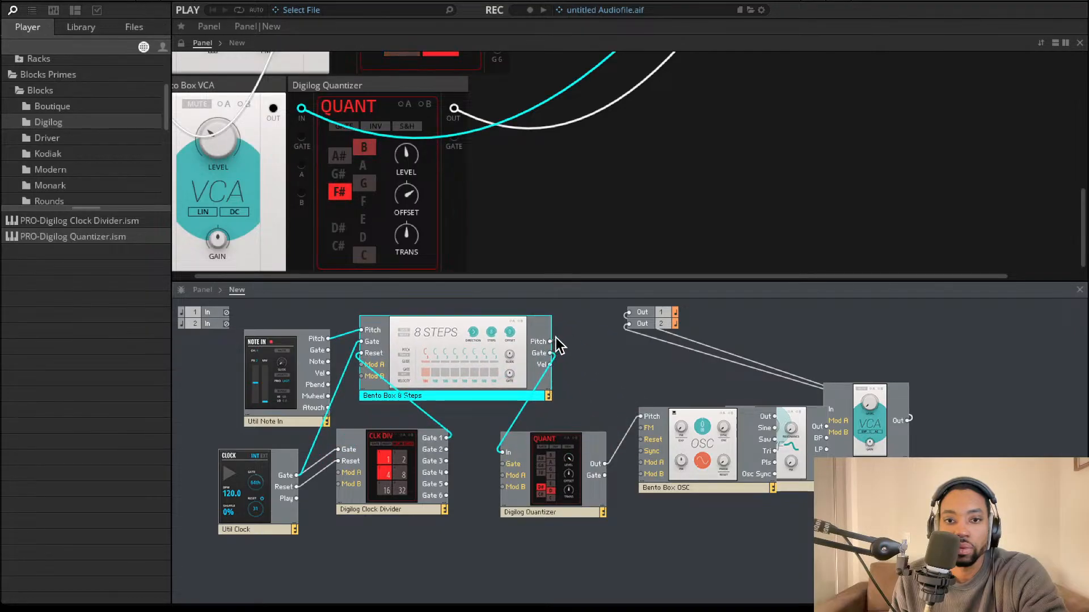
{"action": "left_click_drag", "start_coordinate": [645, 414], "coordinate": [644, 414]}
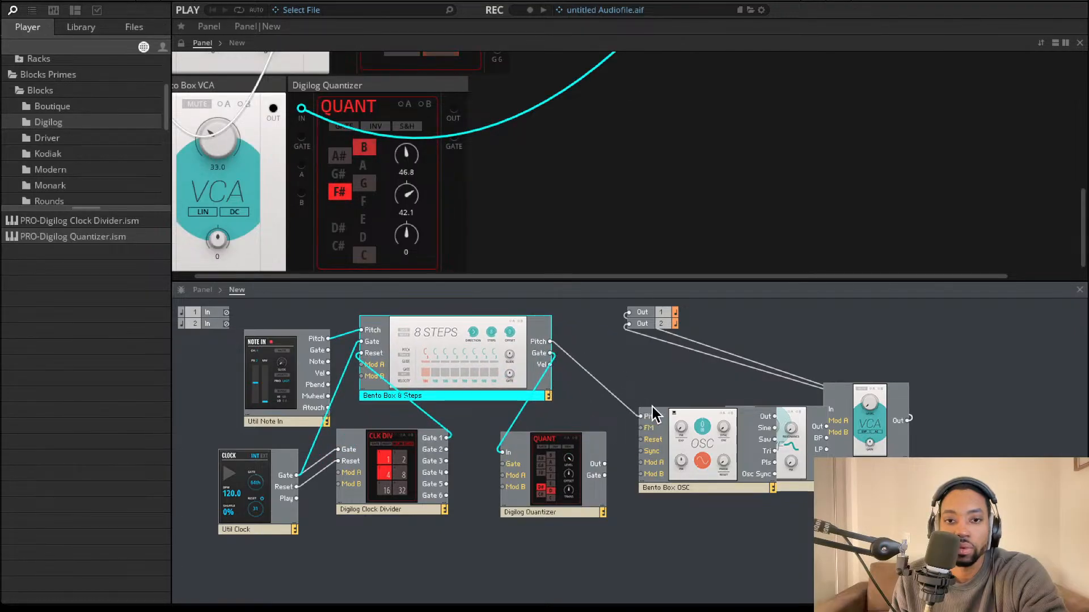
{"action": "left_click_drag", "start_coordinate": [577, 464], "coordinate": [808, 544]}
{"action": "left_click_drag", "start_coordinate": [703, 487], "coordinate": [606, 418]}
Wire OSC's Out to the Quantizer's In and place the Quantizer beneath OSC and SVF
{"action": "left_click_drag", "start_coordinate": [779, 524], "coordinate": [761, 519]}
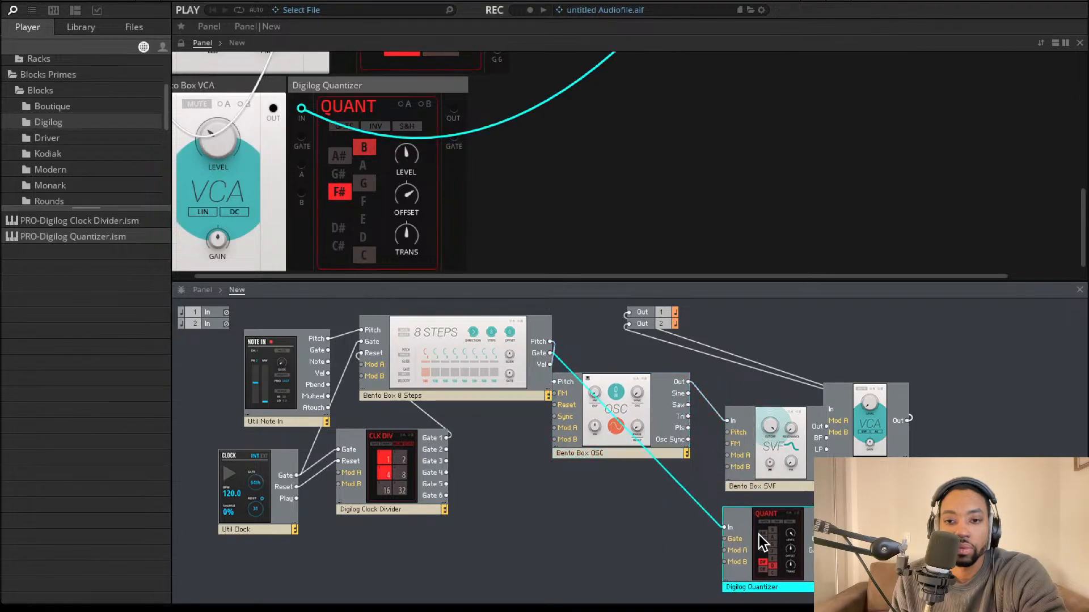
{"action": "left_click_drag", "start_coordinate": [698, 404], "coordinate": [688, 382]}
{"action": "left_click_drag", "start_coordinate": [823, 550], "coordinate": [700, 537]}
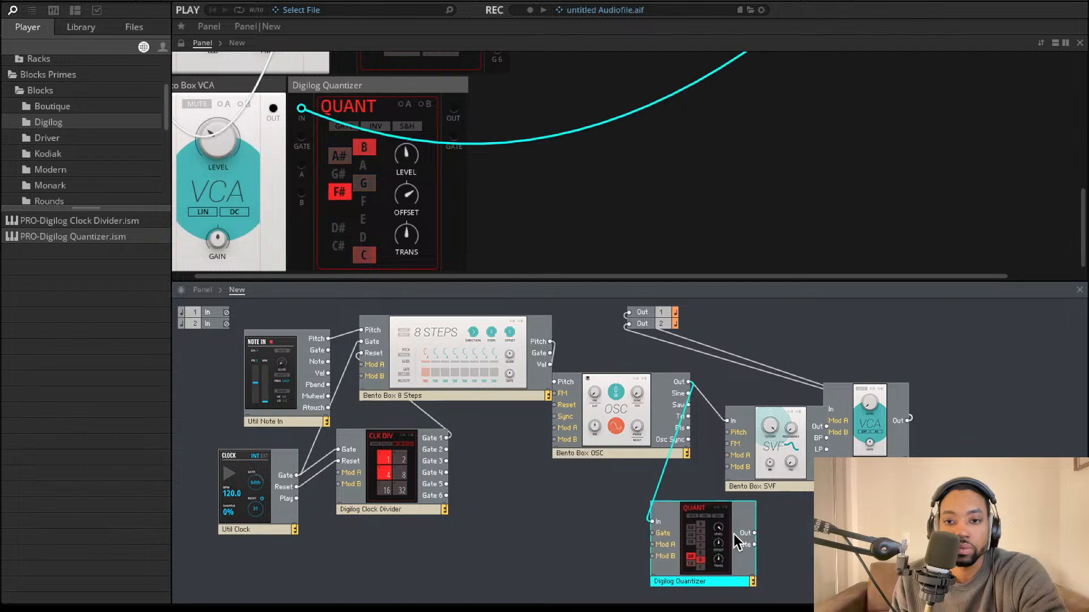
Wire the Quantizer's Out to SVF's In, set the Quantizer's level to 61.7, and place the two blocks side by side
{"action": "left_click_drag", "start_coordinate": [771, 485], "coordinate": [728, 421]}
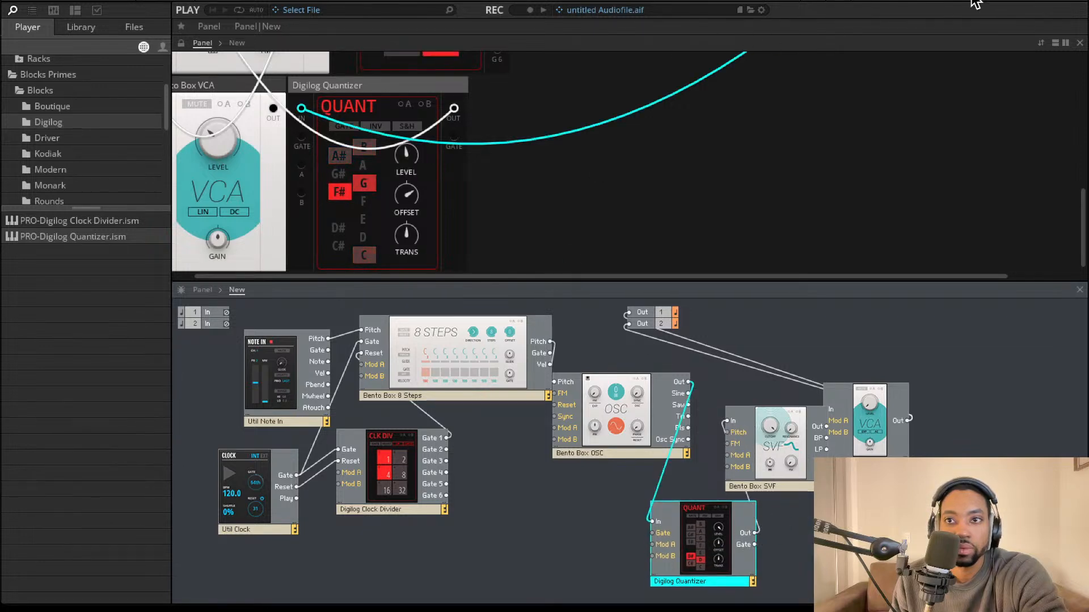
{"action": "left_click_drag", "start_coordinate": [406, 156], "coordinate": [417, 205]}
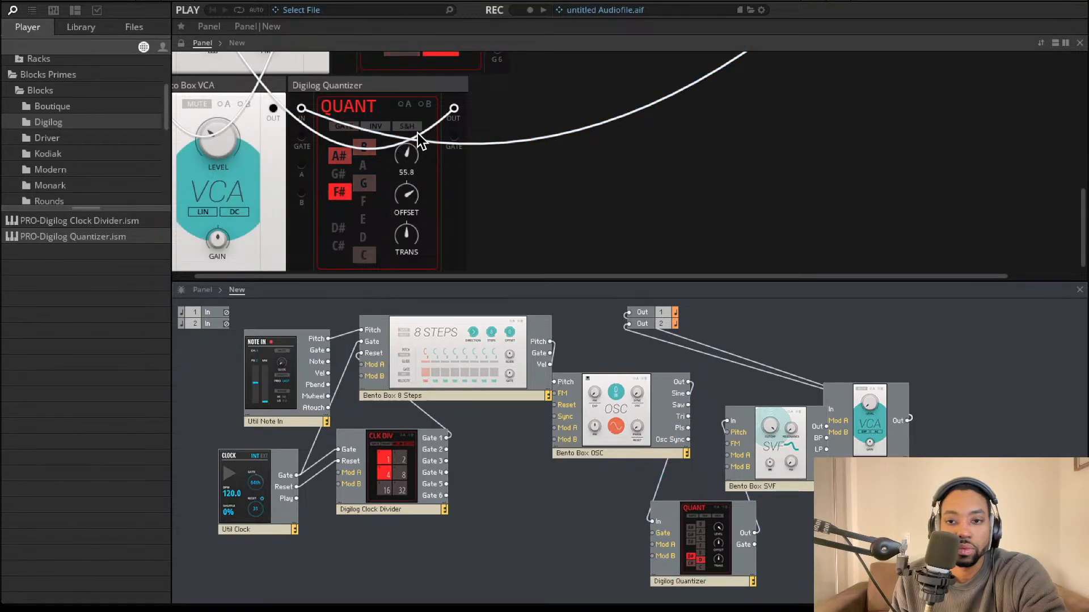
{"action": "left_click_drag", "start_coordinate": [739, 417], "coordinate": [798, 508]}
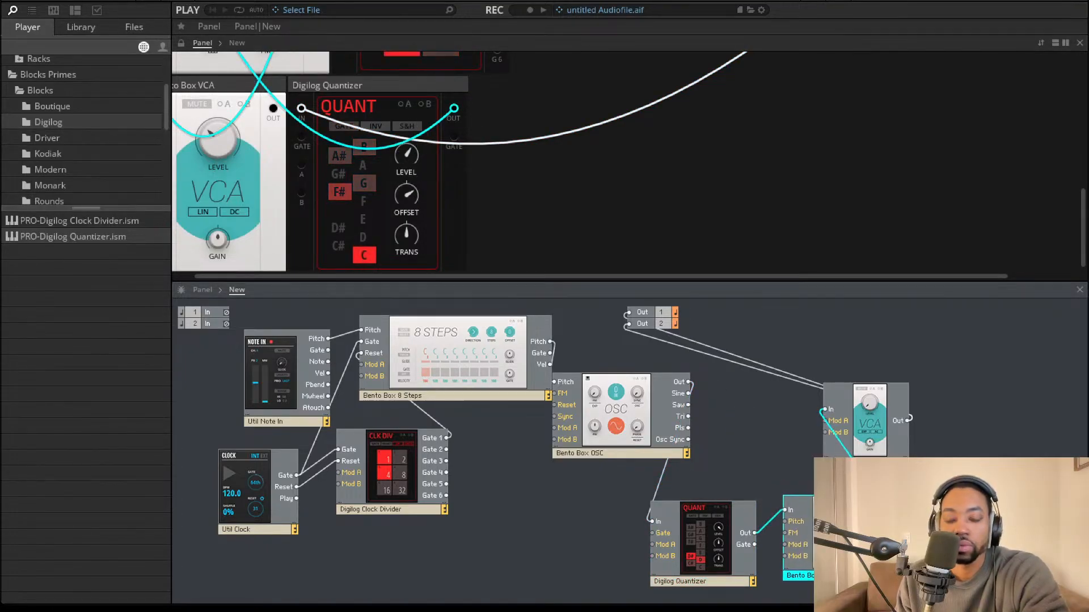
{"action": "mouse_move", "coordinate": [720, 532]}
{"action": "left_mouse_down"}
{"action": "mouse_move", "coordinate": [738, 444]}
{"action": "mouse_move", "coordinate": [757, 486]}
{"action": "mouse_move", "coordinate": [724, 519]}
{"action": "left_mouse_up"}
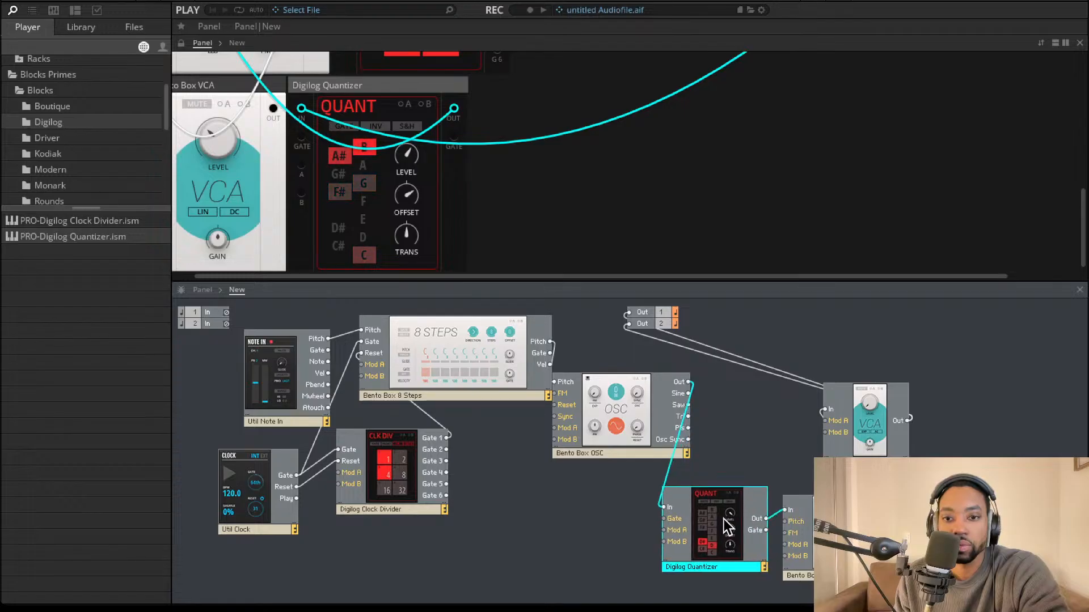
Delete the OSC-to-Quantizer and Quantizer-to-SVF cables, and move the Quantizer beneath 8 Steps
{"action": "left_click", "coordinate": [672, 474]}
{"action": "key", "text": "Delete"}
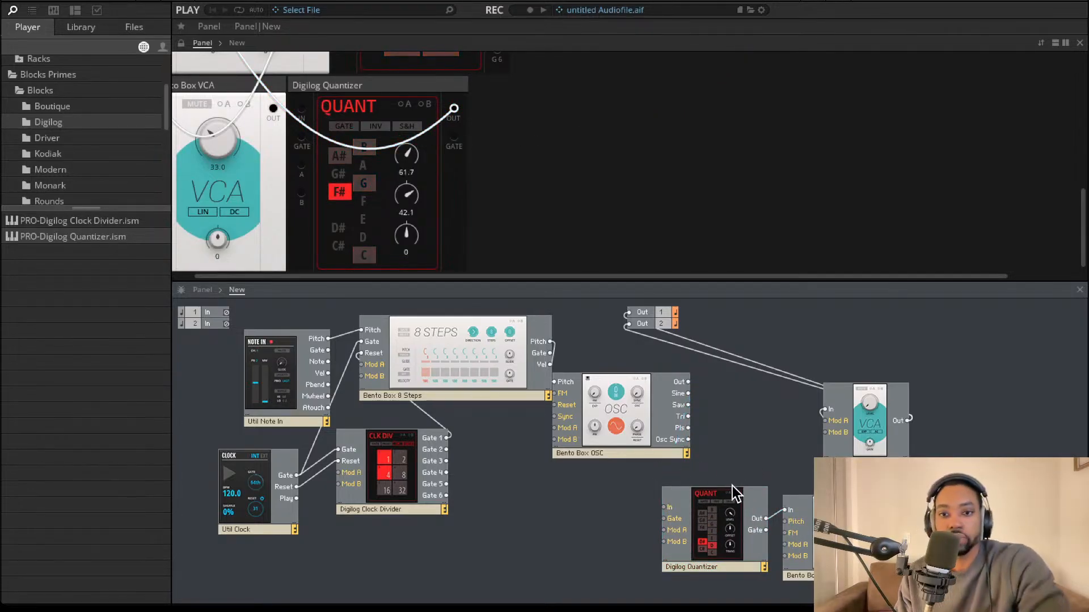
{"action": "left_click_drag", "start_coordinate": [738, 513], "coordinate": [553, 519]}
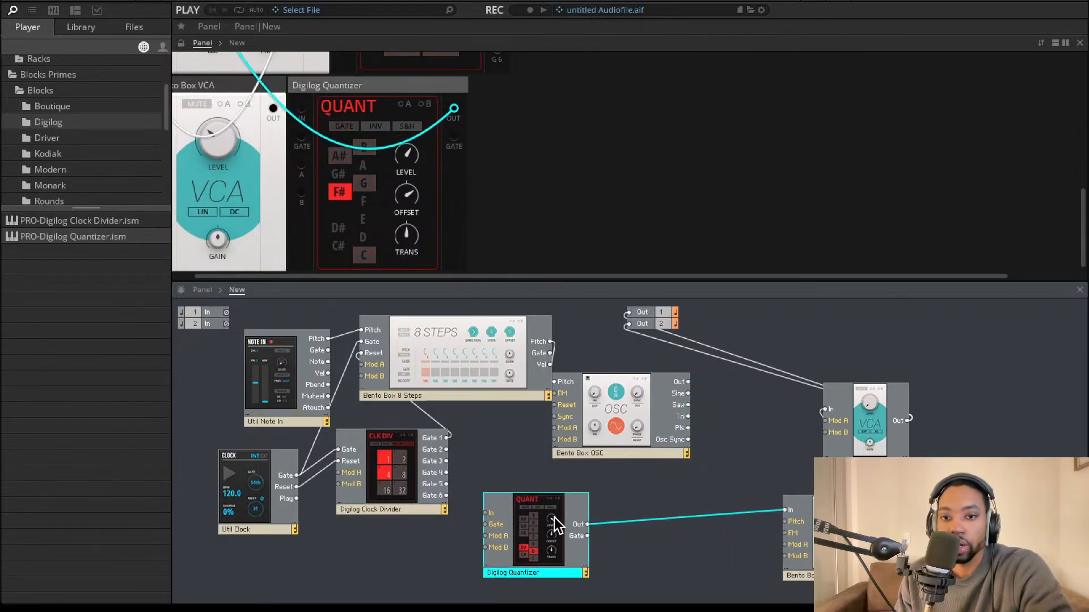
{"action": "left_click", "coordinate": [674, 516]}
{"action": "key", "text": "Delete"}
Move OSC closer to SVF and wire OSC's Out directly to SVF's In
{"action": "left_click_drag", "start_coordinate": [633, 449], "coordinate": [724, 481]}
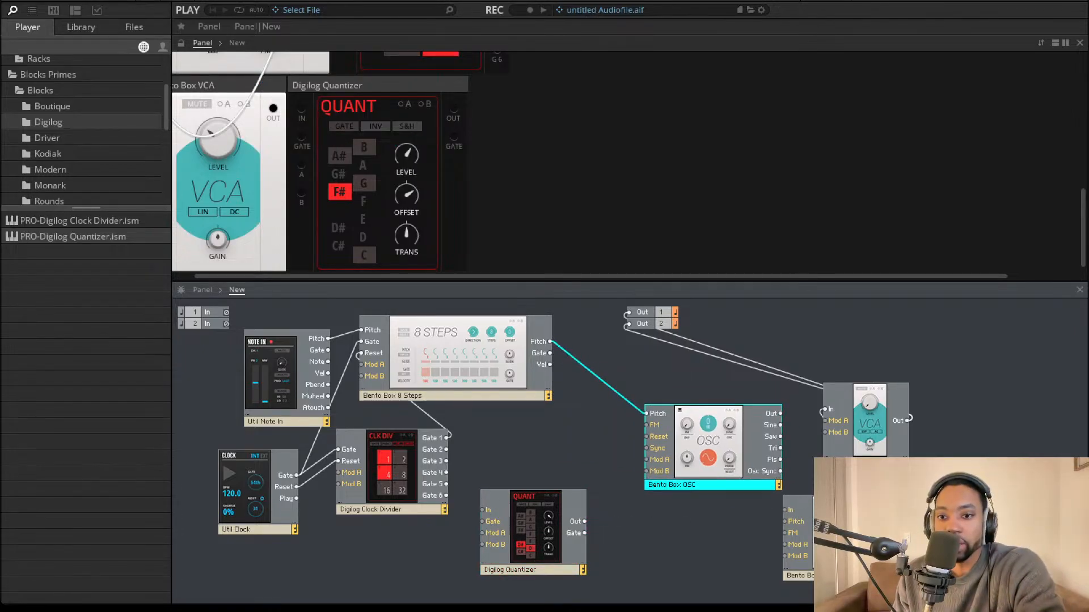
{"action": "left_click_drag", "start_coordinate": [799, 575], "coordinate": [799, 561]}
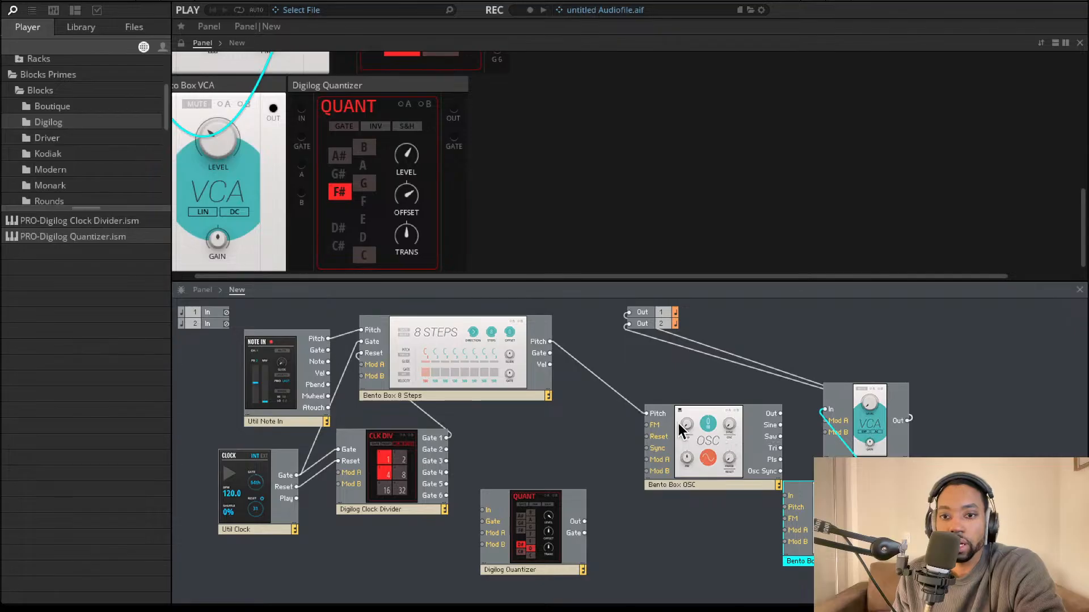
{"action": "left_click_drag", "start_coordinate": [693, 423], "coordinate": [621, 409]}
{"action": "left_click_drag", "start_coordinate": [652, 444], "coordinate": [732, 465]}
Move the Quantizer past the VCA and try to wire the VCA's Out to the Quantizer's In
{"action": "left_click_drag", "start_coordinate": [541, 521], "coordinate": [583, 457]}
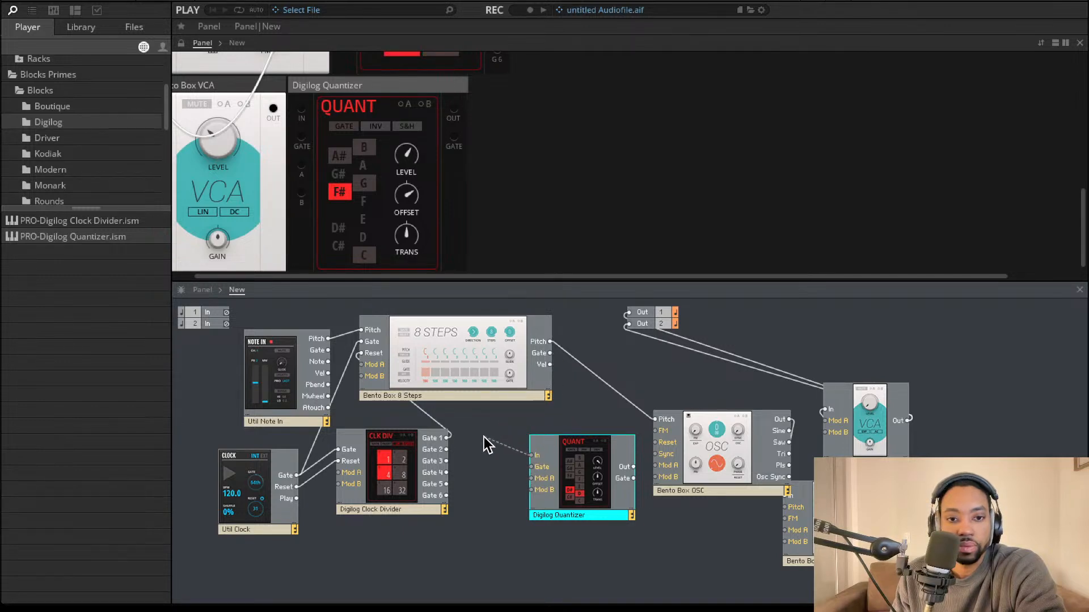
{"action": "left_click_drag", "start_coordinate": [479, 440], "coordinate": [480, 440]}
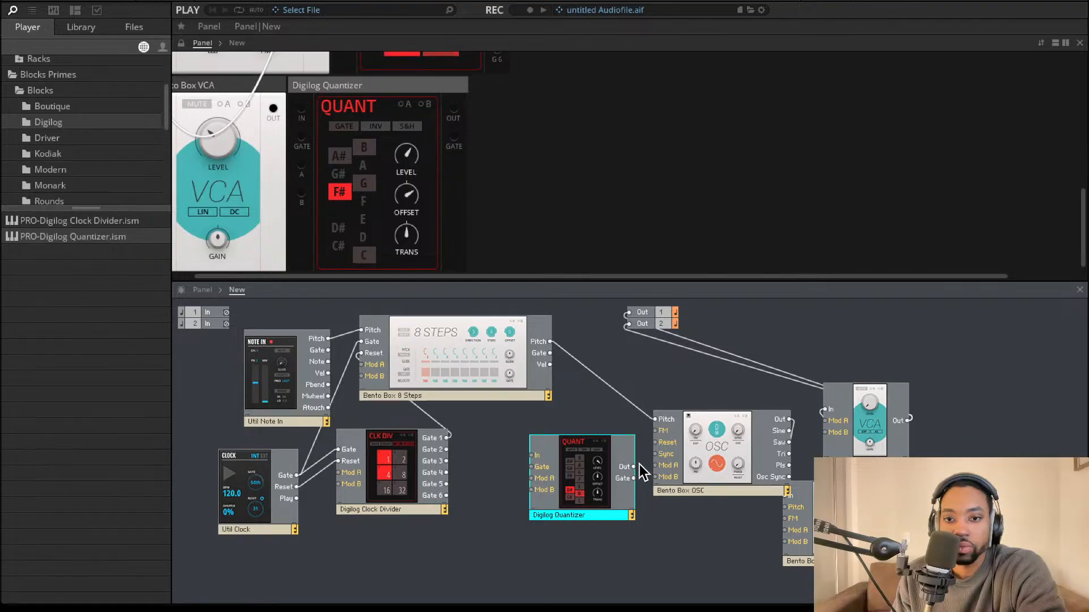
{"action": "left_click_drag", "start_coordinate": [596, 472], "coordinate": [1023, 430]}
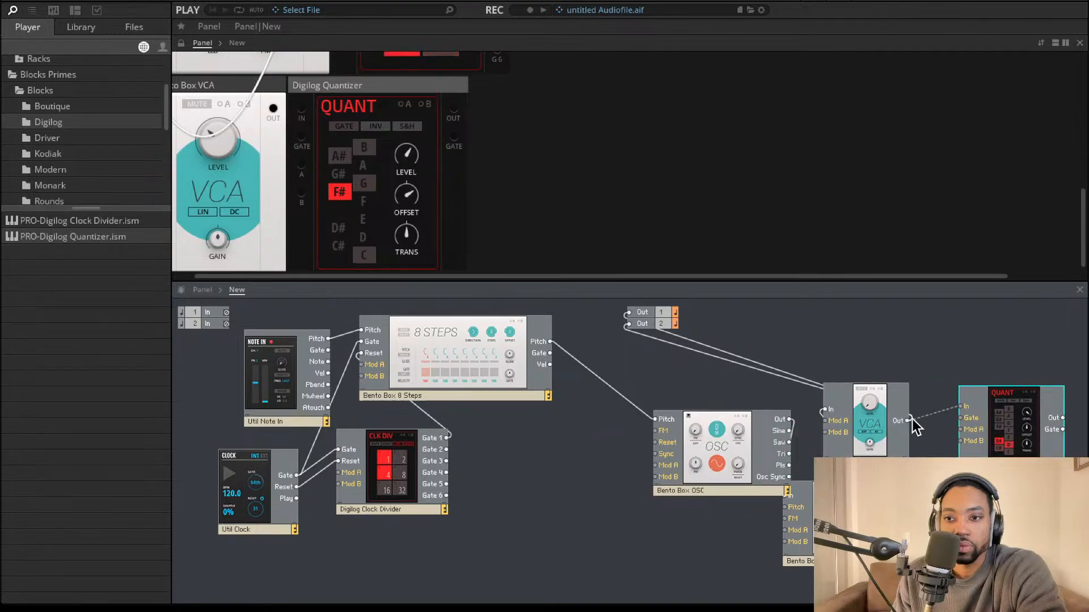
{"action": "left_click_drag", "start_coordinate": [903, 420], "coordinate": [921, 437]}
Bring OSC and SVF closer to 8 Steps, and wire SVF's Out to the In of the Quantizer placed beside it
{"action": "left_click_drag", "start_coordinate": [854, 494], "coordinate": [786, 498]}
{"action": "left_click_drag", "start_coordinate": [695, 445], "coordinate": [565, 454]}
{"action": "left_click_drag", "start_coordinate": [709, 485], "coordinate": [716, 497]}
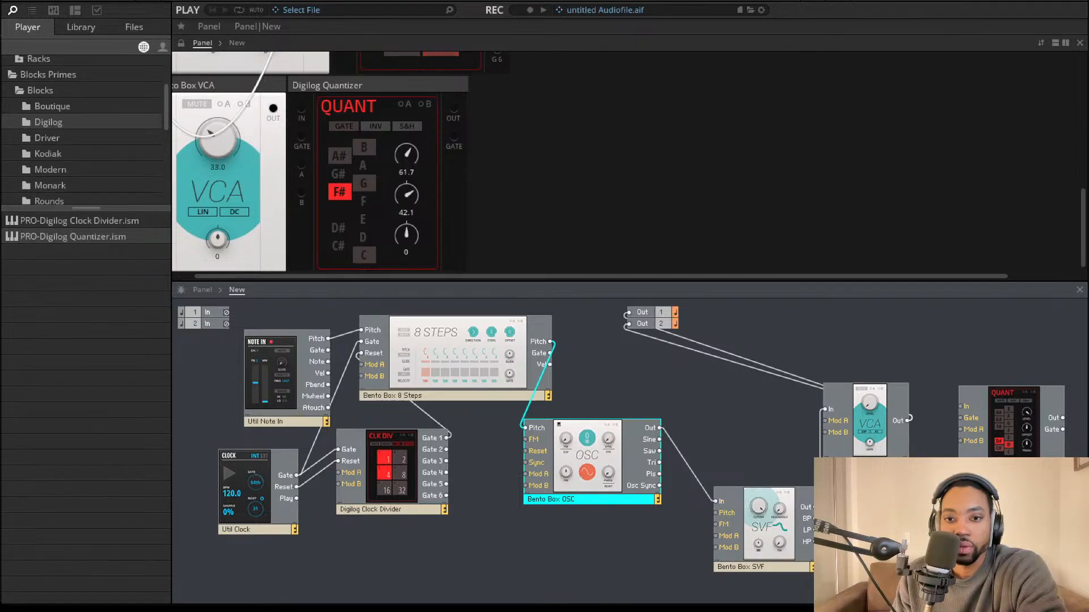
{"action": "left_click_drag", "start_coordinate": [788, 511], "coordinate": [706, 506]}
{"action": "left_click_drag", "start_coordinate": [662, 527], "coordinate": [673, 525]}
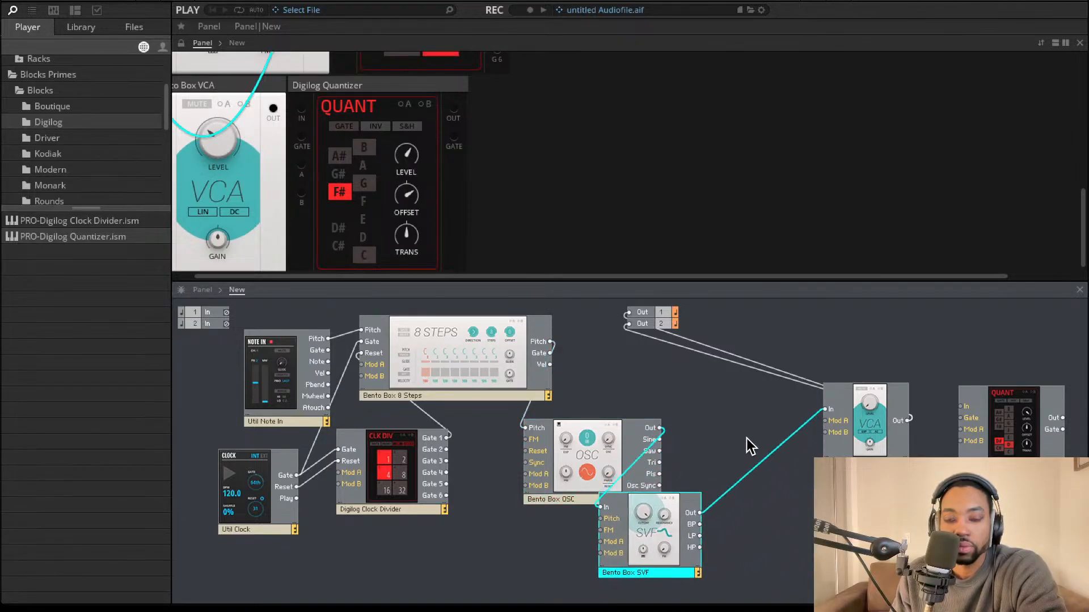
{"action": "left_click_drag", "start_coordinate": [999, 427], "coordinate": [800, 534]}
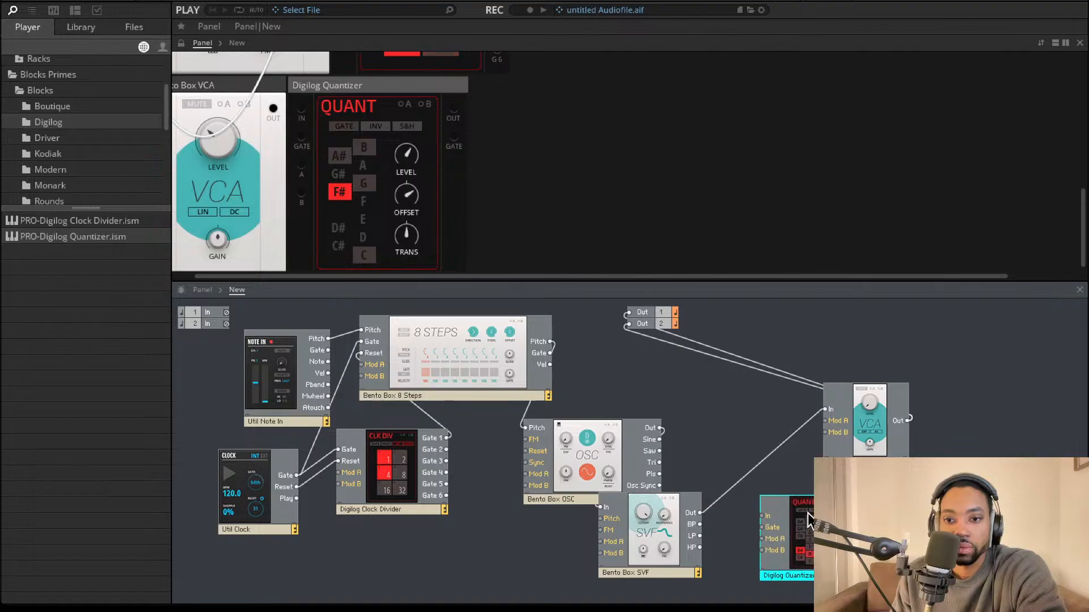
{"action": "left_click_drag", "start_coordinate": [707, 517], "coordinate": [762, 513]}
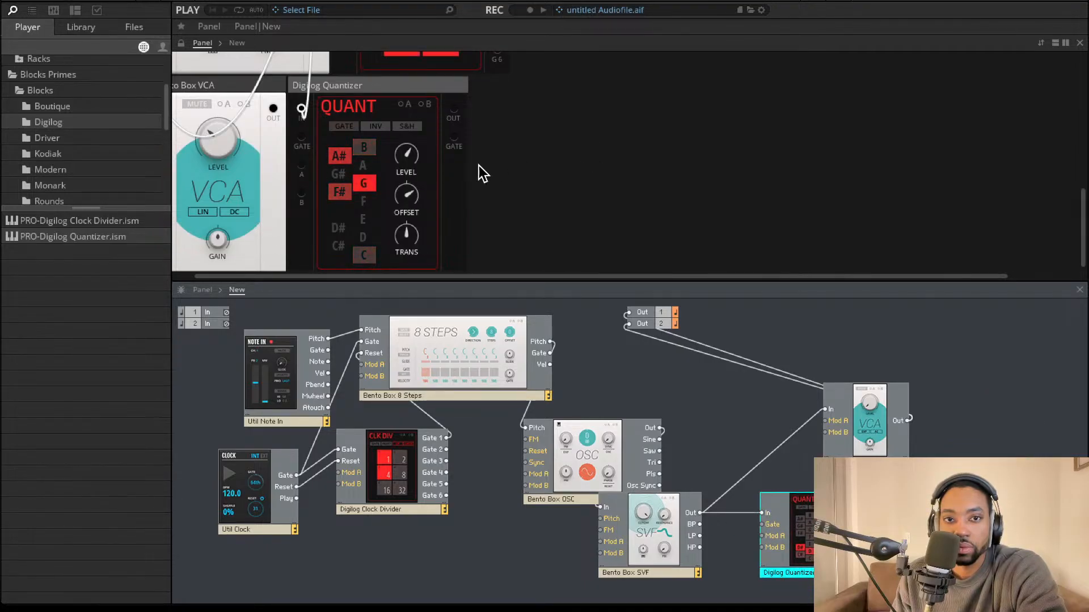
Wire the Quantizer's Out to the VCA's In, and set its level to 83.5, offset to -86.7 and transpose to 26
{"action": "left_click_drag", "start_coordinate": [407, 157], "coordinate": [447, 126]}
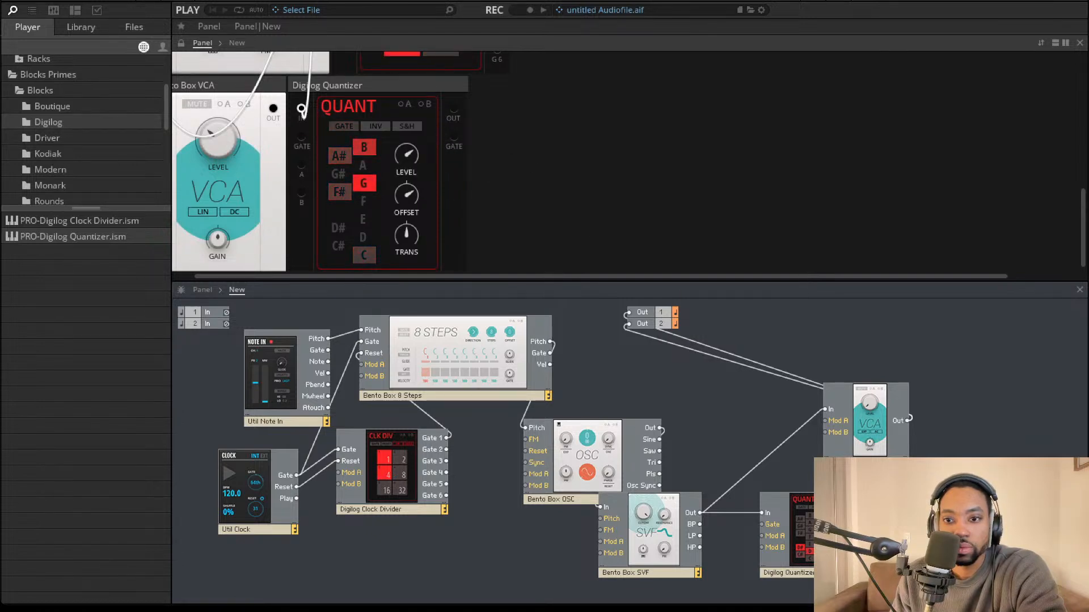
{"action": "left_click_drag", "start_coordinate": [864, 524], "coordinate": [841, 410]}
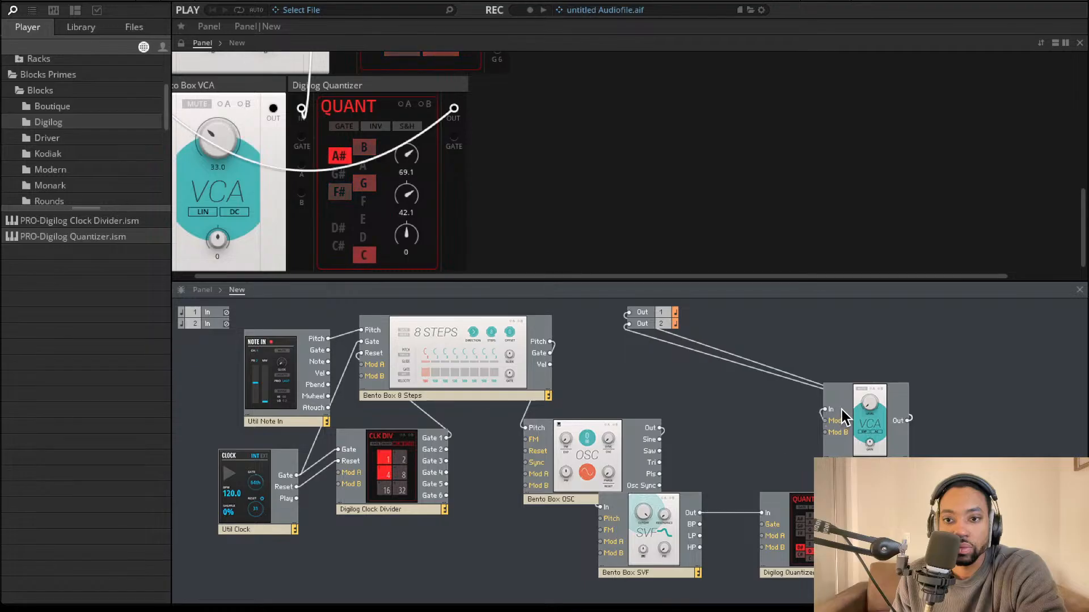
{"action": "mouse_move", "coordinate": [426, 142]}
{"action": "left_mouse_down"}
{"action": "mouse_move", "coordinate": [407, 200]}
{"action": "mouse_move", "coordinate": [425, 131]}
{"action": "left_mouse_up"}
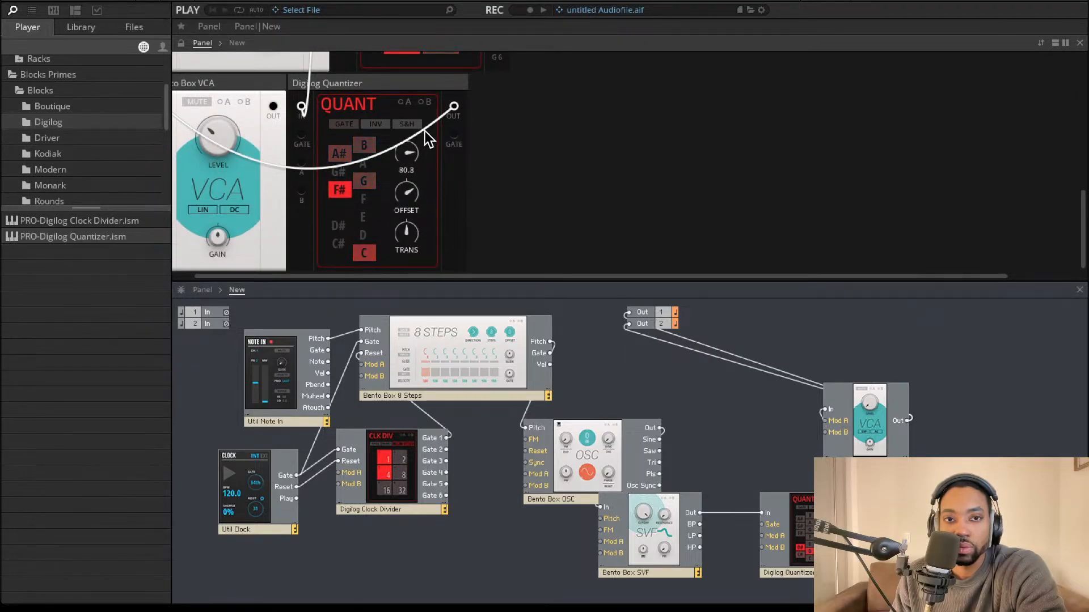
{"action": "left_click", "coordinate": [347, 125]}
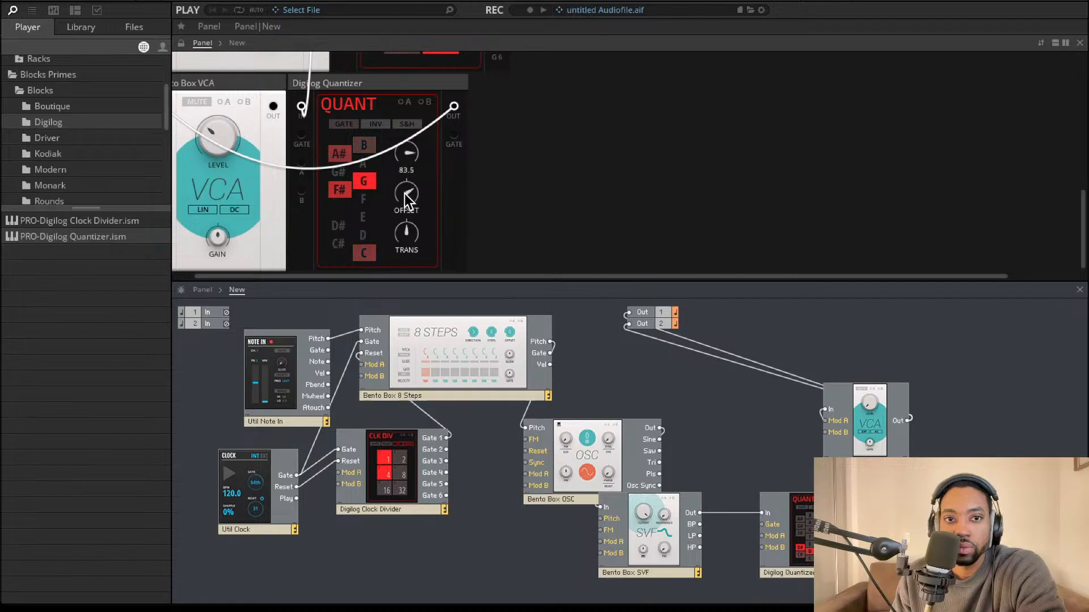
{"action": "left_click_drag", "start_coordinate": [405, 194], "coordinate": [434, 167]}
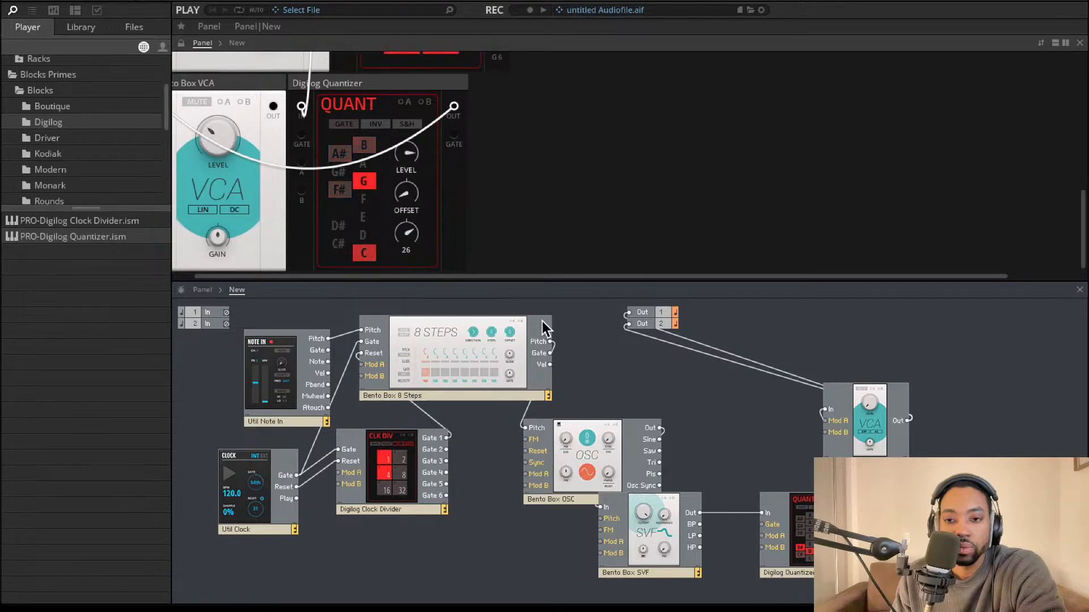
Move SVF above OSC with the Quantizer nearby, enable the Quantizer's F note and S&H, and set its level to 73.8
{"action": "left_click_drag", "start_coordinate": [793, 508], "coordinate": [762, 454]}
{"action": "left_click_drag", "start_coordinate": [634, 518], "coordinate": [653, 373]}
{"action": "left_click", "coordinate": [363, 201]}
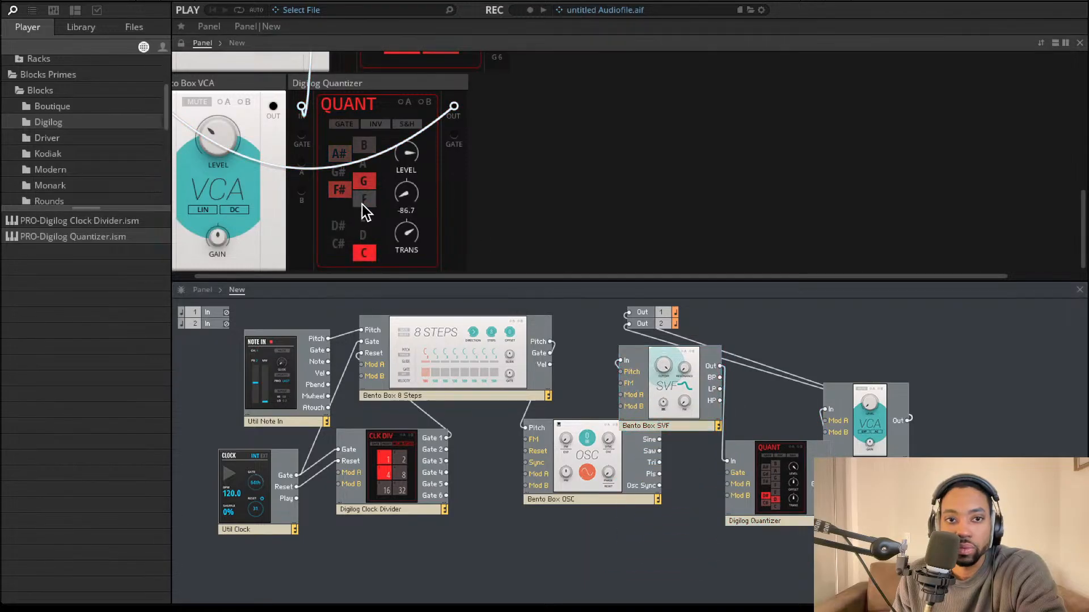
{"action": "left_click_drag", "start_coordinate": [409, 199], "coordinate": [412, 133]}
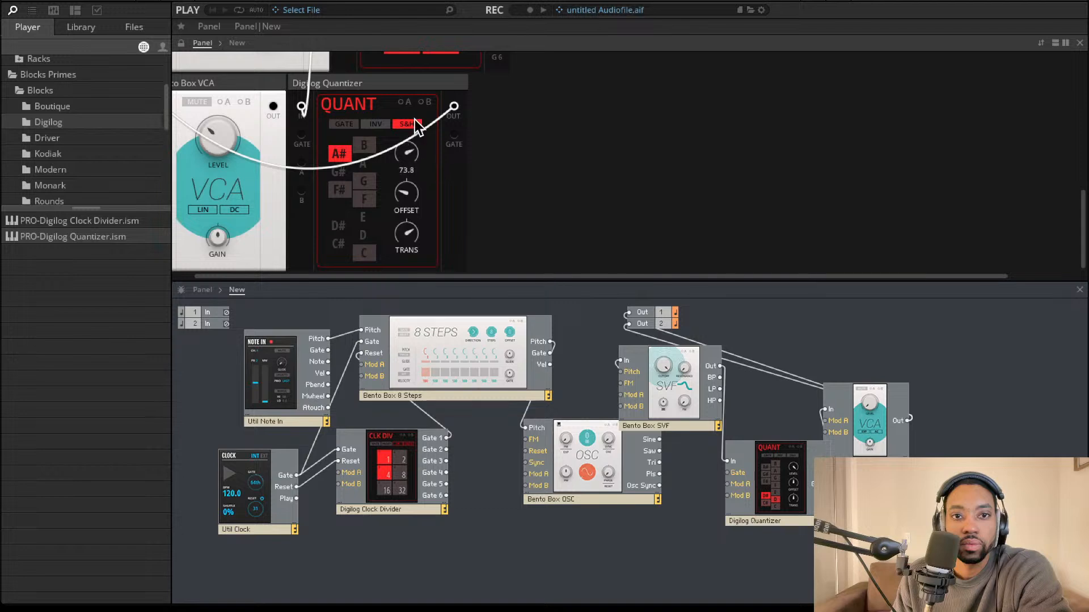
{"action": "left_click", "coordinate": [343, 125]}
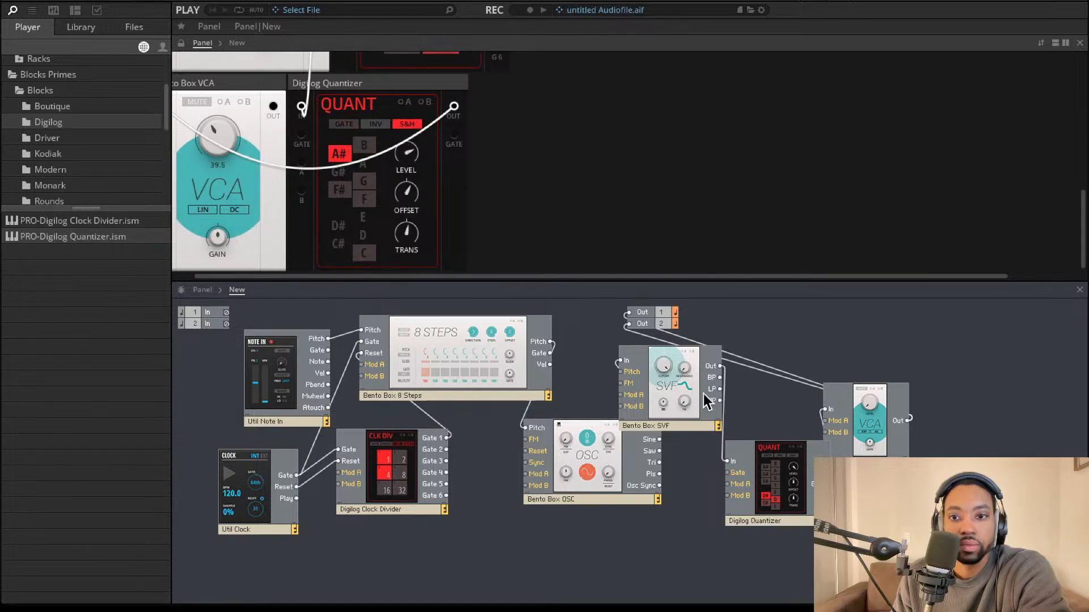
Wire 8 Steps' Gate to the Quantizer's Gate and set the Quantizer's offset to 66.4
{"action": "left_click_drag", "start_coordinate": [798, 491], "coordinate": [756, 479]}
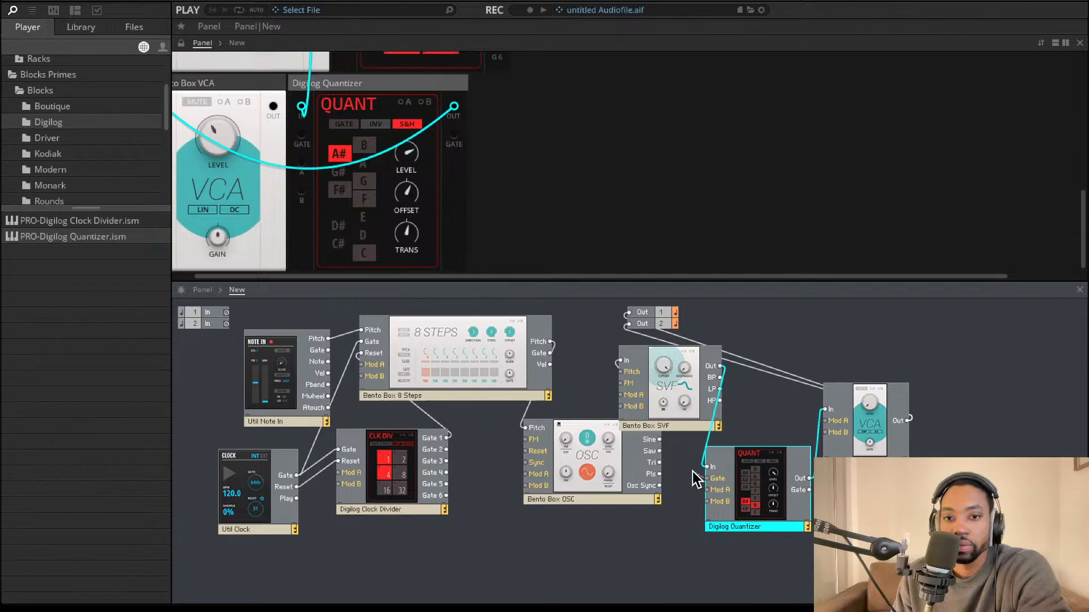
{"action": "left_click_drag", "start_coordinate": [584, 388], "coordinate": [550, 352]}
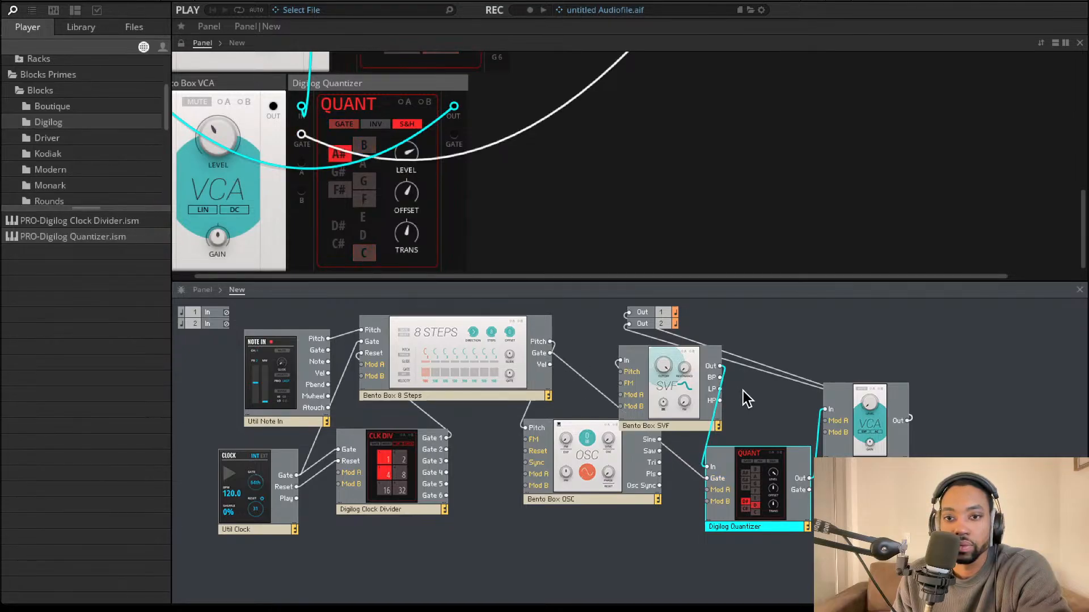
{"action": "left_click_drag", "start_coordinate": [407, 190], "coordinate": [408, 145]}
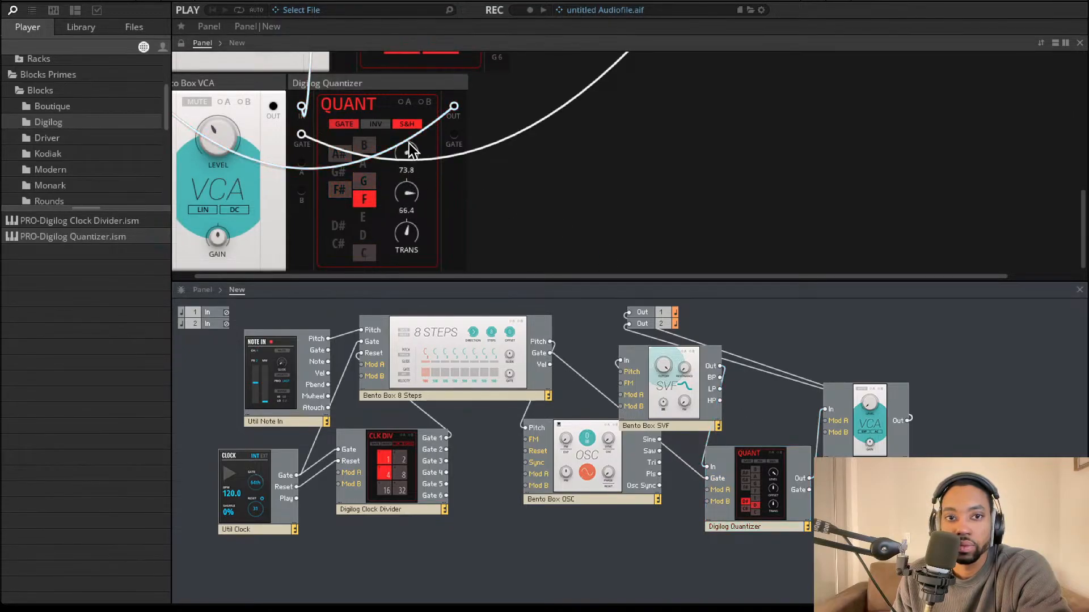
Wire SVF's Out directly to the VCA's In and delete the SVF-to-Quantizer cable
{"action": "left_click_drag", "start_coordinate": [687, 383], "coordinate": [834, 408]}
{"action": "left_click_drag", "start_coordinate": [654, 385], "coordinate": [731, 384]}
{"action": "left_click", "coordinate": [717, 438]}
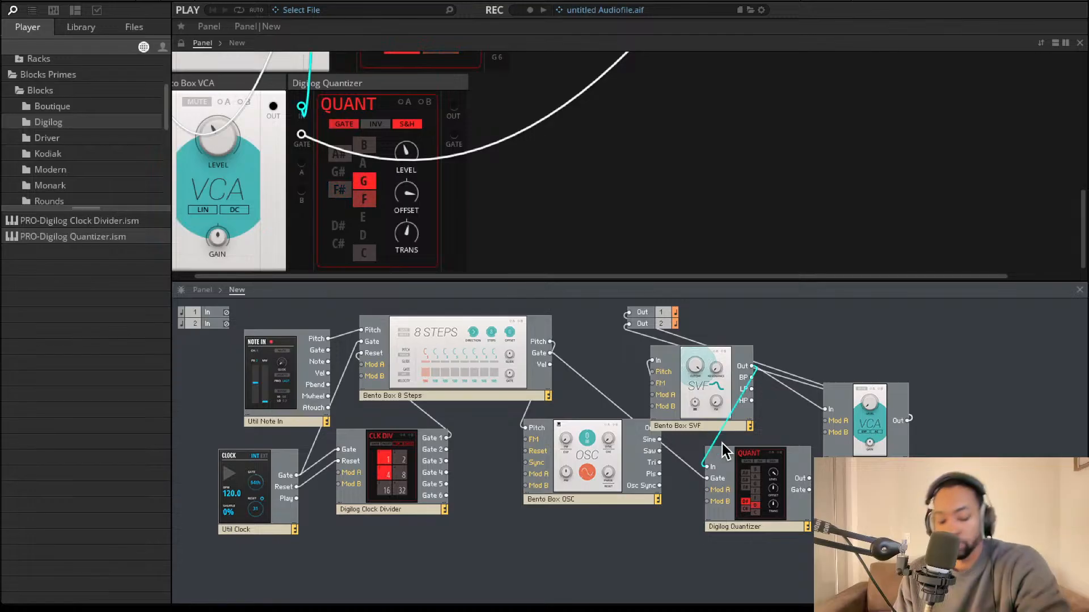
{"action": "key", "text": "Delete"}
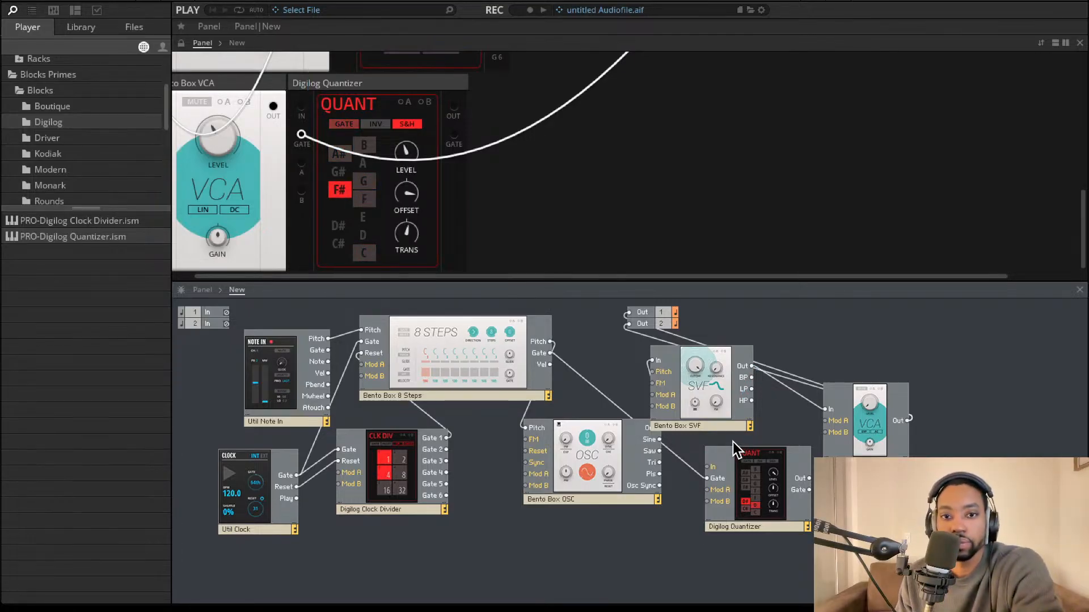
Place the Quantizer before OSC and SVF, wire its Gate output to OSC's Reset, and adjust its level
{"action": "left_click_drag", "start_coordinate": [746, 474], "coordinate": [470, 485]}
{"action": "left_click_drag", "start_coordinate": [729, 391], "coordinate": [781, 442]}
{"action": "left_click_drag", "start_coordinate": [607, 444], "coordinate": [648, 426]}
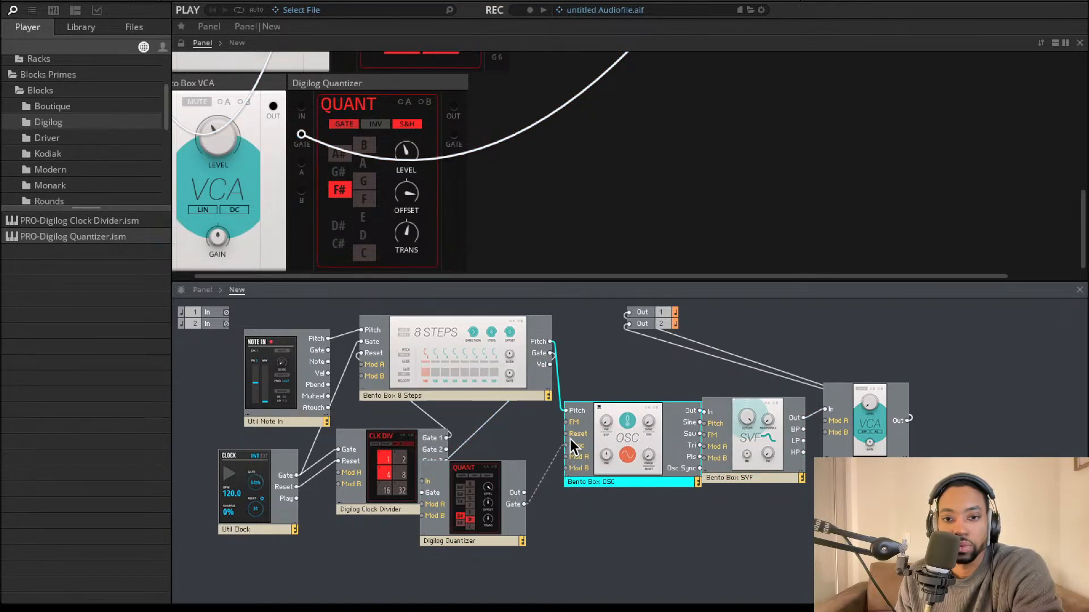
{"action": "left_click_drag", "start_coordinate": [487, 489], "coordinate": [525, 457]}
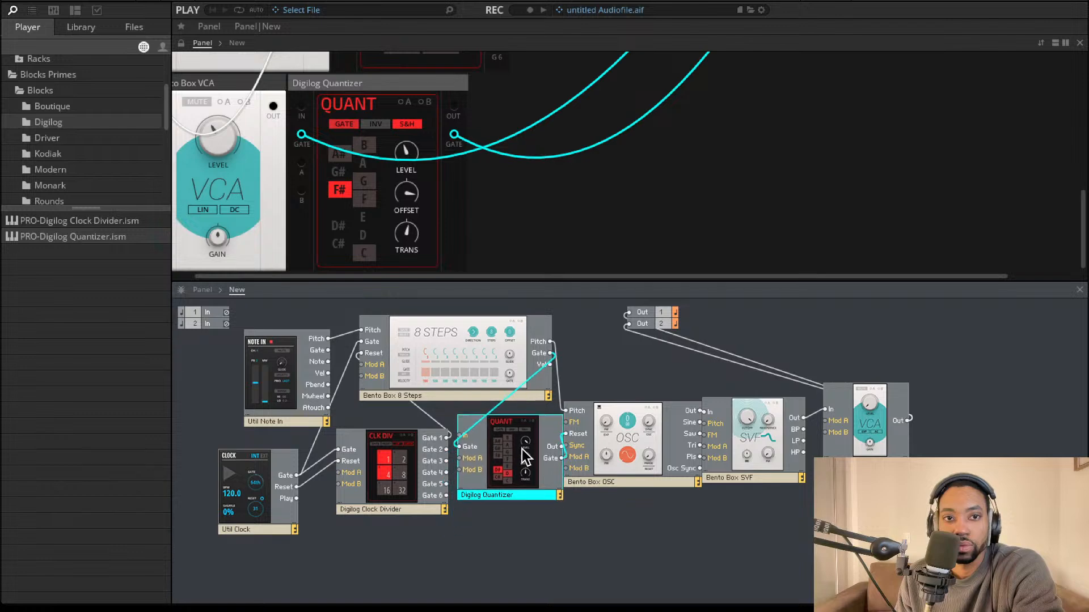
{"action": "left_click_drag", "start_coordinate": [407, 175], "coordinate": [409, 105]}
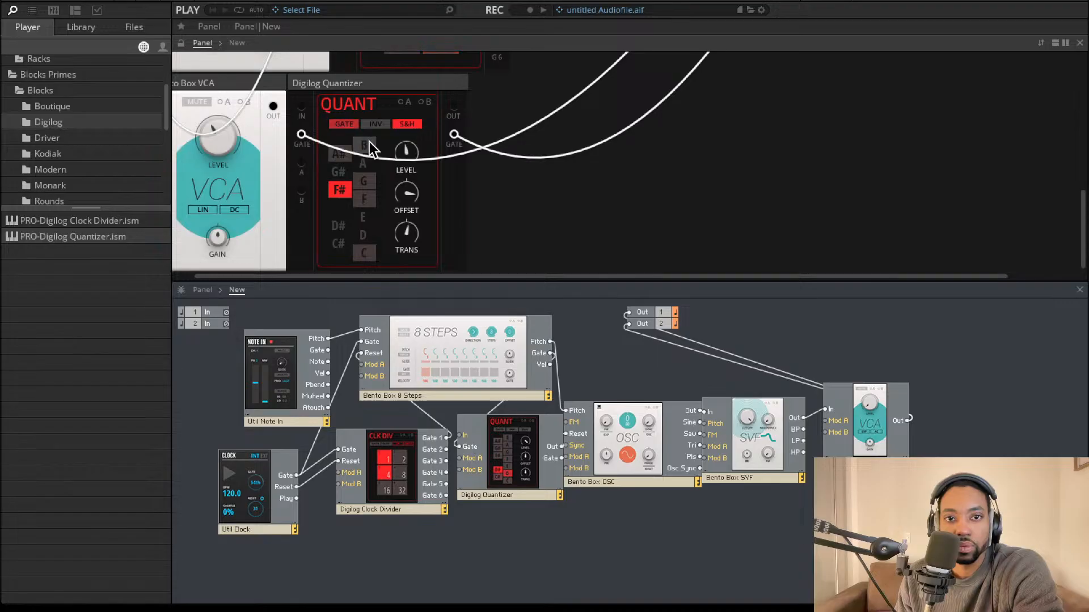
Delete the cable from the Quantizer's Gate to OSC's Reset, and reposition OSC and the Quantizer side by side
{"action": "left_click_drag", "start_coordinate": [531, 490], "coordinate": [502, 533]}
{"action": "left_click", "coordinate": [551, 482]}
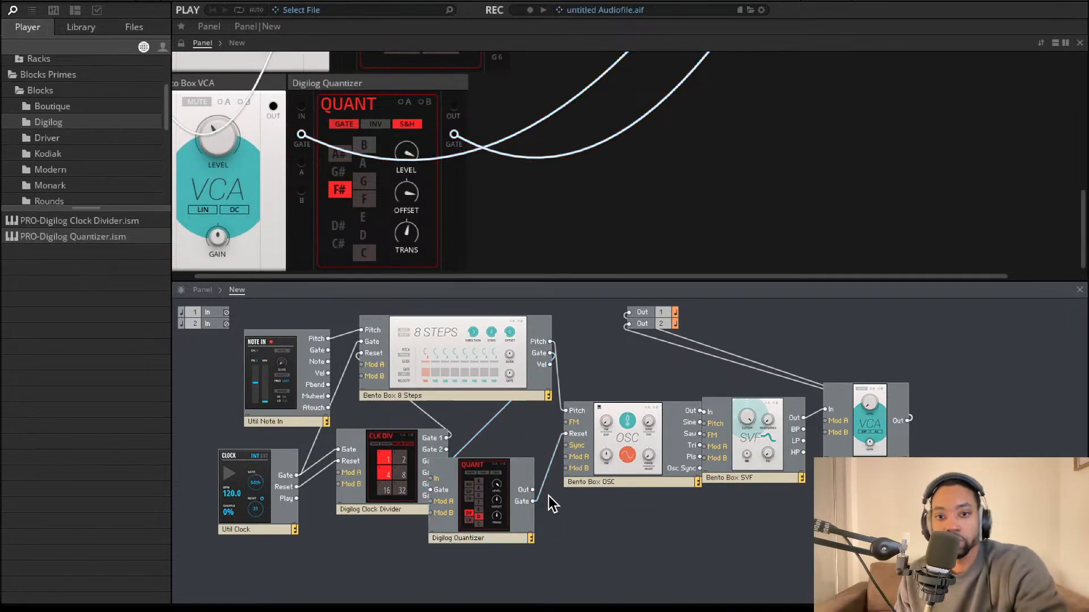
{"action": "key", "text": "Delete"}
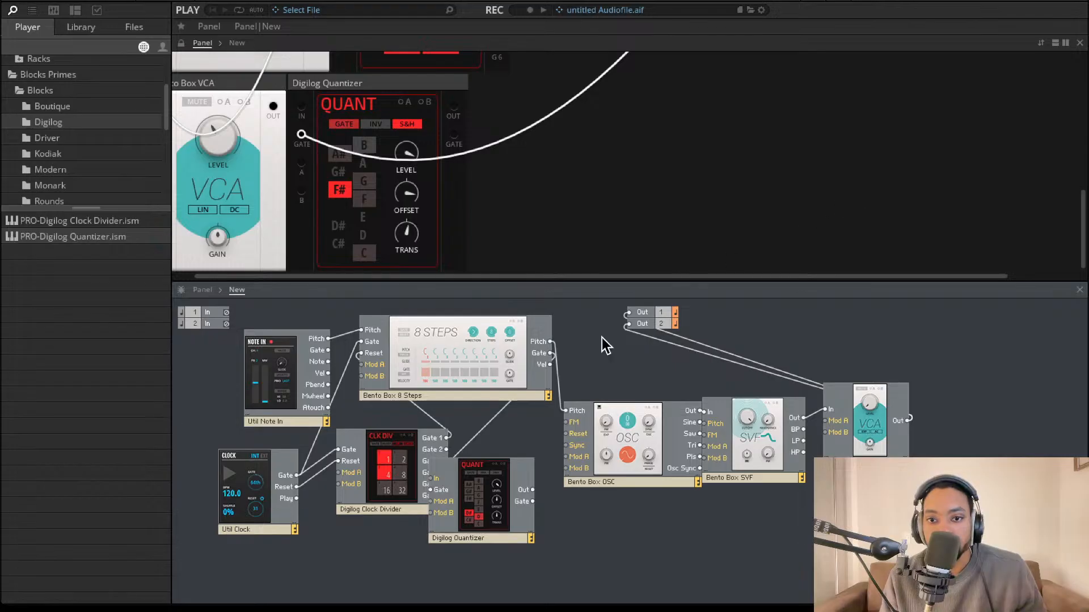
{"action": "left_click_drag", "start_coordinate": [679, 424], "coordinate": [648, 482]}
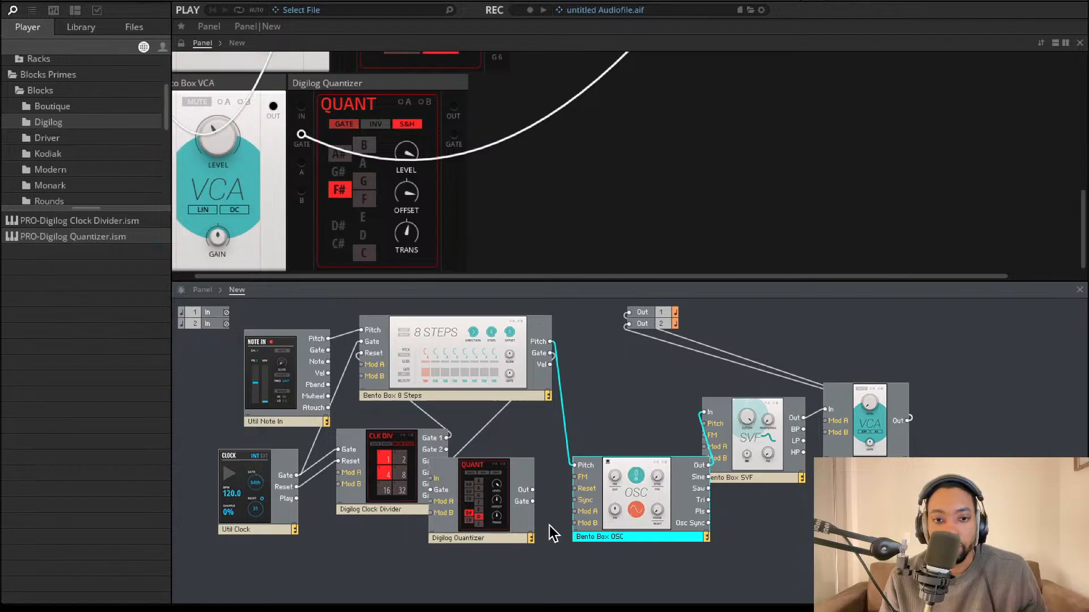
{"action": "left_click_drag", "start_coordinate": [528, 484], "coordinate": [569, 490]}
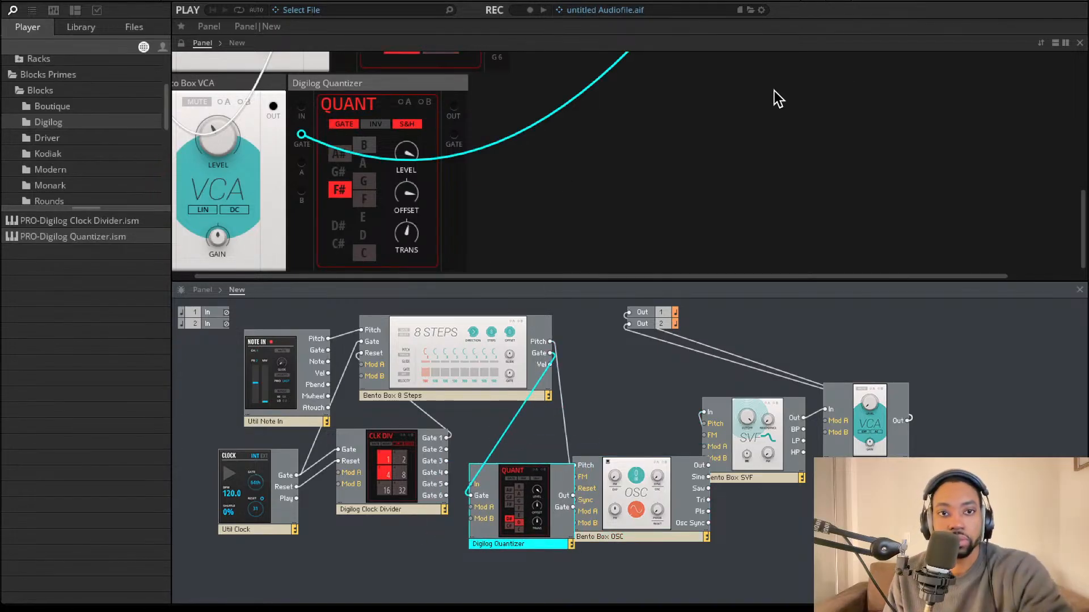
Examine the Clock Divider's division cells against the gate and velocity rows of the 8 Steps sequencer
{"action": "scroll", "coordinate": [621, 170], "scroll_direction": "up", "scroll_amount": 5}
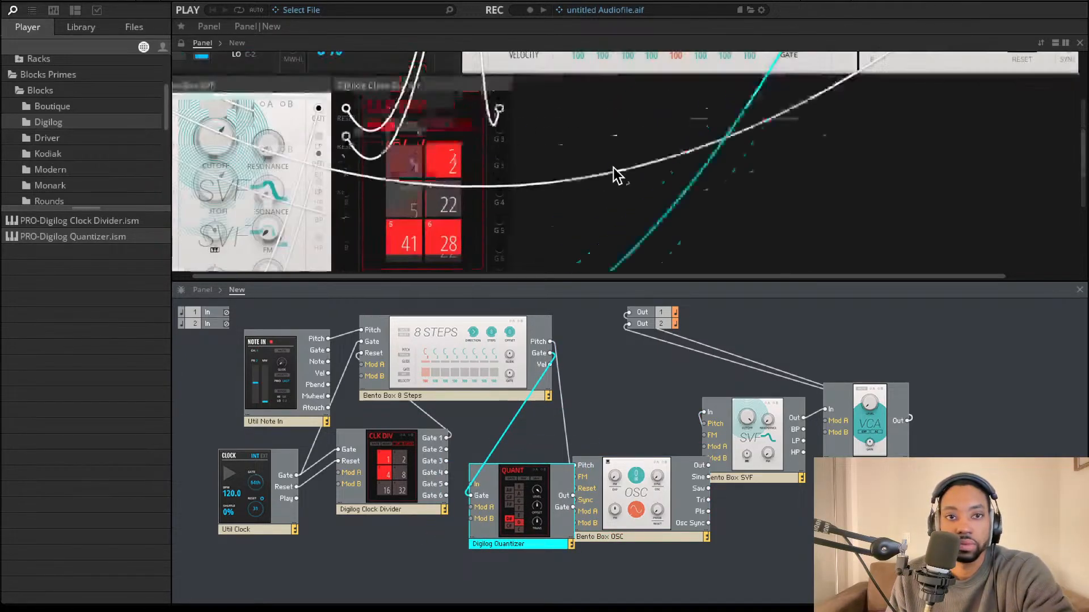
{"action": "scroll", "coordinate": [605, 168], "scroll_direction": "down", "scroll_amount": 1}
{"action": "scroll", "coordinate": [604, 168], "scroll_direction": "left", "scroll_amount": 1}
{"action": "left_click", "coordinate": [433, 215]}
{"action": "left_click_drag", "start_coordinate": [432, 213], "coordinate": [433, 196]}
{"action": "scroll", "coordinate": [554, 170], "scroll_direction": "up", "scroll_amount": 5}
{"action": "scroll", "coordinate": [559, 173], "scroll_direction": "down", "scroll_amount": 5}
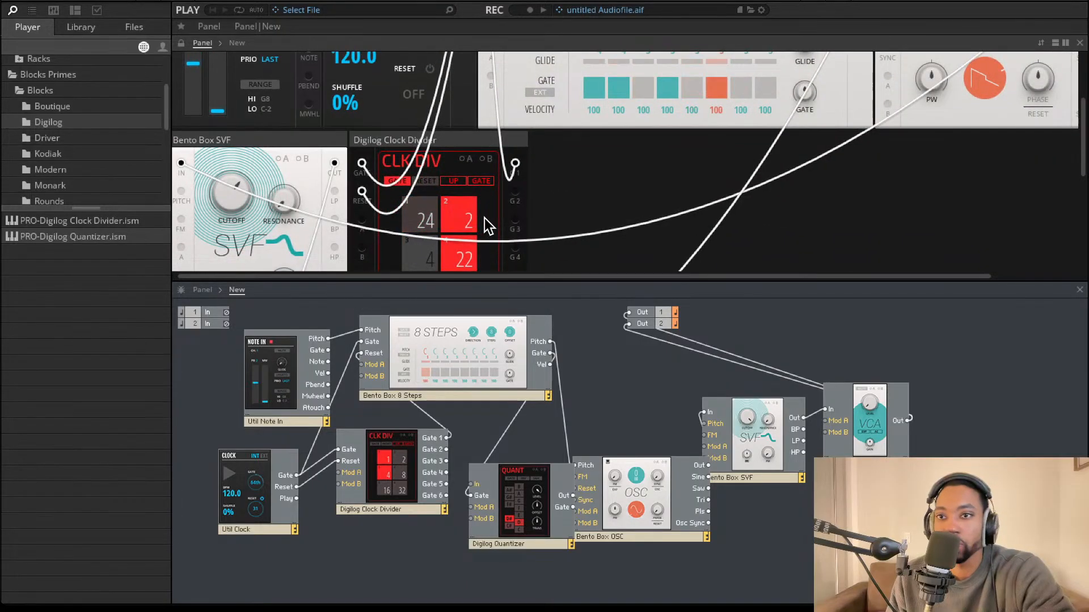
{"action": "scroll", "coordinate": [491, 195], "scroll_direction": "up", "scroll_amount": 2}
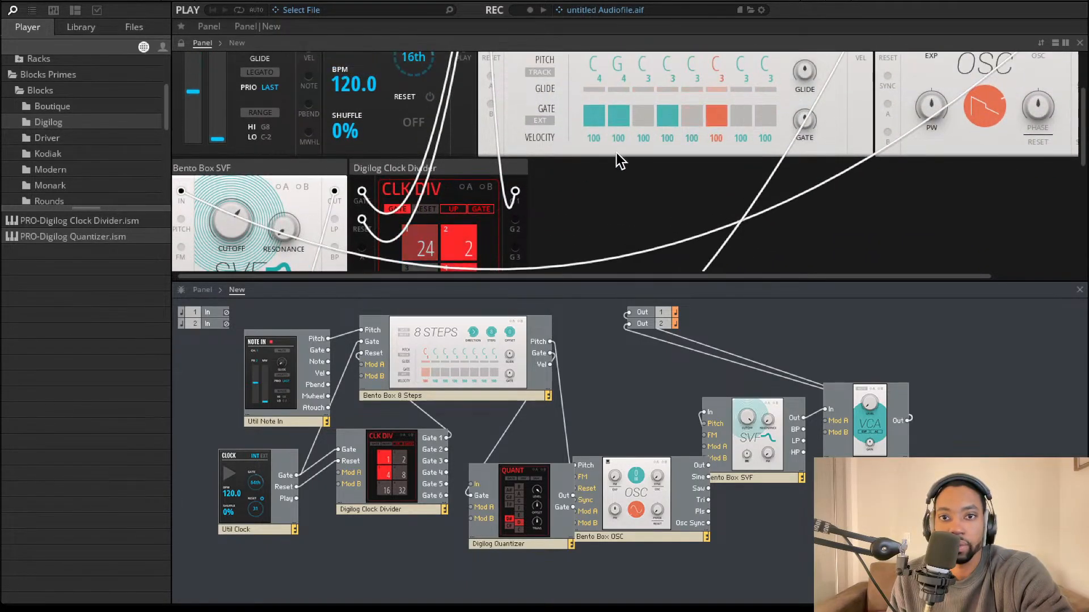
{"action": "left_click", "coordinate": [545, 99]}
{"action": "scroll", "coordinate": [570, 136], "scroll_direction": "up", "scroll_amount": 2}
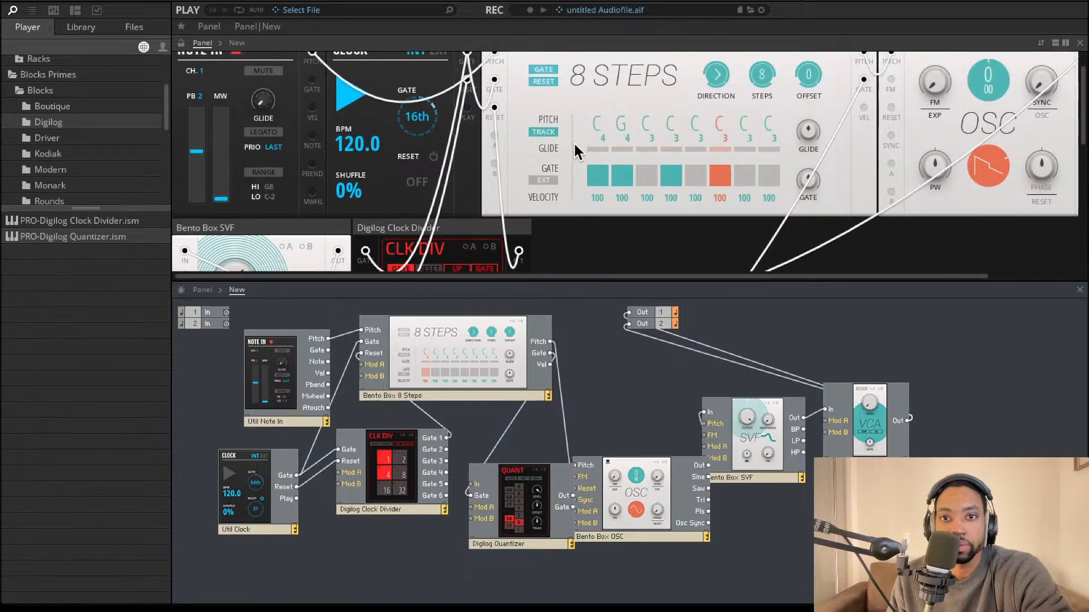
{"action": "scroll", "coordinate": [572, 144], "scroll_direction": "down", "scroll_amount": 2}
{"action": "scroll", "coordinate": [572, 146], "scroll_direction": "up", "scroll_amount": 2}
{"action": "scroll", "coordinate": [571, 146], "scroll_direction": "down", "scroll_amount": 8}
{"action": "scroll", "coordinate": [570, 148], "scroll_direction": "up", "scroll_amount": 8}
{"action": "scroll", "coordinate": [571, 149], "scroll_direction": "down", "scroll_amount": 1}
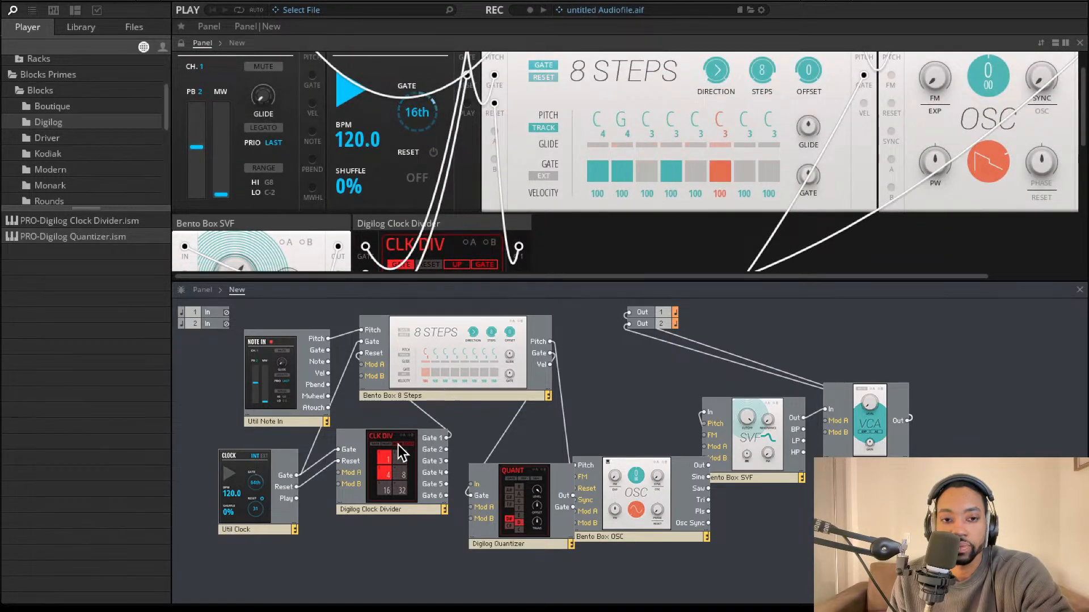
{"action": "scroll", "coordinate": [676, 274], "scroll_direction": "up", "scroll_amount": 2}
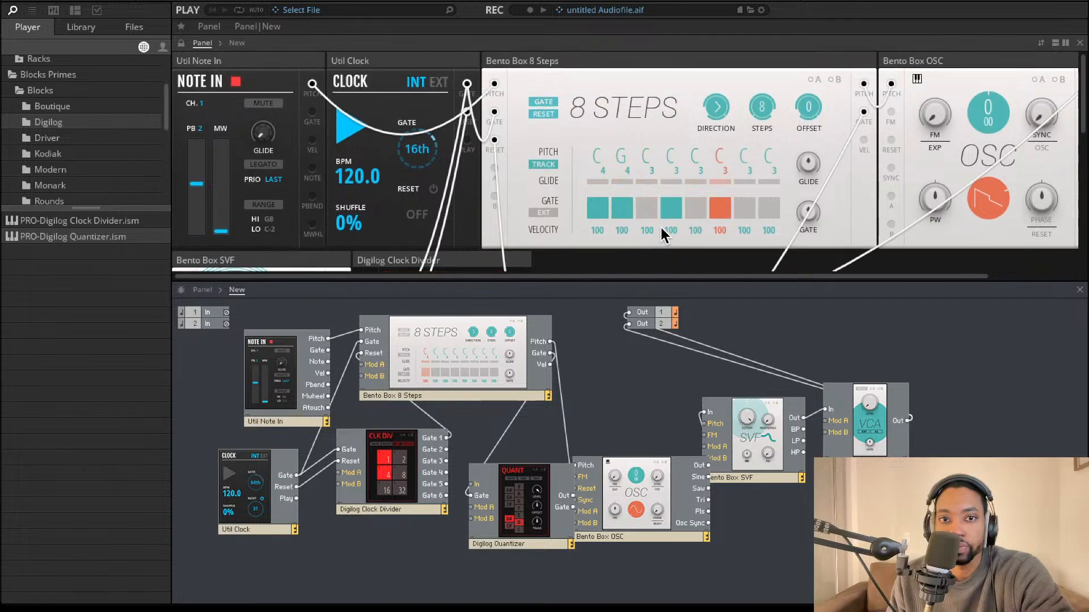
{"action": "scroll", "coordinate": [680, 73], "scroll_direction": "down", "scroll_amount": 2}
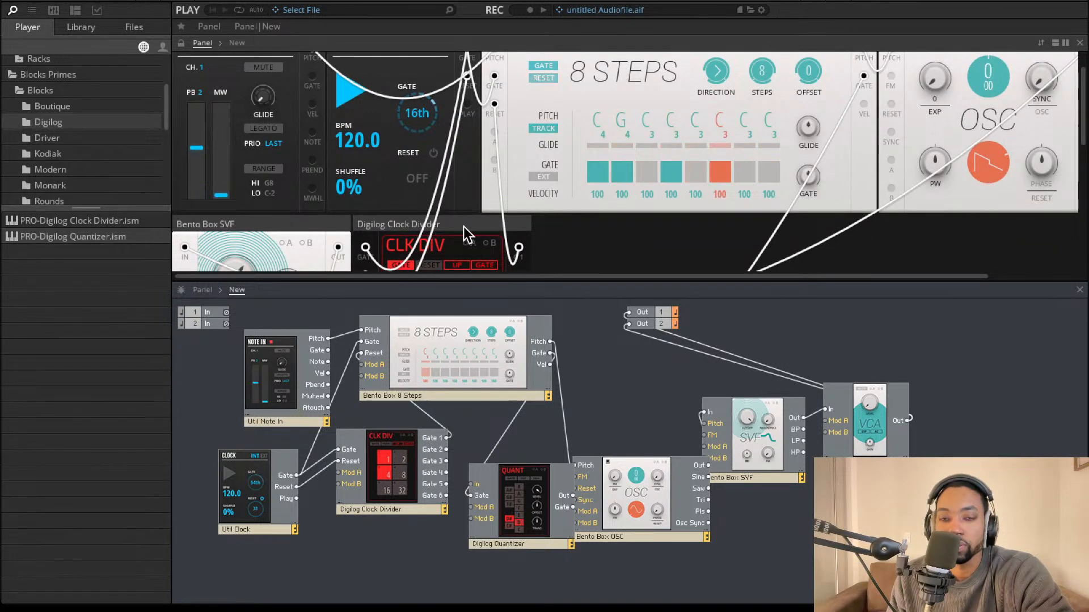
Move the Quantizer and OSC apart, wire the Quantizer's Gate to OSC's FM, and set the Quantizer's level to 0 and offset to -17.9
{"action": "scroll", "coordinate": [465, 228], "scroll_direction": "down", "scroll_amount": 7}
{"action": "left_click_drag", "start_coordinate": [509, 487], "coordinate": [635, 526]}
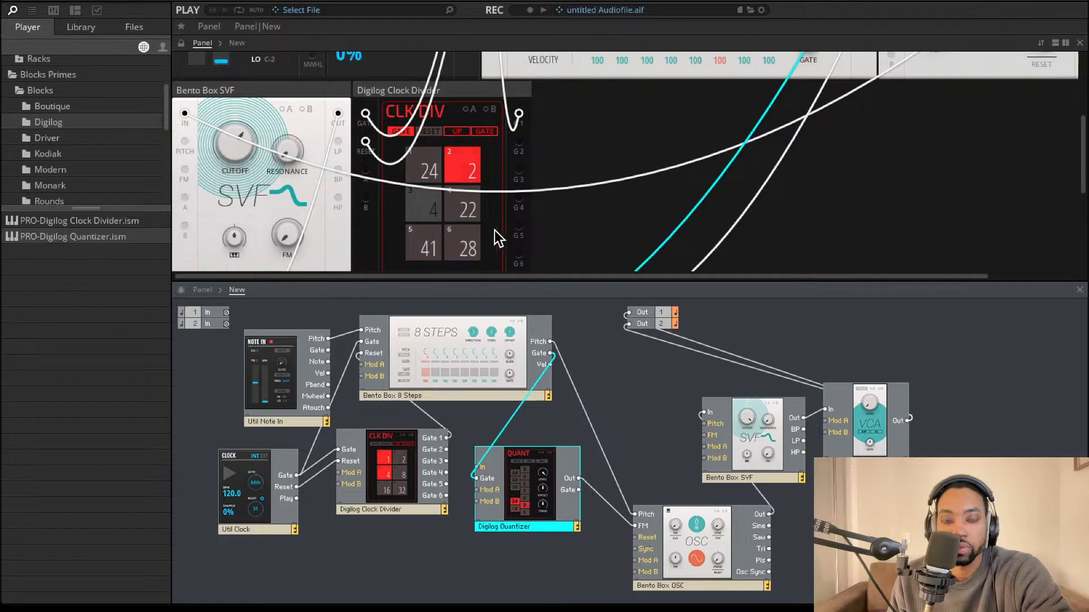
{"action": "scroll", "coordinate": [493, 238], "scroll_direction": "down", "scroll_amount": 5}
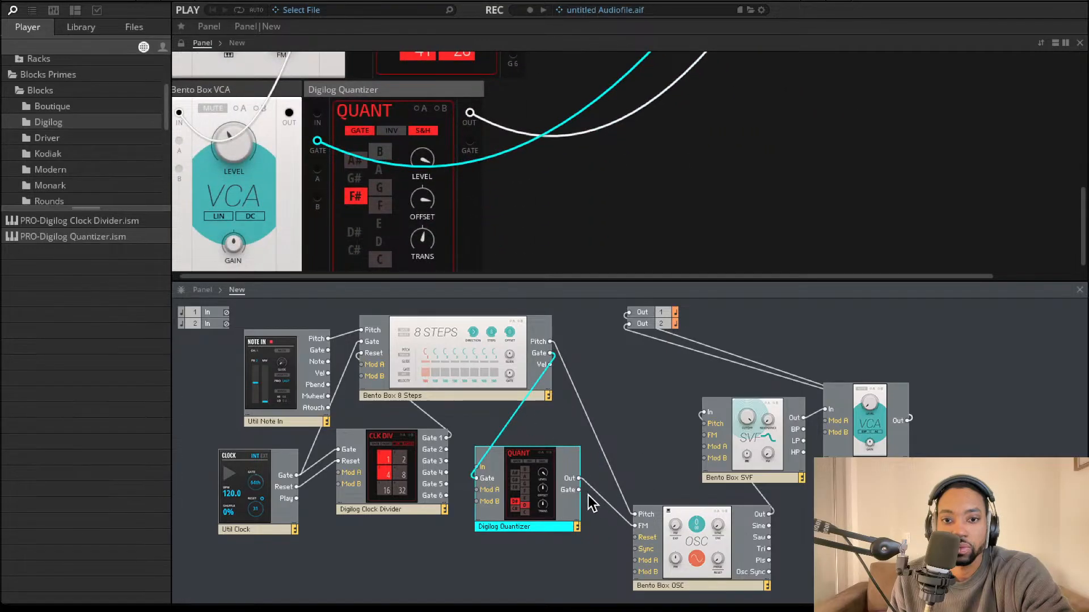
{"action": "left_click_drag", "start_coordinate": [579, 490], "coordinate": [646, 528]}
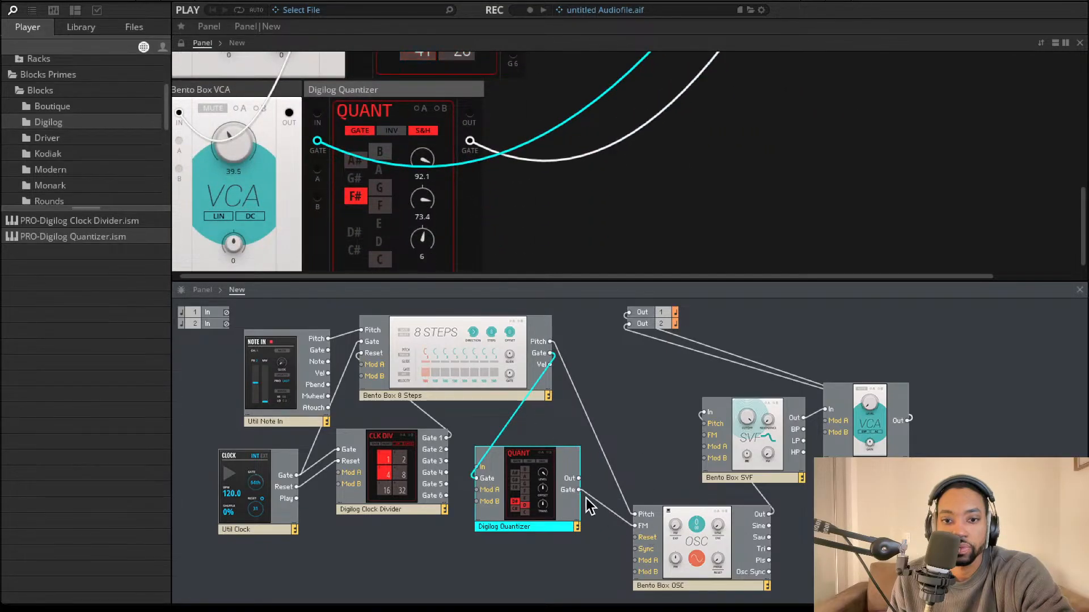
{"action": "left_click", "coordinate": [606, 506]}
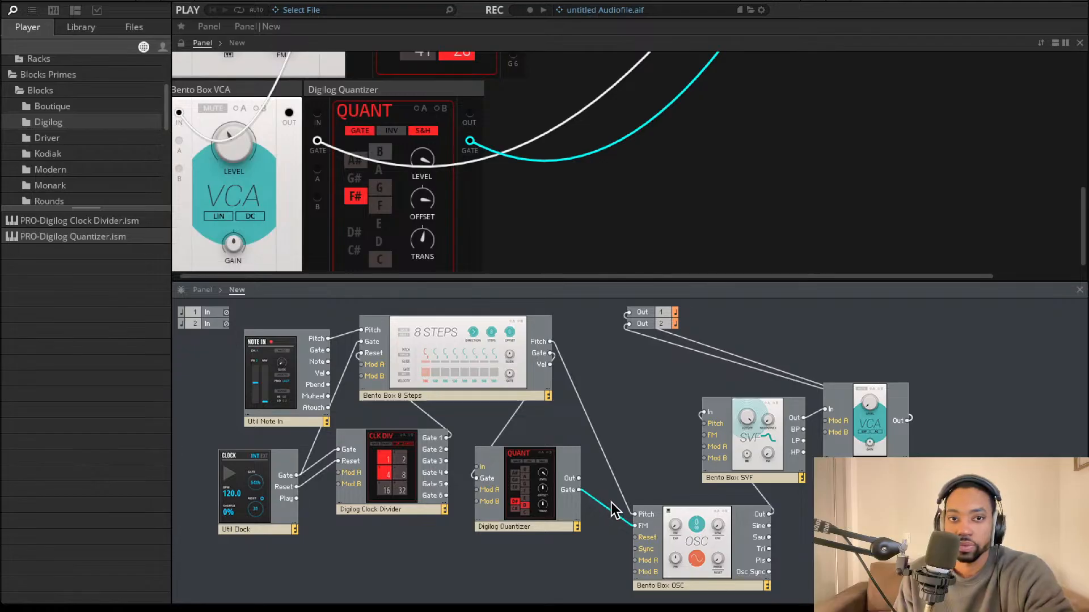
{"action": "left_click_drag", "start_coordinate": [418, 158], "coordinate": [426, 389]}
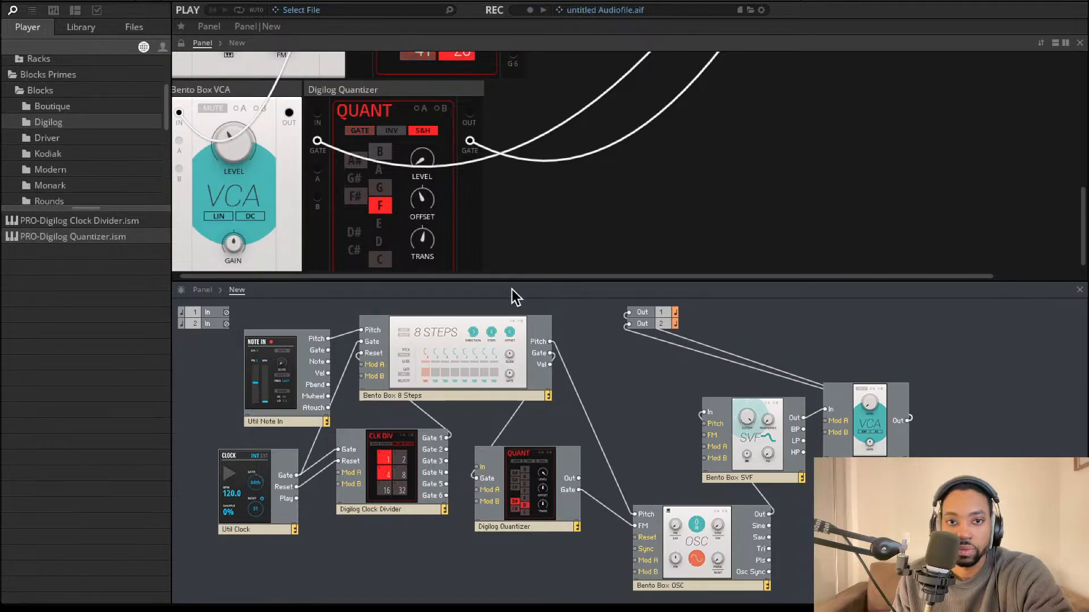
Switch off the active gates on steps 1, 2, 4 and 6 of the 8 Steps sequencer
{"action": "scroll", "coordinate": [530, 249], "scroll_direction": "up", "scroll_amount": 5}
{"action": "scroll", "coordinate": [530, 250], "scroll_direction": "up", "scroll_amount": 1}
{"action": "left_click", "coordinate": [592, 199]}
{"action": "left_click", "coordinate": [618, 199]}
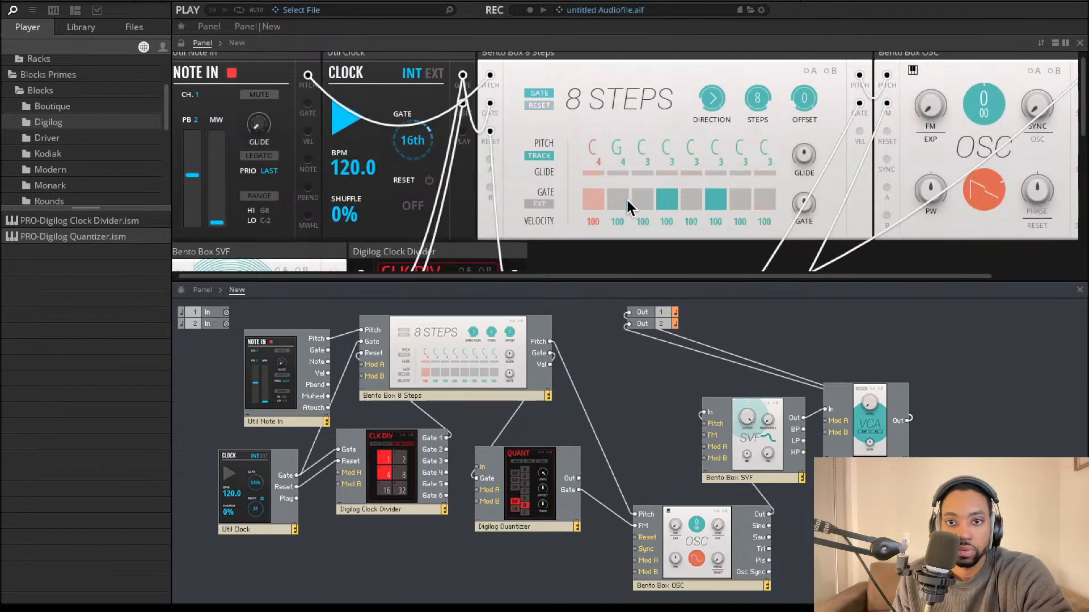
{"action": "left_click", "coordinate": [665, 200]}
{"action": "left_click", "coordinate": [714, 200]}
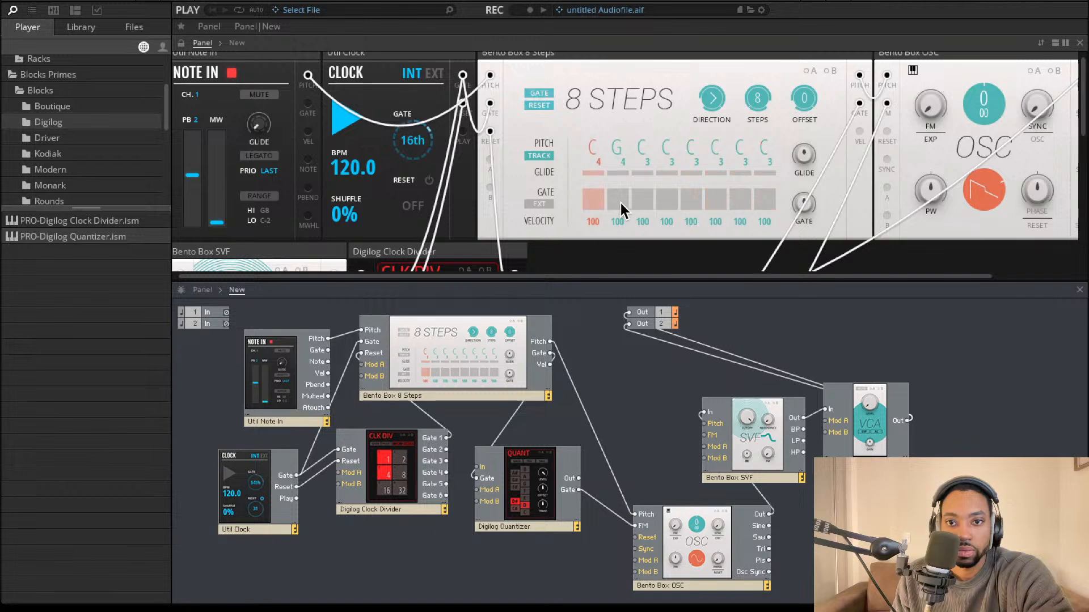
Try gates on steps 1, 2, 3 and 6 of the 8 Steps sequencer and clear them all again
{"action": "left_click", "coordinate": [714, 199]}
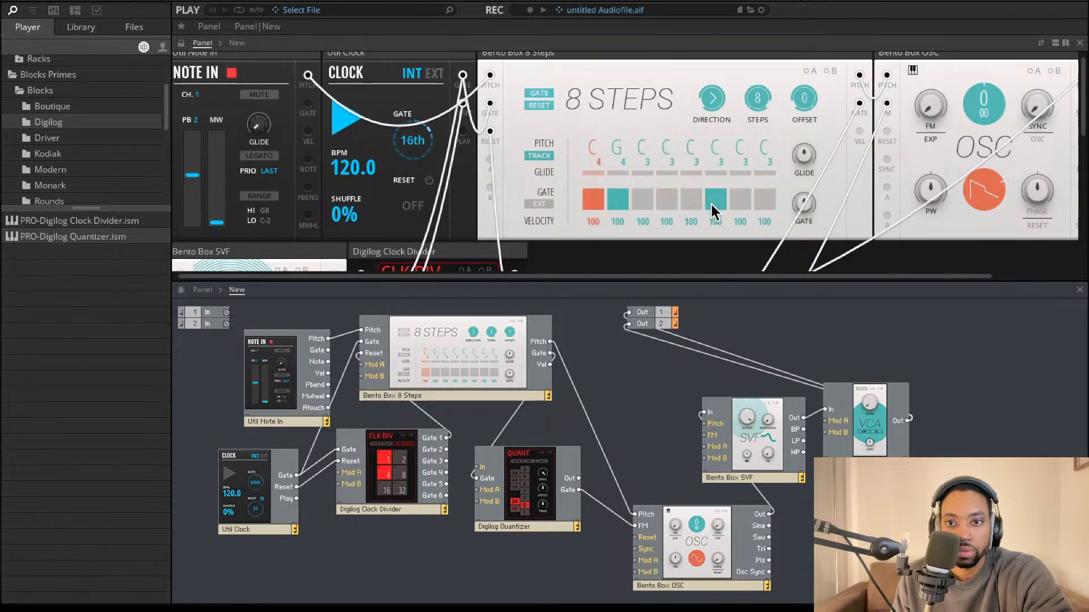
{"action": "left_click", "coordinate": [618, 200]}
{"action": "left_click", "coordinate": [638, 201]}
{"action": "left_click", "coordinate": [618, 200]}
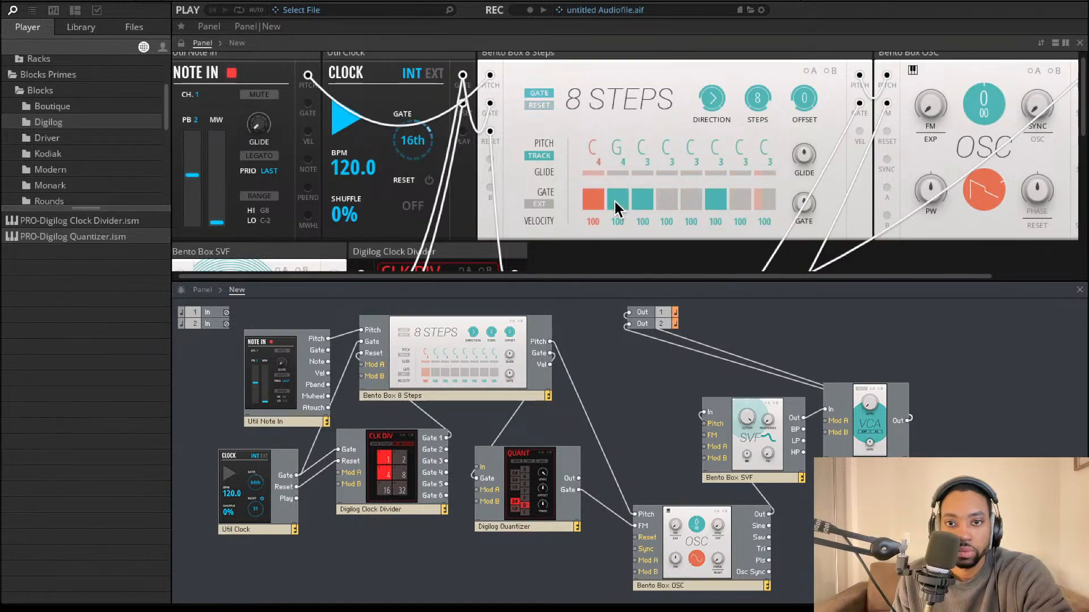
{"action": "left_click", "coordinate": [595, 203]}
{"action": "left_click", "coordinate": [618, 202]}
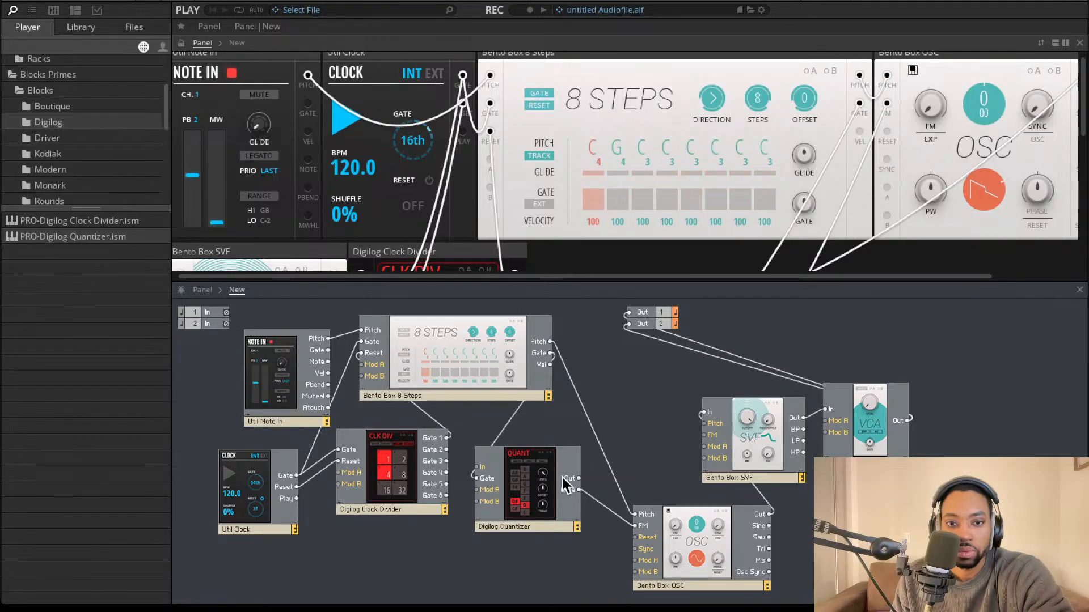
Wire the Clock Divider's Gate 2 to the Quantizer's In and delete the cable from 8 Steps' Gate to the Quantizer
{"action": "left_click_drag", "start_coordinate": [494, 482], "coordinate": [517, 506]}
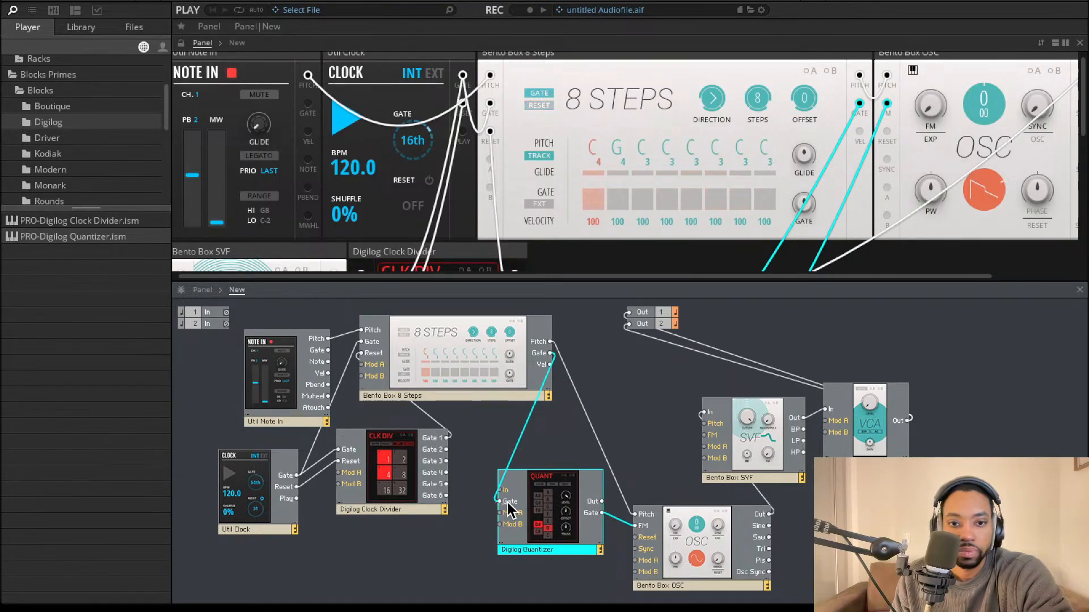
{"action": "left_click_drag", "start_coordinate": [467, 482], "coordinate": [446, 450]}
{"action": "left_click", "coordinate": [519, 451]}
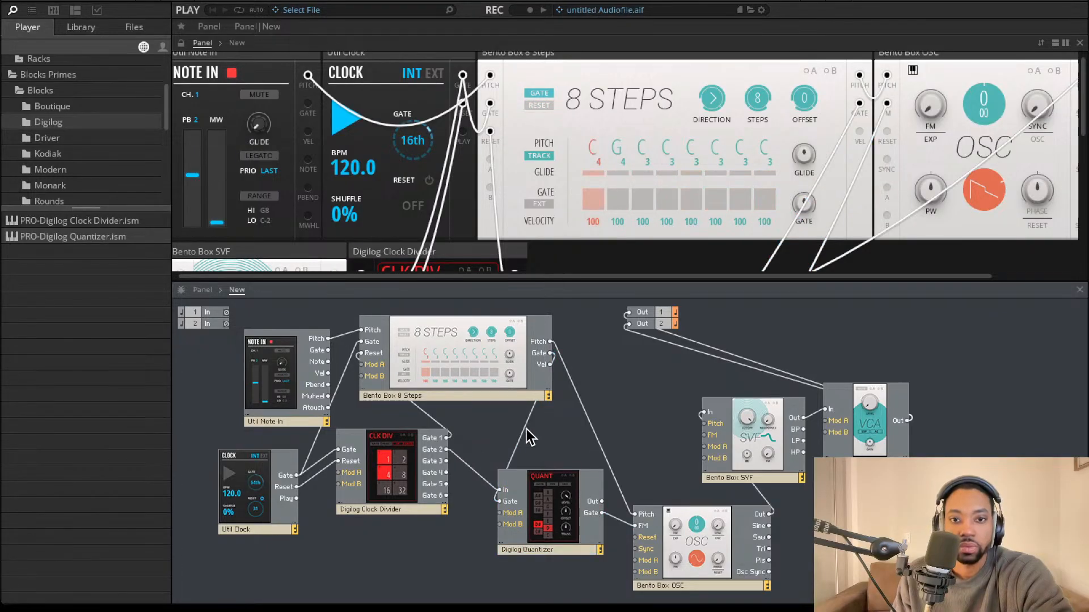
{"action": "key", "text": "Delete"}
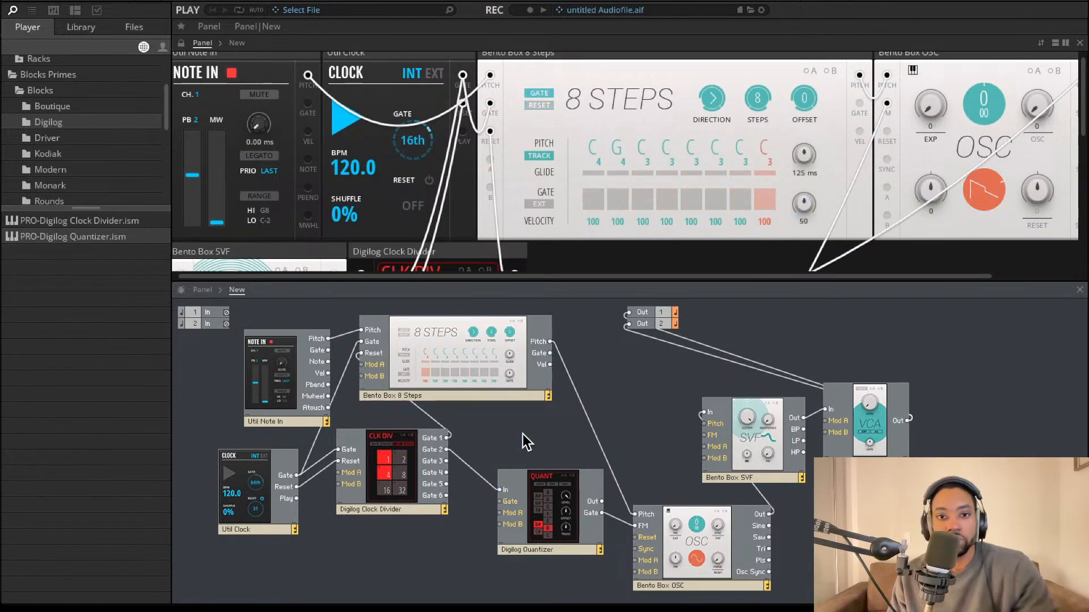
Wire the Quantizer's Out to OSC's Pitch and try out different settings of the Quantizer's level
{"action": "left_click_drag", "start_coordinate": [635, 513], "coordinate": [602, 502]}
{"action": "scroll", "coordinate": [476, 193], "scroll_direction": "down", "scroll_amount": 5}
{"action": "scroll", "coordinate": [476, 192], "scroll_direction": "up", "scroll_amount": 1}
{"action": "scroll", "coordinate": [475, 193], "scroll_direction": "down", "scroll_amount": 1}
{"action": "left_click_drag", "start_coordinate": [390, 196], "coordinate": [391, 155]}
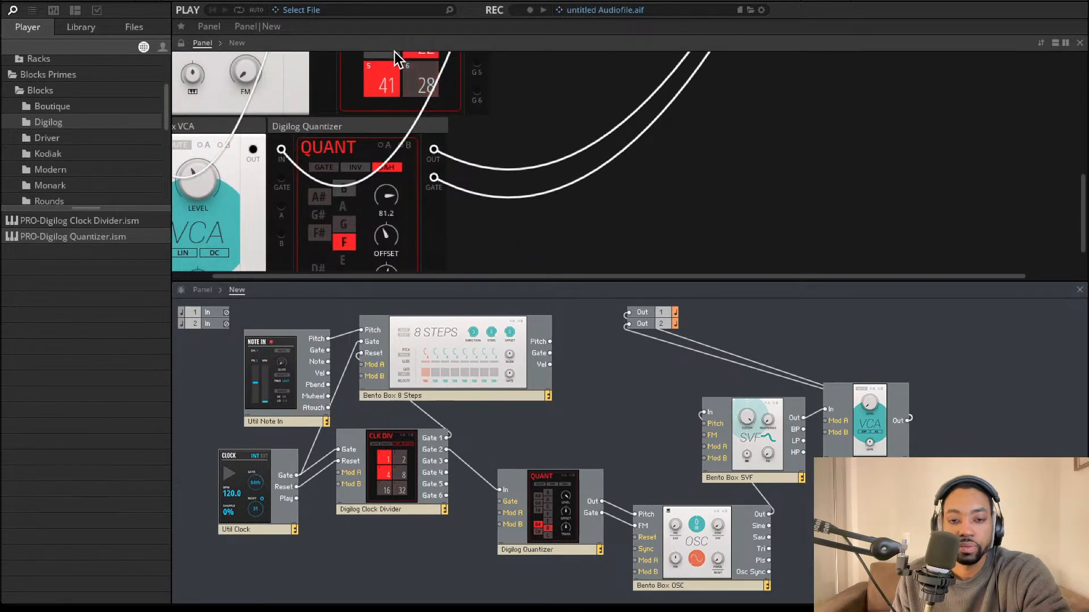
Delete both cables between the Quantizer and OSC, and wire 8 Steps' Pitch directly to OSC's Pitch
{"action": "left_click_drag", "start_coordinate": [499, 501], "coordinate": [547, 452]}
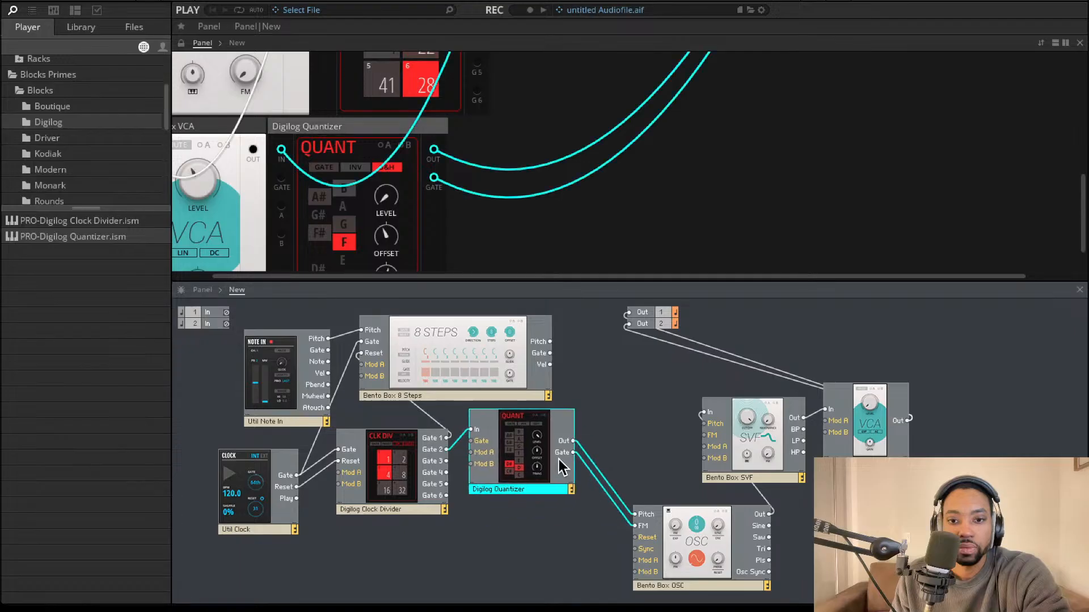
{"action": "left_click", "coordinate": [587, 485]}
{"action": "left_click", "coordinate": [595, 481]}
{"action": "key", "text": "Delete"}
{"action": "left_click_drag", "start_coordinate": [550, 341], "coordinate": [656, 509]}
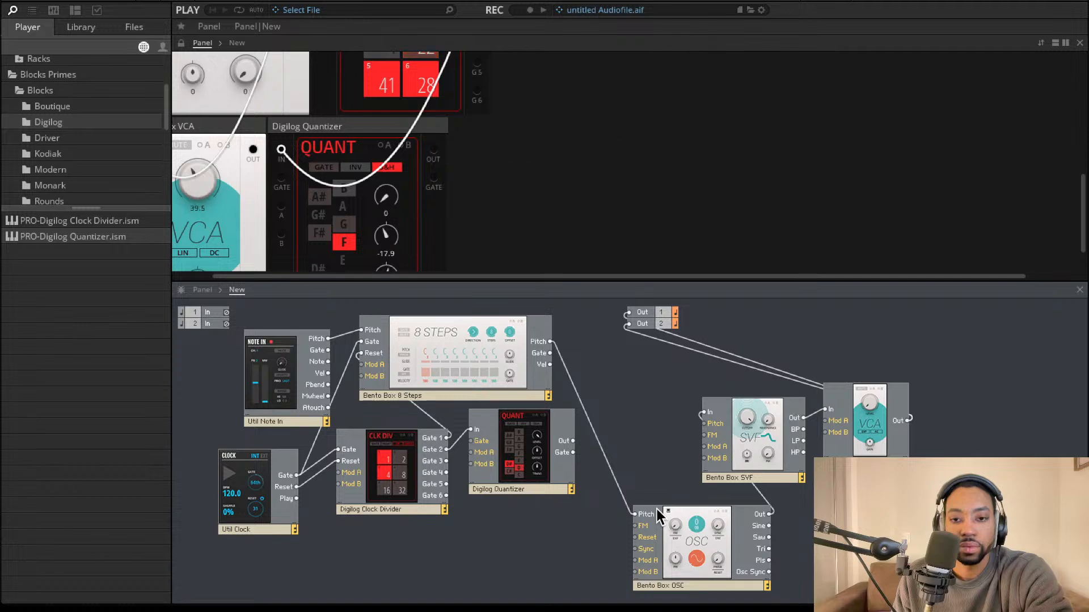
Wire 8 Steps' Gate to the Quantizer's Gate and delete the cable from the Clock Divider's Gate 2 to the Quantizer's In
{"action": "left_click_drag", "start_coordinate": [521, 441], "coordinate": [589, 458]}
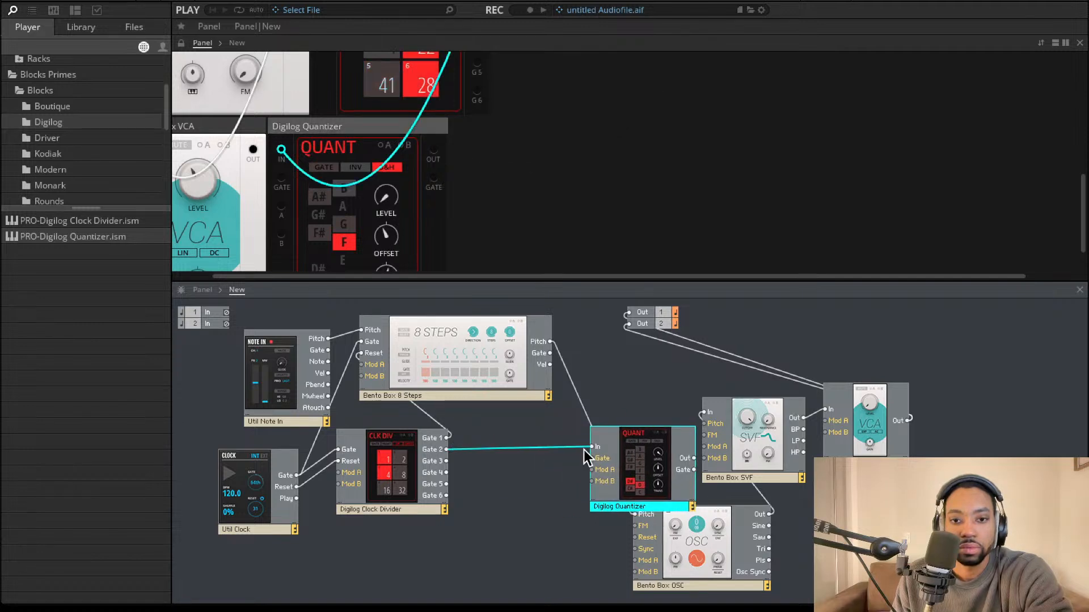
{"action": "left_click_drag", "start_coordinate": [556, 365], "coordinate": [551, 353]}
{"action": "left_click_drag", "start_coordinate": [642, 473], "coordinate": [587, 498]}
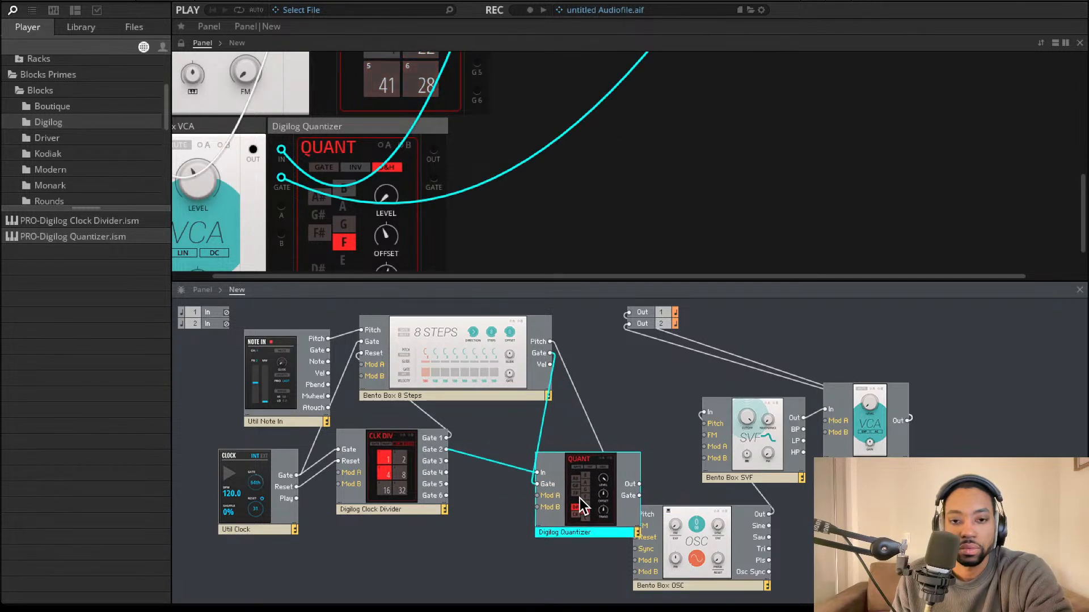
{"action": "left_click", "coordinate": [499, 471]}
{"action": "left_click", "coordinate": [499, 462]}
{"action": "key", "text": "Delete"}
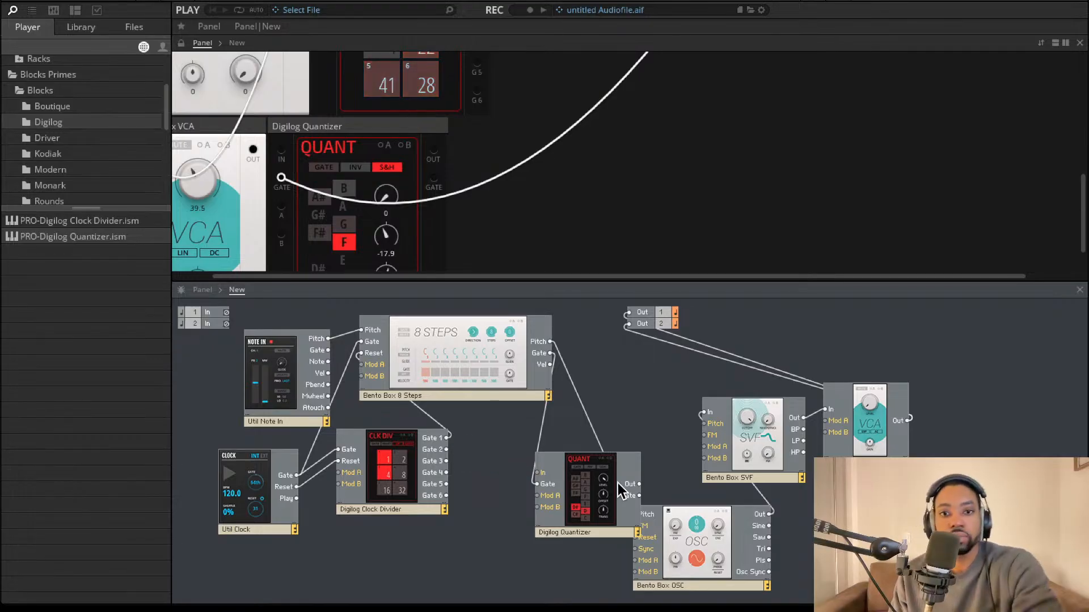
Reposition OSC between 8 Steps and SVF, and place the Quantizer below 8 Steps in the structure
{"action": "left_click_drag", "start_coordinate": [586, 471], "coordinate": [552, 502]}
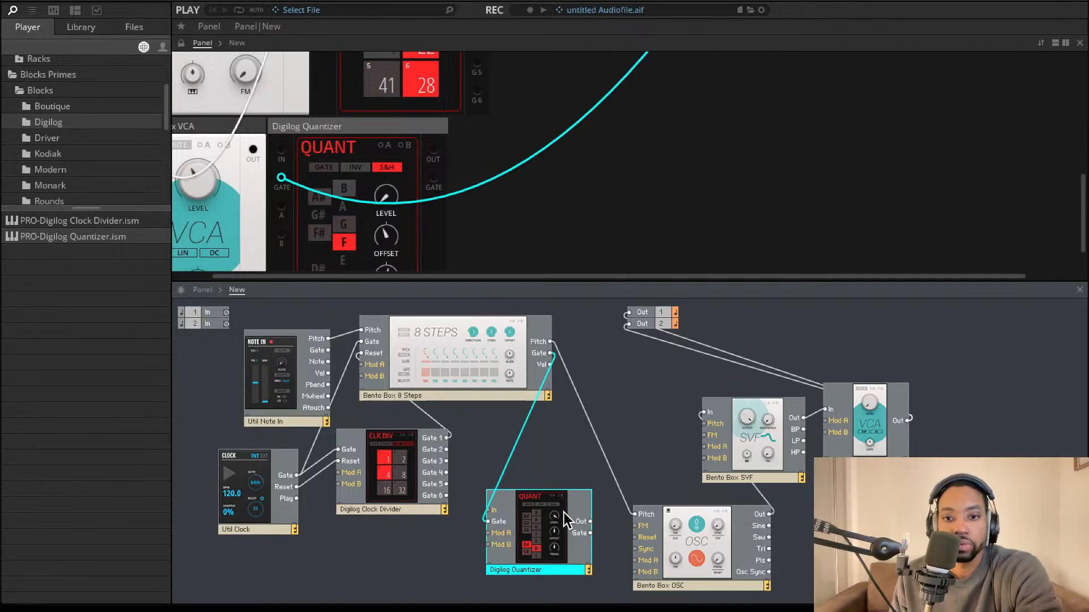
{"action": "left_click_drag", "start_coordinate": [718, 539], "coordinate": [664, 407]}
{"action": "left_click_drag", "start_coordinate": [499, 531], "coordinate": [494, 533]}
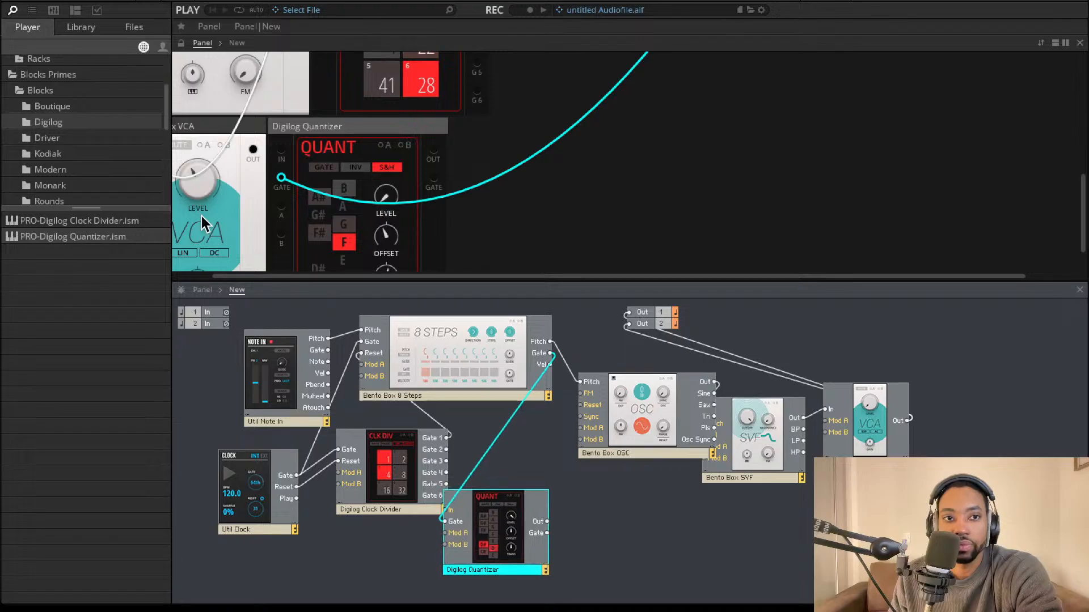
{"action": "left_click", "coordinate": [84, 29]}
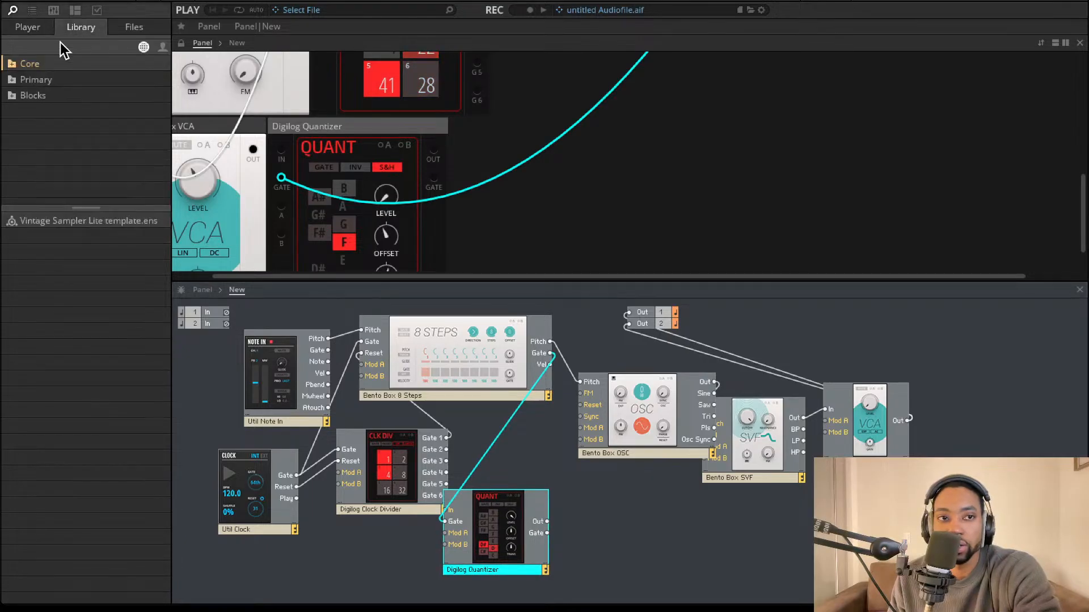
{"action": "left_click", "coordinate": [24, 25]}
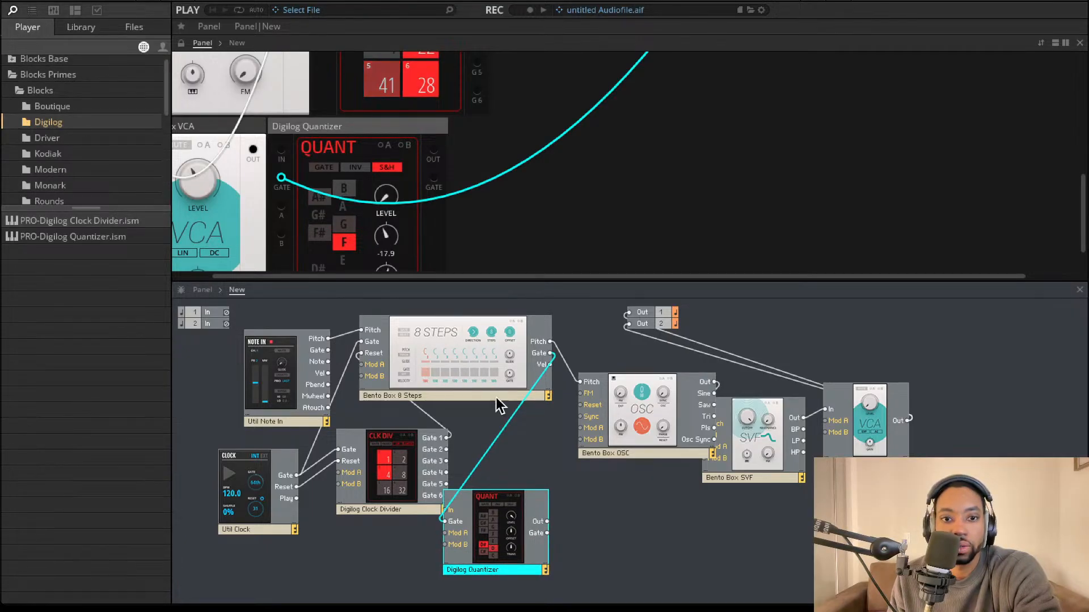
{"action": "left_click_drag", "start_coordinate": [526, 543], "coordinate": [571, 555]}
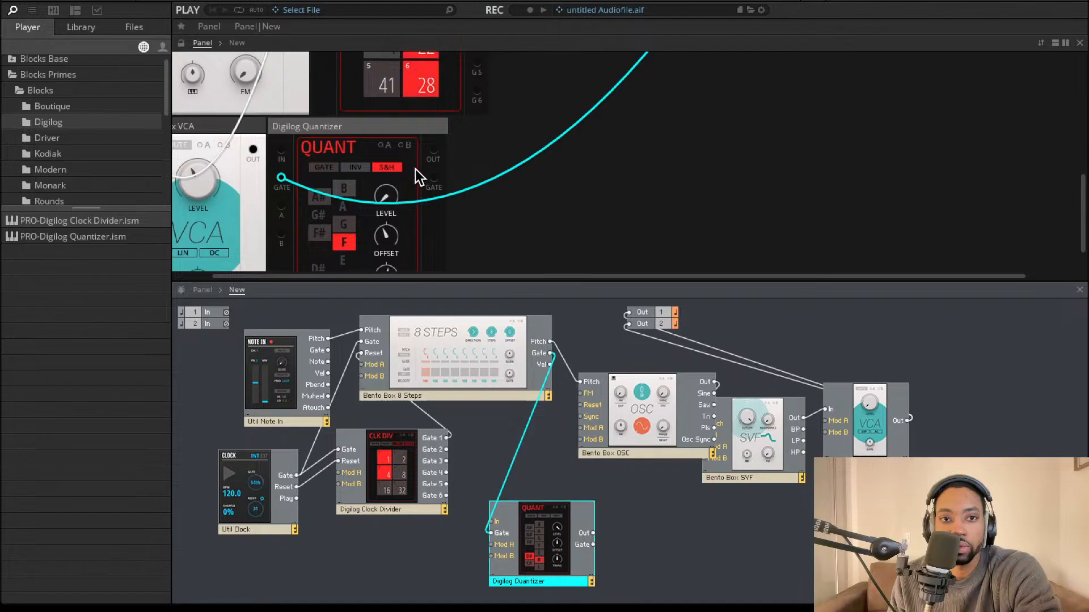
Switch on the gates of steps 1, 2, 4, 5 and 6 in the 8 Steps sequencer
{"action": "scroll", "coordinate": [453, 170], "scroll_direction": "up", "scroll_amount": 6}
{"action": "left_click", "coordinate": [563, 202]}
{"action": "left_click", "coordinate": [591, 196]}
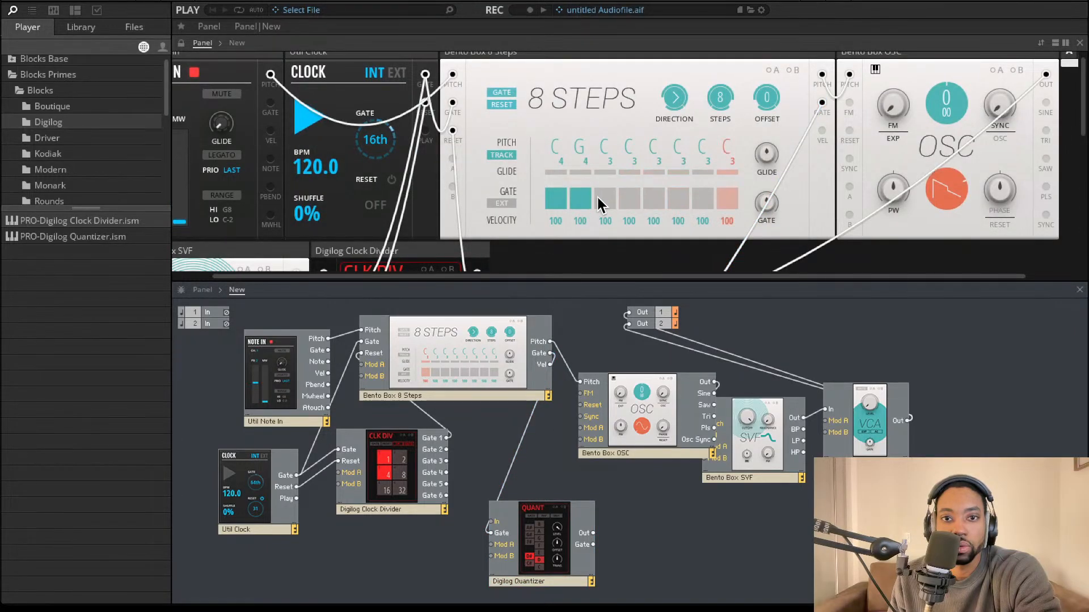
{"action": "left_click", "coordinate": [673, 197]}
{"action": "left_click", "coordinate": [648, 198]}
{"action": "left_click", "coordinate": [631, 201]}
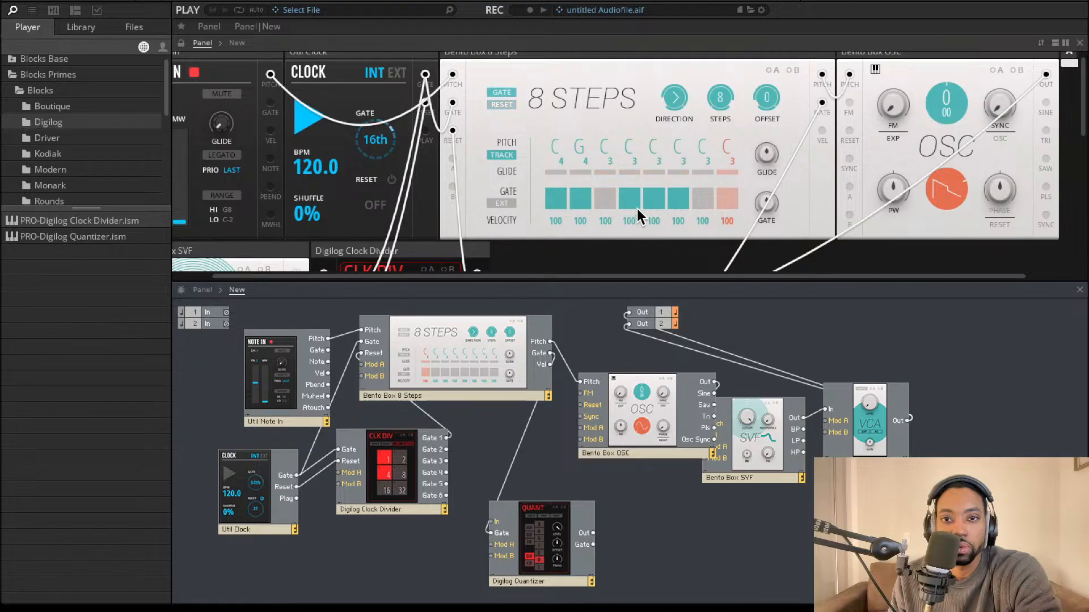
Move the Quantizer block slightly up, closer to the 8 Steps block in the structure
{"action": "scroll", "coordinate": [646, 208], "scroll_direction": "down", "scroll_amount": 5}
{"action": "scroll", "coordinate": [634, 200], "scroll_direction": "up", "scroll_amount": 3}
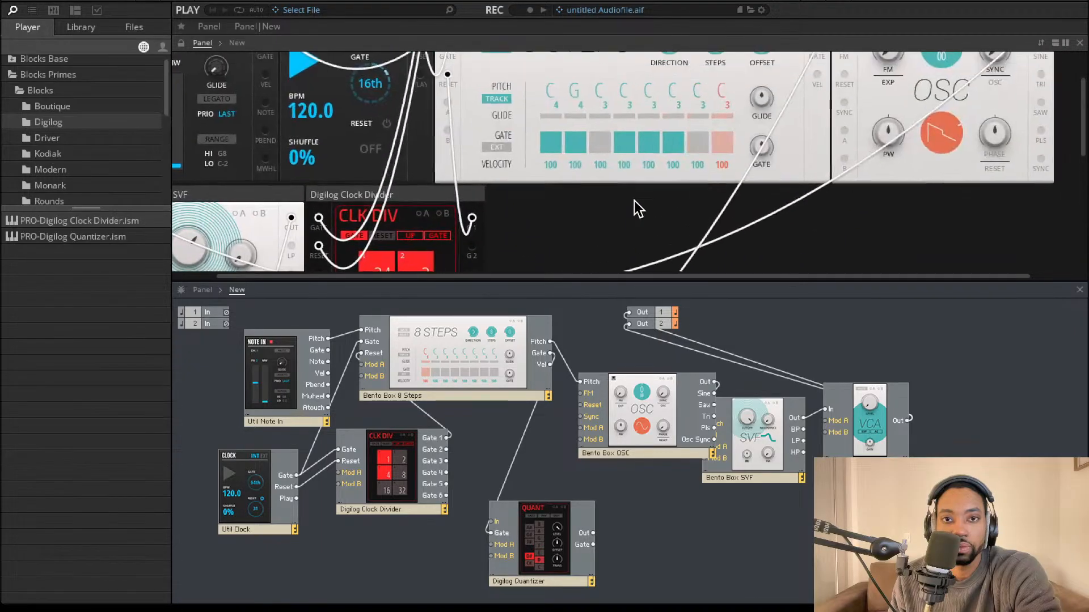
{"action": "left_click_drag", "start_coordinate": [535, 542], "coordinate": [527, 501]}
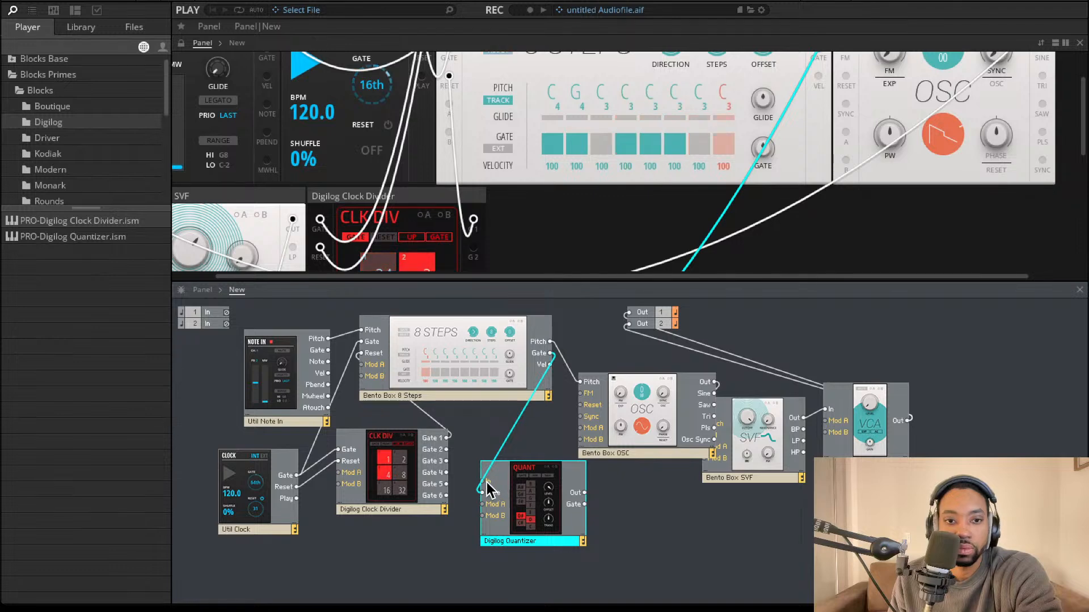
Make room by moving OSC and the Quantizer, then add a Bento ADSR Envelope beside the Quantizer's input side
{"action": "left_click_drag", "start_coordinate": [612, 418], "coordinate": [576, 409]}
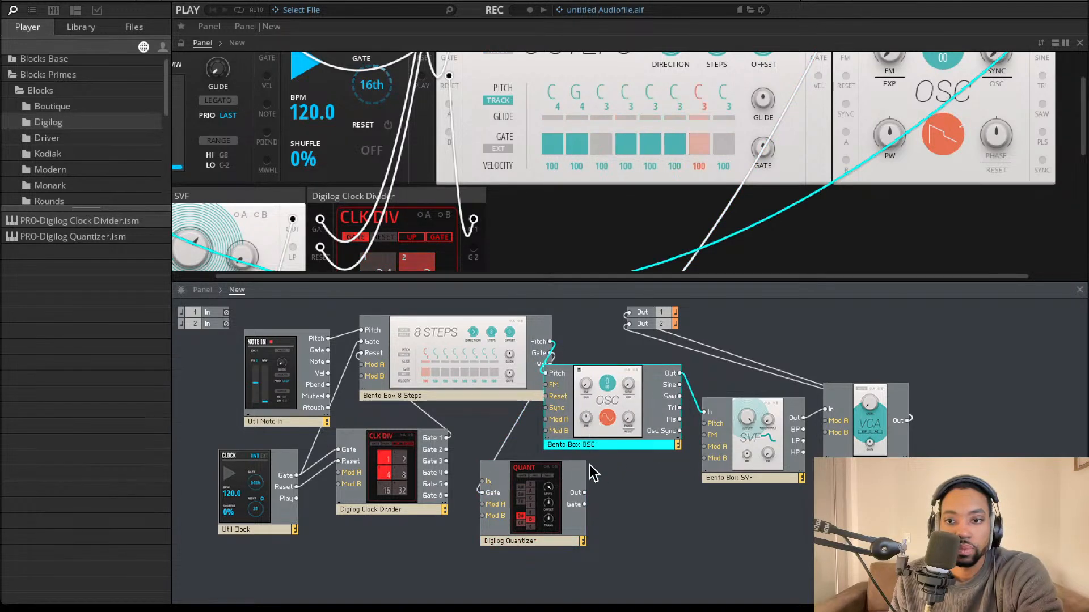
{"action": "left_click_drag", "start_coordinate": [539, 505], "coordinate": [651, 557]}
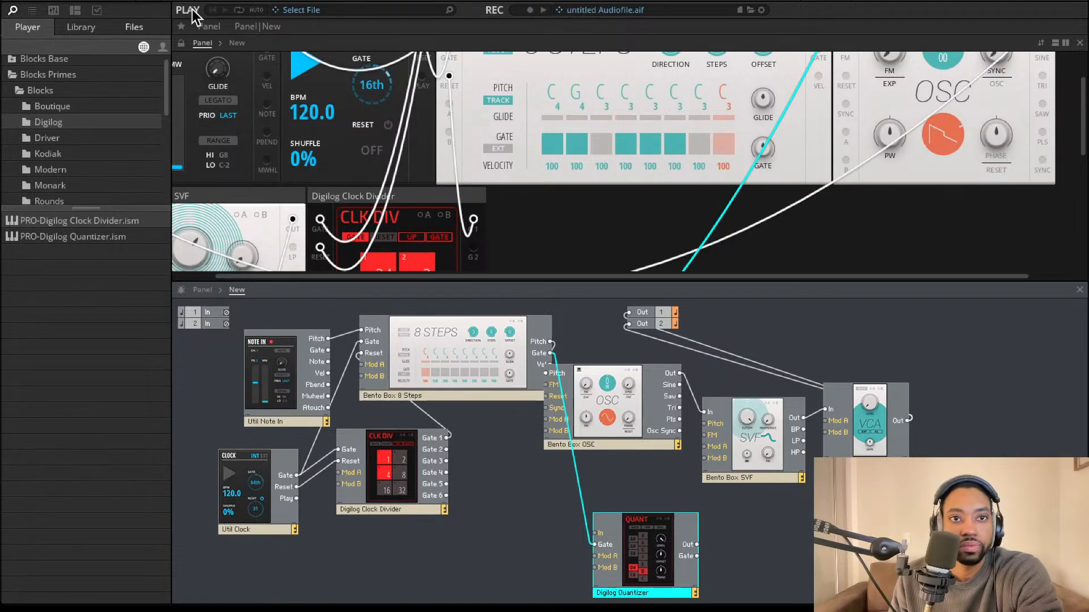
{"action": "left_click", "coordinate": [50, 59]}
{"action": "left_click", "coordinate": [50, 60]}
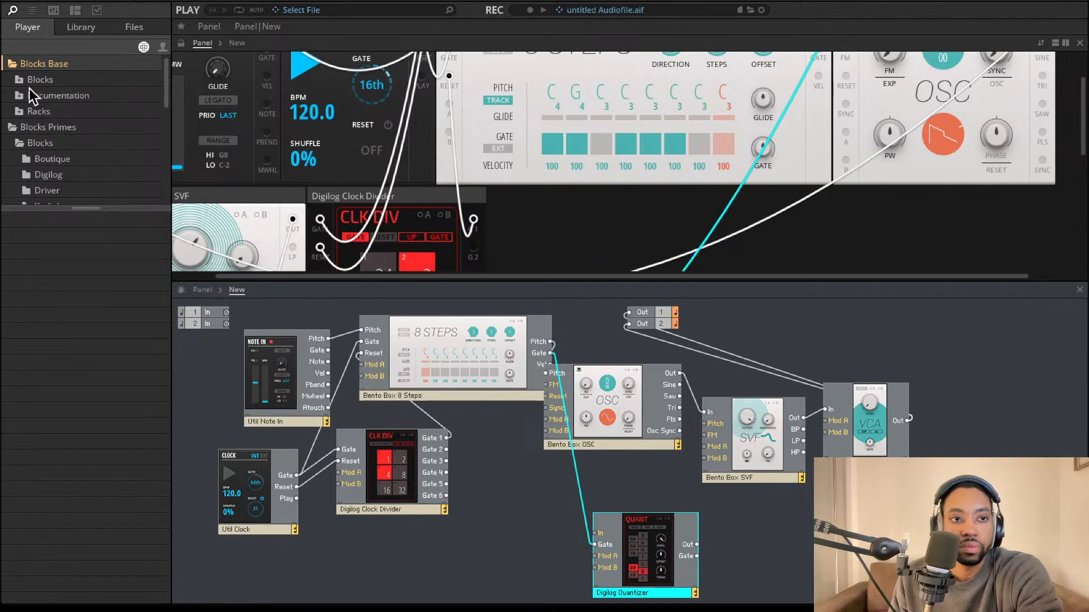
{"action": "double_click", "coordinate": [22, 84]}
{"action": "left_click", "coordinate": [35, 96]}
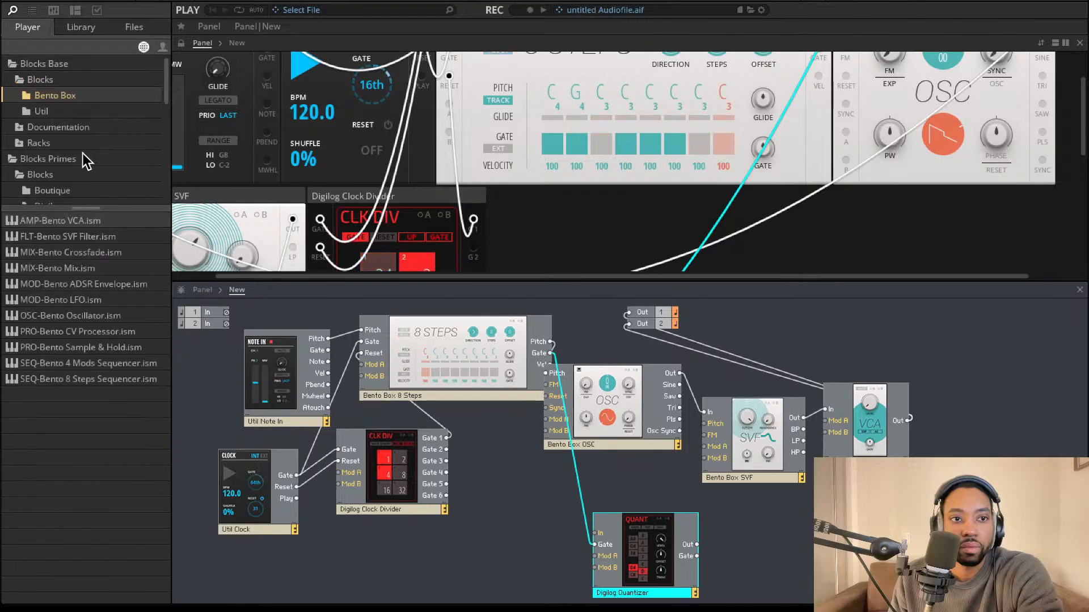
{"action": "left_click_drag", "start_coordinate": [99, 291], "coordinate": [525, 511]}
Wire 8 Steps' Gate to the ADSR's Gate, the ADSR's Out to the Quantizer's In, and the Quantizer's Out to OSC's Mod A
{"action": "left_click_drag", "start_coordinate": [605, 401], "coordinate": [669, 395]}
{"action": "left_click_drag", "start_coordinate": [505, 499], "coordinate": [550, 353]}
{"action": "left_click_drag", "start_coordinate": [566, 520], "coordinate": [594, 544]}
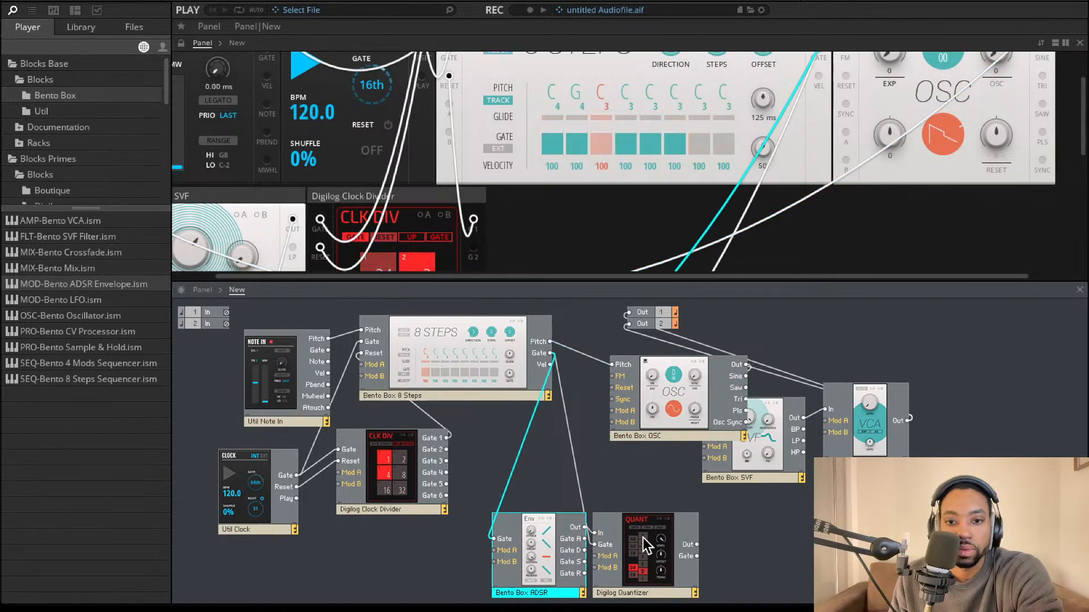
{"action": "left_click_drag", "start_coordinate": [697, 544], "coordinate": [597, 414]}
Reposition the ADSR and Quantizer blocks below 8 Steps so their cables are easier to follow
{"action": "left_click_drag", "start_coordinate": [552, 542], "coordinate": [546, 484]}
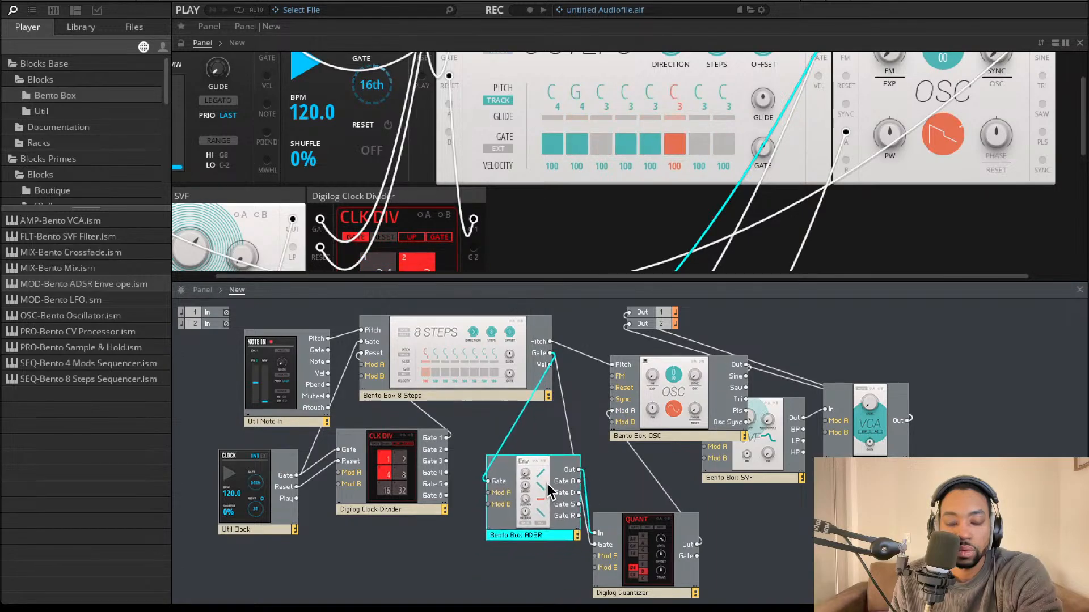
{"action": "scroll", "coordinate": [529, 222], "scroll_direction": "down", "scroll_amount": 3}
{"action": "scroll", "coordinate": [529, 223], "scroll_direction": "down", "scroll_amount": 3}
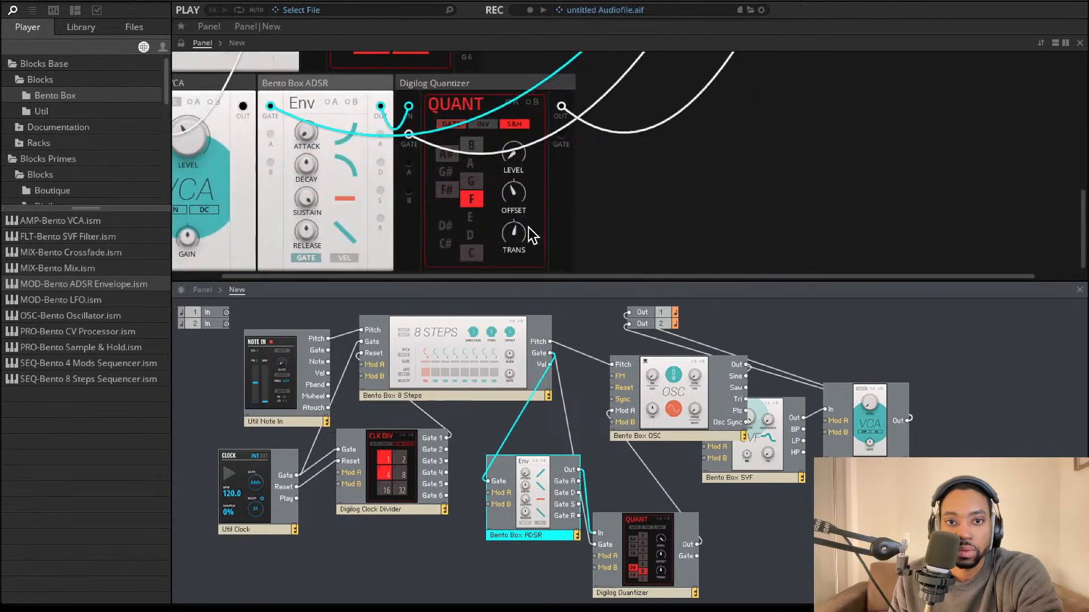
{"action": "left_click_drag", "start_coordinate": [548, 495], "coordinate": [521, 519]}
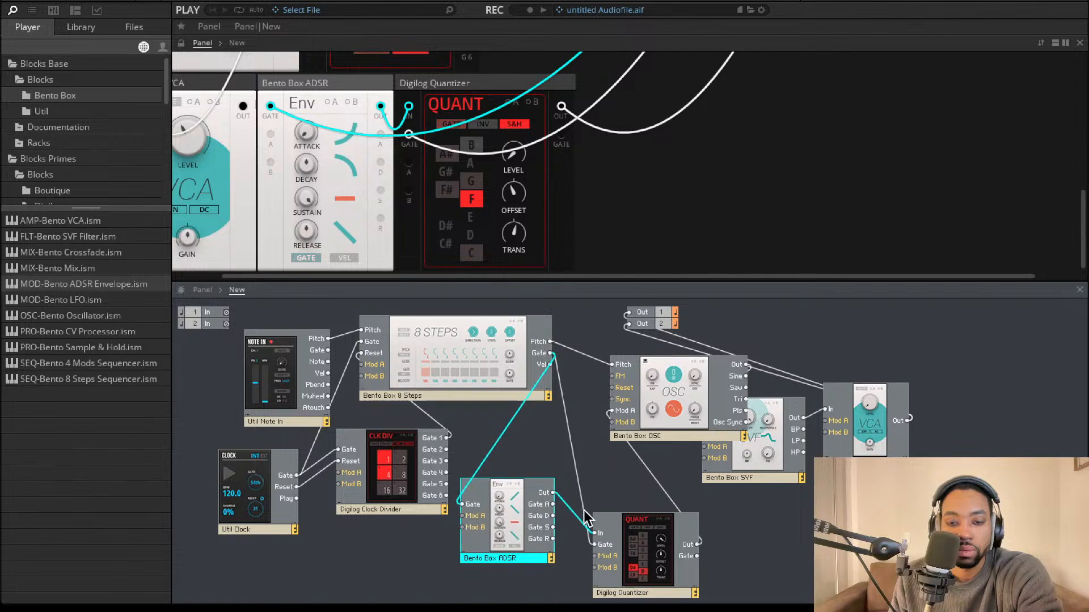
{"action": "mouse_move", "coordinate": [663, 538]}
{"action": "left_mouse_down"}
{"action": "mouse_move", "coordinate": [622, 512]}
{"action": "mouse_move", "coordinate": [699, 526]}
{"action": "mouse_move", "coordinate": [669, 533]}
{"action": "left_mouse_up"}
Delete the cables from the Quantizer's Out to OSC's Mod A and from 8 Steps' Gate to the Quantizer's Gate, moving both lower blocks closer together
{"action": "left_click", "coordinate": [655, 477]}
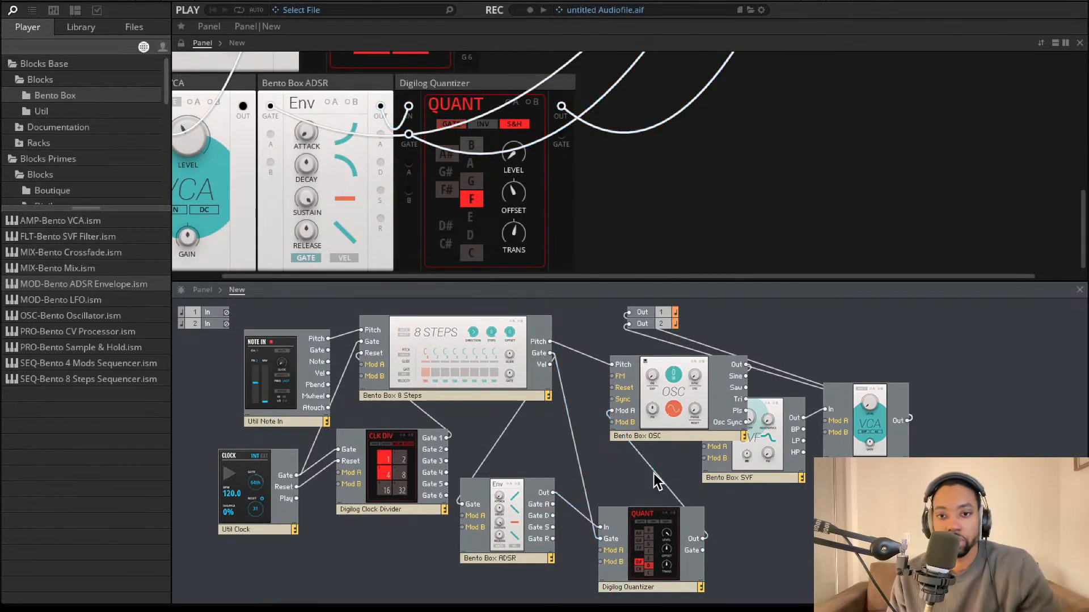
{"action": "left_click_drag", "start_coordinate": [653, 526], "coordinate": [621, 529]}
{"action": "left_click_drag", "start_coordinate": [512, 508], "coordinate": [541, 507]}
{"action": "left_click_drag", "start_coordinate": [677, 515], "coordinate": [672, 495]}
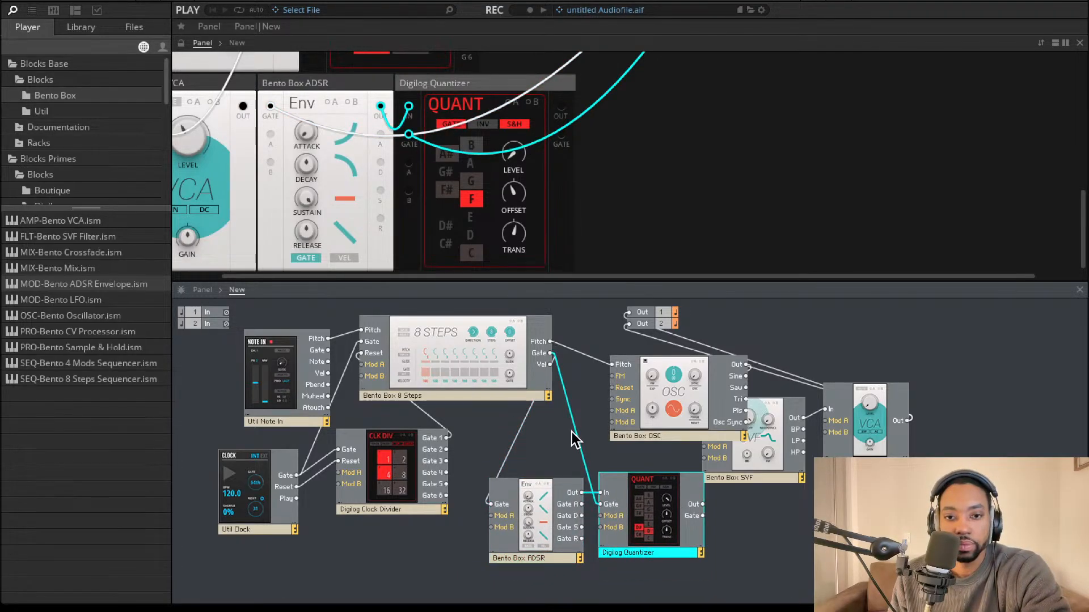
{"action": "left_click", "coordinate": [584, 446]}
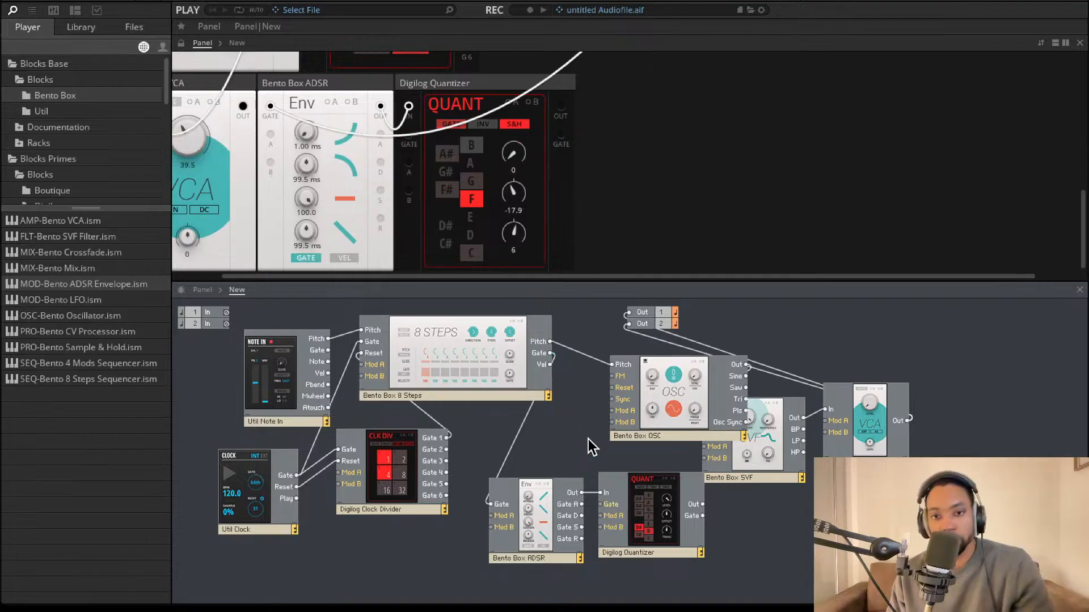
Wire the ADSR's Out to the VCA's Mod A, adjust the envelope's Attack, and enable modulation A on the VCA
{"action": "left_click_drag", "start_coordinate": [651, 536], "coordinate": [688, 601]}
{"action": "left_click_drag", "start_coordinate": [689, 518], "coordinate": [826, 421]}
{"action": "scroll", "coordinate": [482, 216], "scroll_direction": "down", "scroll_amount": 1}
{"action": "left_click_drag", "start_coordinate": [307, 121], "coordinate": [307, 110]}
{"action": "left_click", "coordinate": [196, 93]}
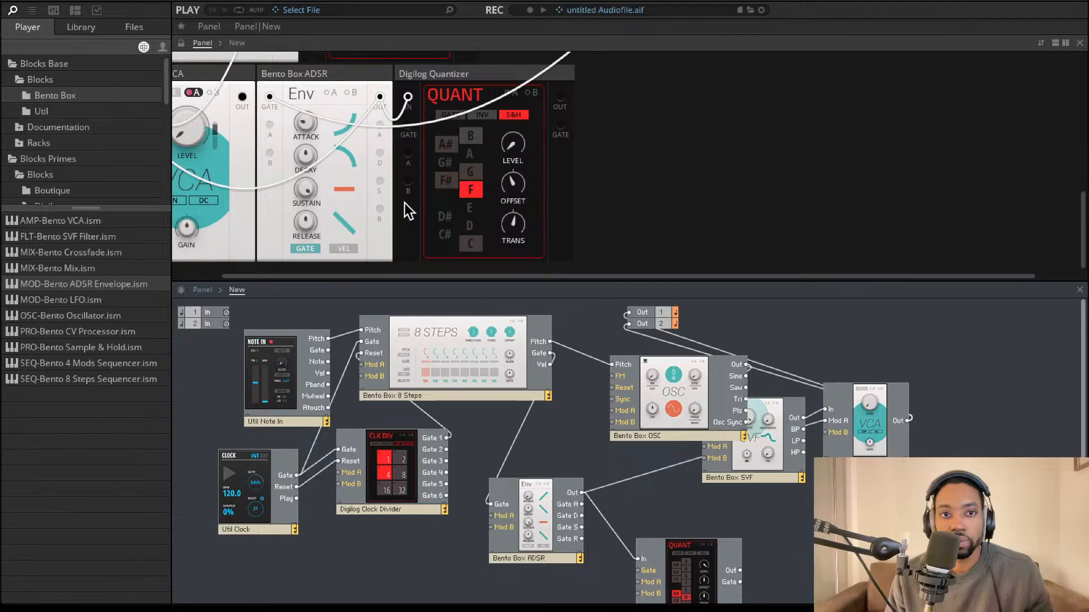
Set the Clock Divider's sixth division to 25 and switch off the gate of step 2 in 8 Steps
{"action": "scroll", "coordinate": [408, 211], "scroll_direction": "up", "scroll_amount": 5}
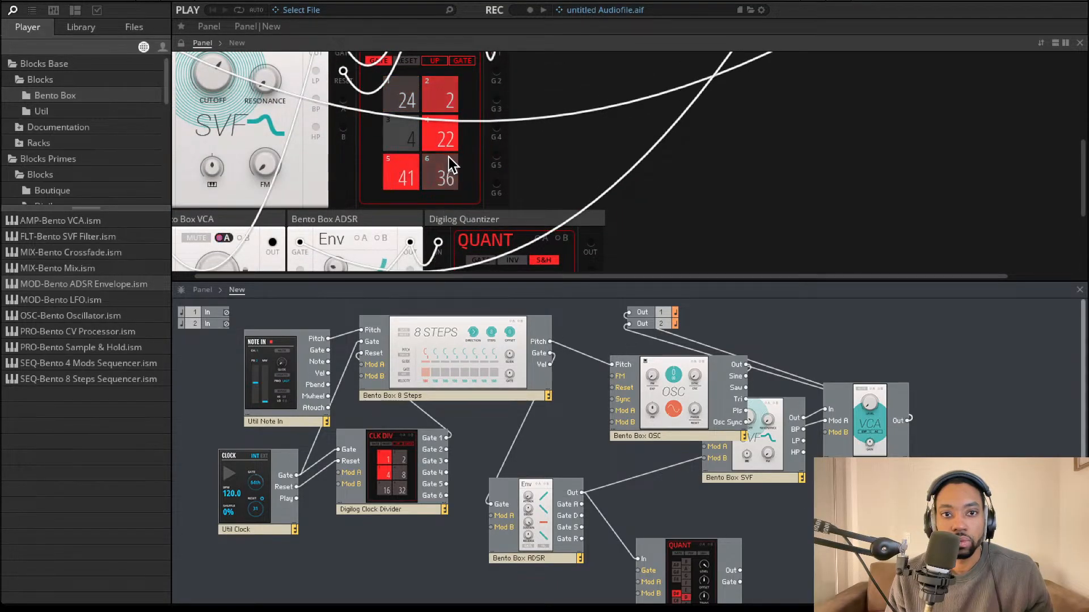
{"action": "left_click_drag", "start_coordinate": [442, 170], "coordinate": [440, 190]}
{"action": "mouse_move", "coordinate": [451, 102]}
{"action": "left_mouse_down"}
{"action": "mouse_move", "coordinate": [454, 84]}
{"action": "mouse_move", "coordinate": [453, 106]}
{"action": "left_mouse_up"}
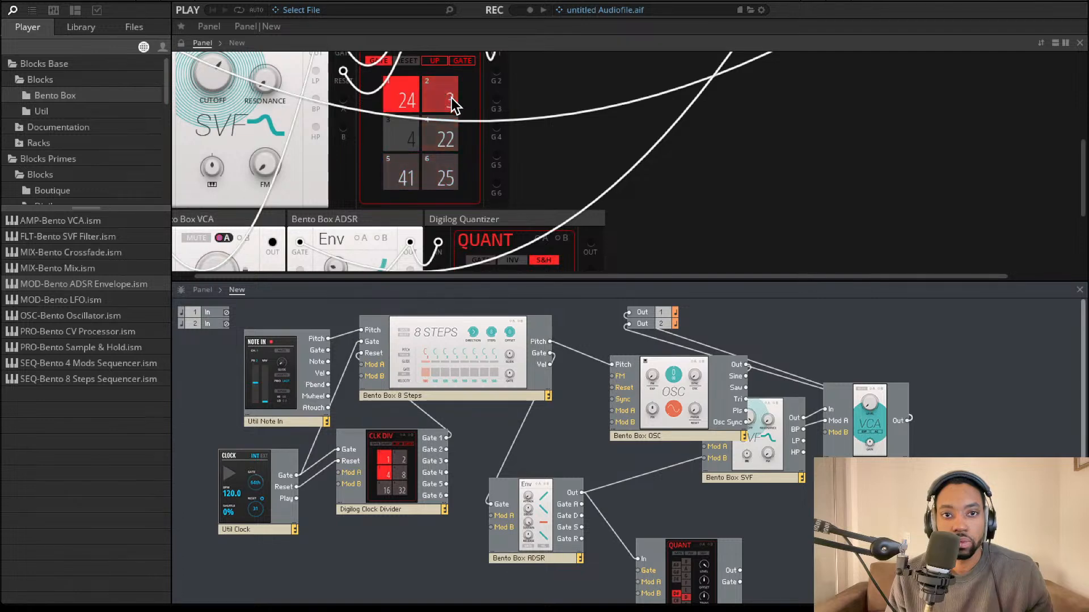
{"action": "scroll", "coordinate": [543, 103], "scroll_direction": "up", "scroll_amount": 3}
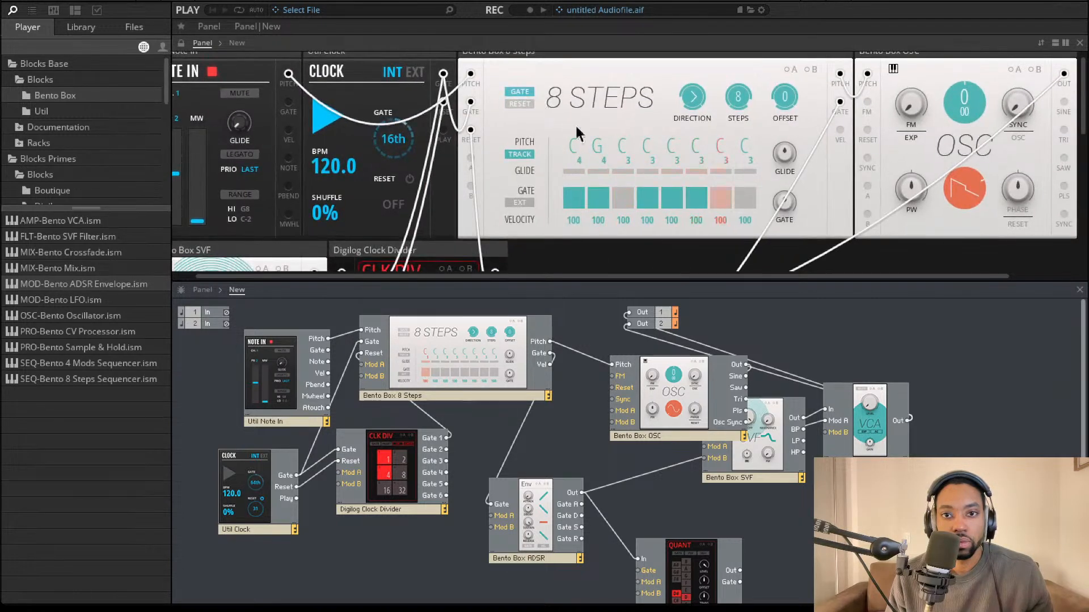
{"action": "left_click", "coordinate": [594, 196]}
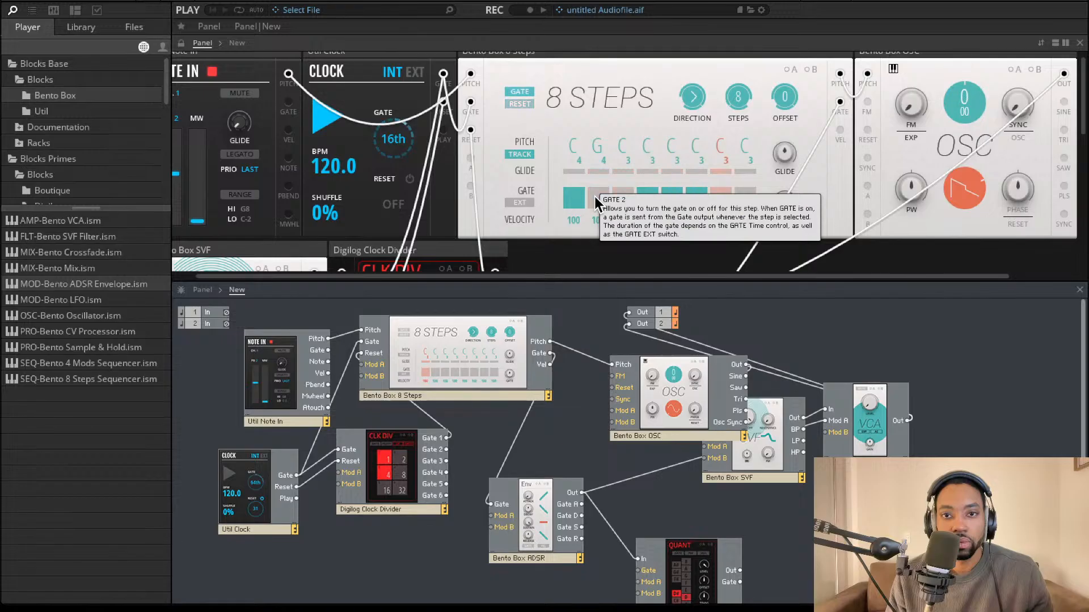
Fine-tune the Attack of the Bento Box ADSR envelope
{"action": "scroll", "coordinate": [668, 181], "scroll_direction": "down", "scroll_amount": 5}
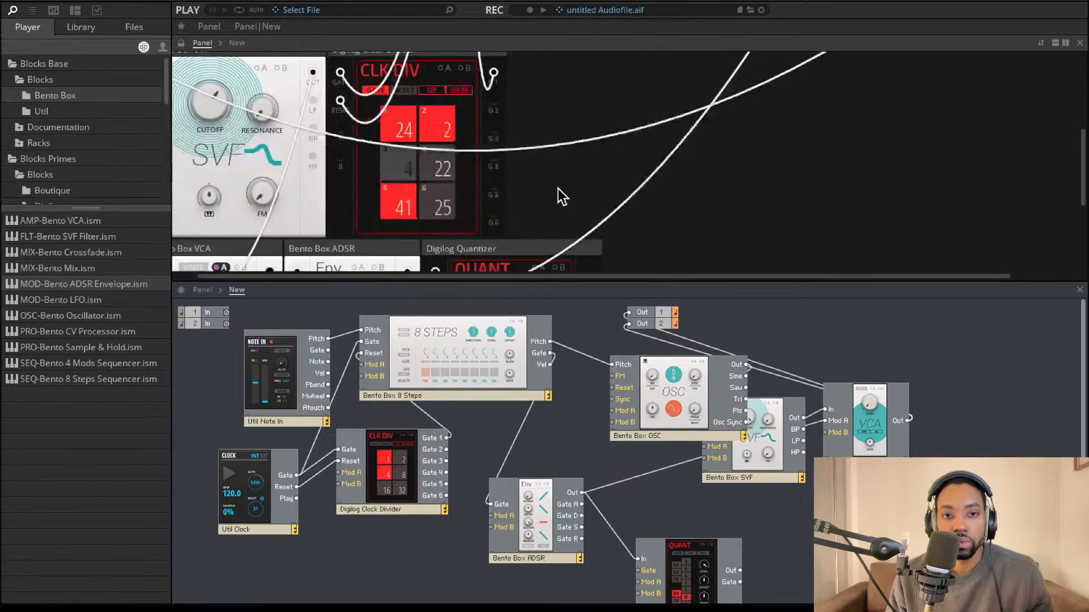
{"action": "scroll", "coordinate": [467, 174], "scroll_direction": "up", "scroll_amount": 2}
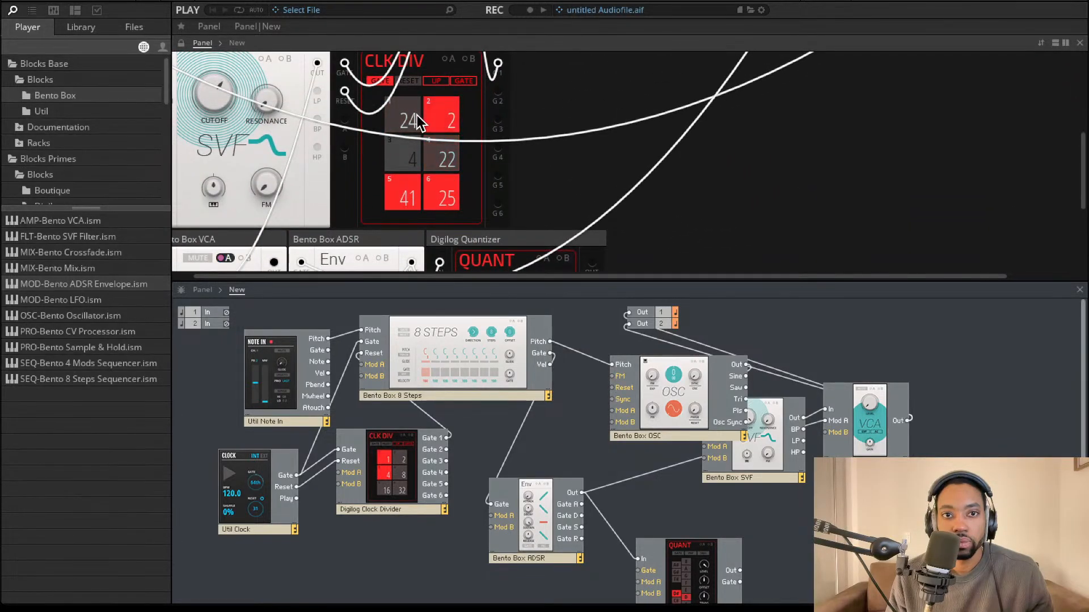
{"action": "scroll", "coordinate": [271, 196], "scroll_direction": "down", "scroll_amount": 2}
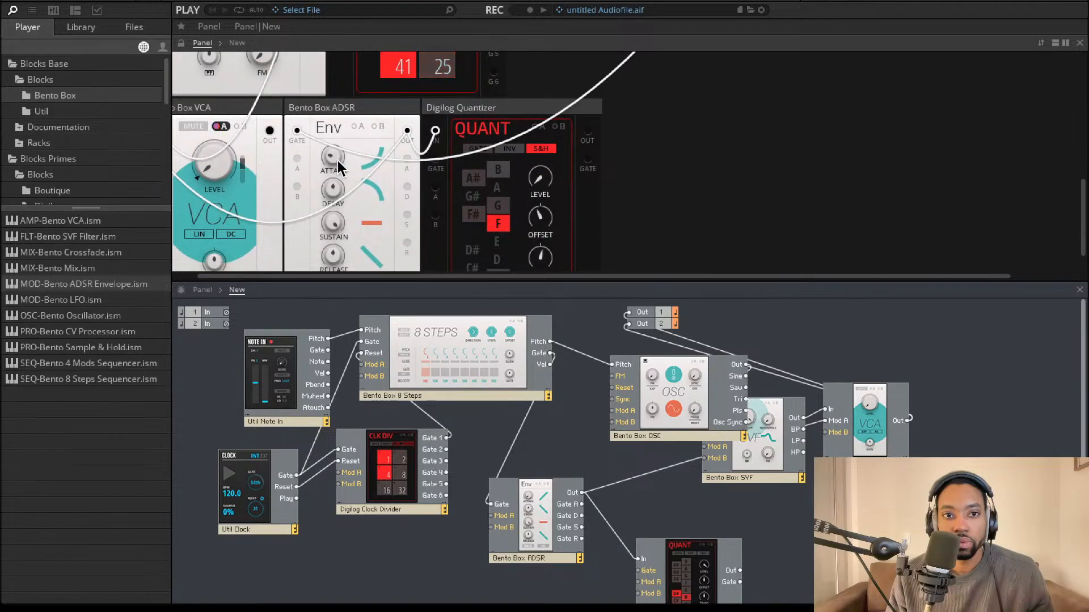
{"action": "left_click_drag", "start_coordinate": [334, 157], "coordinate": [335, 170]}
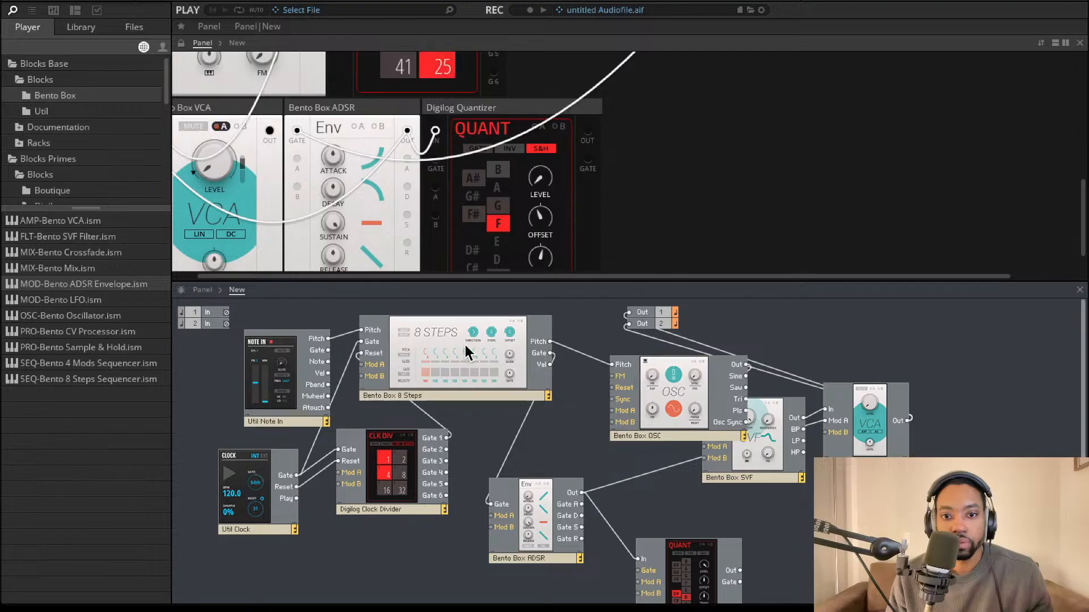
Rename the Bento Box ADSR block as AMP ADSR and tidy the placement of the envelope, OSC and Quantizer blocks
{"action": "left_click", "coordinate": [536, 559]}
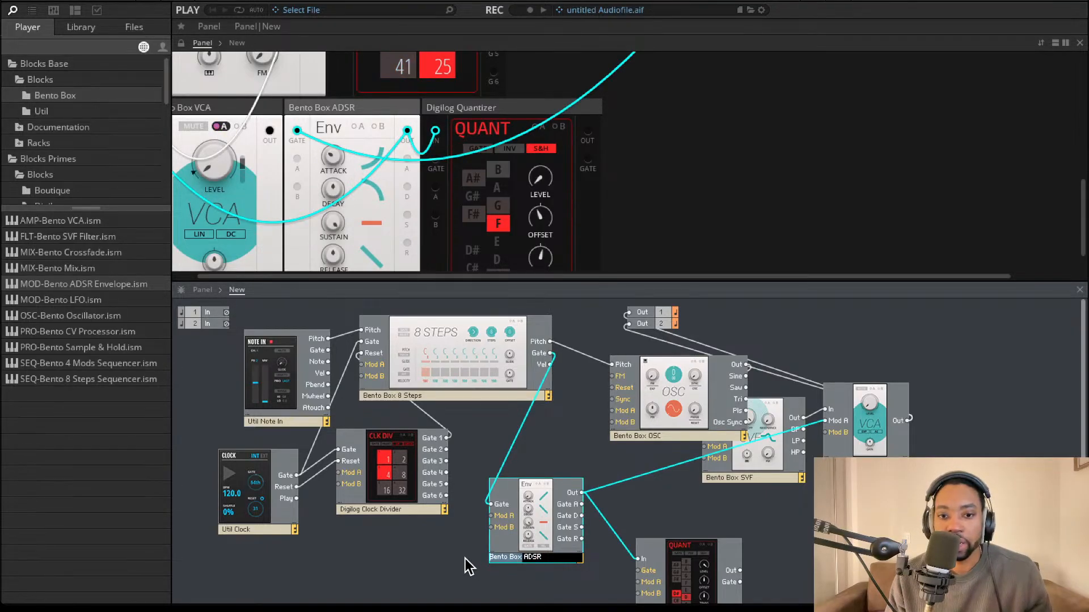
{"action": "type", "text": "AMP"}
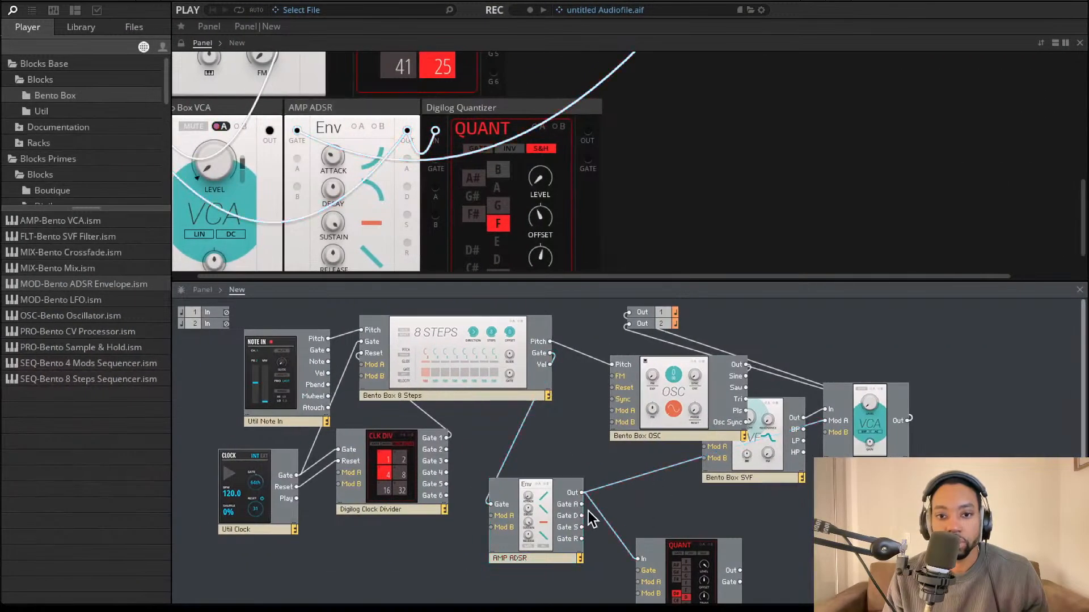
{"action": "left_click_drag", "start_coordinate": [542, 517], "coordinate": [571, 496]}
{"action": "left_click_drag", "start_coordinate": [658, 406], "coordinate": [613, 398]}
{"action": "left_click_drag", "start_coordinate": [719, 565], "coordinate": [721, 542]}
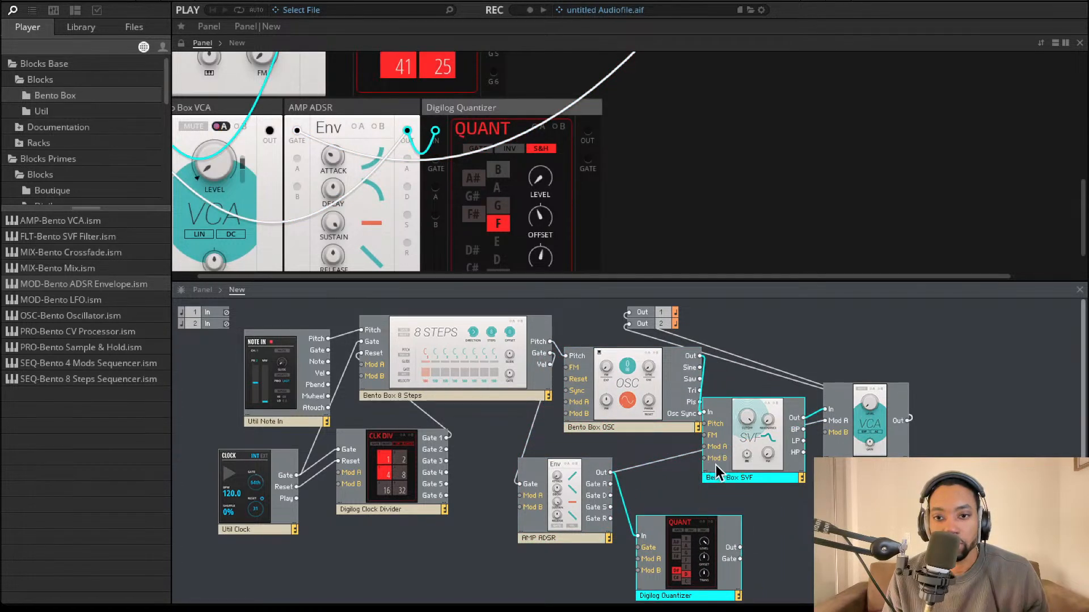
{"action": "left_click", "coordinate": [758, 547]}
{"action": "left_click_drag", "start_coordinate": [741, 547], "coordinate": [762, 520]}
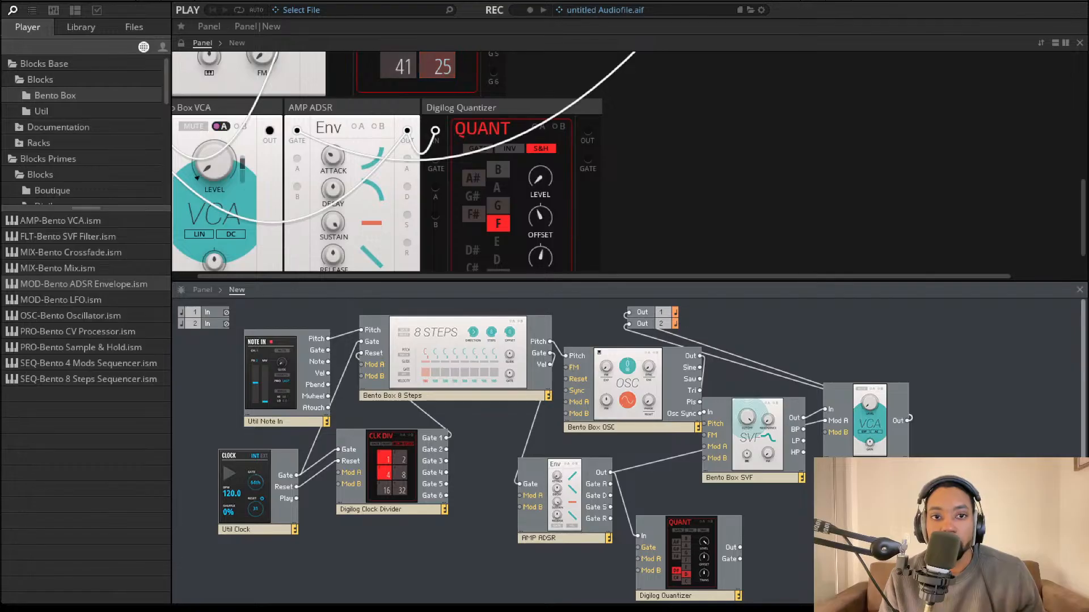
Review the Clock, 8 Steps, Clock Divider, AMP ADSR and Quantizer settings and cables in the panel
{"action": "scroll", "coordinate": [486, 244], "scroll_direction": "left", "scroll_amount": 2}
{"action": "scroll", "coordinate": [474, 221], "scroll_direction": "up", "scroll_amount": 3}
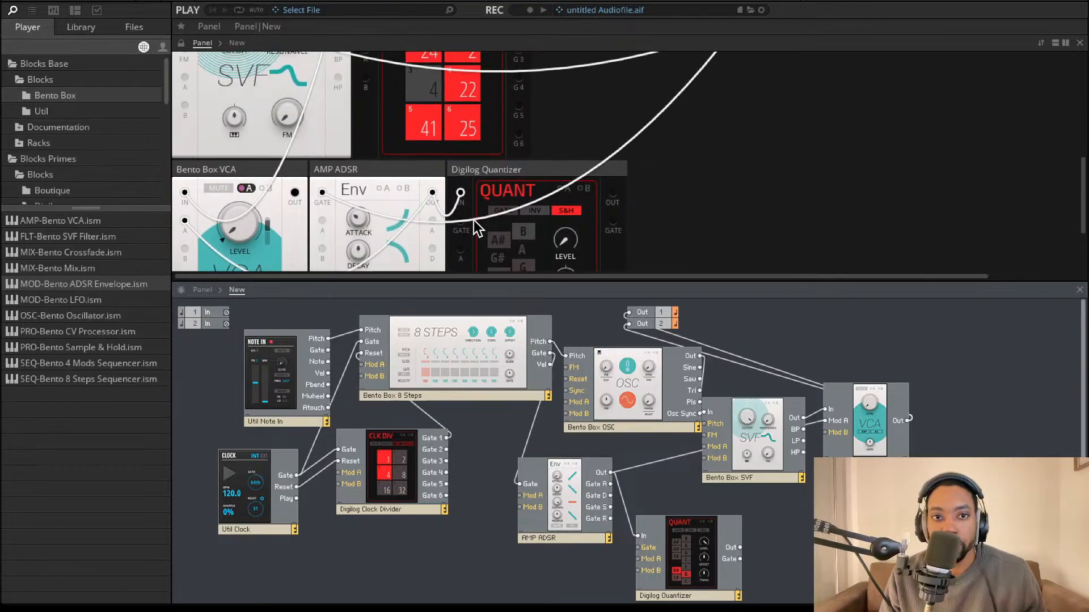
{"action": "scroll", "coordinate": [462, 223], "scroll_direction": "down", "scroll_amount": 2}
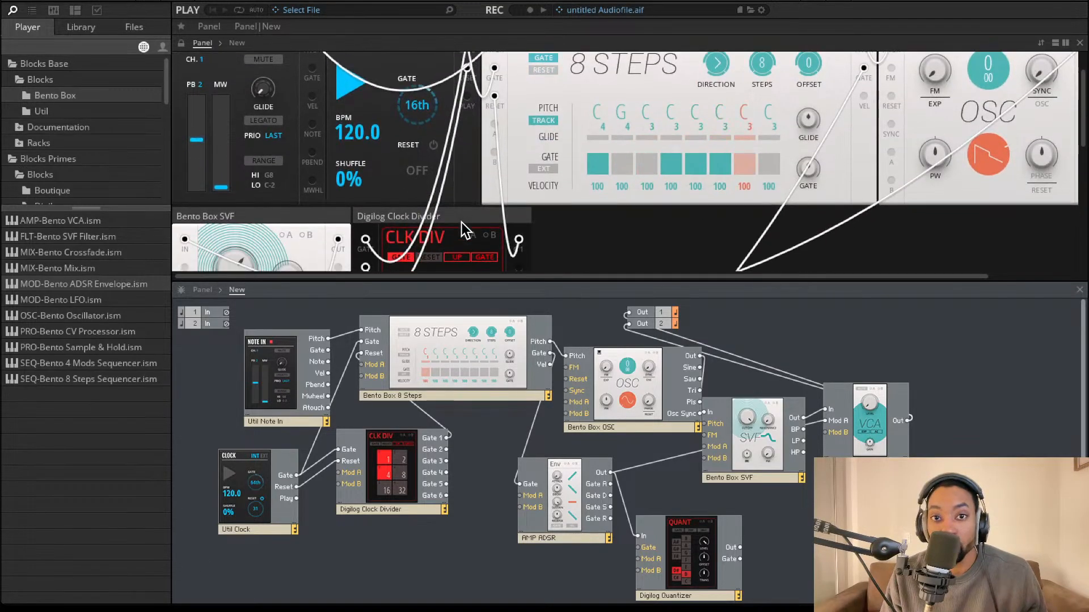
{"action": "scroll", "coordinate": [450, 222], "scroll_direction": "up", "scroll_amount": 2}
{"action": "scroll", "coordinate": [614, 169], "scroll_direction": "right", "scroll_amount": 1}
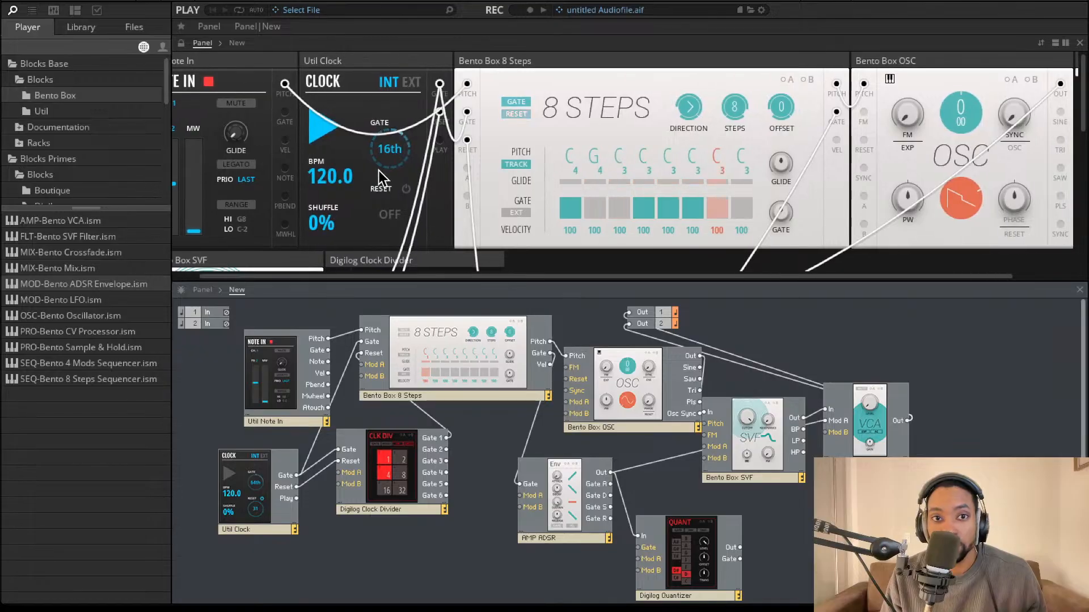
{"action": "mouse_move", "coordinate": [326, 182]}
{"action": "left_mouse_down"}
{"action": "mouse_move", "coordinate": [323, 229]}
{"action": "mouse_move", "coordinate": [326, 177]}
{"action": "left_mouse_up"}
{"action": "scroll", "coordinate": [731, 176], "scroll_direction": "right", "scroll_amount": 2}
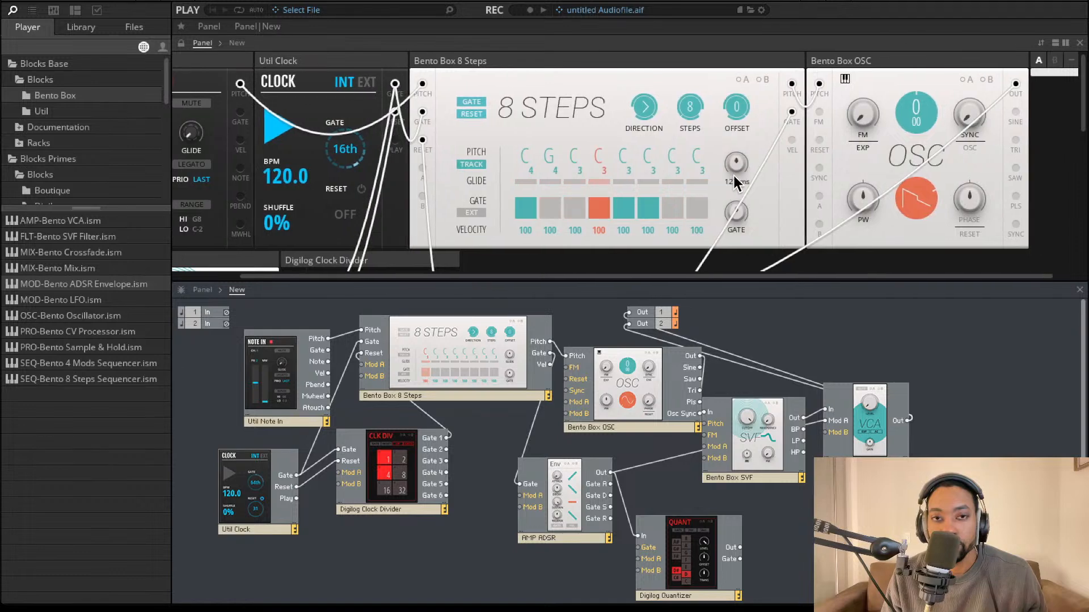
{"action": "scroll", "coordinate": [726, 172], "scroll_direction": "down", "scroll_amount": 3}
{"action": "scroll", "coordinate": [719, 173], "scroll_direction": "left", "scroll_amount": 2}
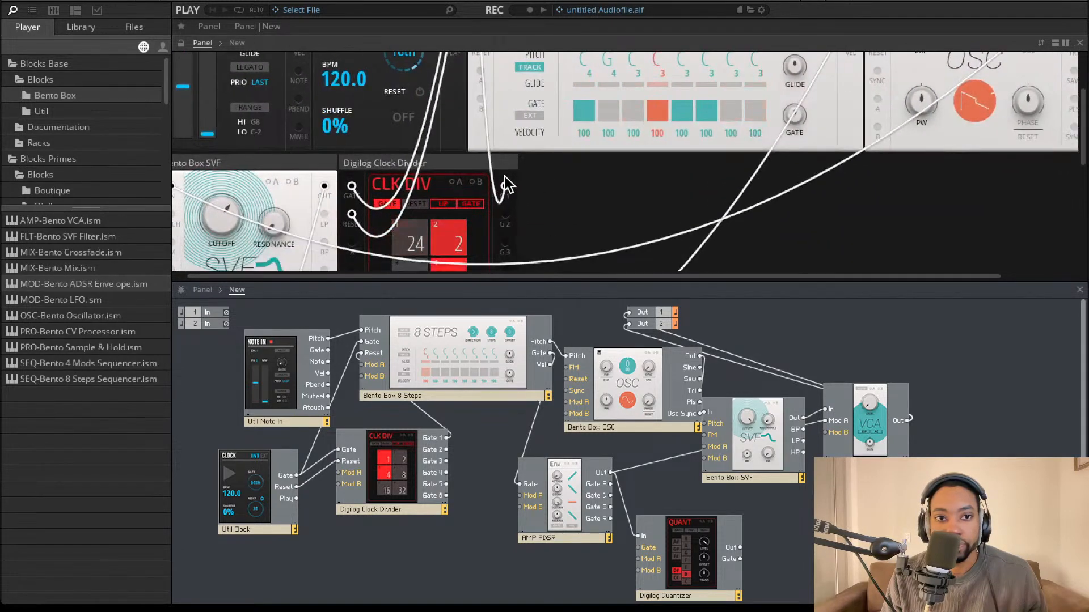
{"action": "scroll", "coordinate": [505, 176], "scroll_direction": "down", "scroll_amount": 5}
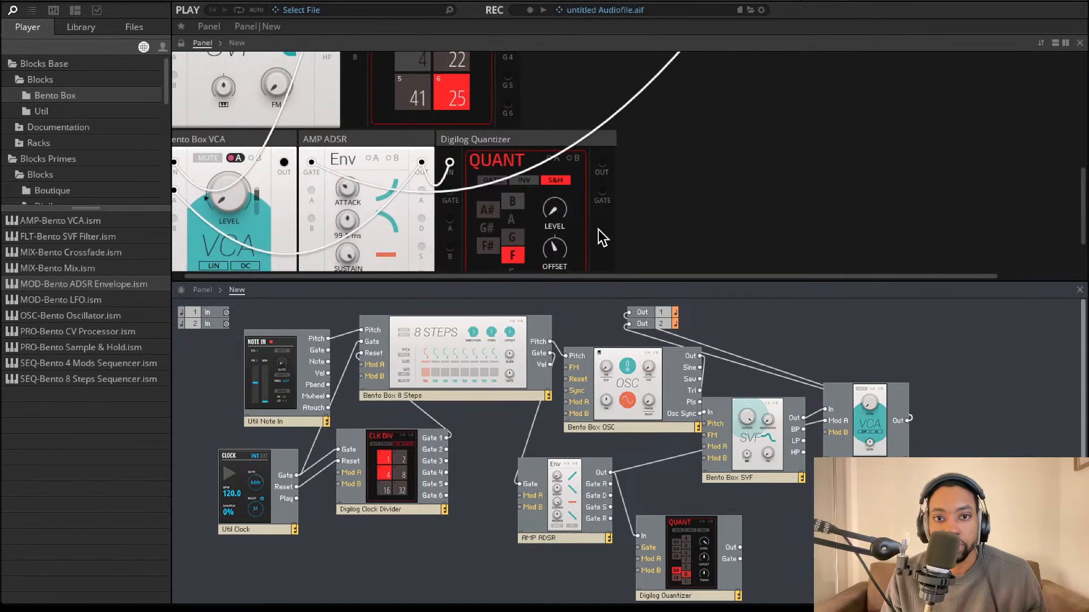
{"action": "scroll", "coordinate": [604, 232], "scroll_direction": "down", "scroll_amount": 1}
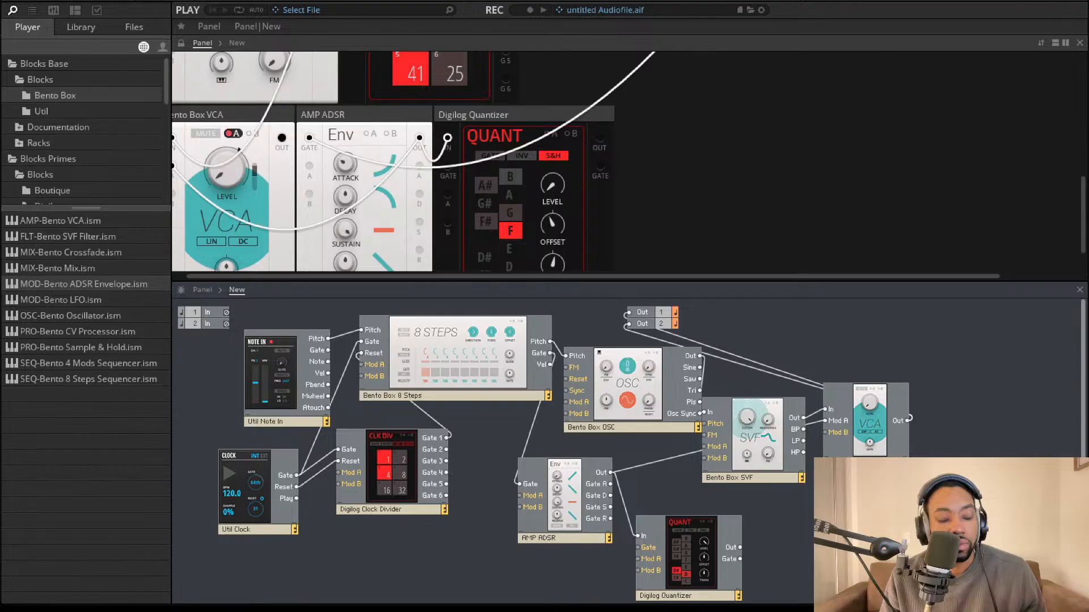
Move the Quantizer below the Clock Divider and wire the Clock's Gate to the Quantizer's In
{"action": "left_click_drag", "start_coordinate": [667, 561], "coordinate": [397, 592]}
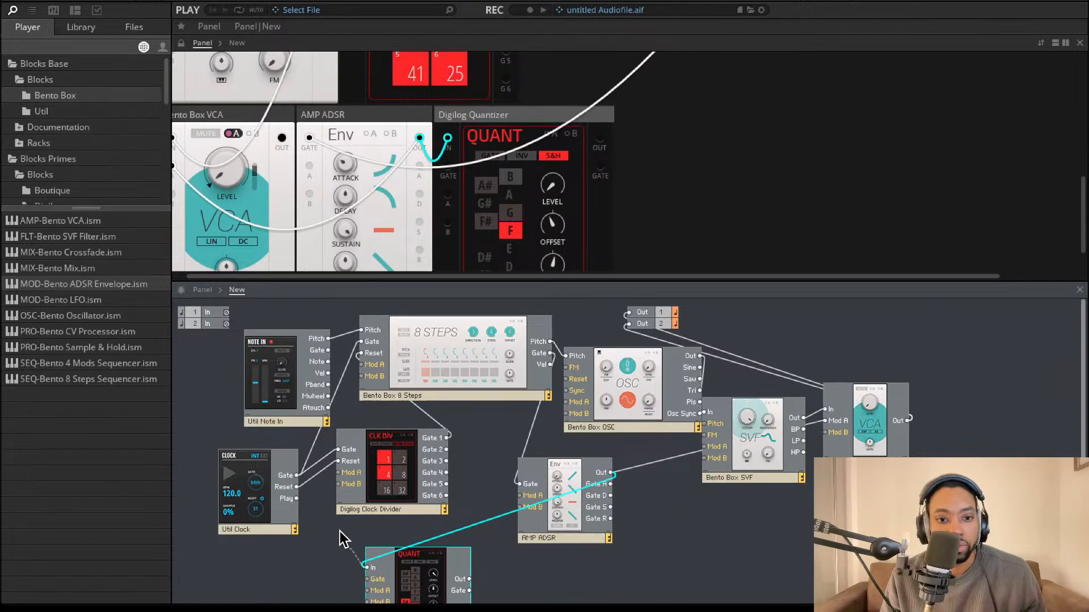
{"action": "left_click_drag", "start_coordinate": [294, 483], "coordinate": [297, 475]}
{"action": "left_click_drag", "start_coordinate": [441, 568], "coordinate": [413, 549]}
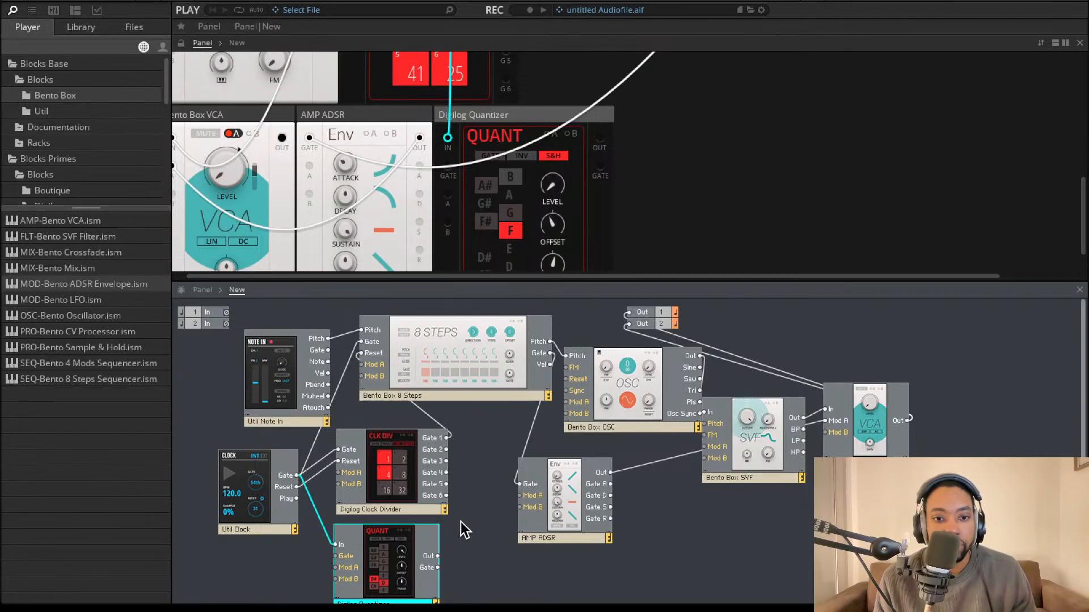
Wire the Quantizer's Out to the Pitch input of 8 Steps
{"action": "left_click_drag", "start_coordinate": [438, 556], "coordinate": [560, 358]}
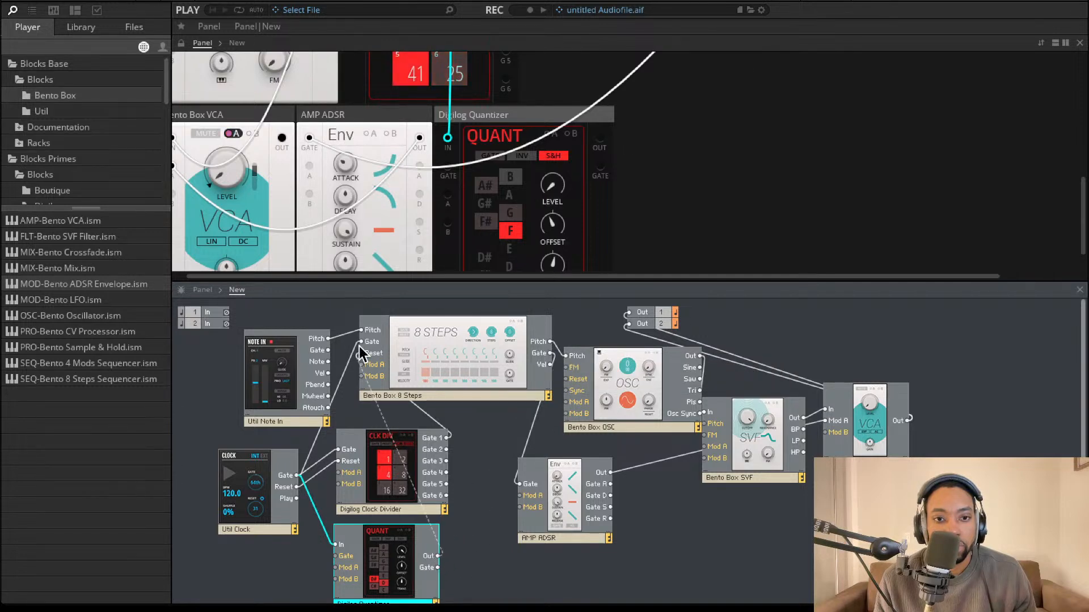
{"action": "left_click_drag", "start_coordinate": [366, 340], "coordinate": [362, 342]}
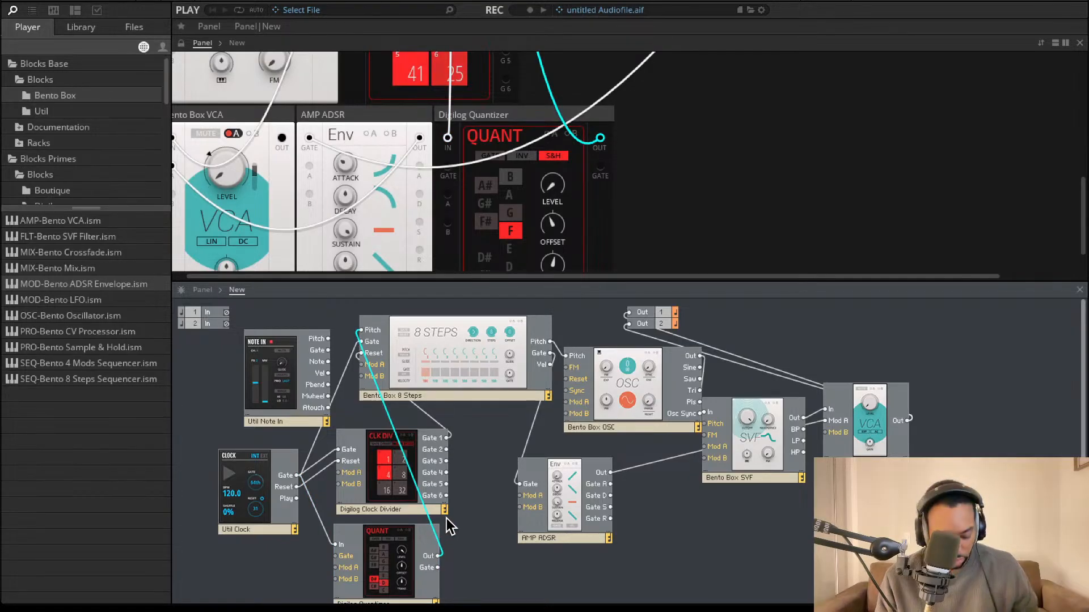
Undo the last cable from the Quantizer's Out to 8 Steps and reposition the Clock Divider above the Quantizer
{"action": "key", "text": "super+z"}
{"action": "left_click_drag", "start_coordinate": [414, 479], "coordinate": [444, 477]}
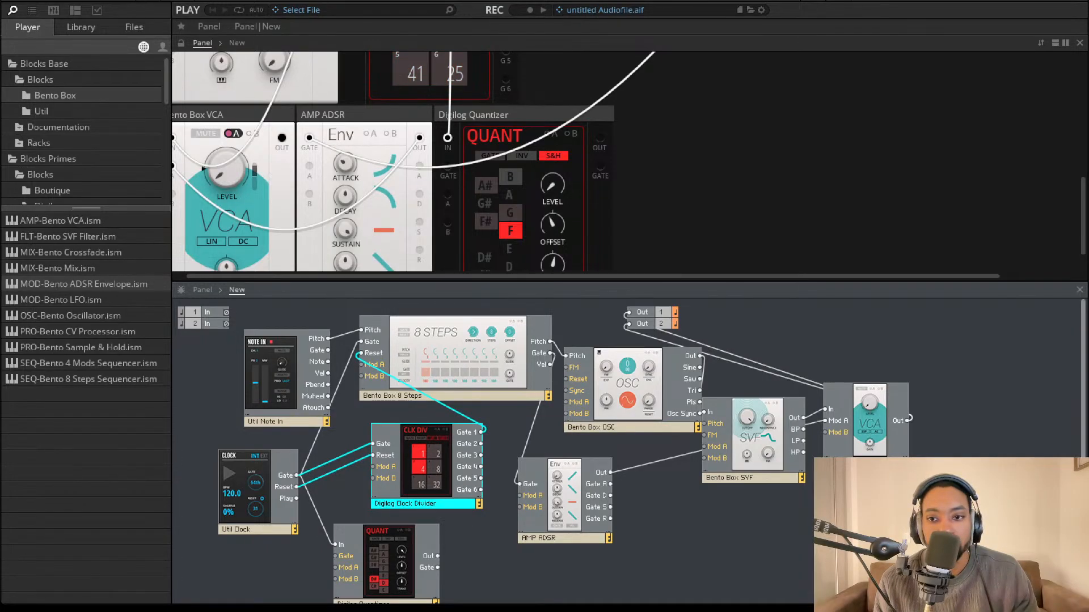
{"action": "left_click_drag", "start_coordinate": [464, 445], "coordinate": [396, 464]}
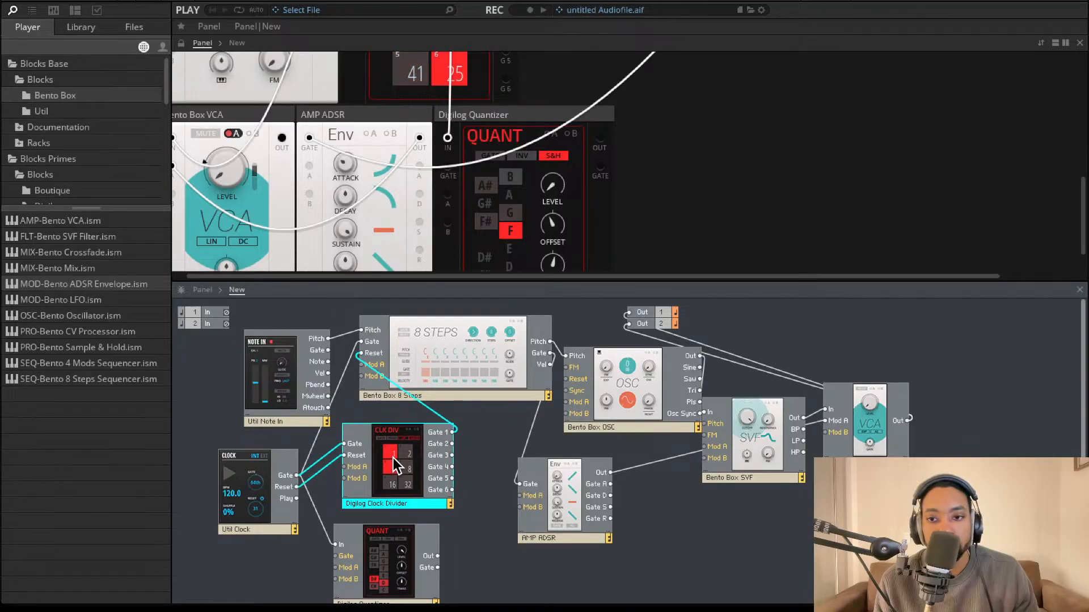
{"action": "left_click_drag", "start_coordinate": [220, 175], "coordinate": [278, 227]}
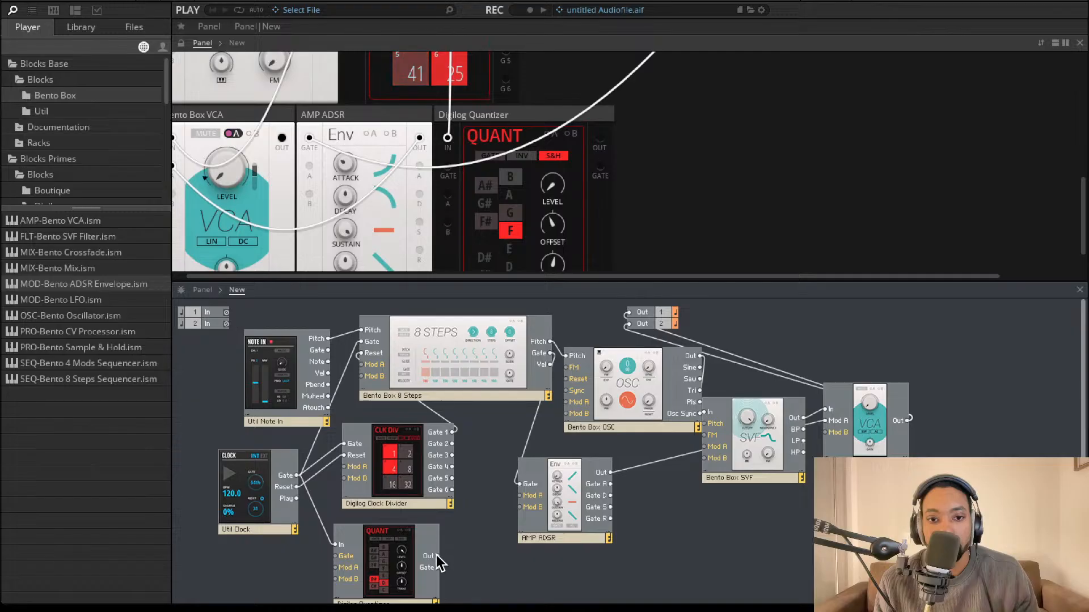
Wire the Quantizer's Out to the AMP ADSR's Mod A and feed its In from the Clock's Play output
{"action": "left_click_drag", "start_coordinate": [438, 556], "coordinate": [535, 497]}
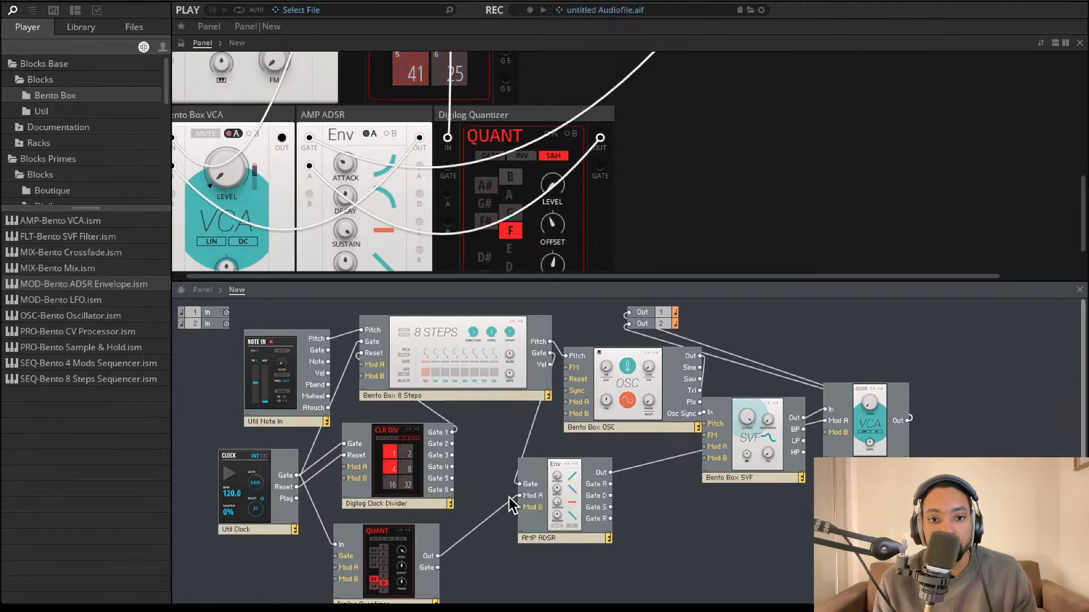
{"action": "scroll", "coordinate": [425, 473], "scroll_direction": "down", "scroll_amount": 1}
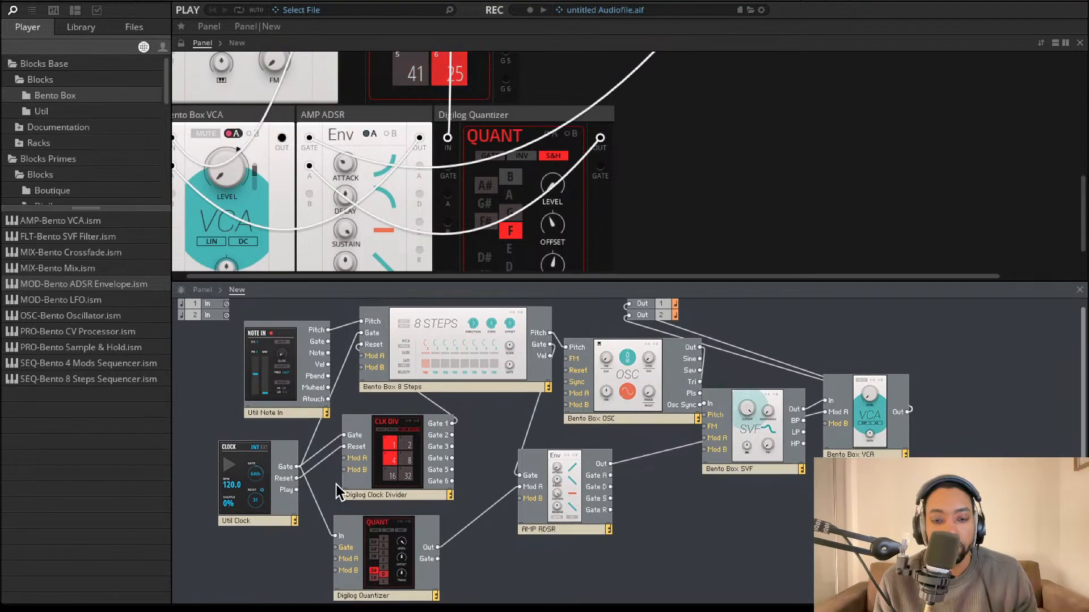
{"action": "left_click_drag", "start_coordinate": [295, 488], "coordinate": [294, 487]}
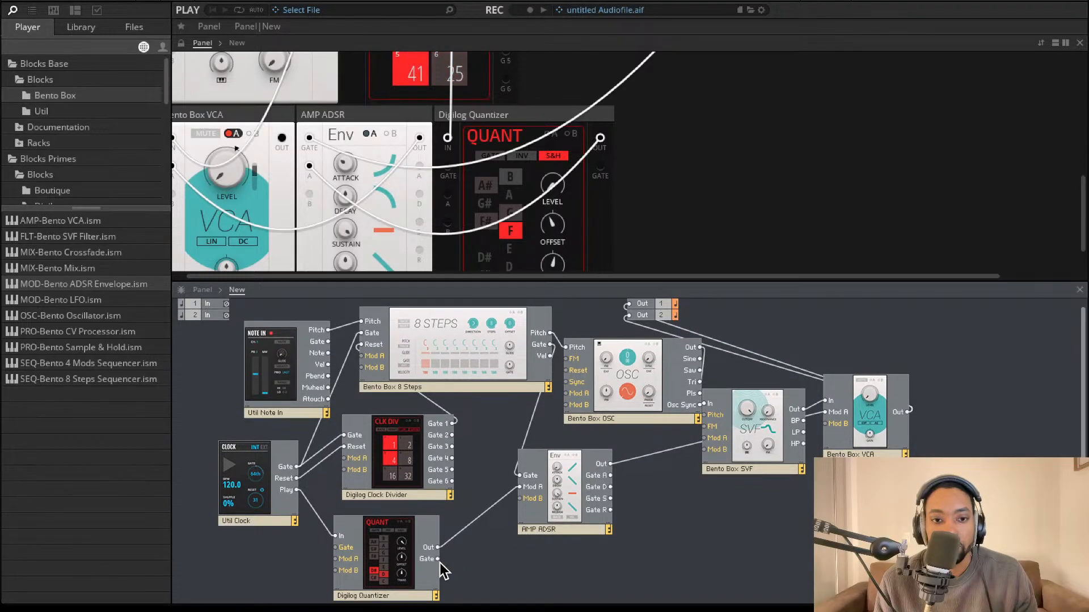
Try the Quantizer's Gate on the AMP ADSR Gate, reconnect the 8 Steps Gate there, and delete the Mod A cable
{"action": "left_click_drag", "start_coordinate": [437, 557], "coordinate": [522, 474]}
{"action": "left_click_drag", "start_coordinate": [558, 372], "coordinate": [550, 345]}
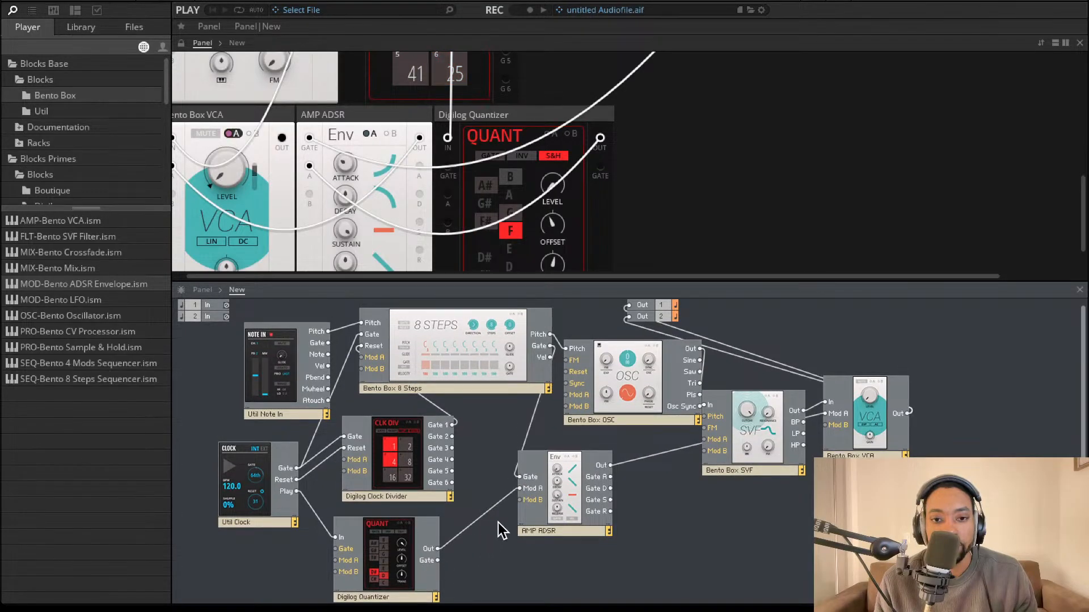
{"action": "scroll", "coordinate": [465, 528], "scroll_direction": "up", "scroll_amount": 1}
{"action": "left_click", "coordinate": [465, 530]}
{"action": "key", "text": "Delete"}
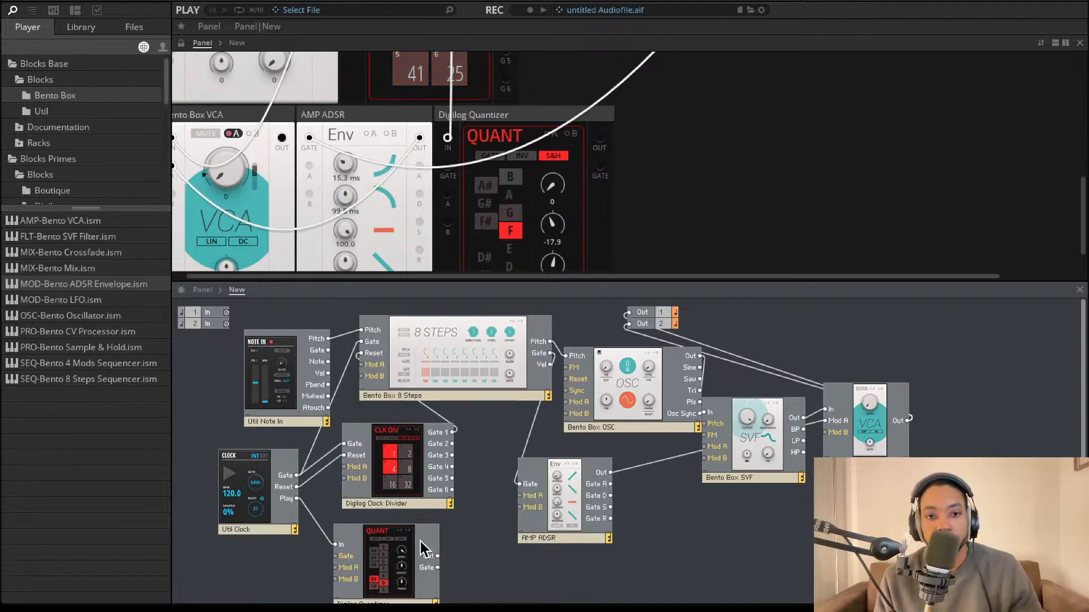
Try routing the Quantizer's Out to the Clock Divider's Mod A, and delete that cable
{"action": "left_click_drag", "start_coordinate": [414, 564], "coordinate": [345, 468]}
{"action": "scroll", "coordinate": [387, 491], "scroll_direction": "down", "scroll_amount": 1}
{"action": "scroll", "coordinate": [515, 269], "scroll_direction": "up", "scroll_amount": 2}
{"action": "scroll", "coordinate": [514, 258], "scroll_direction": "up", "scroll_amount": 2}
{"action": "scroll", "coordinate": [513, 257], "scroll_direction": "down", "scroll_amount": 4}
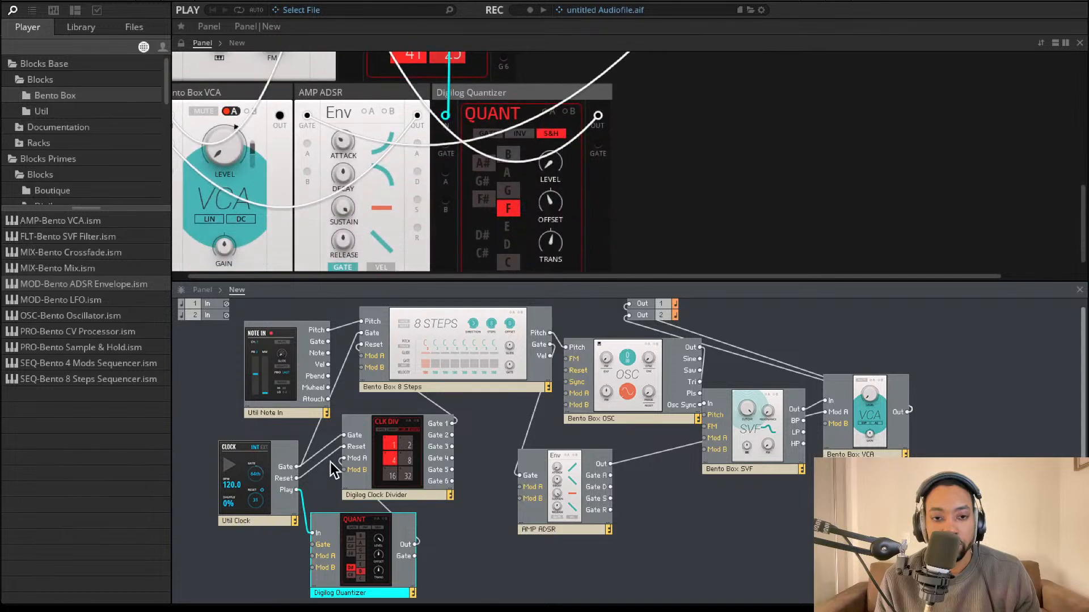
{"action": "left_click", "coordinate": [392, 512]}
{"action": "key", "text": "Delete"}
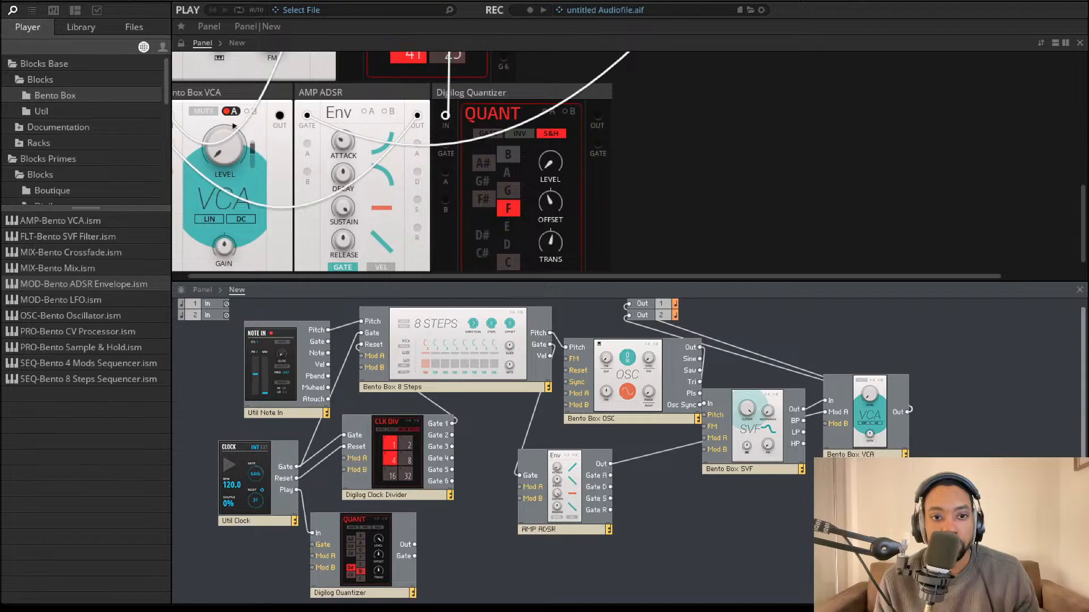
Wire Note In's Gate to the Quantizer's Gate and the Quantizer's Out to the AMP ADSR's Mod A
{"action": "left_click_drag", "start_coordinate": [408, 459], "coordinate": [407, 466]}
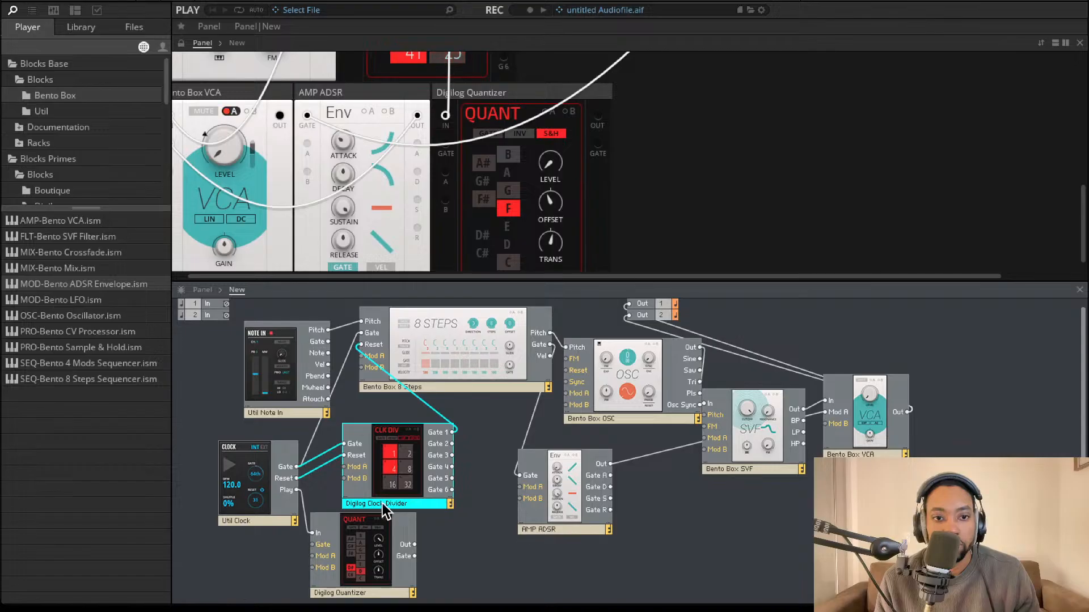
{"action": "left_click_drag", "start_coordinate": [333, 390], "coordinate": [328, 341]}
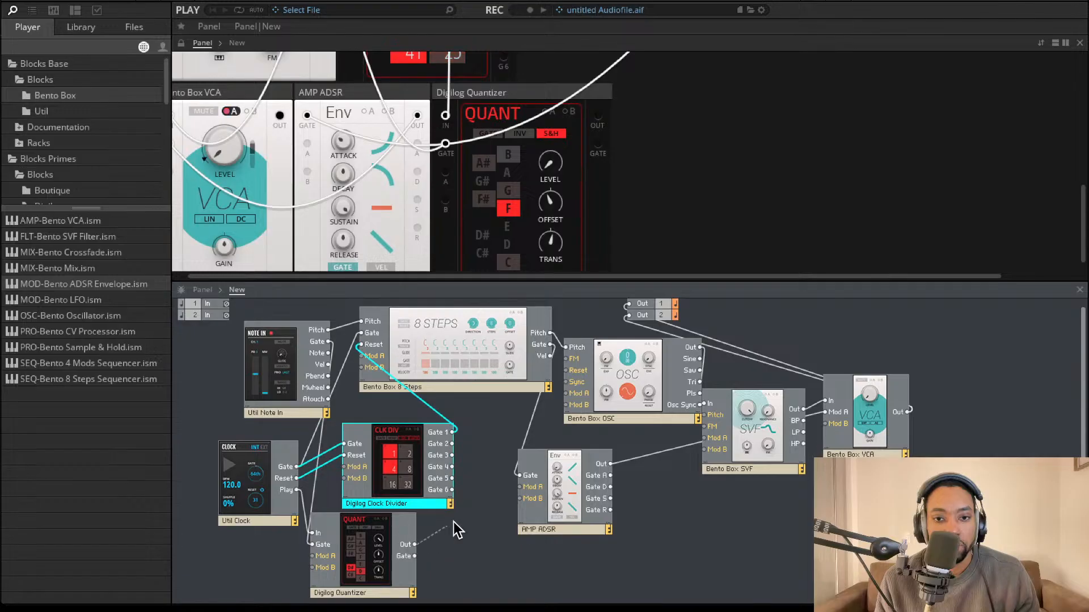
{"action": "left_click_drag", "start_coordinate": [527, 494], "coordinate": [522, 487]}
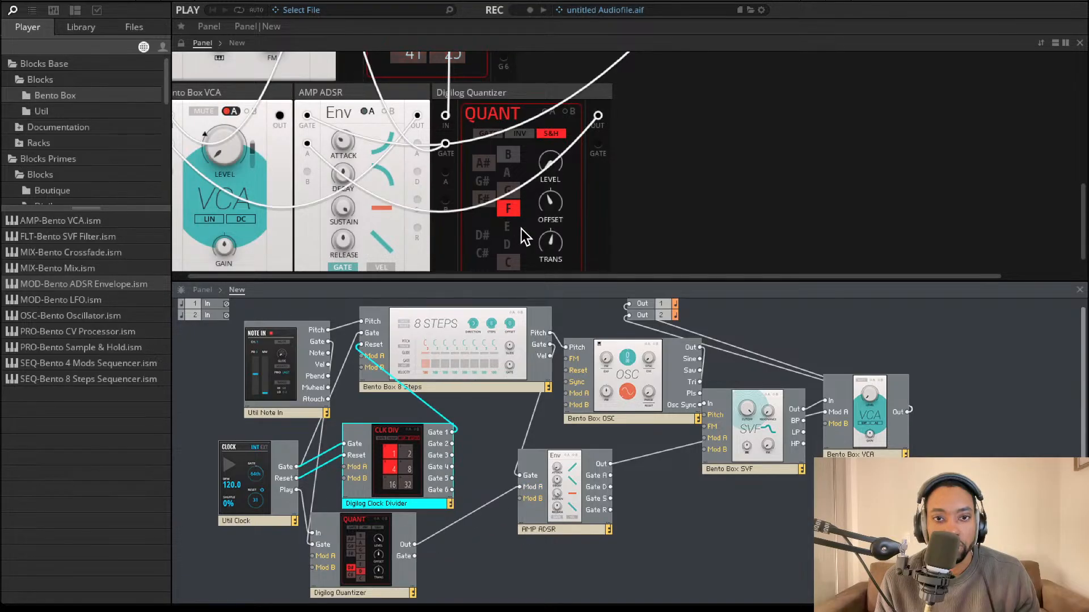
Show the AMP ADSR's A modulation controls and delete the cable from the Quantizer's Out to its Mod A
{"action": "scroll", "coordinate": [474, 219], "scroll_direction": "down", "scroll_amount": 1}
{"action": "scroll", "coordinate": [441, 191], "scroll_direction": "up", "scroll_amount": 2}
{"action": "left_click", "coordinate": [368, 148]}
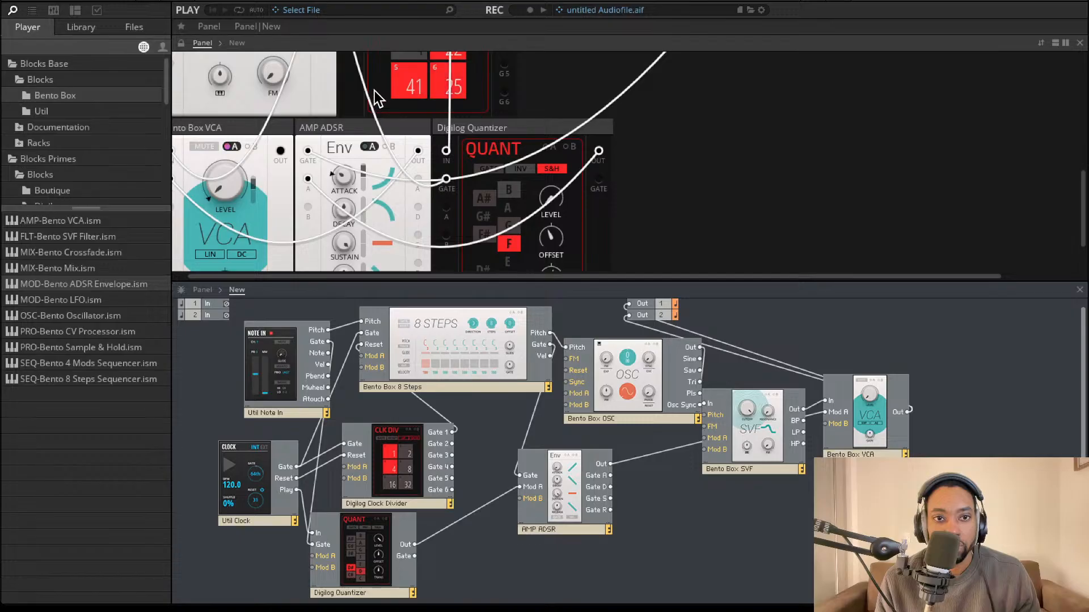
{"action": "left_click", "coordinate": [462, 524]}
{"action": "key", "text": "Delete"}
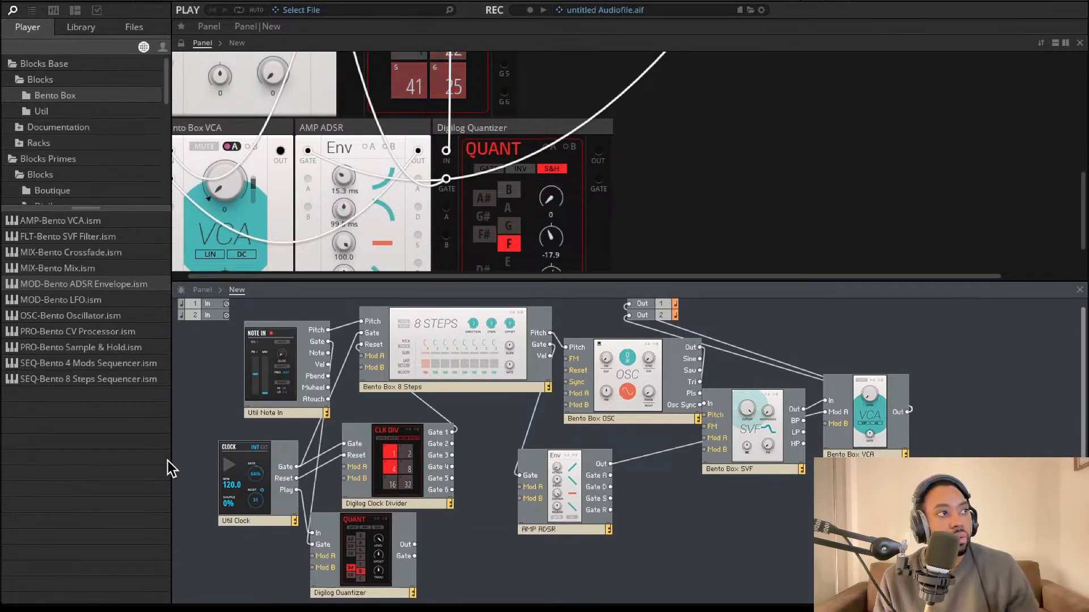
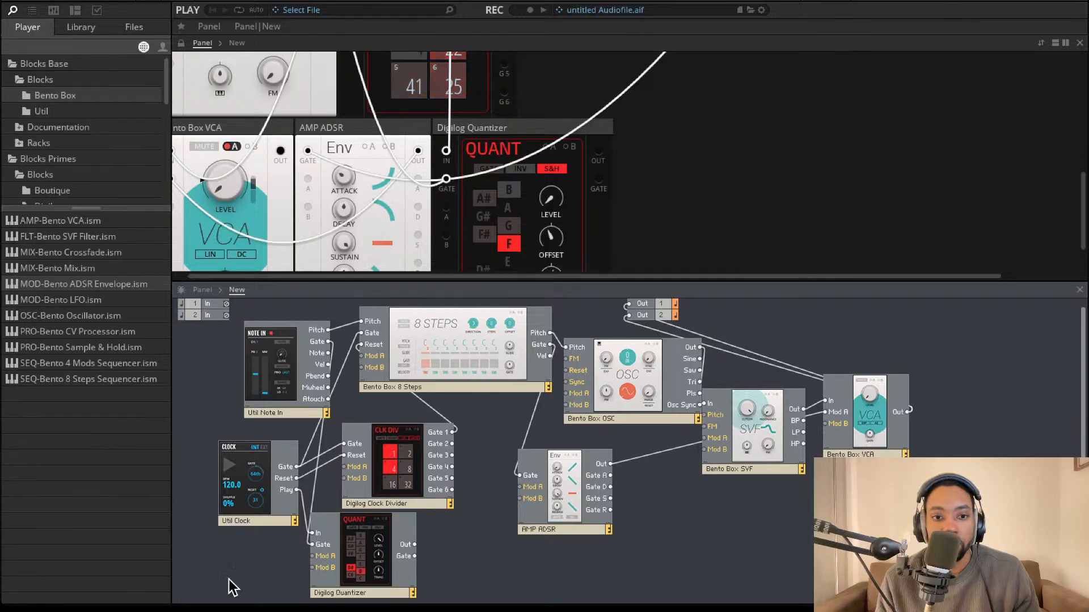
Insert the Quantizer between 8 Steps and OSC, wiring 8 Steps' Pitch to its In and its Out to the OSC's Pitch
{"action": "left_click_drag", "start_coordinate": [364, 552], "coordinate": [498, 426]}
{"action": "mouse_move", "coordinate": [619, 389]}
{"action": "left_mouse_down"}
{"action": "mouse_move", "coordinate": [631, 405]}
{"action": "mouse_move", "coordinate": [613, 389]}
{"action": "left_mouse_up"}
{"action": "left_click_drag", "start_coordinate": [641, 345], "coordinate": [997, 481]}
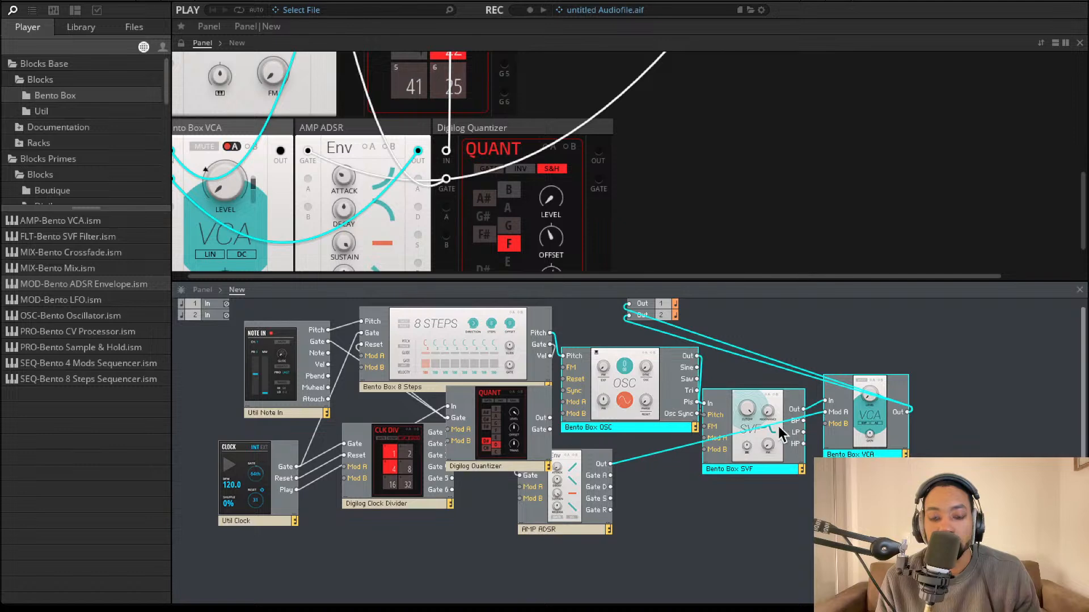
{"action": "left_click_drag", "start_coordinate": [635, 384], "coordinate": [720, 448]}
{"action": "left_click", "coordinate": [776, 451]}
{"action": "left_click_drag", "start_coordinate": [517, 425], "coordinate": [659, 395]}
{"action": "left_click_drag", "start_coordinate": [558, 404], "coordinate": [550, 333]}
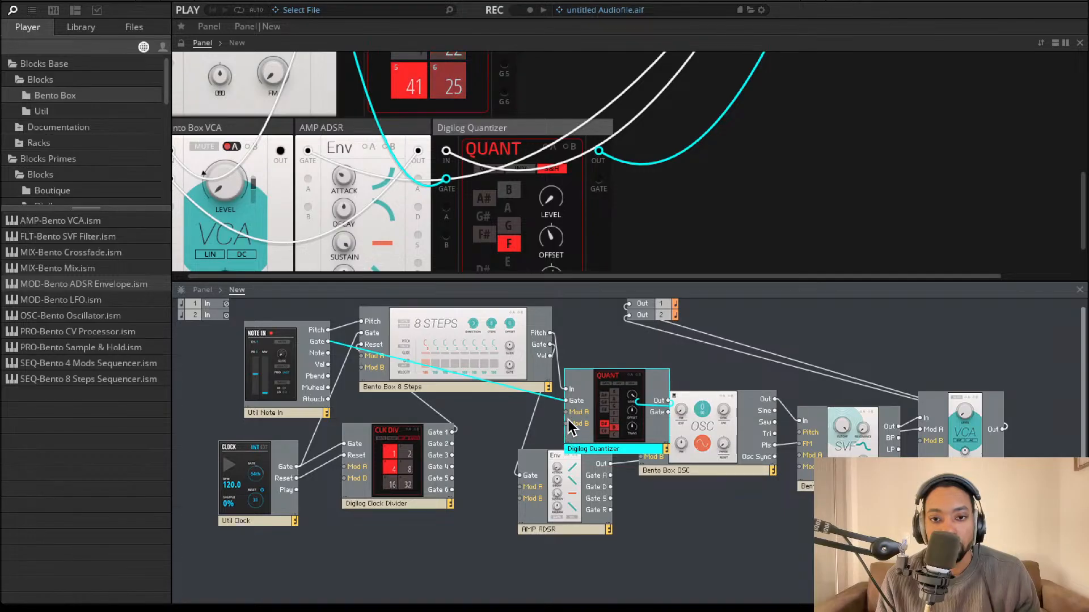
Delete the cable from Note In's Gate to the Quantizer's Gate
{"action": "left_click", "coordinate": [507, 380]}
{"action": "left_click", "coordinate": [538, 396]}
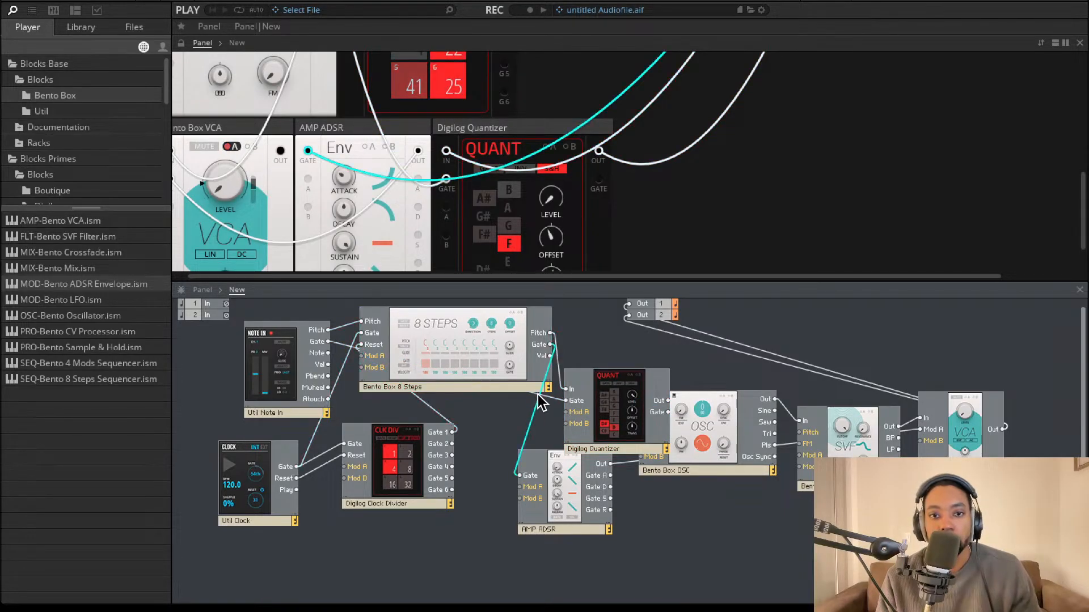
{"action": "left_click", "coordinate": [523, 392]}
{"action": "key", "text": "Delete"}
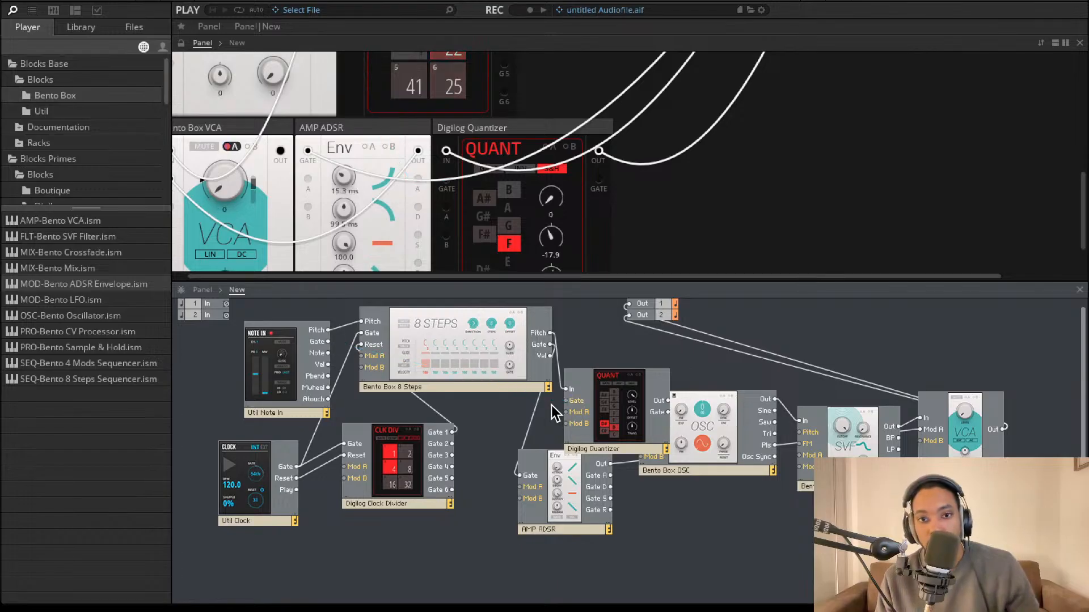
Switch on the Quantizer's Gate mode with 8 Steps' Gate wired to its Gate input, and raise its Level
{"action": "left_click_drag", "start_coordinate": [586, 420], "coordinate": [591, 380]}
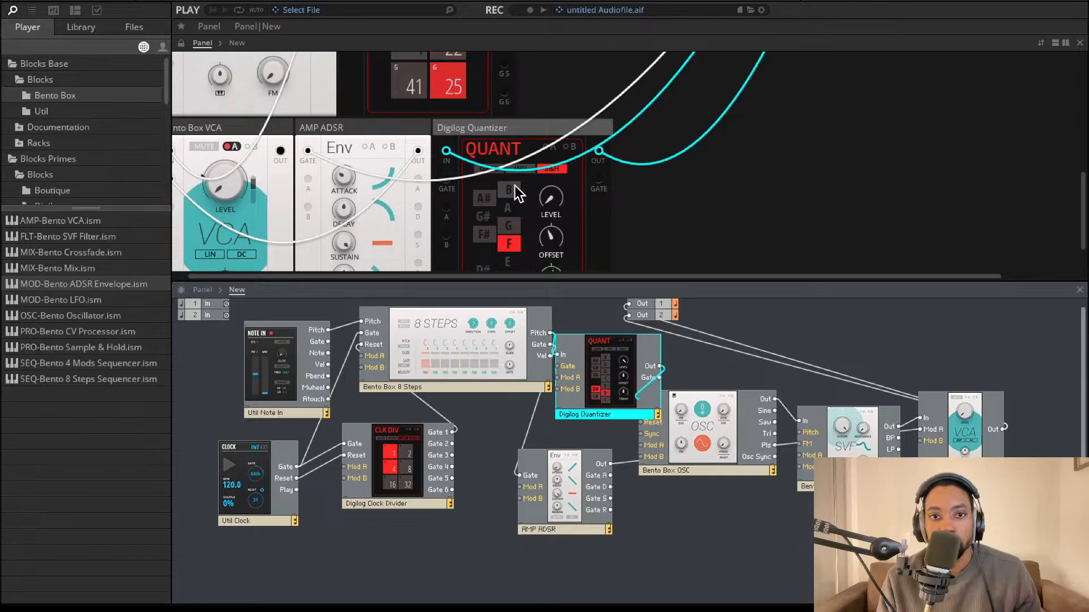
{"action": "left_click", "coordinate": [497, 179]}
{"action": "left_click_drag", "start_coordinate": [622, 343], "coordinate": [679, 352]}
{"action": "left_click_drag", "start_coordinate": [550, 345], "coordinate": [614, 375]}
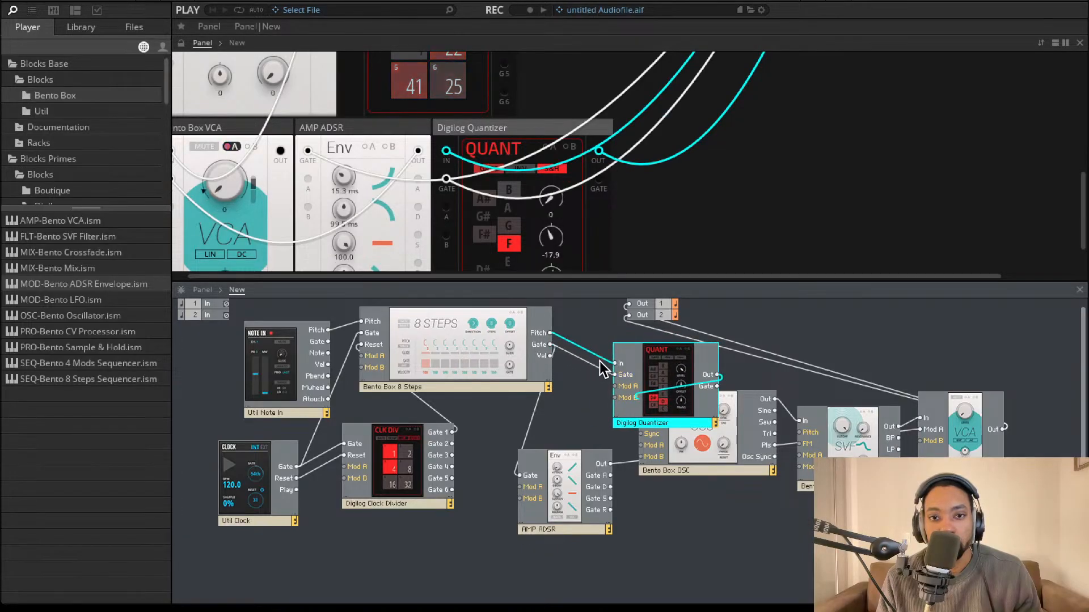
{"action": "left_click_drag", "start_coordinate": [552, 200], "coordinate": [557, 77]}
Reposition the Quantizer and OSC blocks so the OSC sits below the Quantizer without overlapping
{"action": "left_click_drag", "start_coordinate": [646, 355], "coordinate": [600, 349]}
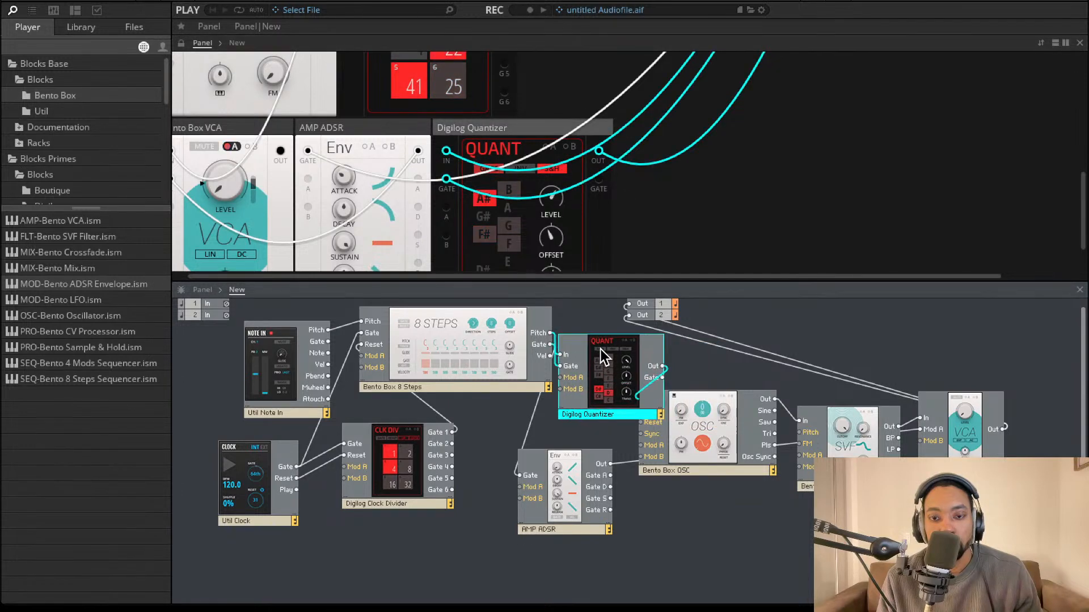
{"action": "scroll", "coordinate": [531, 148], "scroll_direction": "up", "scroll_amount": 2}
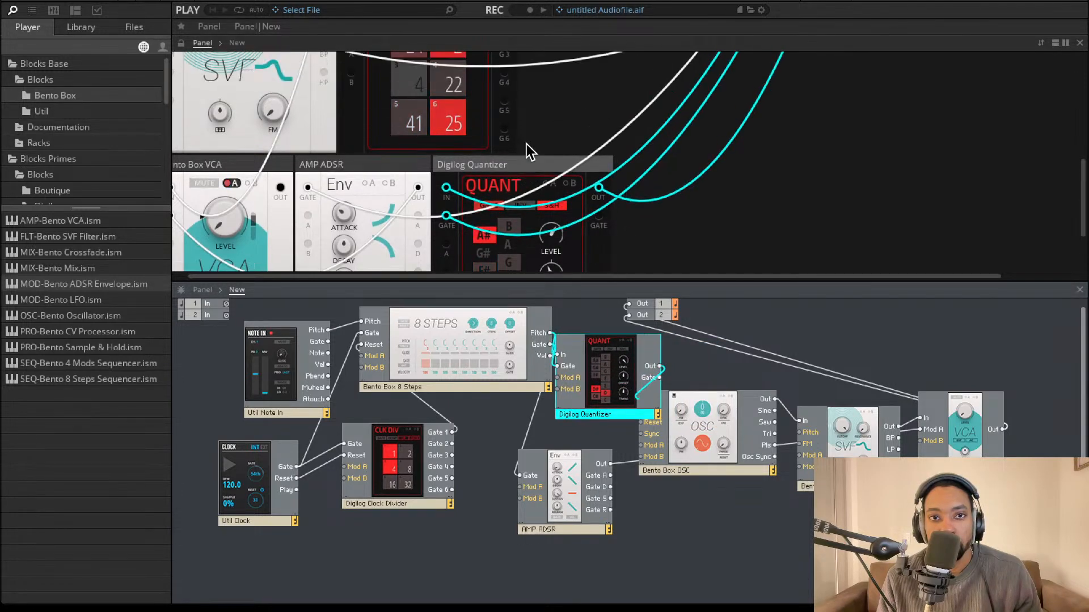
{"action": "left_click_drag", "start_coordinate": [717, 425], "coordinate": [746, 478]}
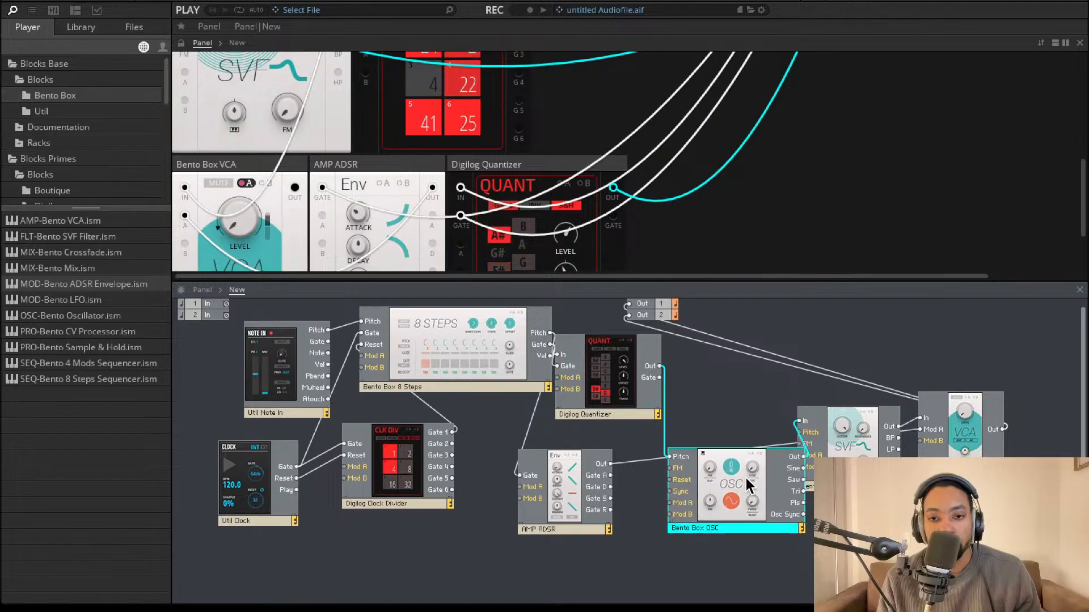
{"action": "left_click_drag", "start_coordinate": [624, 395], "coordinate": [661, 409]}
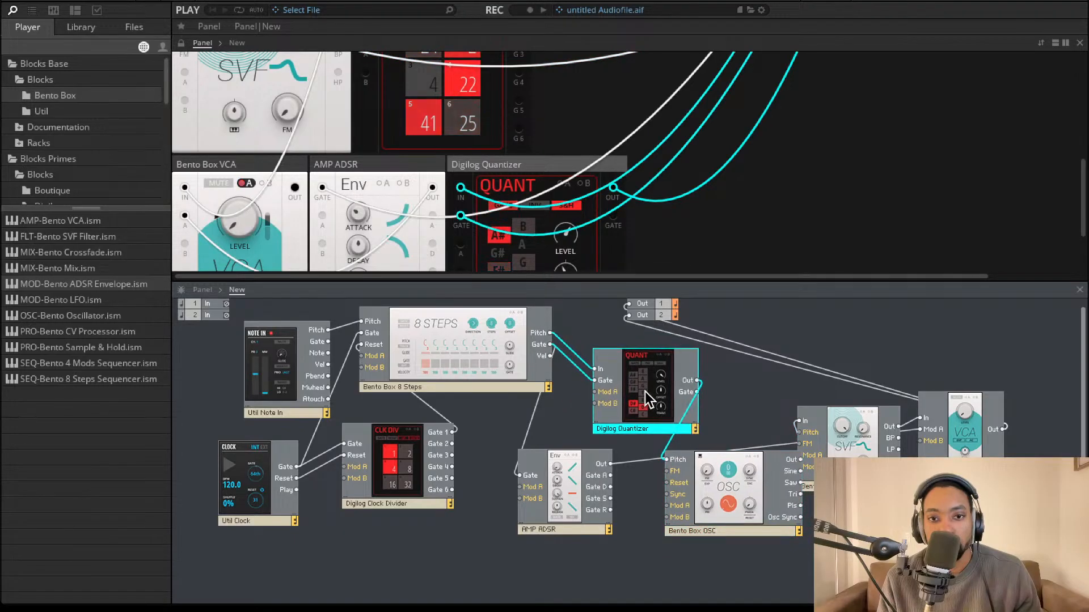
Adjust the Level and Offset of the Digilog Quantizer while the sequence plays
{"action": "scroll", "coordinate": [451, 192], "scroll_direction": "up", "scroll_amount": 2}
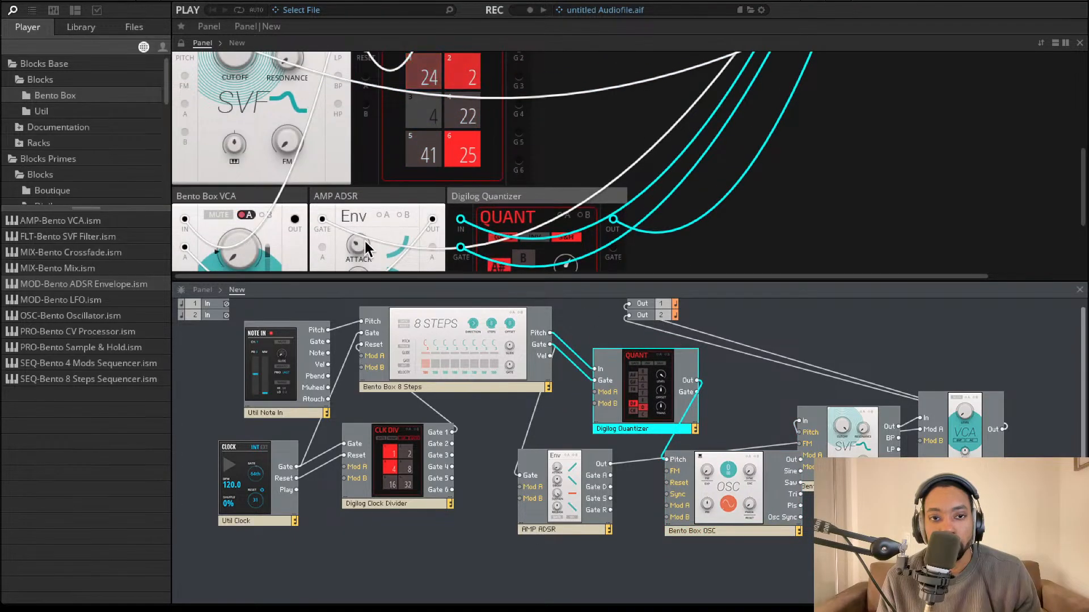
{"action": "left_click", "coordinate": [364, 287]}
{"action": "scroll", "coordinate": [462, 132], "scroll_direction": "up", "scroll_amount": 2}
{"action": "scroll", "coordinate": [462, 131], "scroll_direction": "up", "scroll_amount": 6}
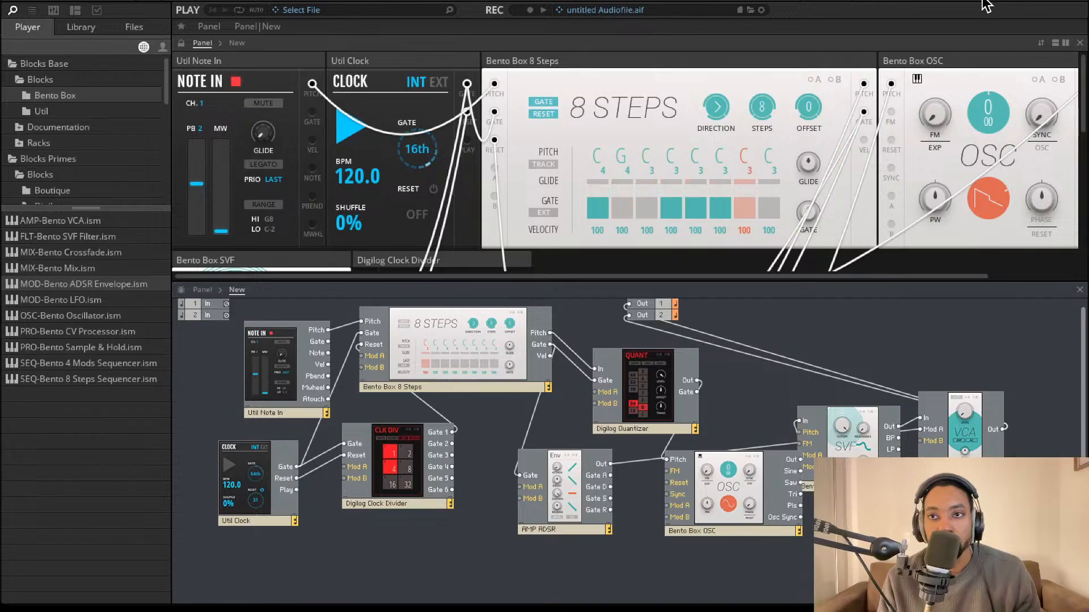
{"action": "scroll", "coordinate": [623, 182], "scroll_direction": "down", "scroll_amount": 5}
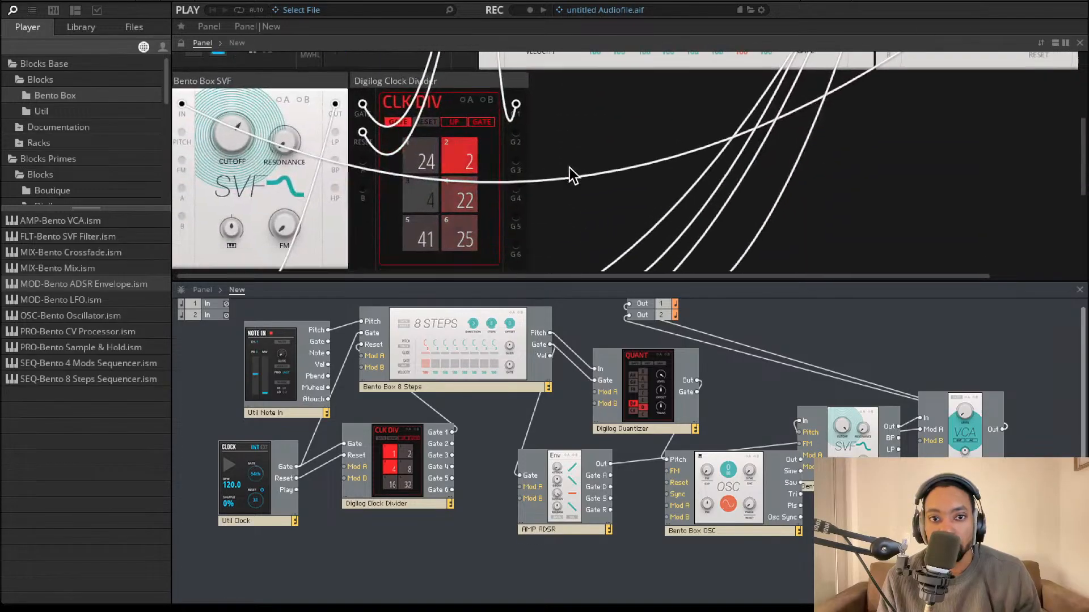
{"action": "scroll", "coordinate": [506, 177], "scroll_direction": "down", "scroll_amount": 4}
{"action": "mouse_move", "coordinate": [570, 197]}
{"action": "left_click_drag", "start_coordinate": [570, 197], "coordinate": [564, 222]}
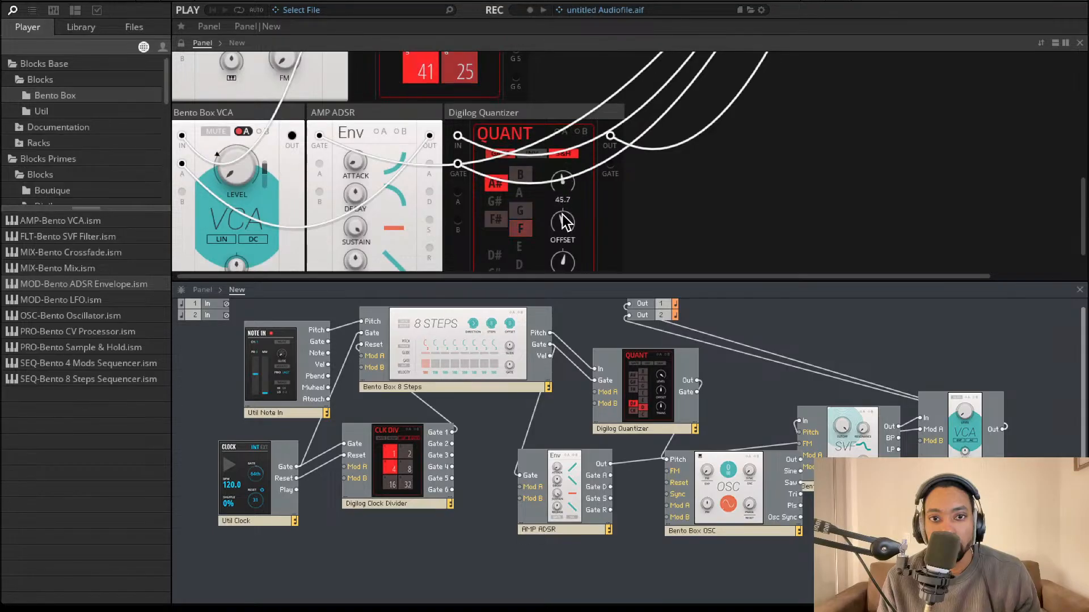
{"action": "left_click_drag", "start_coordinate": [568, 169], "coordinate": [570, 127]}
{"action": "left_click_drag", "start_coordinate": [562, 222], "coordinate": [581, 236]}
{"action": "scroll", "coordinate": [581, 237], "scroll_direction": "down", "scroll_amount": 2}
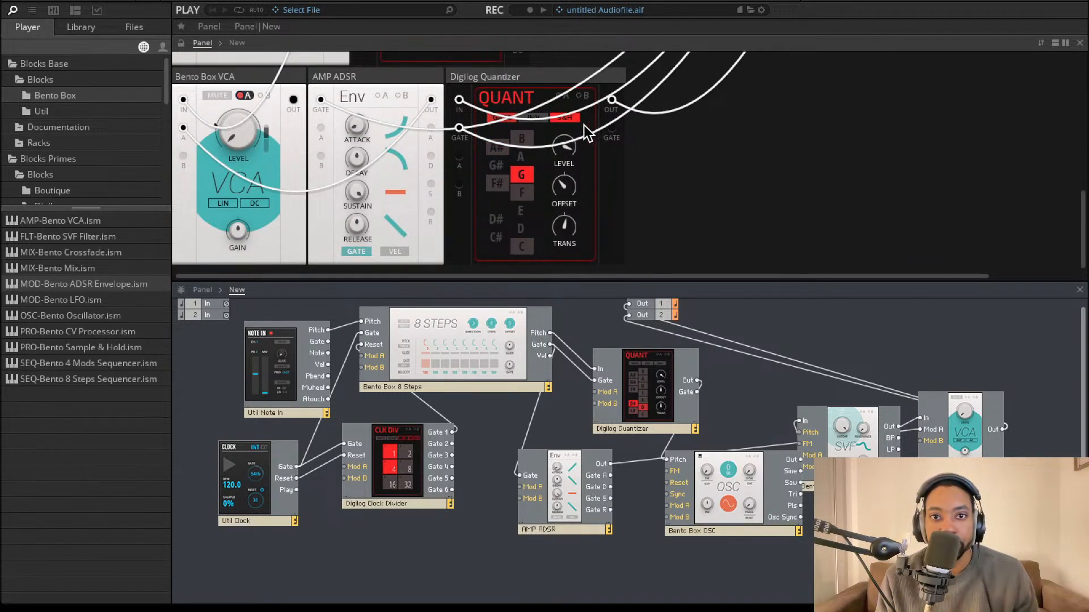
Turn on the pitch Track option of the 8 Steps sequencer
{"action": "scroll", "coordinate": [587, 172], "scroll_direction": "up", "scroll_amount": 1}
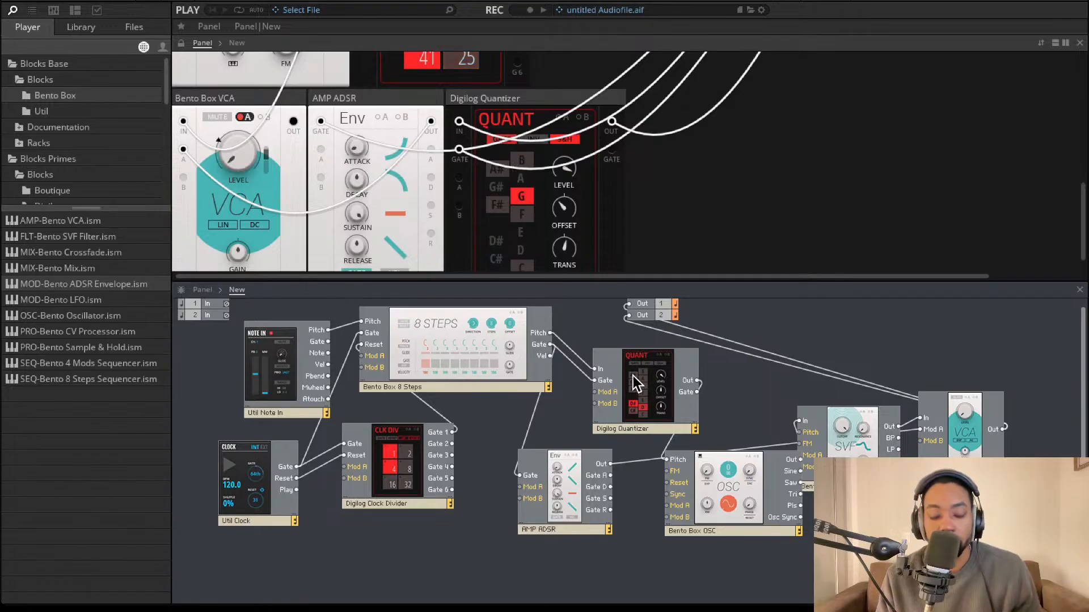
{"action": "scroll", "coordinate": [591, 171], "scroll_direction": "up", "scroll_amount": 5}
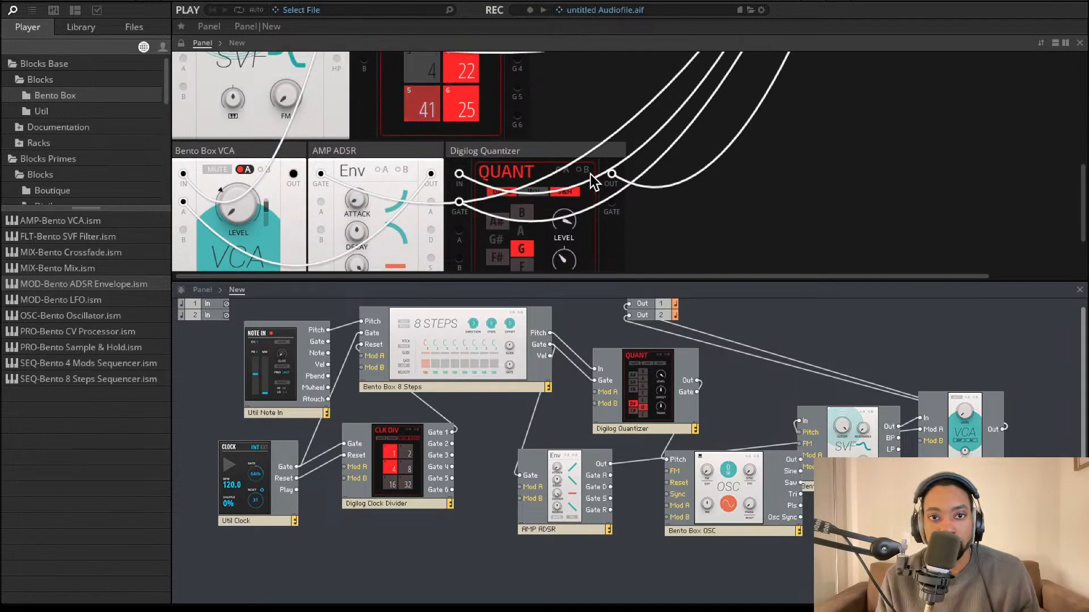
{"action": "mouse_move", "coordinate": [234, 179]}
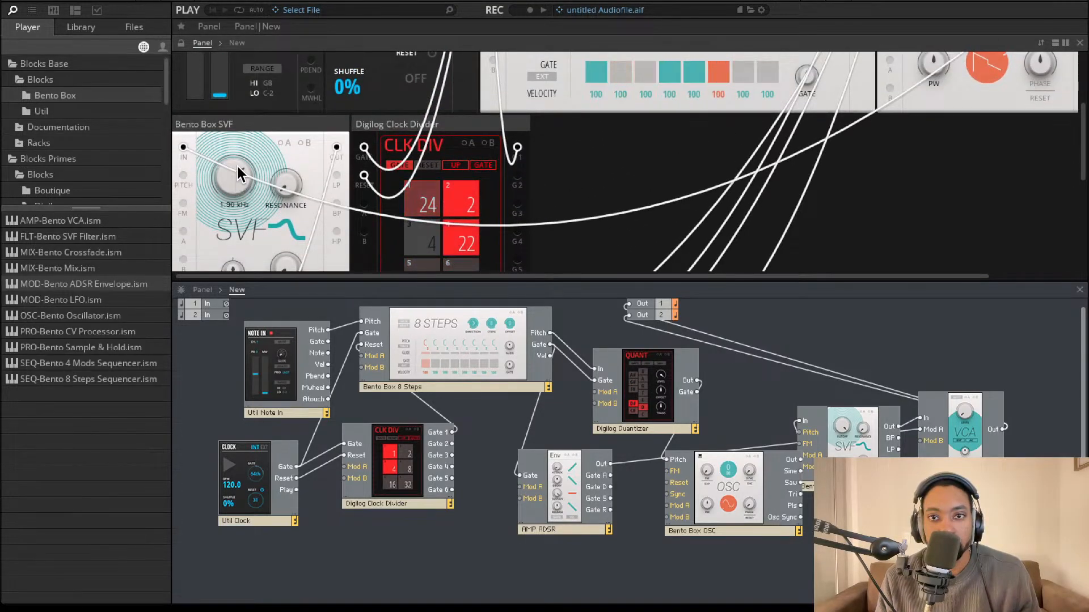
{"action": "scroll", "coordinate": [692, 74], "scroll_direction": "up", "scroll_amount": 5}
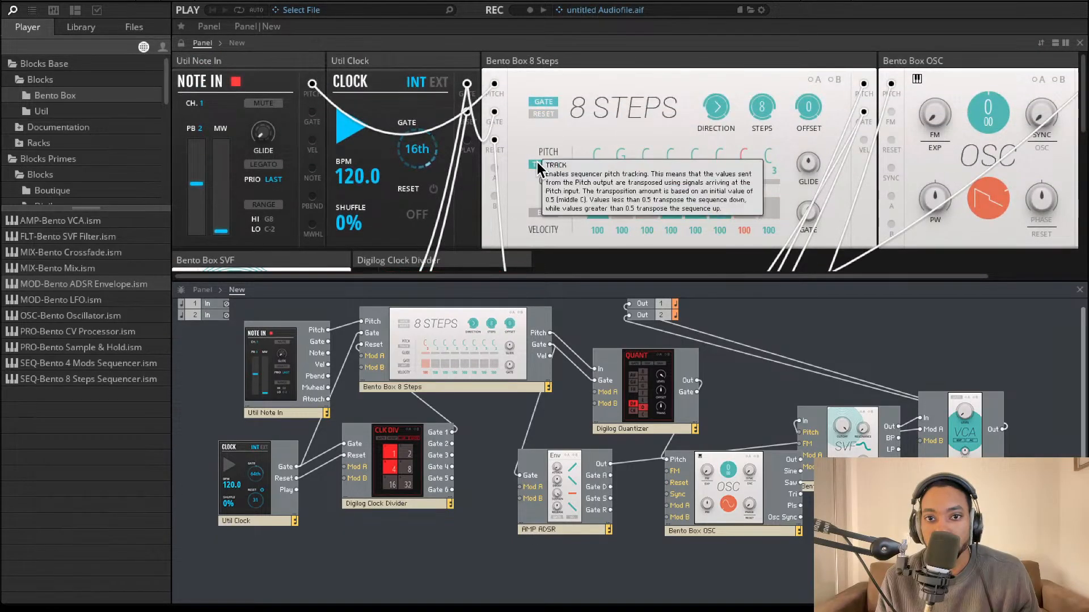
Turn off pitch Track in 8 Steps, then adjust the Digilog Quantizer's Level and set its Offset to about -14.8
{"action": "scroll", "coordinate": [802, 170], "scroll_direction": "down", "scroll_amount": 3}
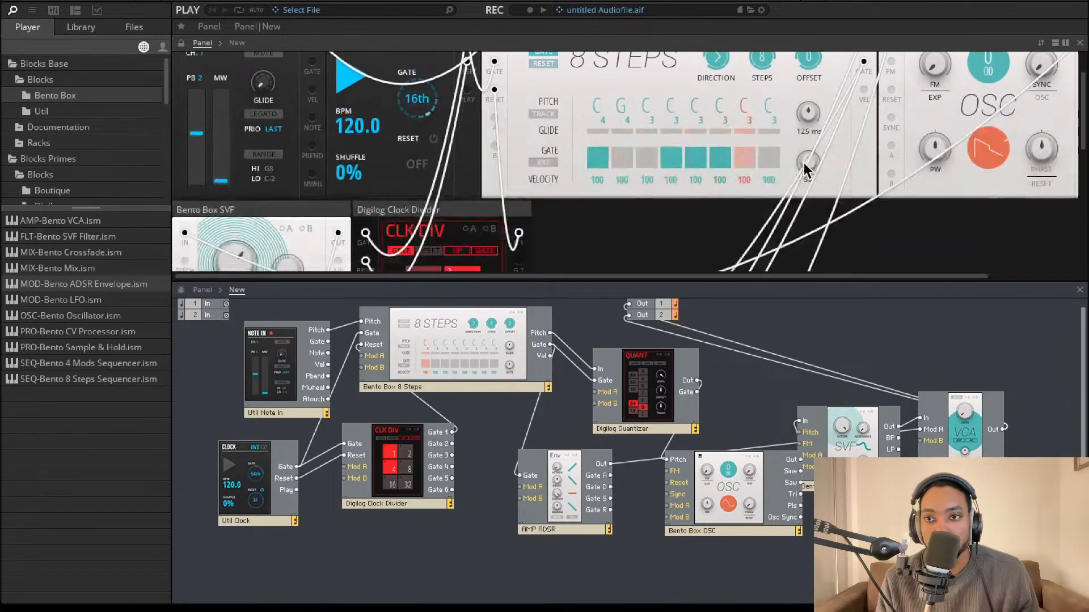
{"action": "scroll", "coordinate": [570, 208], "scroll_direction": "down", "scroll_amount": 5}
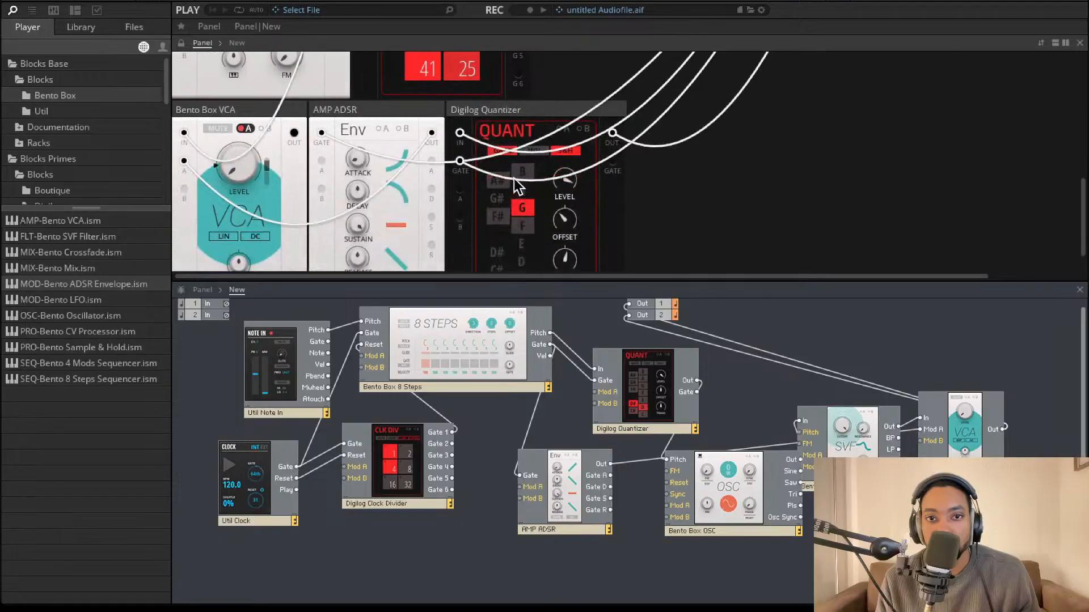
{"action": "mouse_move", "coordinate": [564, 202]}
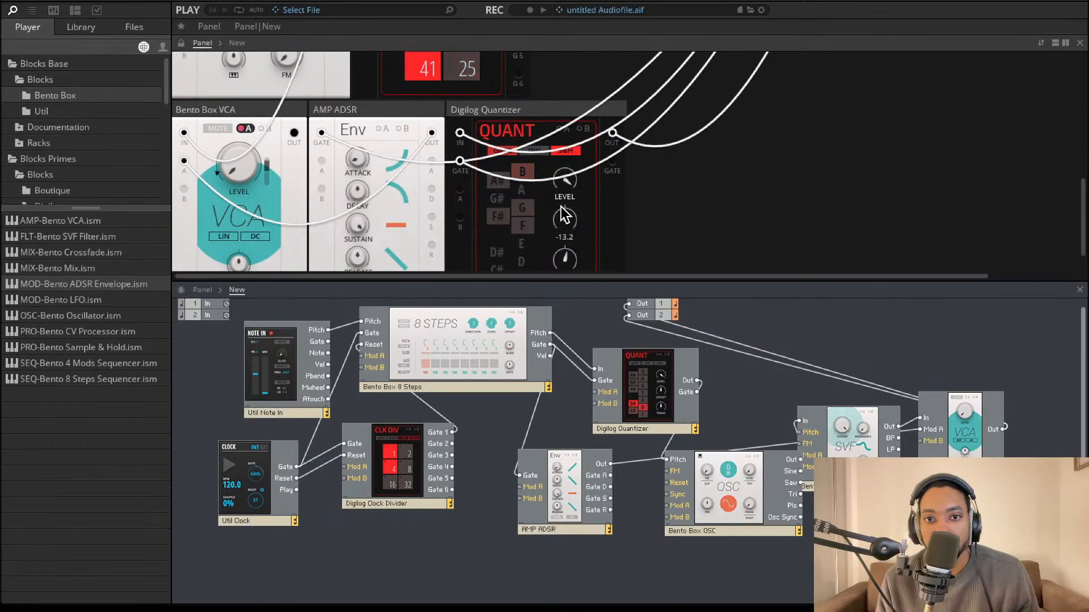
{"action": "left_click_drag", "start_coordinate": [562, 202], "coordinate": [565, 237]}
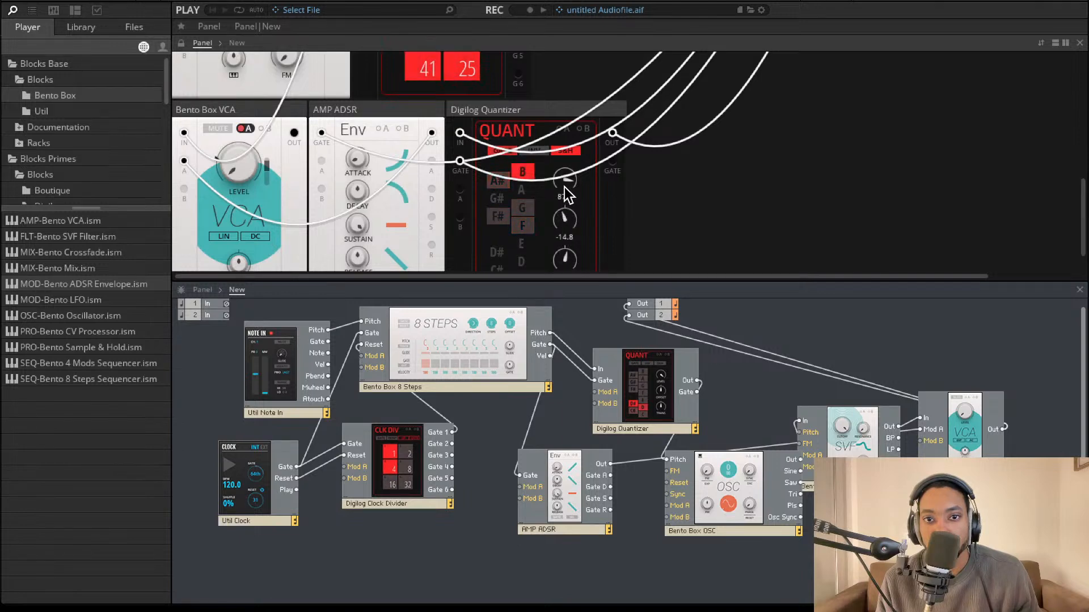
{"action": "left_click_drag", "start_coordinate": [565, 192], "coordinate": [561, 242]}
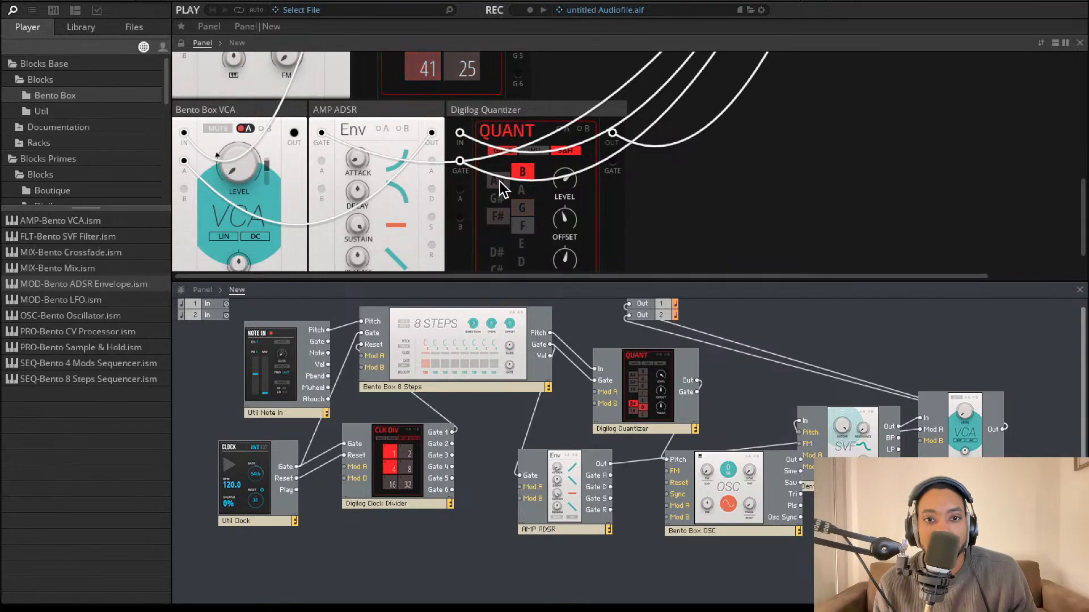
Enable G# and D# and disable G and F# in the Quantizer's scale, and adjust its Level and Trans
{"action": "scroll", "coordinate": [498, 193], "scroll_direction": "up", "scroll_amount": 1}
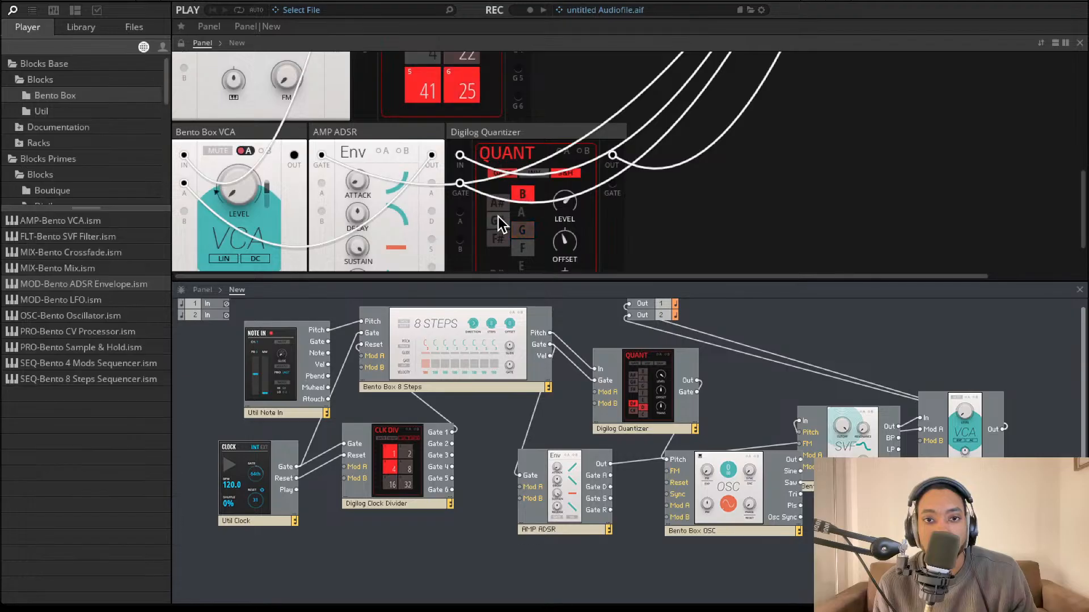
{"action": "scroll", "coordinate": [501, 202], "scroll_direction": "down", "scroll_amount": 2}
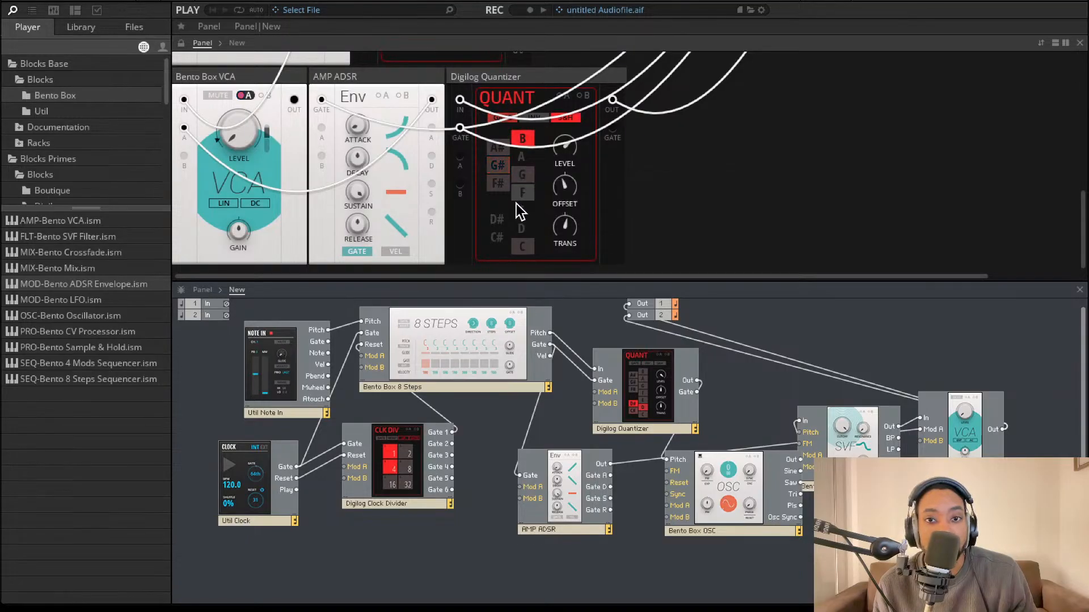
{"action": "left_click", "coordinate": [523, 248]}
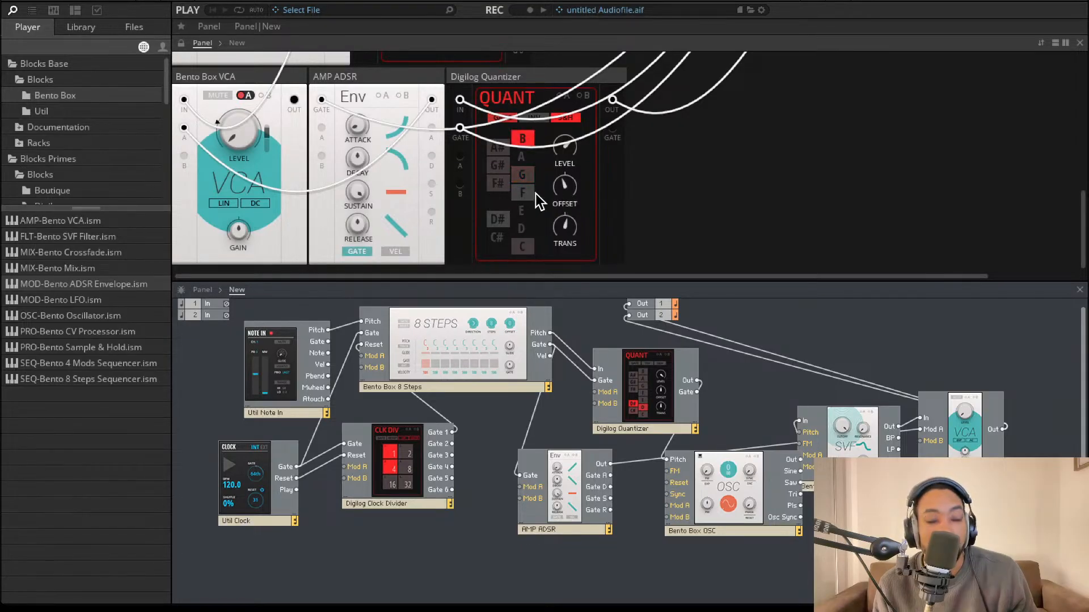
{"action": "left_click", "coordinate": [497, 183]}
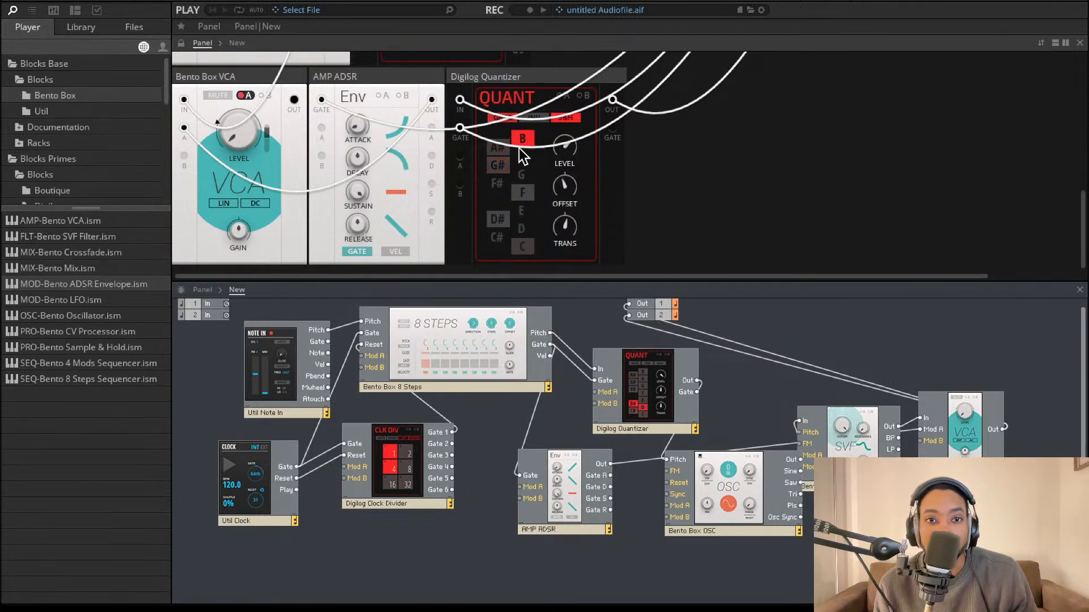
{"action": "left_click_drag", "start_coordinate": [574, 121], "coordinate": [572, 147]}
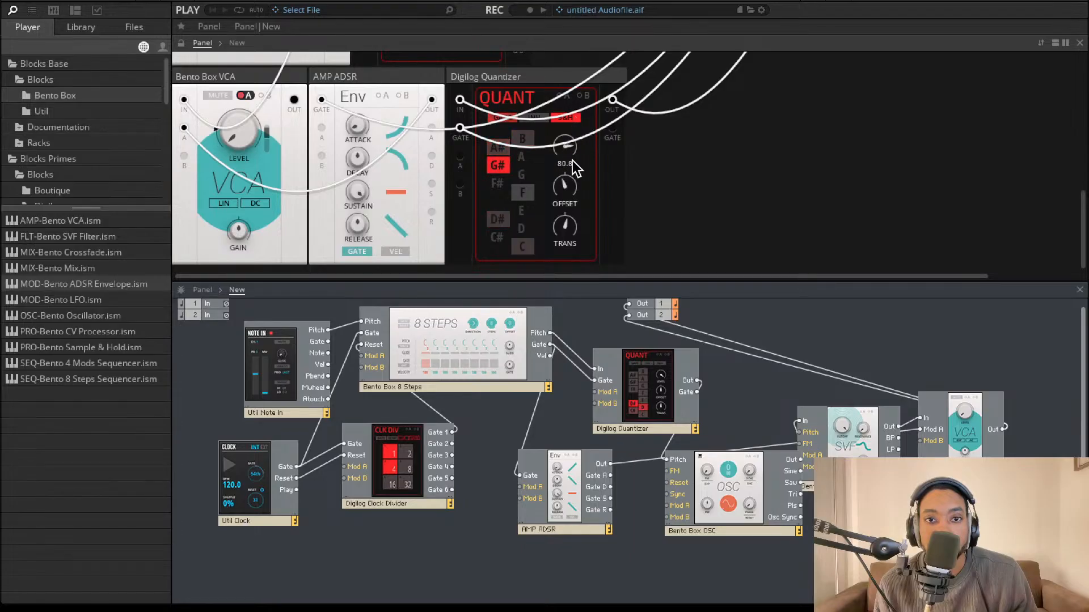
{"action": "left_click_drag", "start_coordinate": [565, 227], "coordinate": [564, 261]}
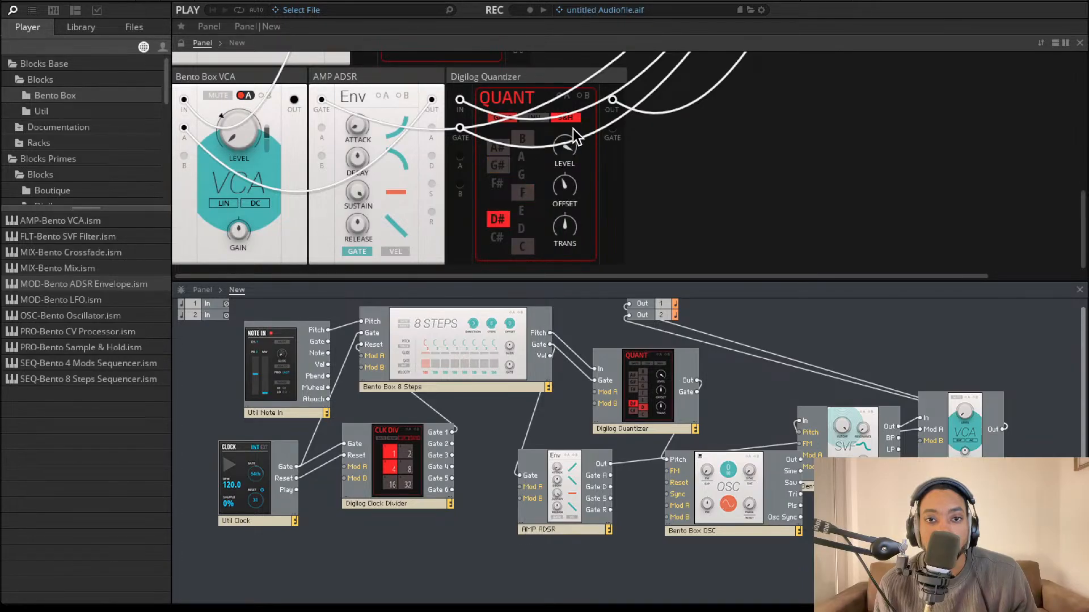
Set division 5 of the Digilog Clock Divider to 5 and division 6 to 6
{"action": "scroll", "coordinate": [537, 132], "scroll_direction": "up", "scroll_amount": 3}
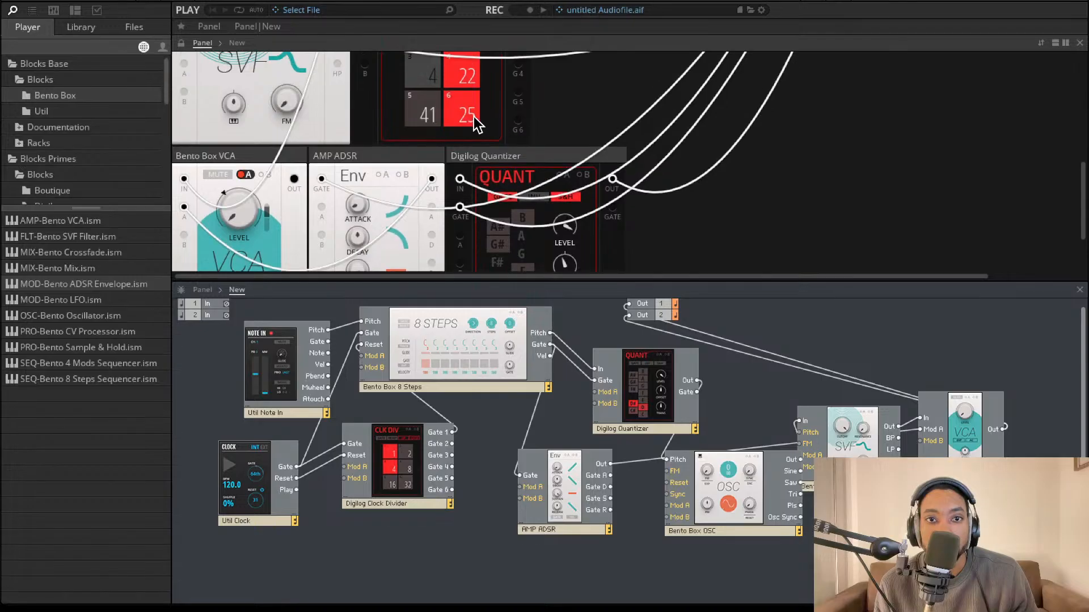
{"action": "scroll", "coordinate": [529, 126], "scroll_direction": "down", "scroll_amount": 2}
{"action": "scroll", "coordinate": [530, 125], "scroll_direction": "up", "scroll_amount": 2}
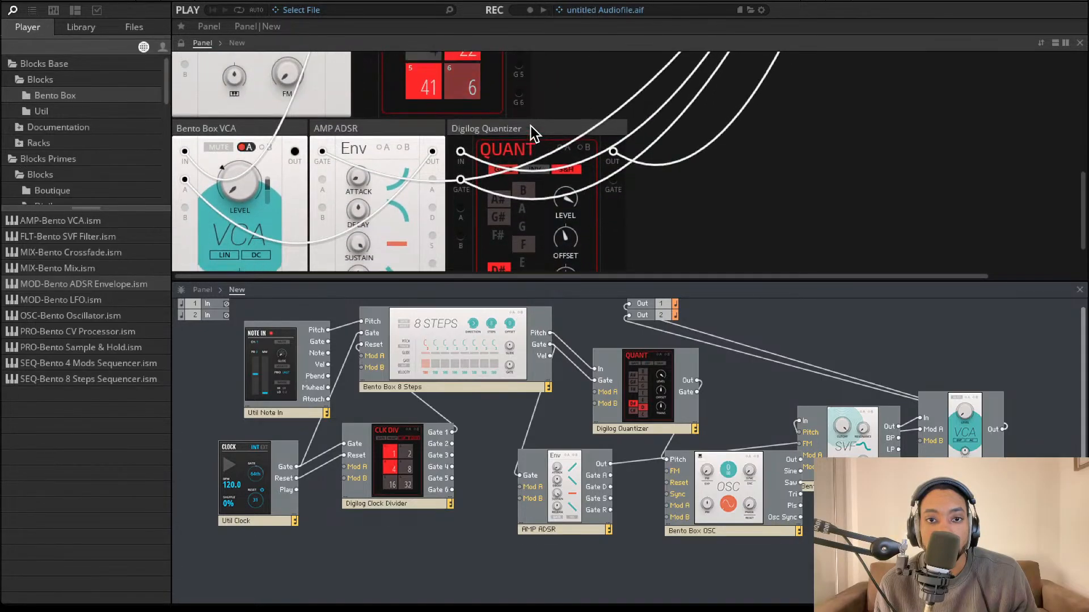
{"action": "scroll", "coordinate": [520, 113], "scroll_direction": "down", "scroll_amount": 3}
{"action": "scroll", "coordinate": [519, 114], "scroll_direction": "up", "scroll_amount": 6}
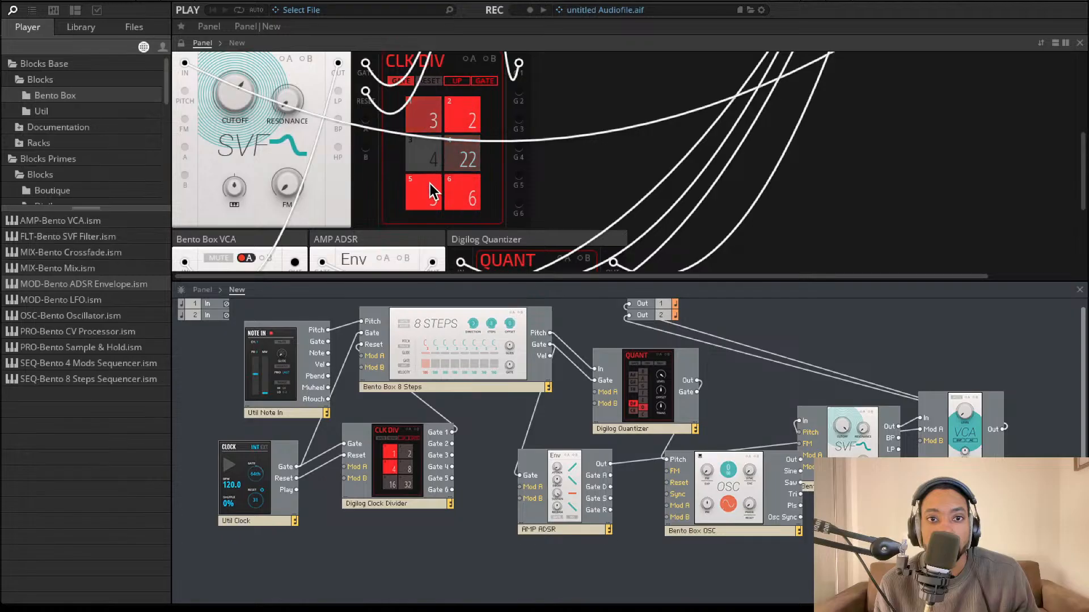
{"action": "scroll", "coordinate": [543, 145], "scroll_direction": "down", "scroll_amount": 6}
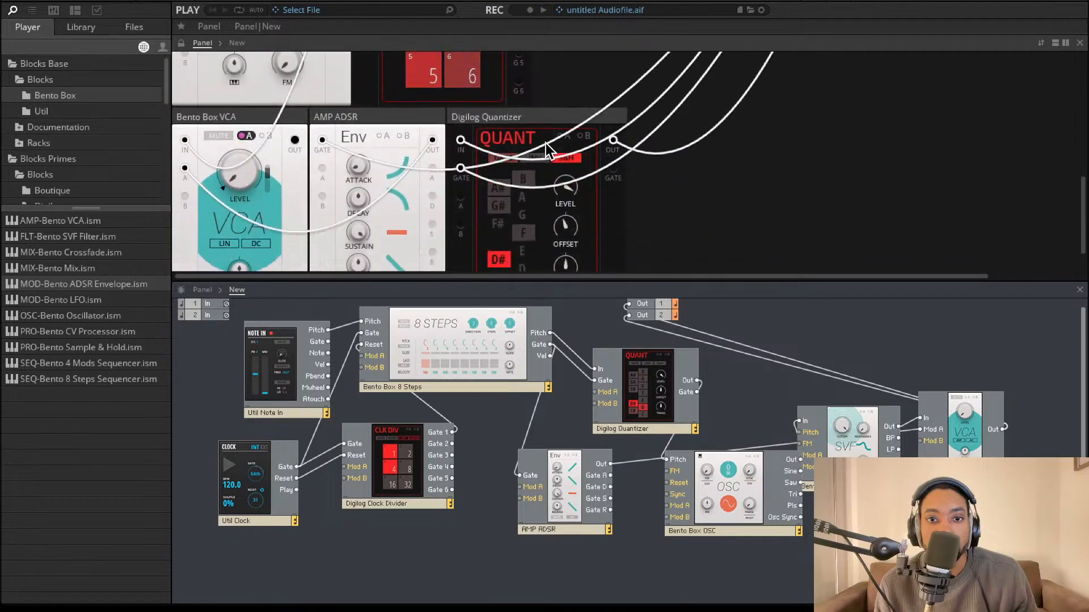
Set Clock Divider division 1 to 21, division 3 to 5 and division 4 to 11
{"action": "scroll", "coordinate": [552, 135], "scroll_direction": "up", "scroll_amount": 5}
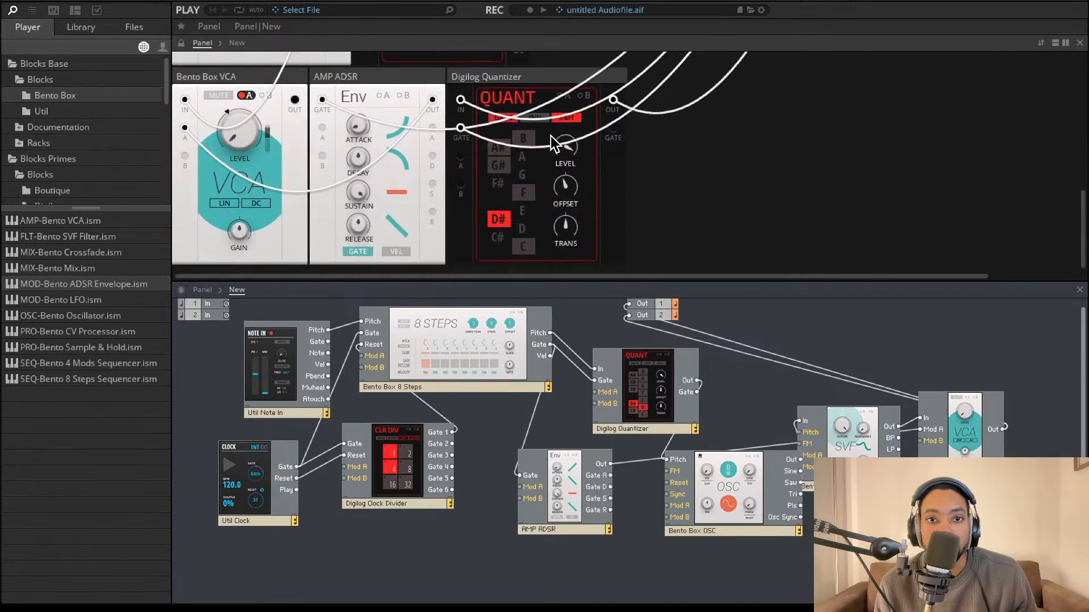
{"action": "left_click_drag", "start_coordinate": [431, 108], "coordinate": [431, 87]}
{"action": "scroll", "coordinate": [428, 96], "scroll_direction": "down", "scroll_amount": 1}
{"action": "scroll", "coordinate": [433, 105], "scroll_direction": "up", "scroll_amount": 2}
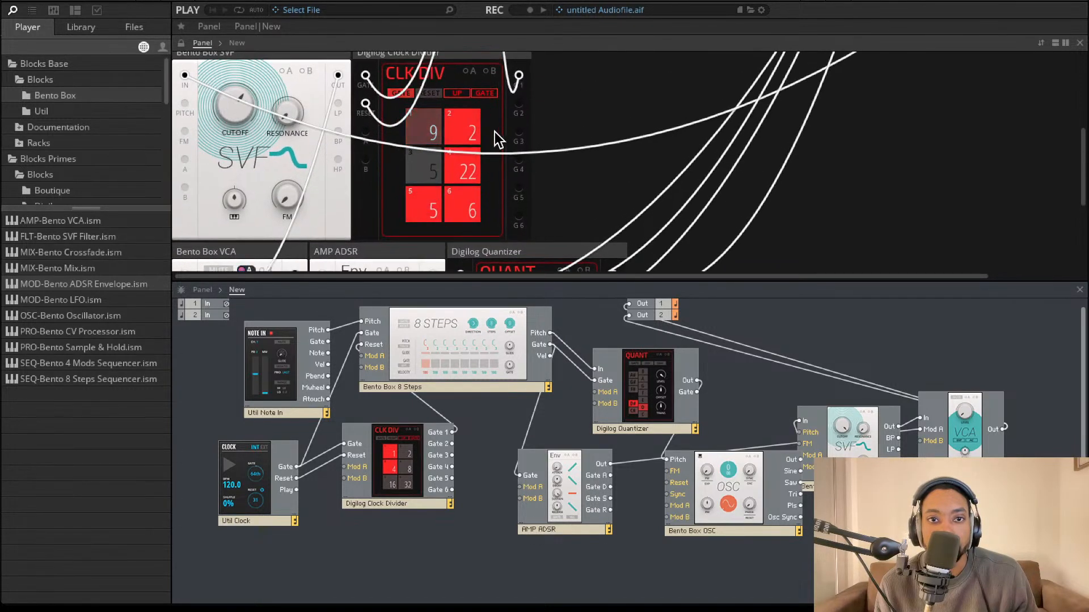
{"action": "left_click_drag", "start_coordinate": [425, 127], "coordinate": [463, 99]}
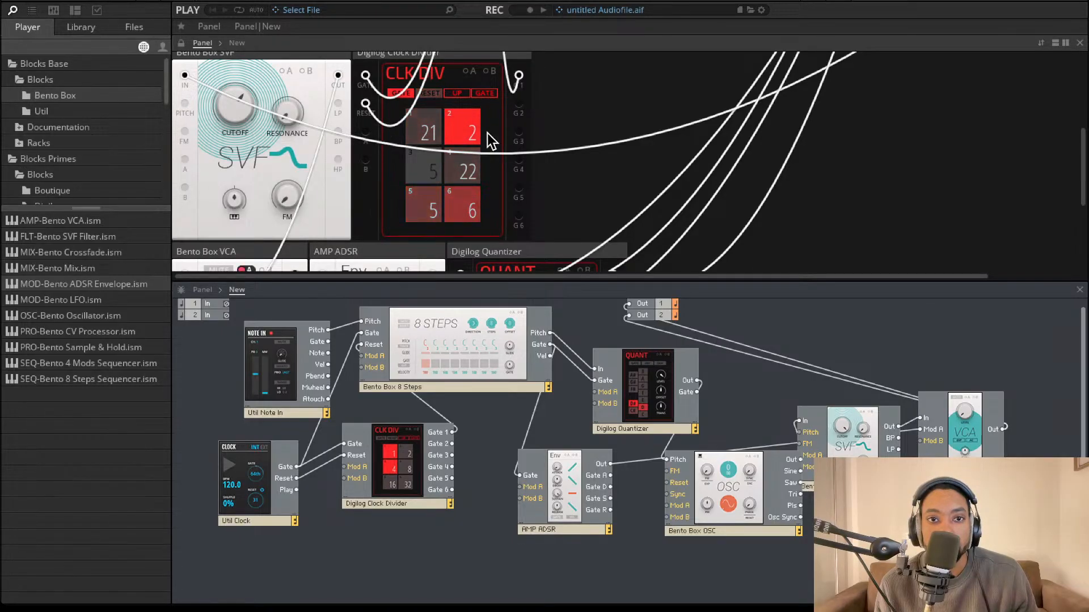
{"action": "scroll", "coordinate": [487, 134], "scroll_direction": "down", "scroll_amount": 1}
{"action": "left_click_drag", "start_coordinate": [471, 142], "coordinate": [471, 162]}
{"action": "scroll", "coordinate": [522, 144], "scroll_direction": "up", "scroll_amount": 2}
Sweep the Quantizer's Level while the sequence plays and set it to about 99.6
{"action": "scroll", "coordinate": [522, 145], "scroll_direction": "up", "scroll_amount": 2}
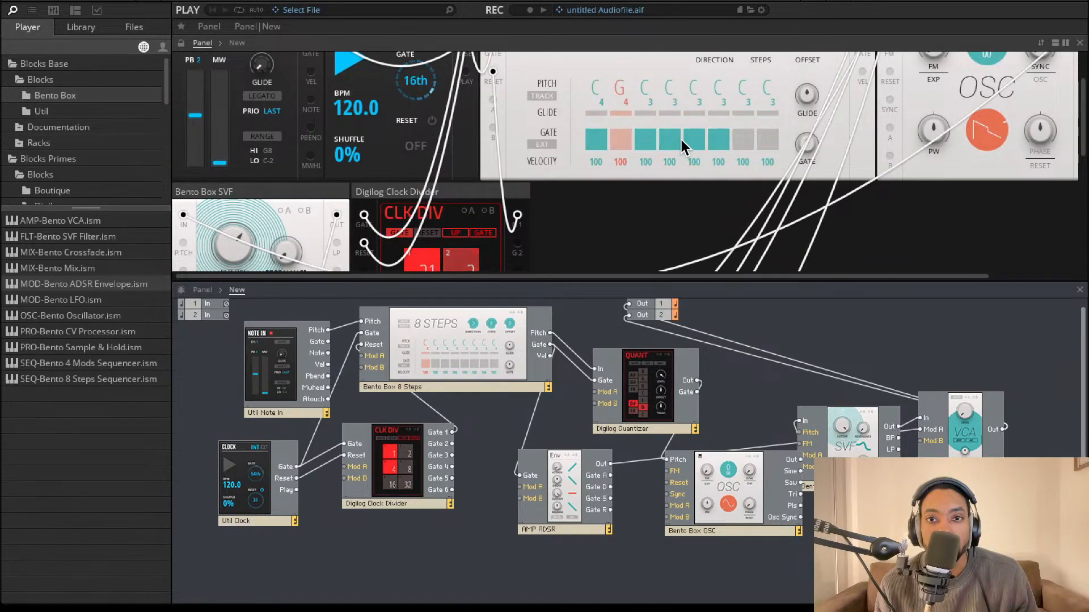
{"action": "scroll", "coordinate": [538, 199], "scroll_direction": "down", "scroll_amount": 5}
{"action": "scroll", "coordinate": [568, 201], "scroll_direction": "down", "scroll_amount": 2}
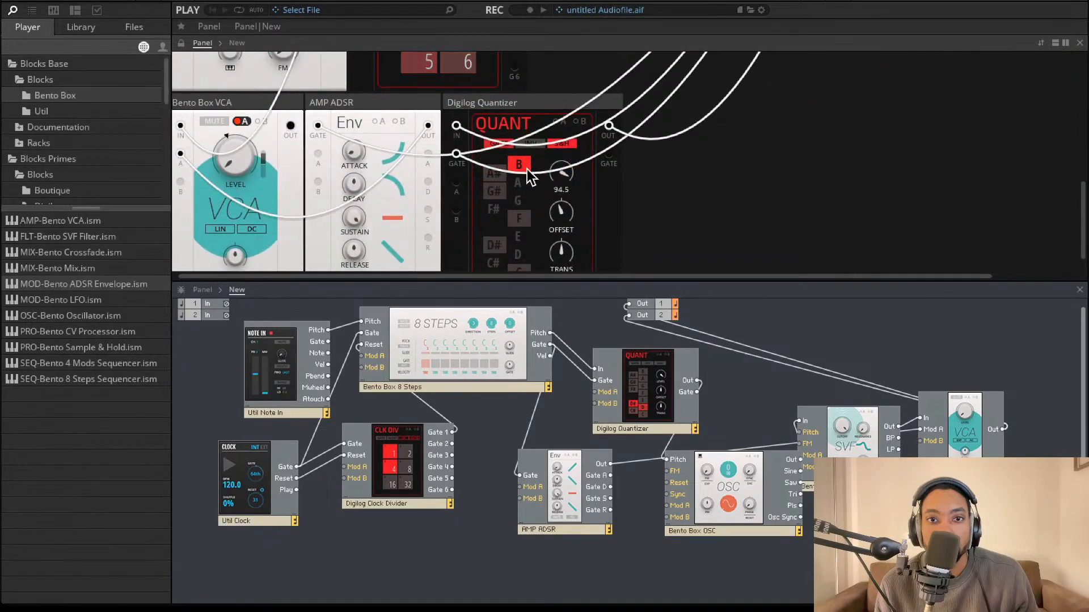
{"action": "scroll", "coordinate": [524, 192], "scroll_direction": "down", "scroll_amount": 1}
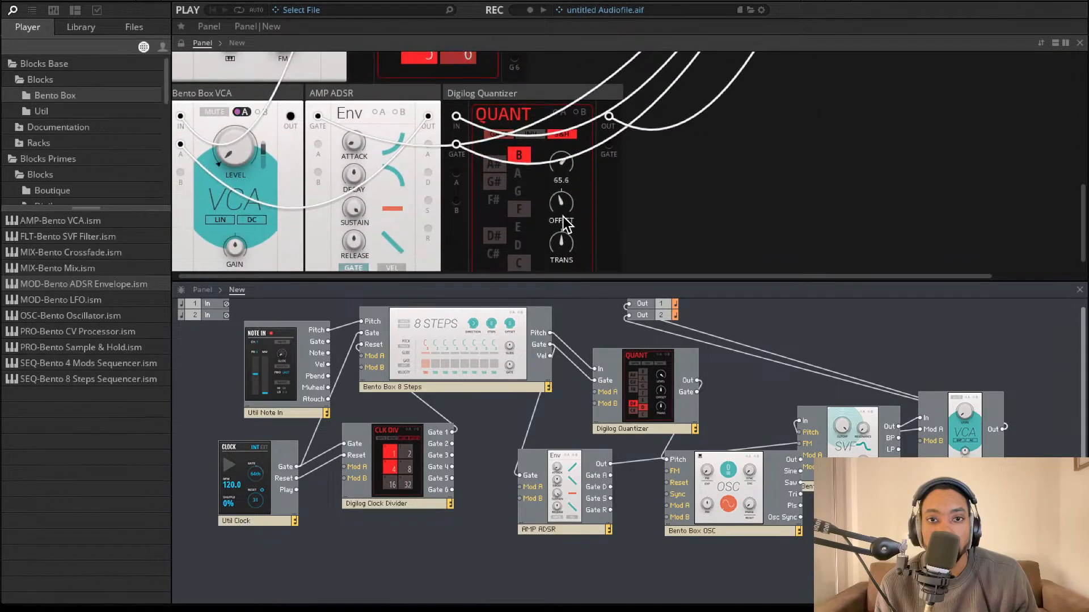
{"action": "scroll", "coordinate": [578, 150], "scroll_direction": "up", "scroll_amount": 5}
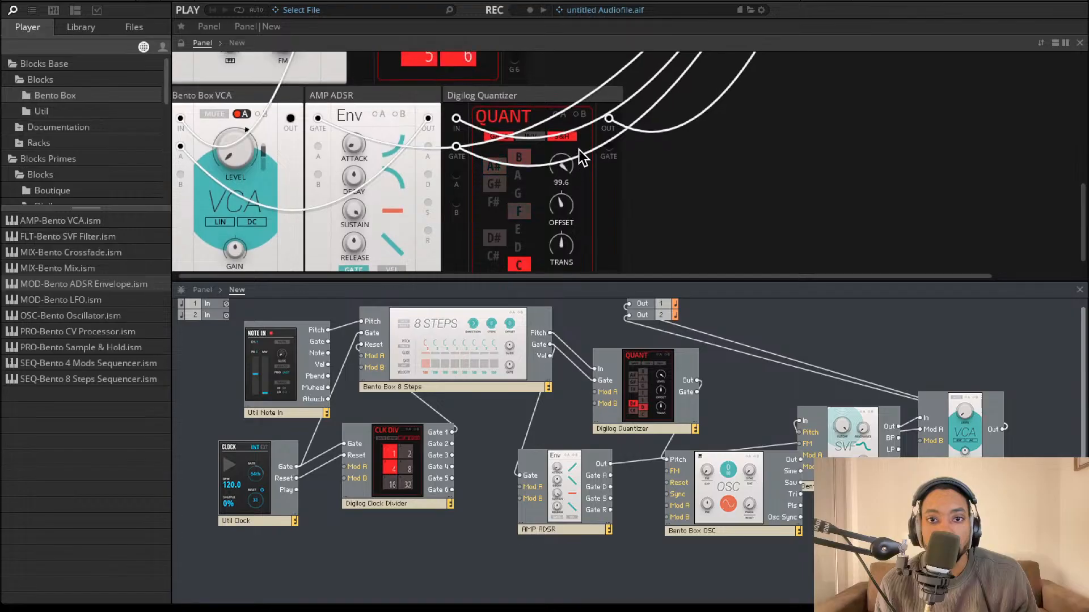
Turn on Track in 8 Steps, set step 3's pitch to A3, and keep gates on only for steps 1, 4, 6 and 8
{"action": "scroll", "coordinate": [589, 128], "scroll_direction": "up", "scroll_amount": 1}
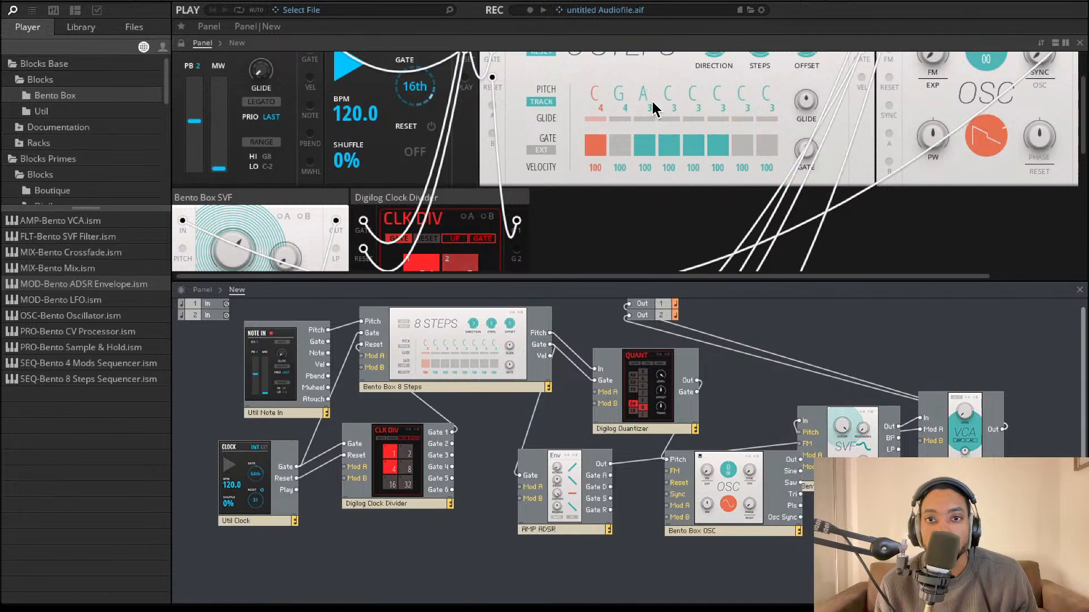
{"action": "left_click", "coordinate": [644, 147]}
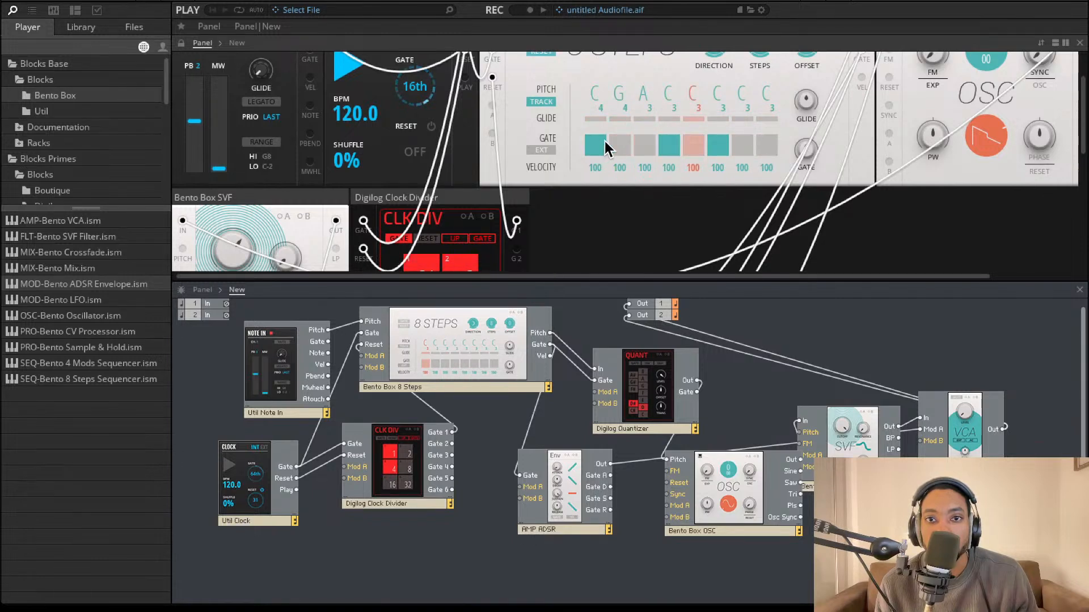
{"action": "scroll", "coordinate": [661, 141], "scroll_direction": "down", "scroll_amount": 3}
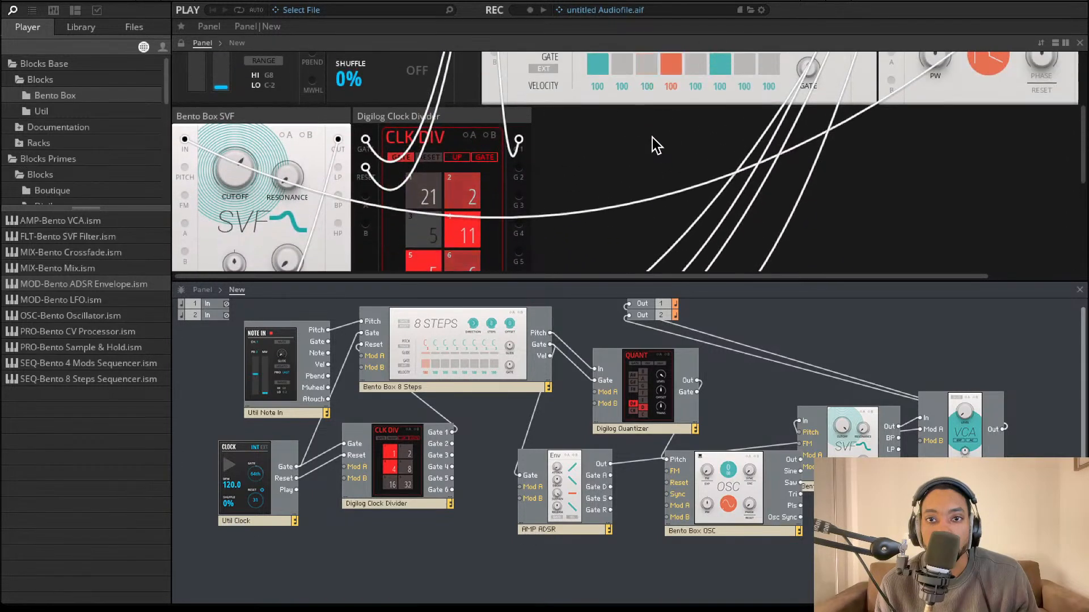
{"action": "scroll", "coordinate": [652, 138], "scroll_direction": "up", "scroll_amount": 3}
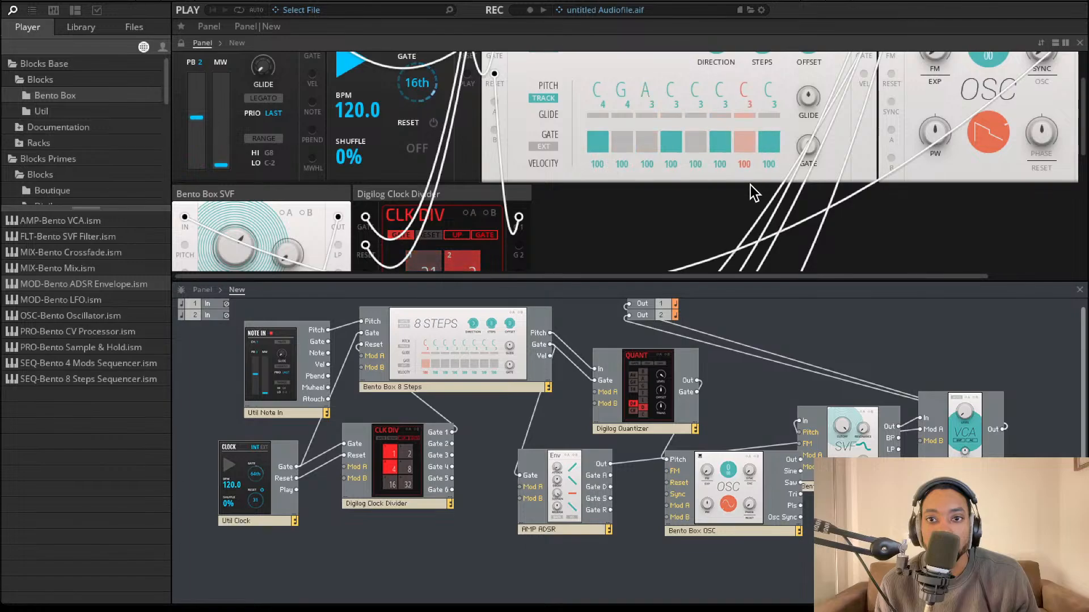
Try lower values for Clock Divider division 1, ending at 4, and set division 2 to 11
{"action": "scroll", "coordinate": [679, 136], "scroll_direction": "down", "scroll_amount": 5}
{"action": "scroll", "coordinate": [760, 111], "scroll_direction": "down", "scroll_amount": 1}
{"action": "scroll", "coordinate": [761, 113], "scroll_direction": "up", "scroll_amount": 3}
{"action": "scroll", "coordinate": [715, 119], "scroll_direction": "down", "scroll_amount": 2}
{"action": "scroll", "coordinate": [665, 120], "scroll_direction": "up", "scroll_amount": 2}
{"action": "scroll", "coordinate": [624, 127], "scroll_direction": "down", "scroll_amount": 3}
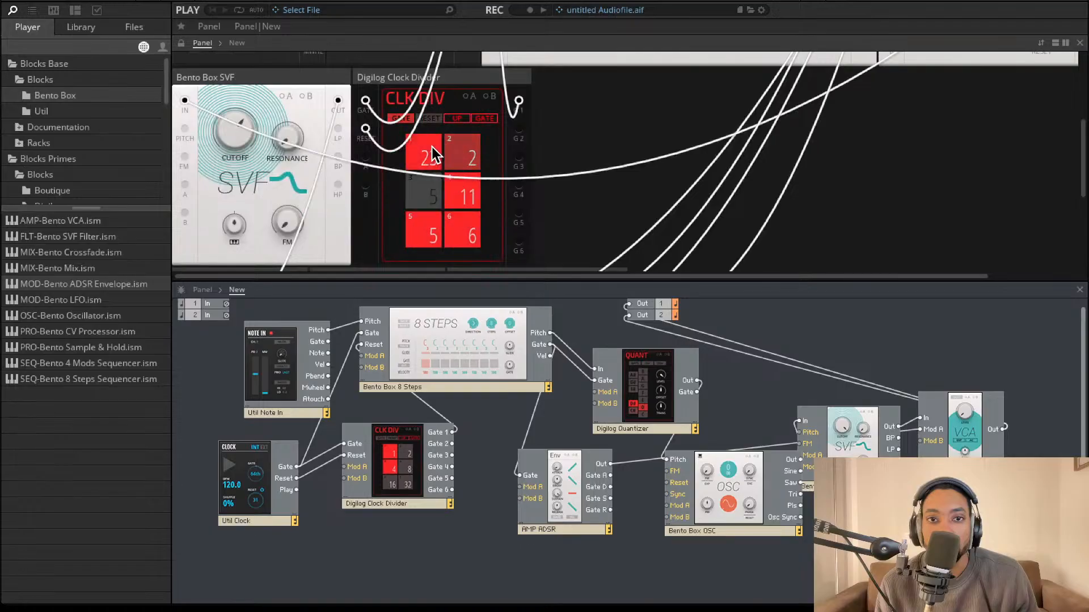
{"action": "left_click_drag", "start_coordinate": [431, 150], "coordinate": [431, 189]}
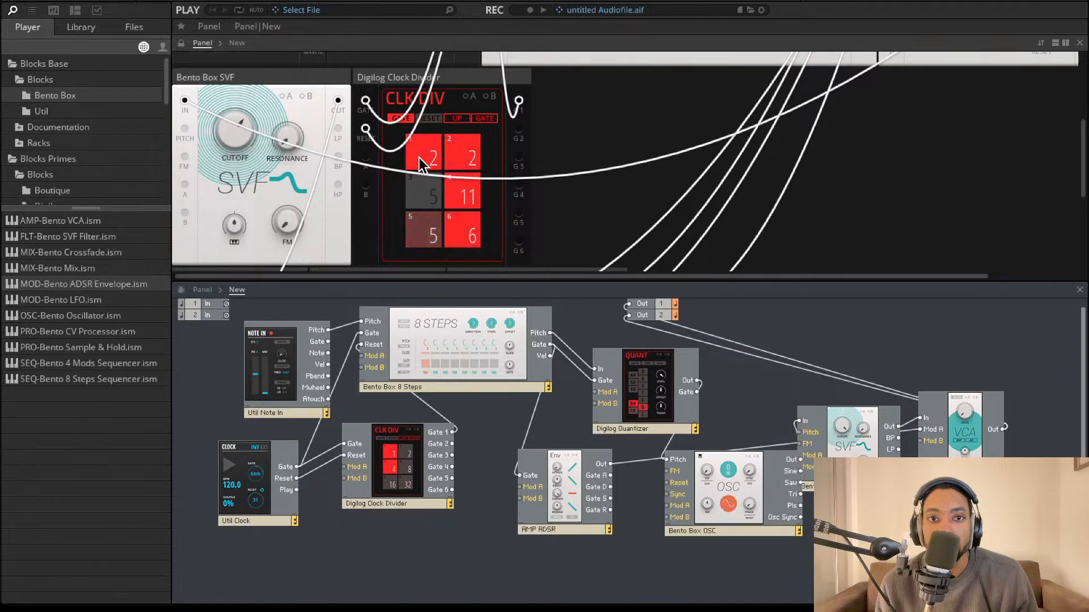
{"action": "scroll", "coordinate": [586, 209], "scroll_direction": "up", "scroll_amount": 3}
{"action": "left_click_drag", "start_coordinate": [433, 239], "coordinate": [440, 276]}
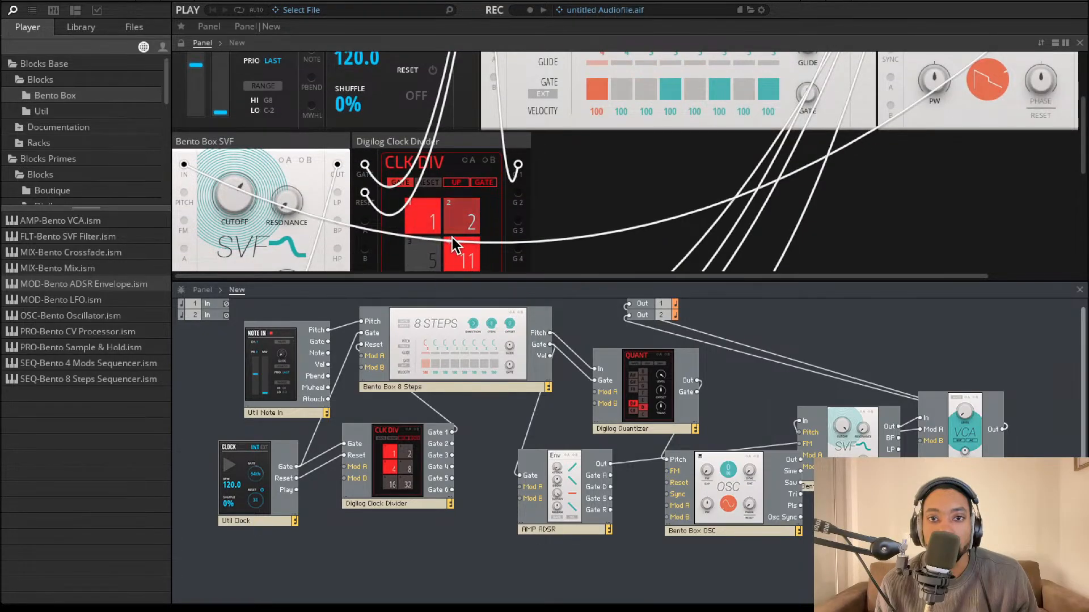
{"action": "left_click_drag", "start_coordinate": [466, 209], "coordinate": [433, 212]}
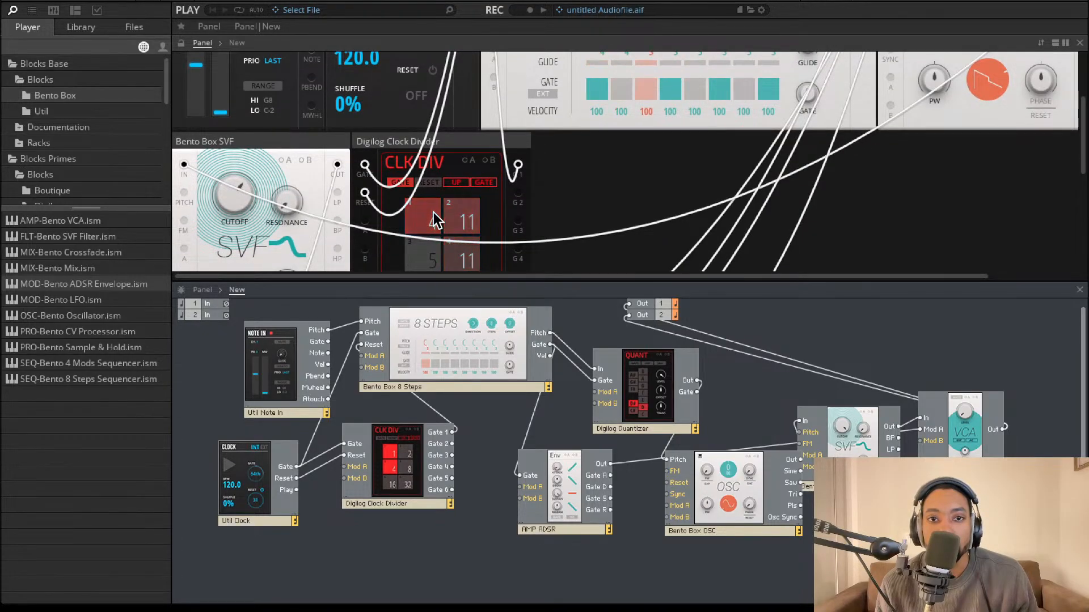
{"action": "scroll", "coordinate": [445, 223], "scroll_direction": "down", "scroll_amount": 2}
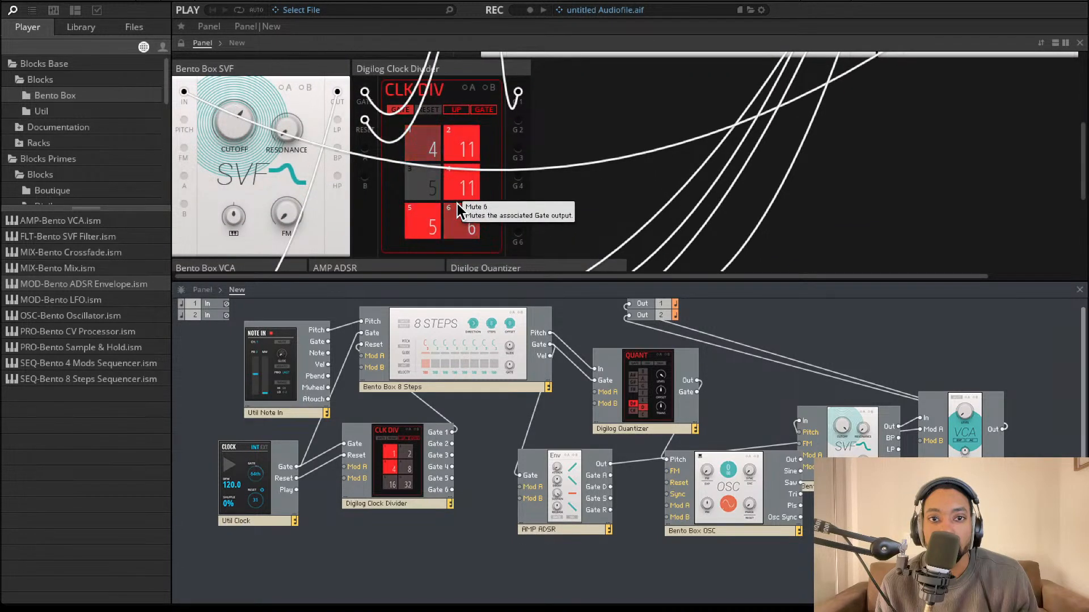
Set Clock Divider division 1 to 19, divisions 2 and 4 to 1, division 5 to 33 and division 6 to 26
{"action": "mouse_move", "coordinate": [433, 217]}
{"action": "left_mouse_down"}
{"action": "mouse_move", "coordinate": [441, 195]}
{"action": "mouse_move", "coordinate": [440, 230]}
{"action": "left_mouse_up"}
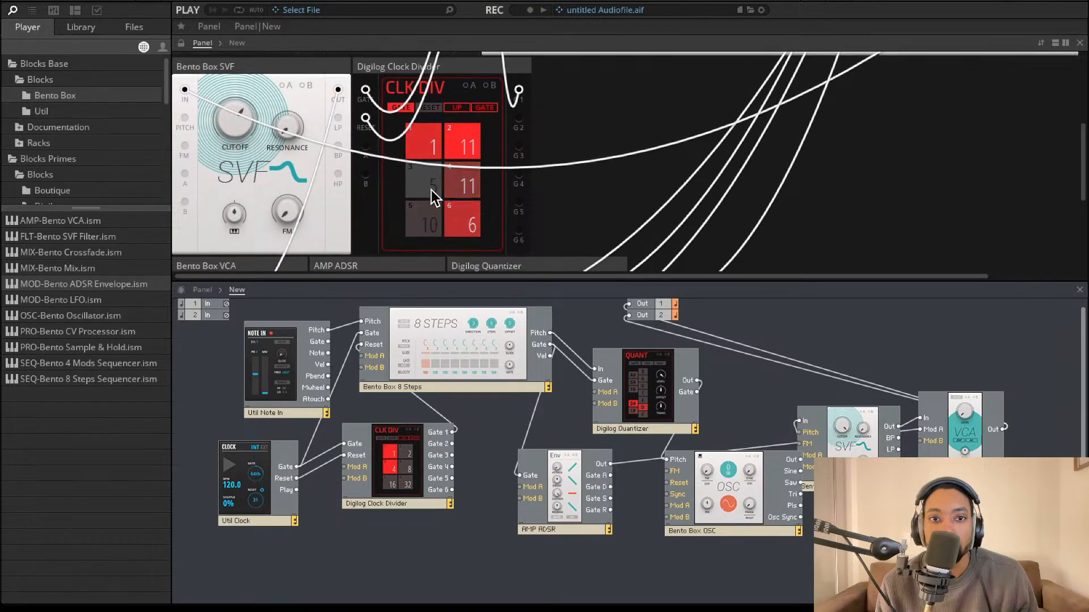
{"action": "left_click_drag", "start_coordinate": [433, 220], "coordinate": [438, 107]}
{"action": "left_click_drag", "start_coordinate": [455, 193], "coordinate": [454, 222]}
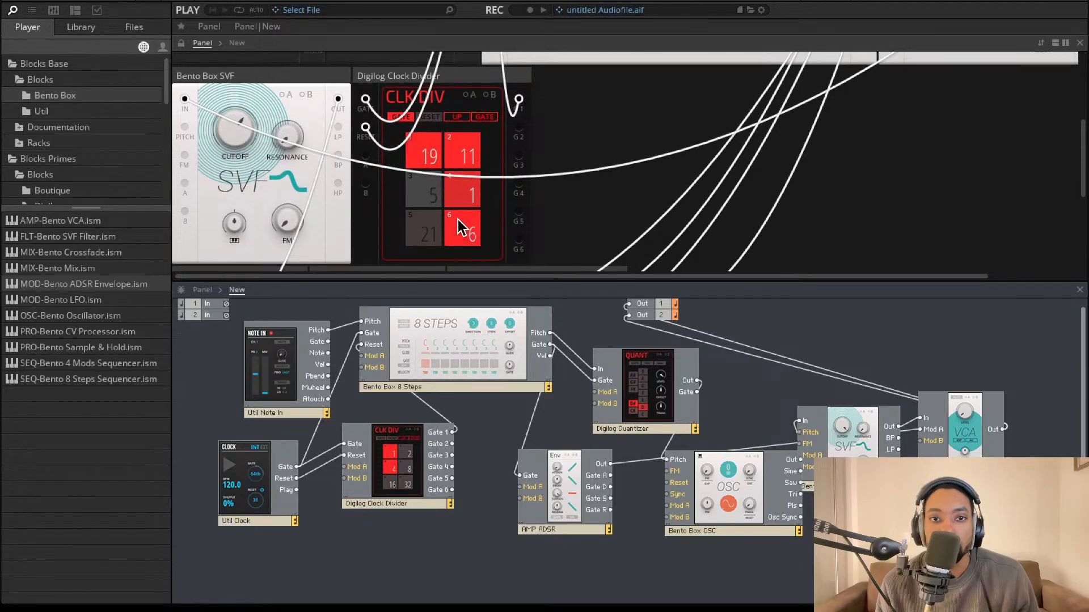
{"action": "scroll", "coordinate": [466, 188], "scroll_direction": "up", "scroll_amount": 1}
{"action": "left_click_drag", "start_coordinate": [466, 170], "coordinate": [430, 185]}
Move the Clock Divider block closer to Util Clock and wire its Gate 2 output, instead of Gate 1, to 8 Steps' Reset input
{"action": "scroll", "coordinate": [471, 169], "scroll_direction": "down", "scroll_amount": 2}
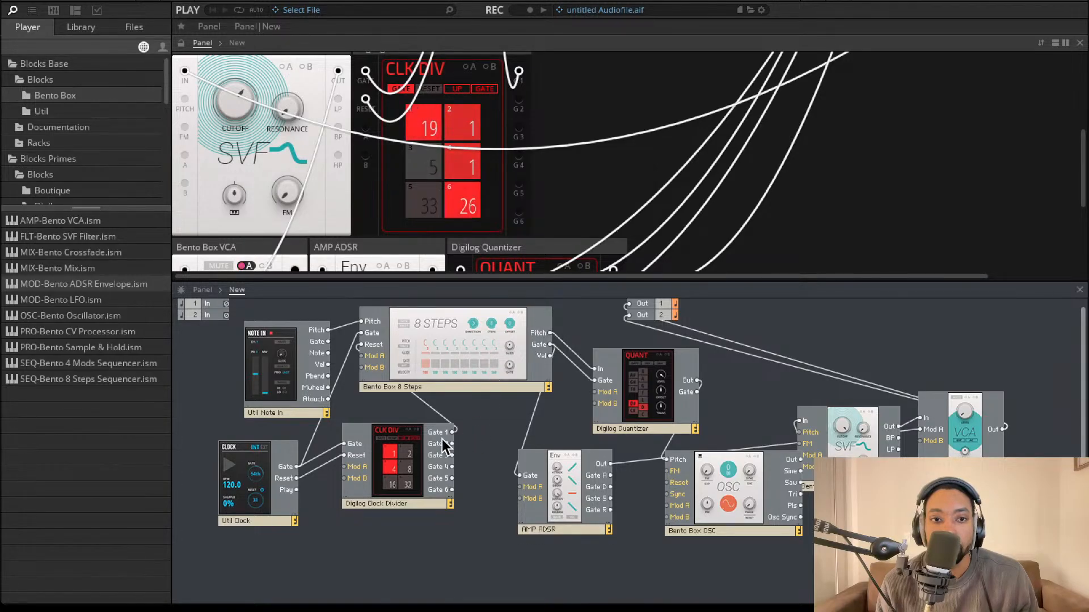
{"action": "left_click_drag", "start_coordinate": [411, 442], "coordinate": [380, 345]}
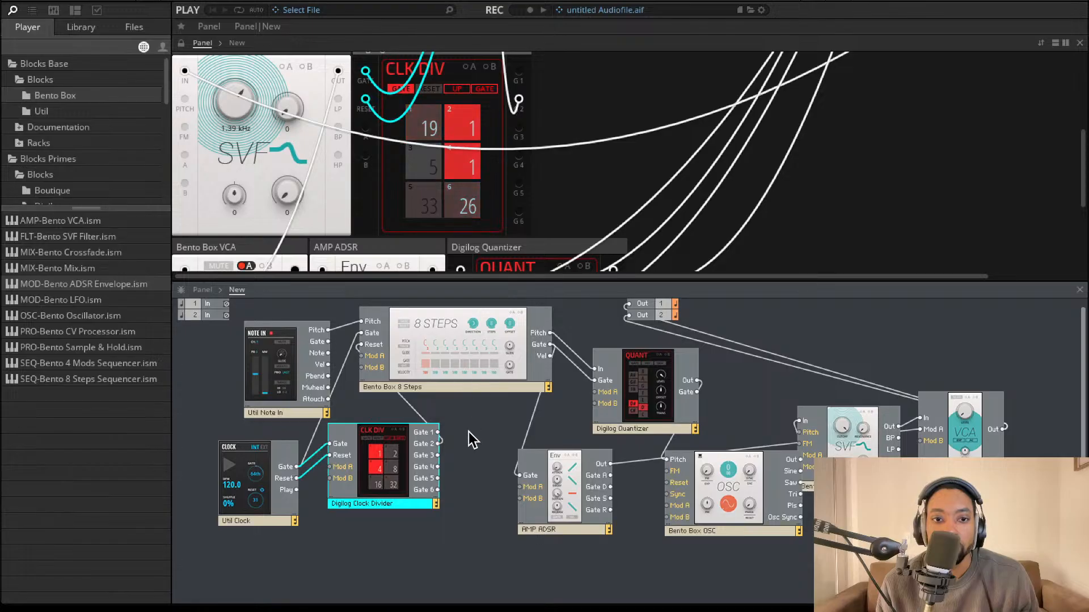
Wire Clock Divider's Gate 1 output, instead of Gate 2, to 8 Steps' Reset input and space the two blocks farther apart
{"action": "left_click_drag", "start_coordinate": [412, 444], "coordinate": [386, 490]}
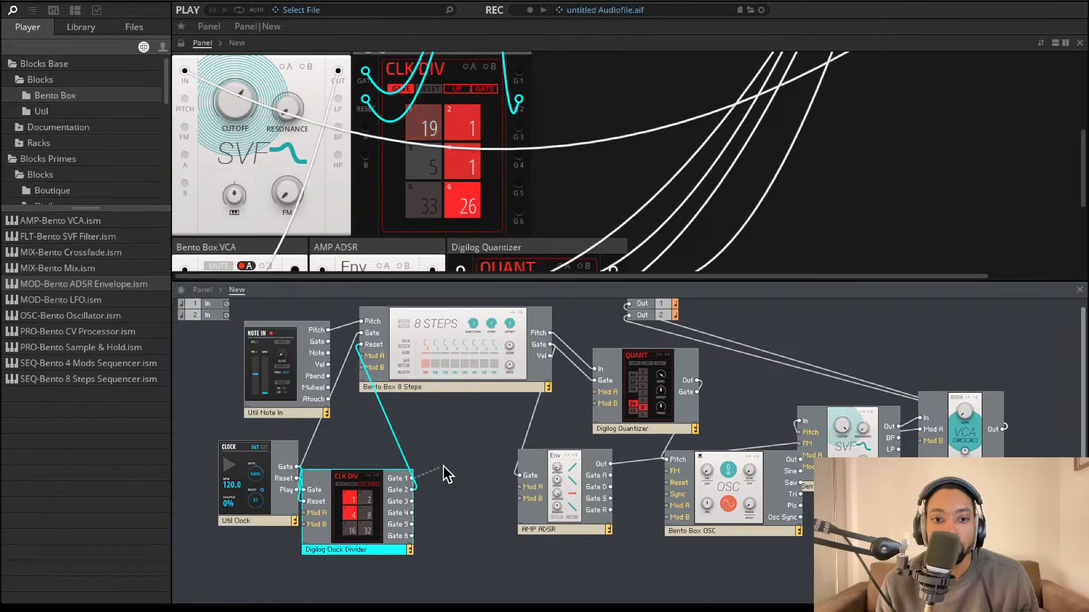
{"action": "left_click_drag", "start_coordinate": [366, 349], "coordinate": [373, 345]}
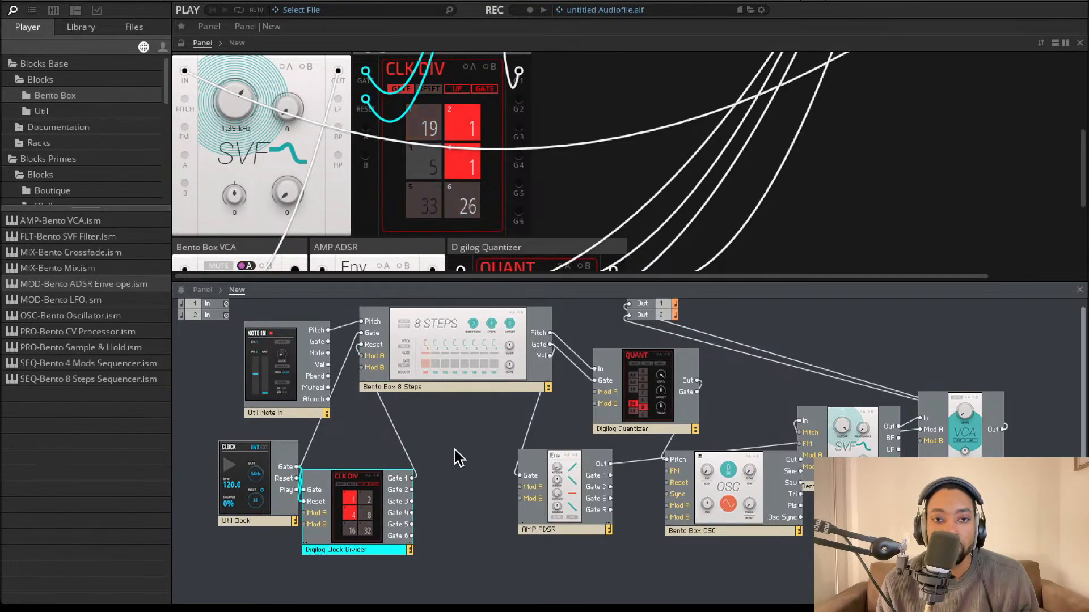
{"action": "left_click_drag", "start_coordinate": [379, 517], "coordinate": [399, 508]}
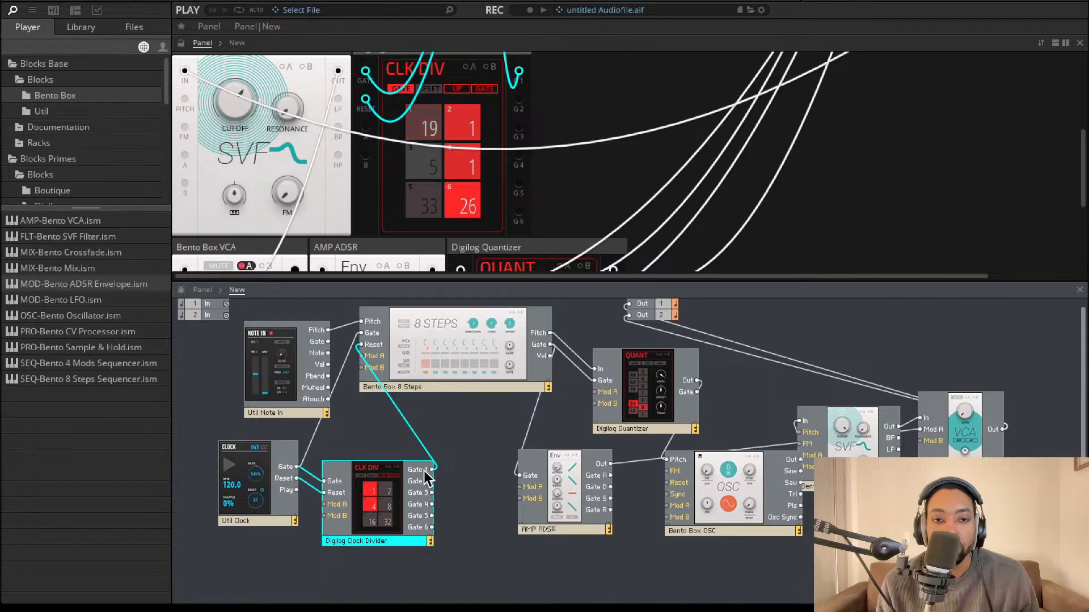
{"action": "left_click_drag", "start_coordinate": [462, 362], "coordinate": [490, 373]}
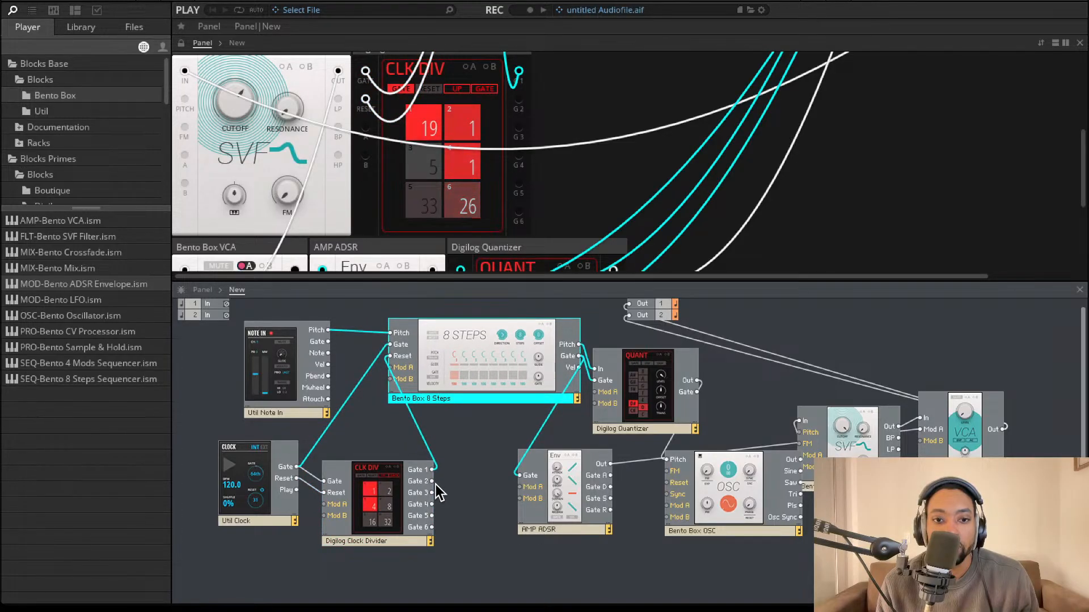
Set Clock Divider division 1 to 8 and move the 8 Steps block back toward Util Note In in the structure
{"action": "left_click_drag", "start_coordinate": [433, 120], "coordinate": [436, 169]}
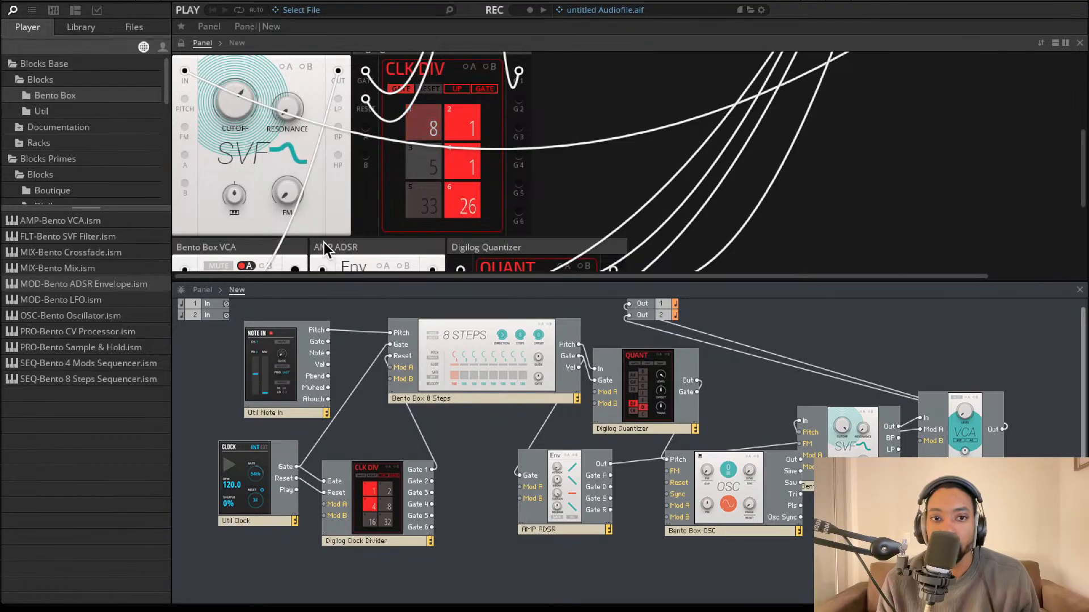
{"action": "scroll", "coordinate": [675, 222], "scroll_direction": "up", "scroll_amount": 3}
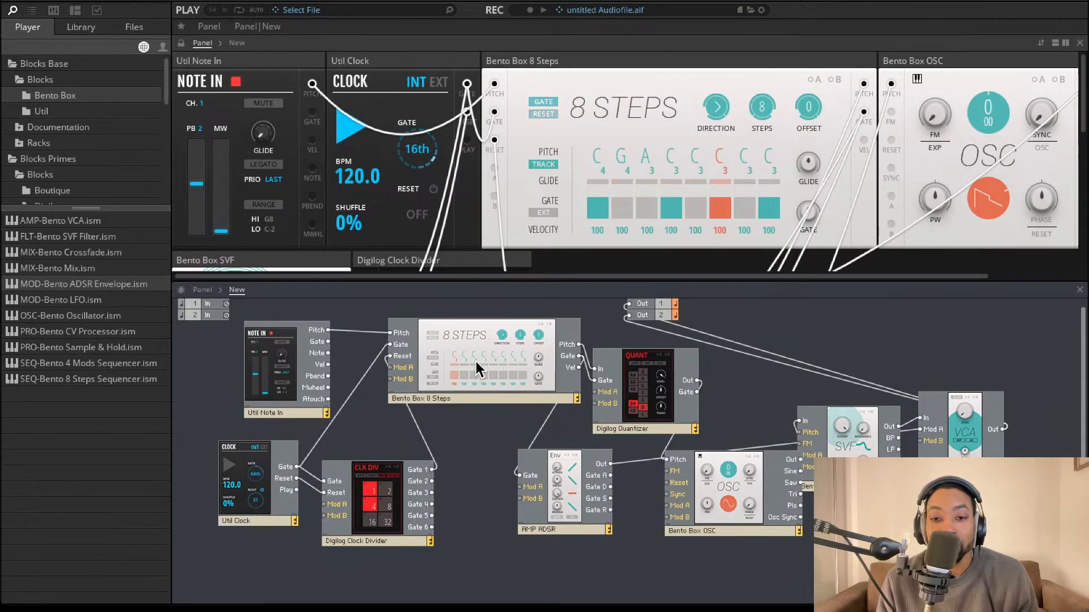
{"action": "left_click_drag", "start_coordinate": [481, 370], "coordinate": [455, 364]}
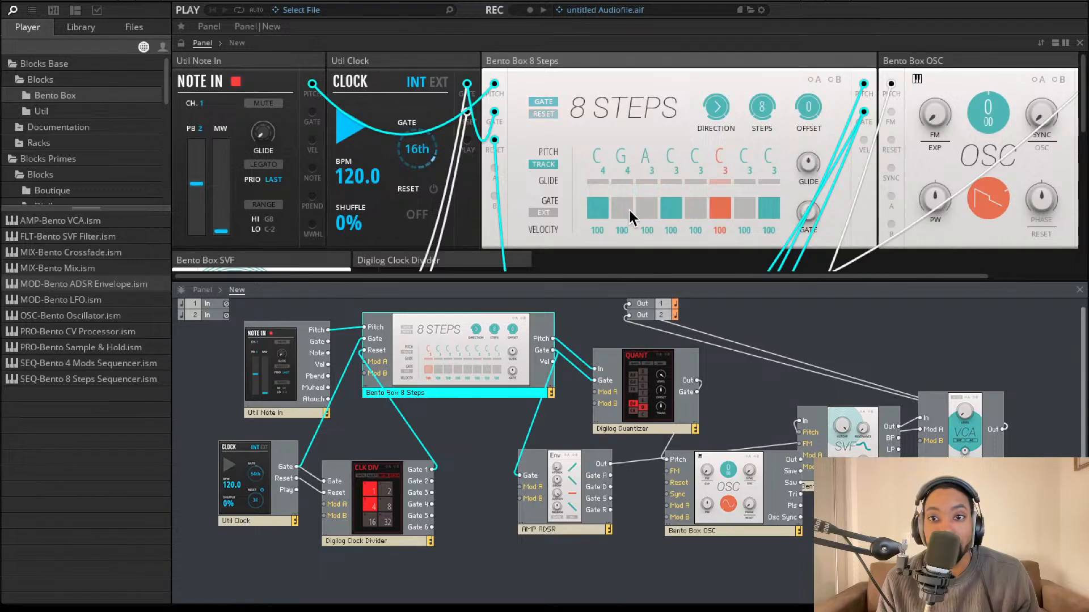
Set the Bento Box SVF cutoff to 3.98 kHz
{"action": "scroll", "coordinate": [621, 227], "scroll_direction": "down", "scroll_amount": 3}
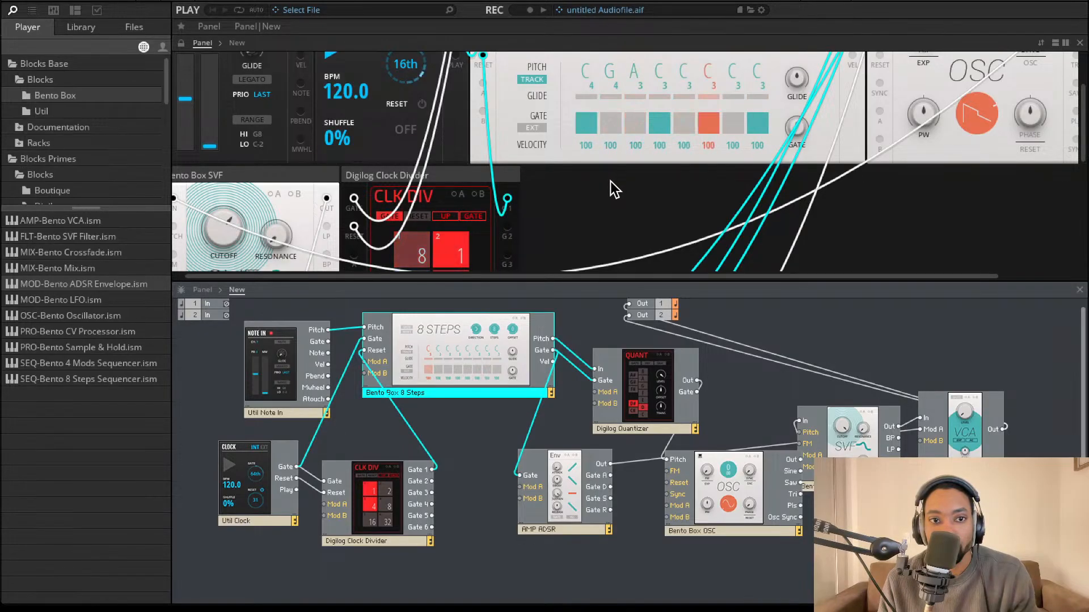
{"action": "mouse_move", "coordinate": [226, 223]}
{"action": "left_mouse_down"}
{"action": "mouse_move", "coordinate": [227, 199]}
{"action": "mouse_move", "coordinate": [250, 193]}
{"action": "mouse_move", "coordinate": [211, 236]}
{"action": "mouse_move", "coordinate": [233, 226]}
{"action": "left_mouse_up"}
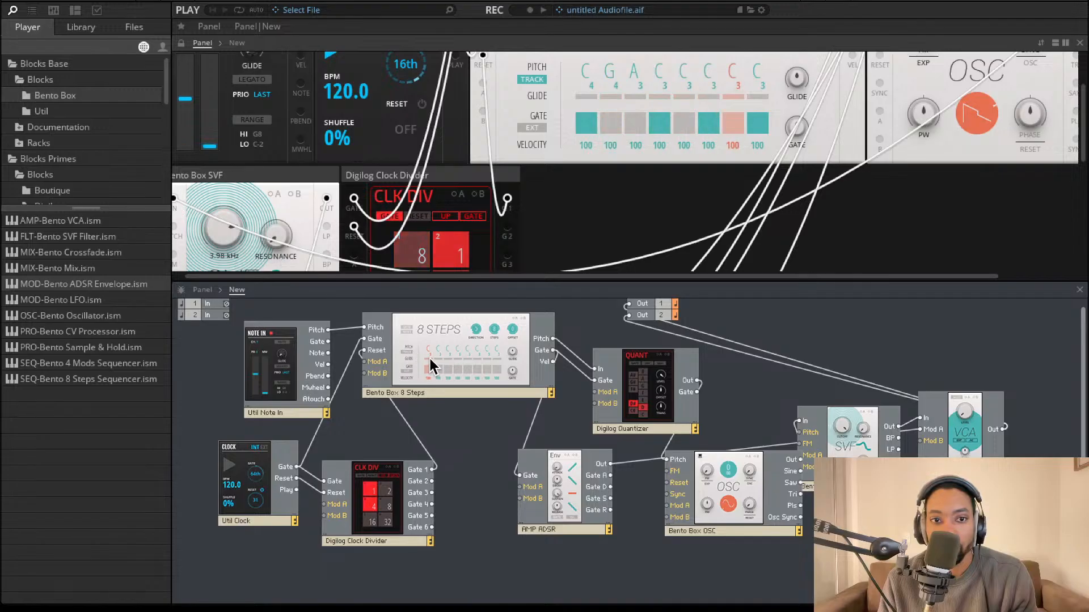